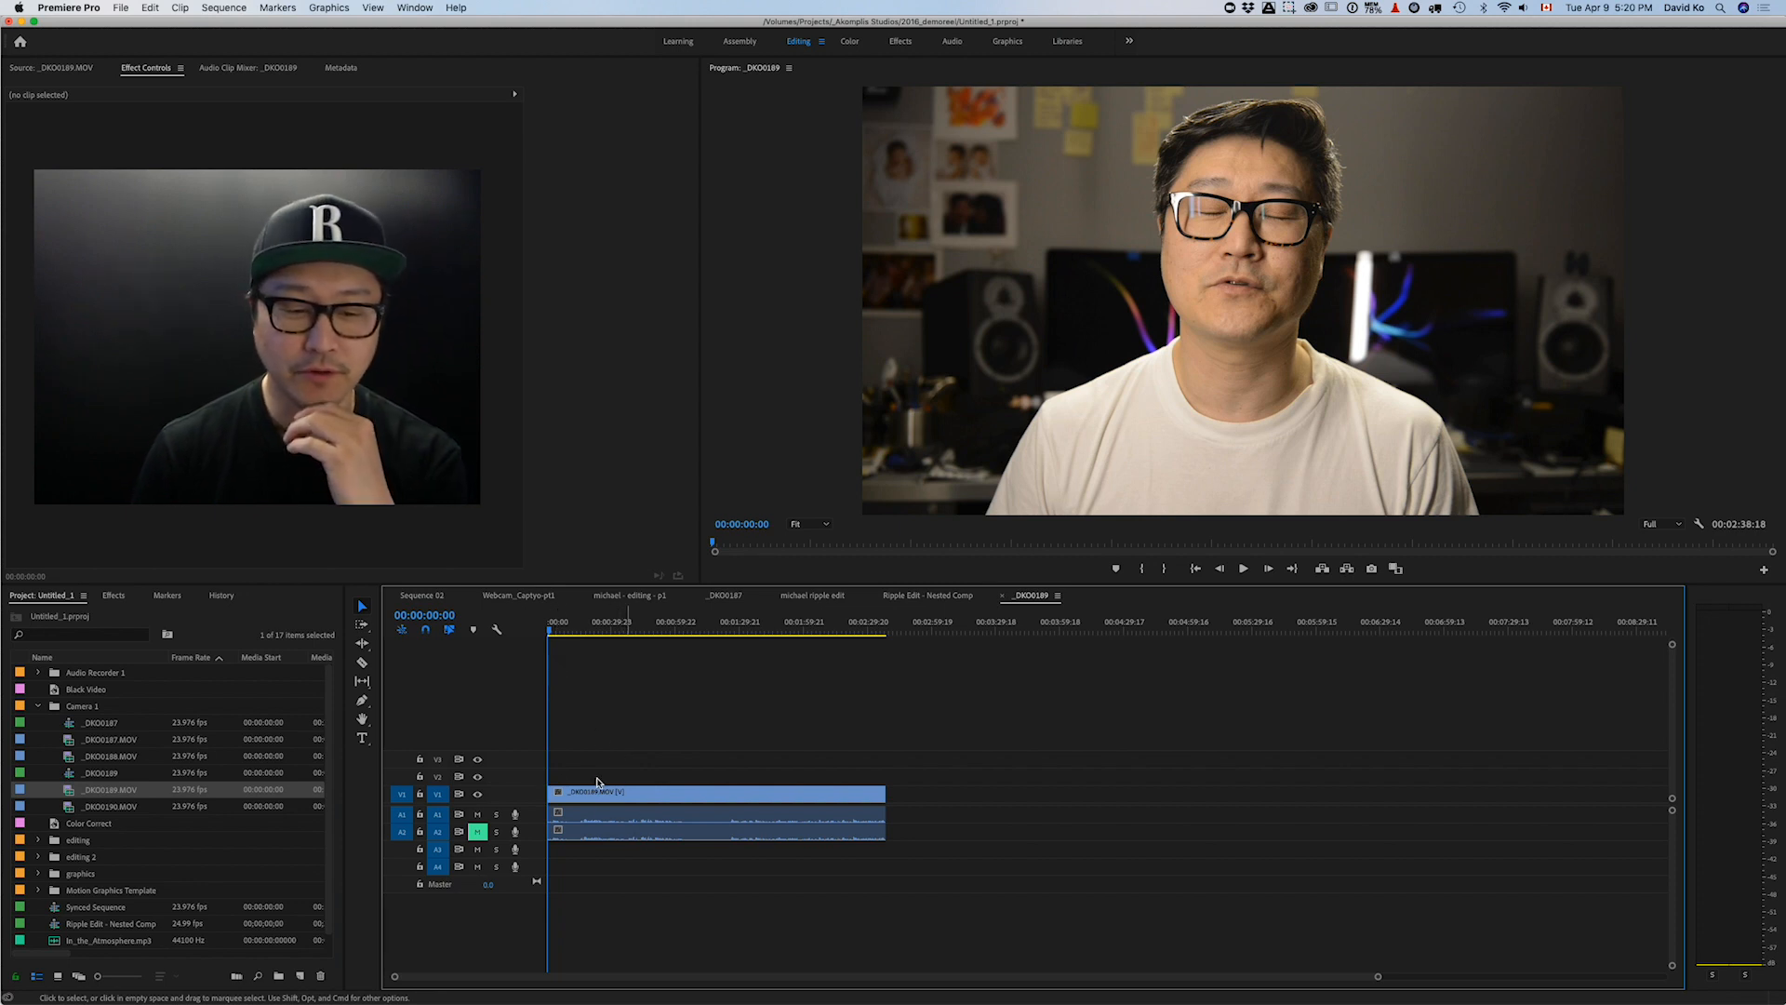
- Ripple-trim the clip's opening at 00:00:16:23 so the sequence runs 00:02:20:10
left_click_drag(568, 628, 586, 629)
key("q")
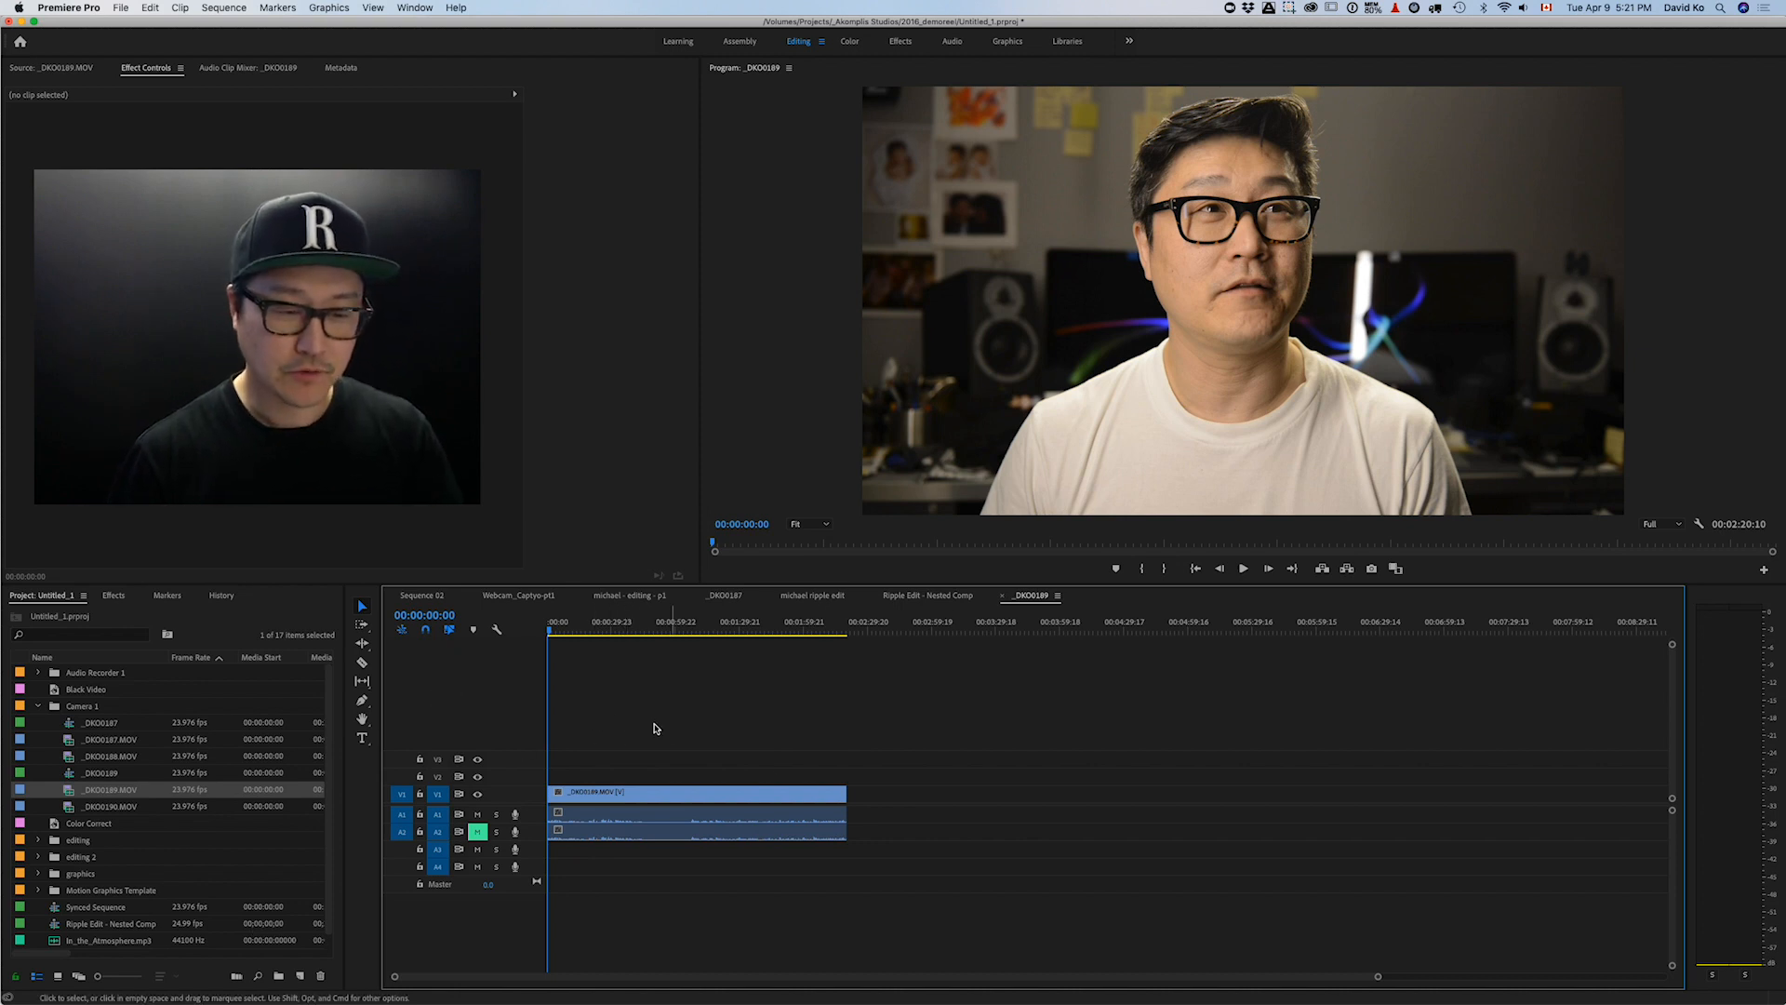
key("t")
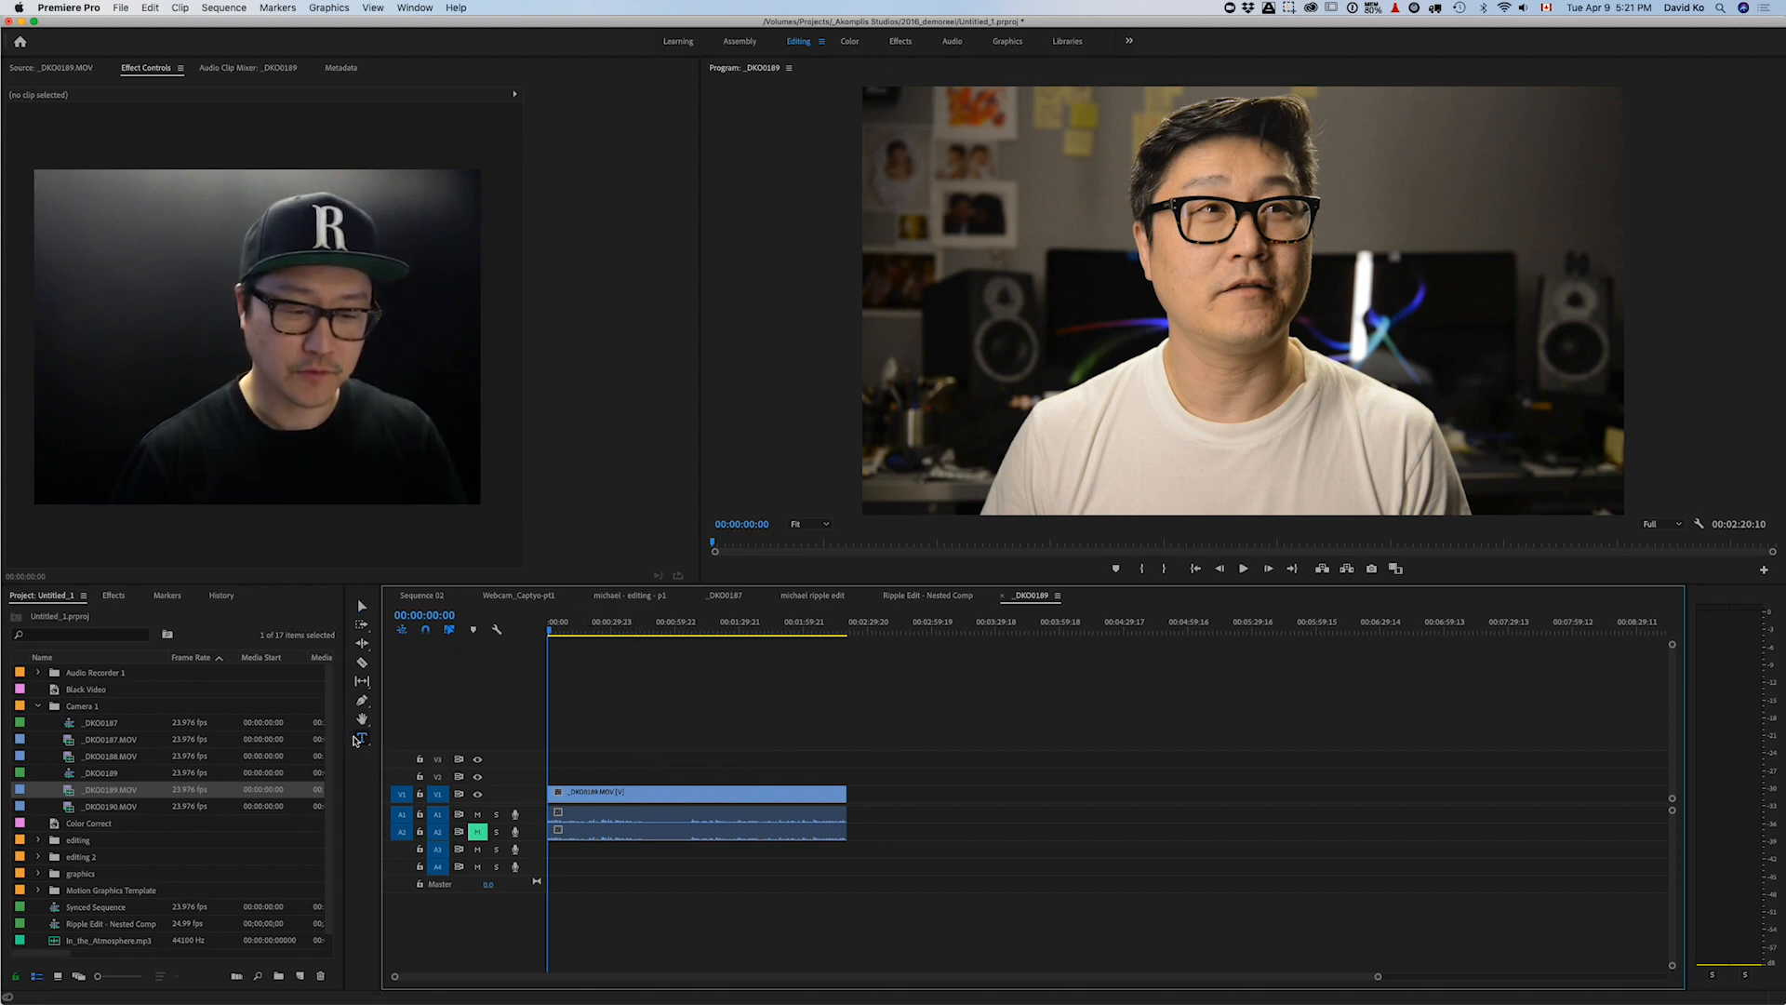
left_click(502, 698)
left_click(365, 592)
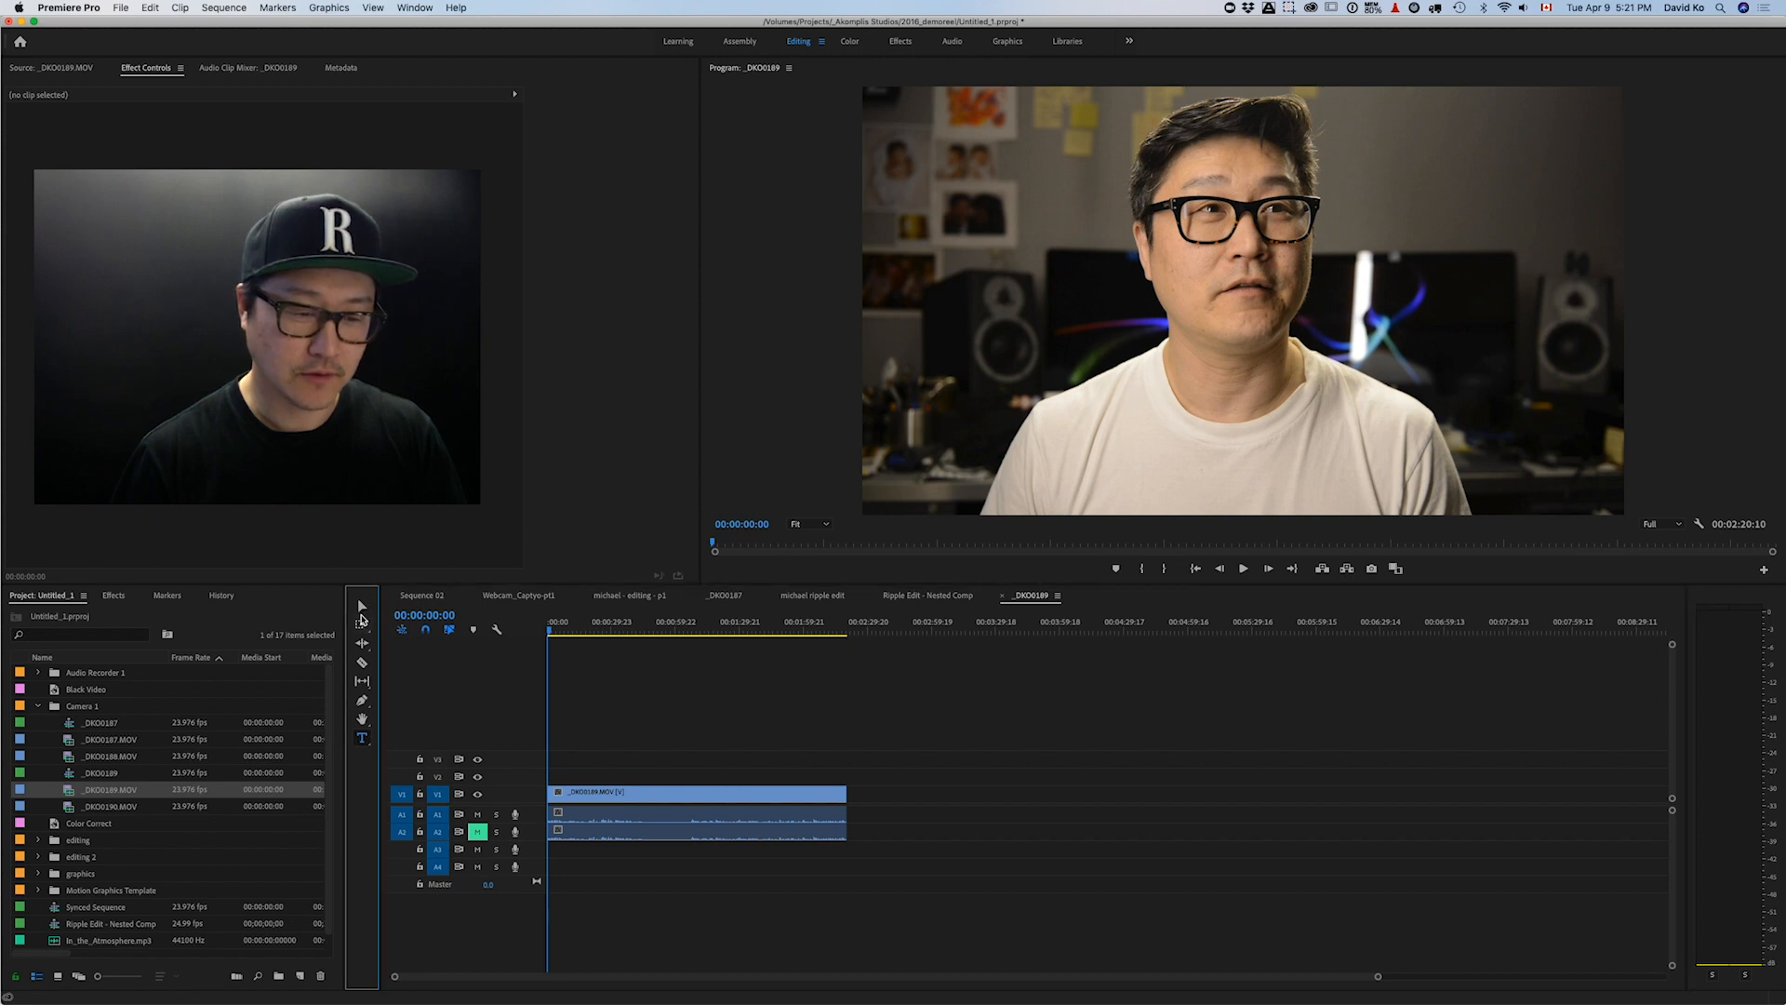
key("b")
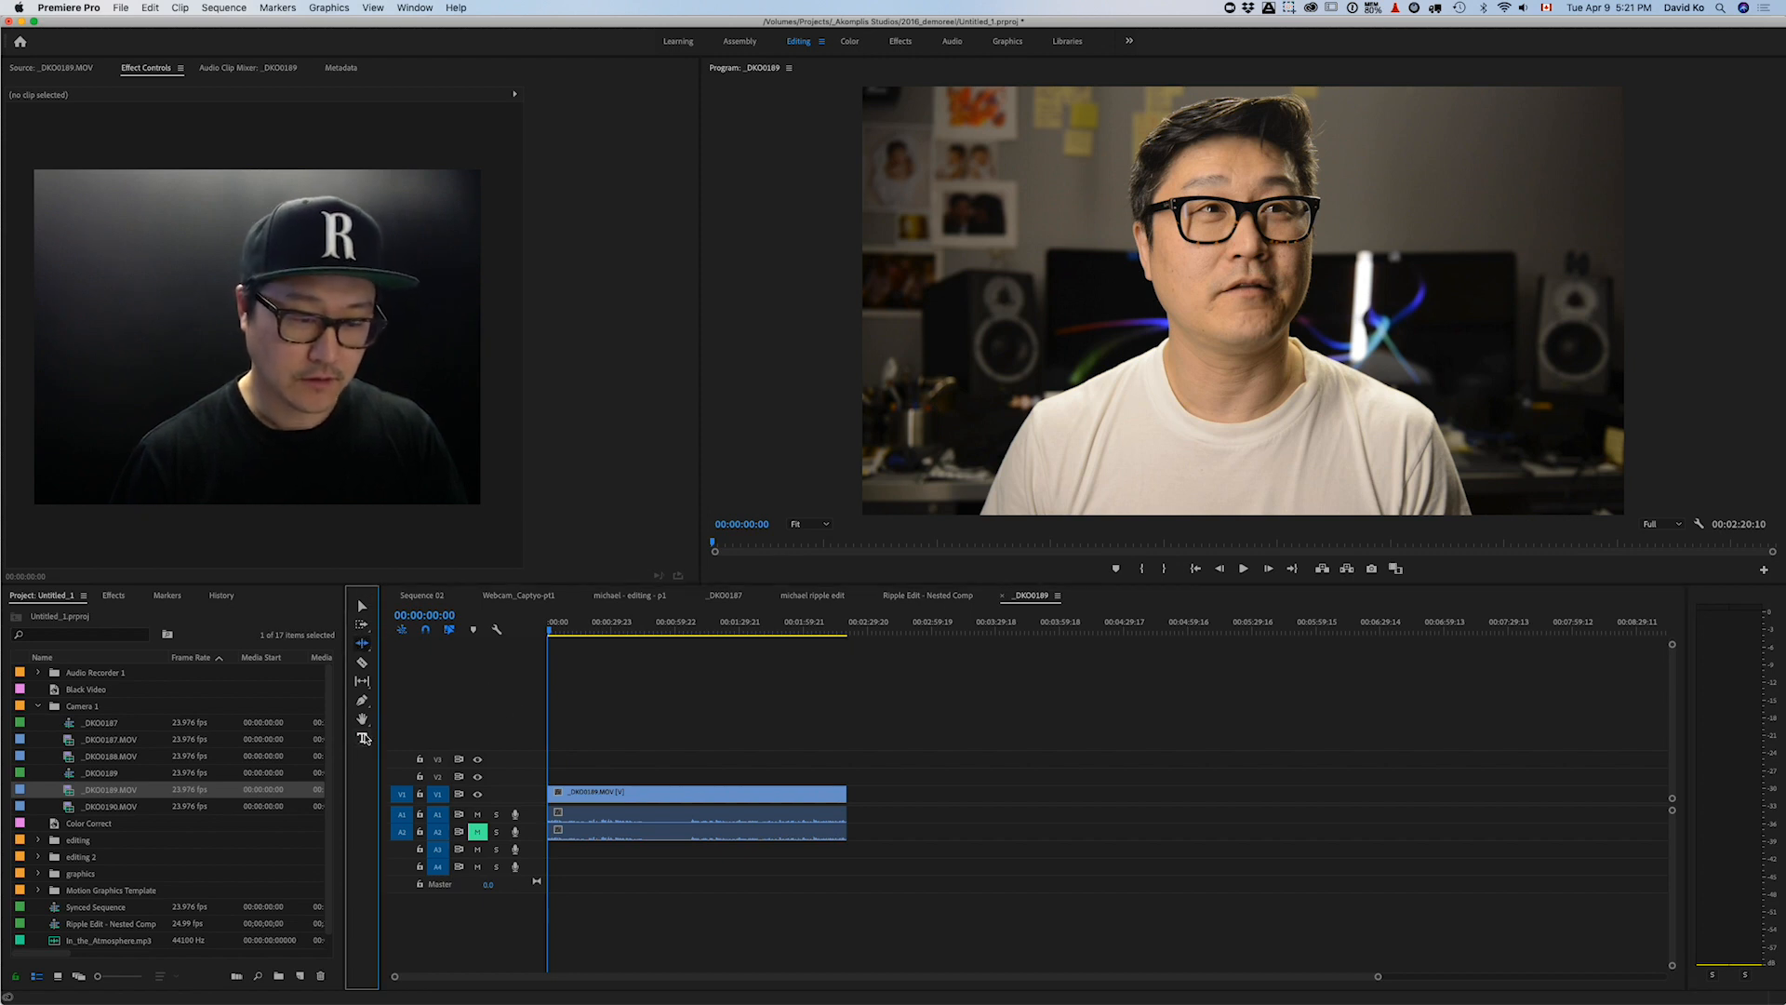
left_click(364, 738)
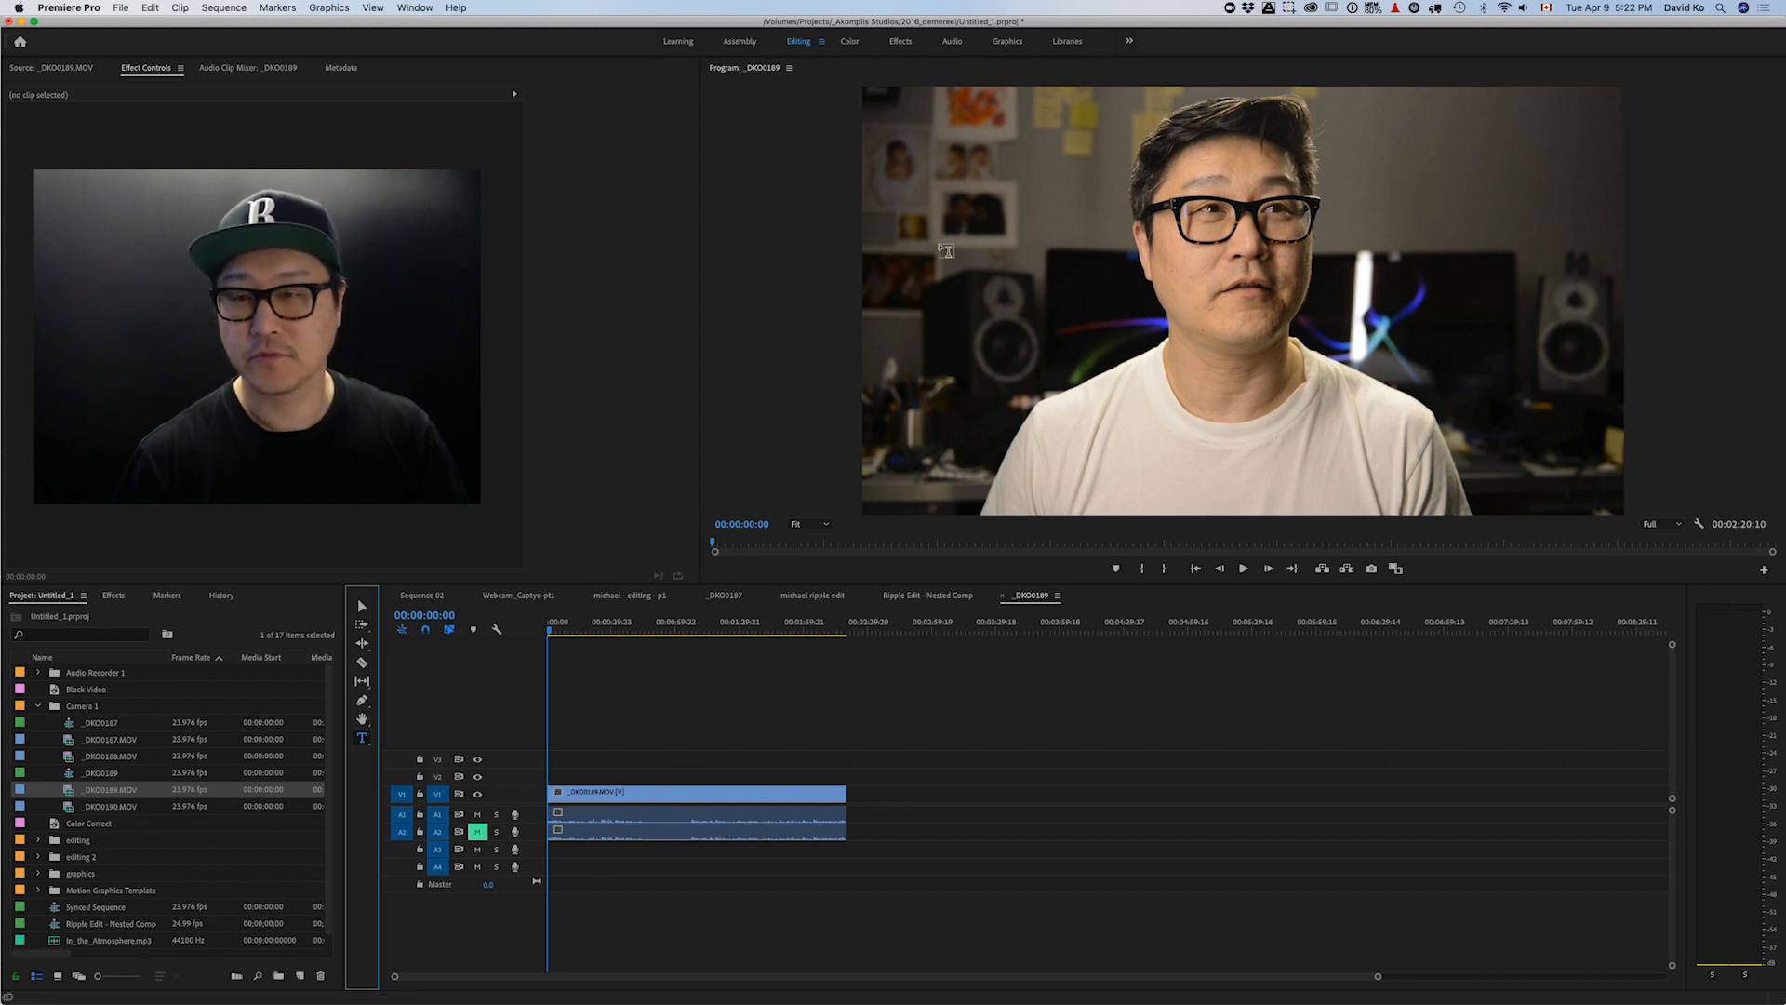
left_click(914, 170)
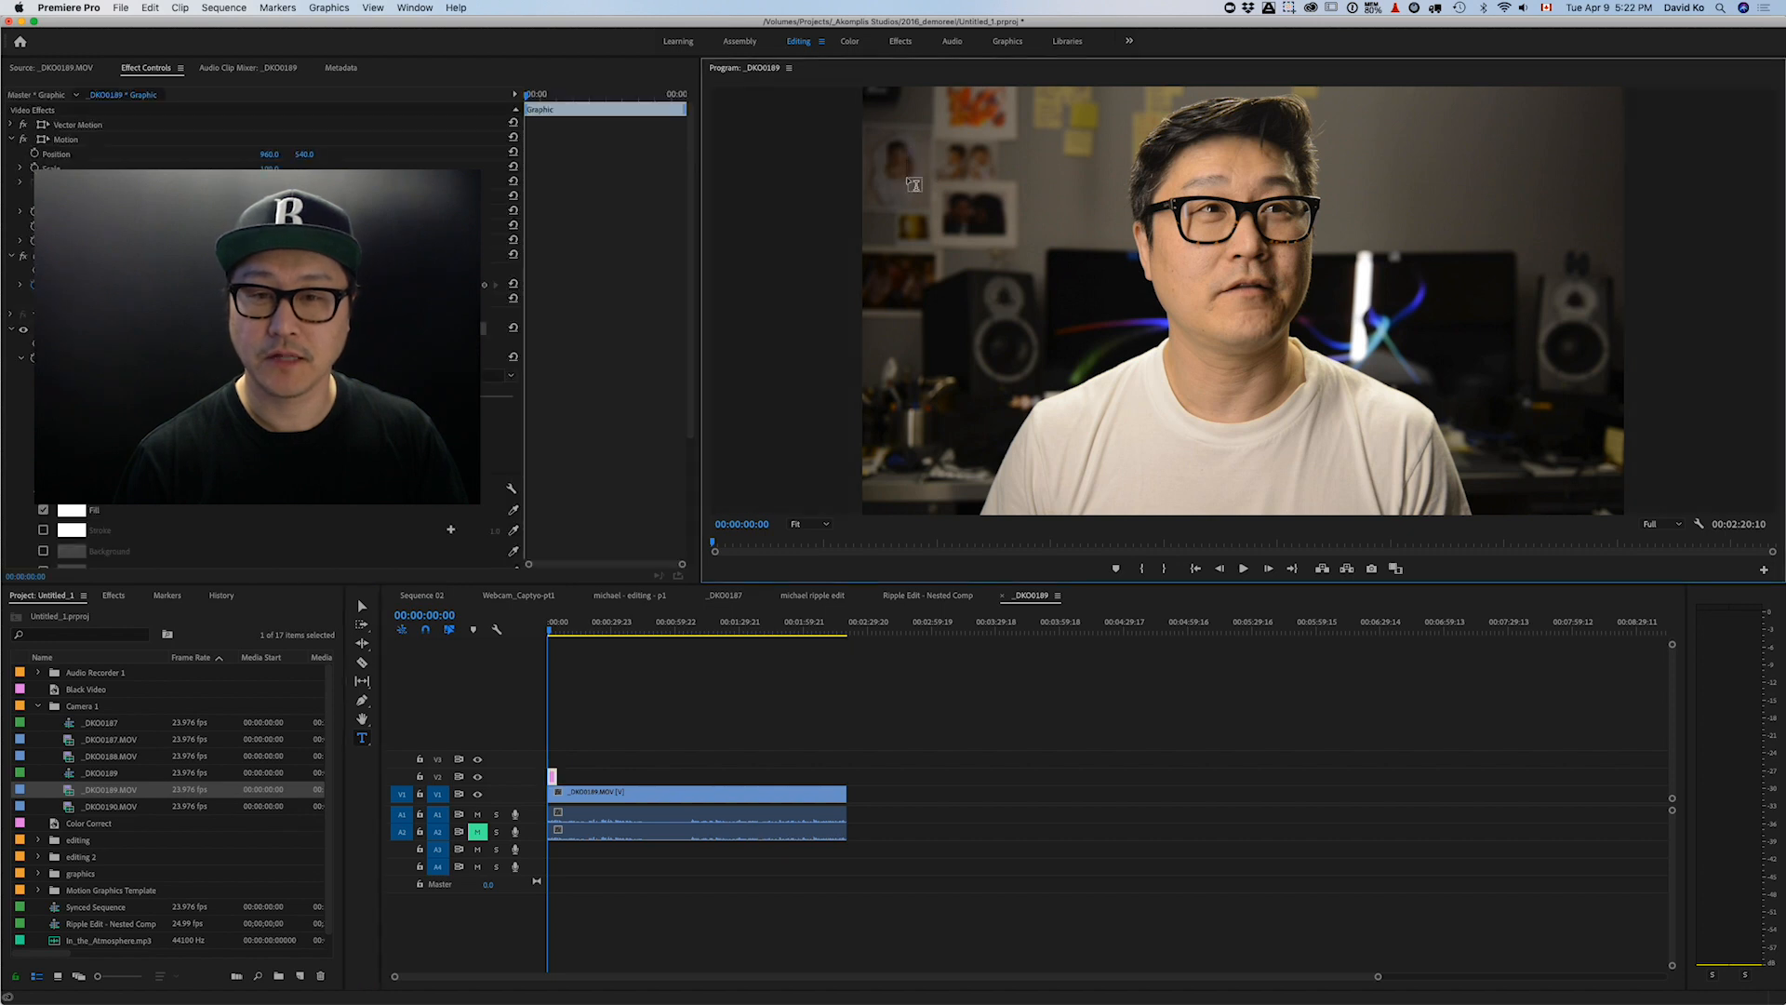
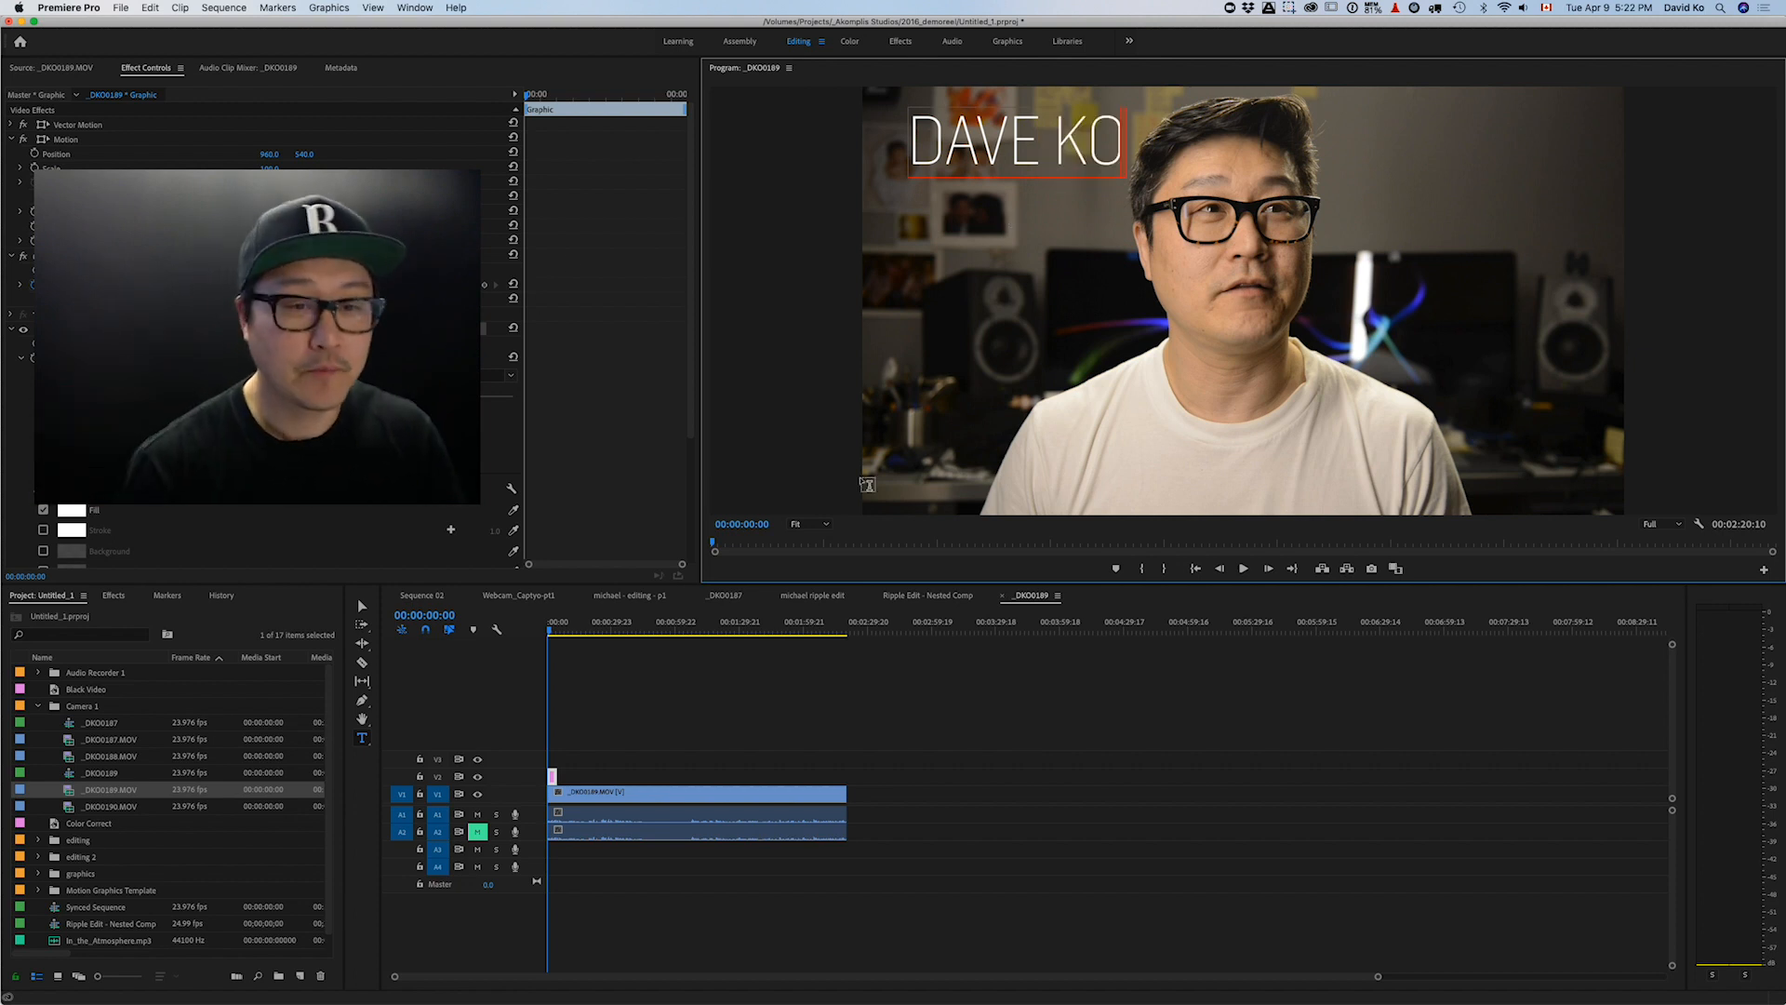
left_click(951, 256)
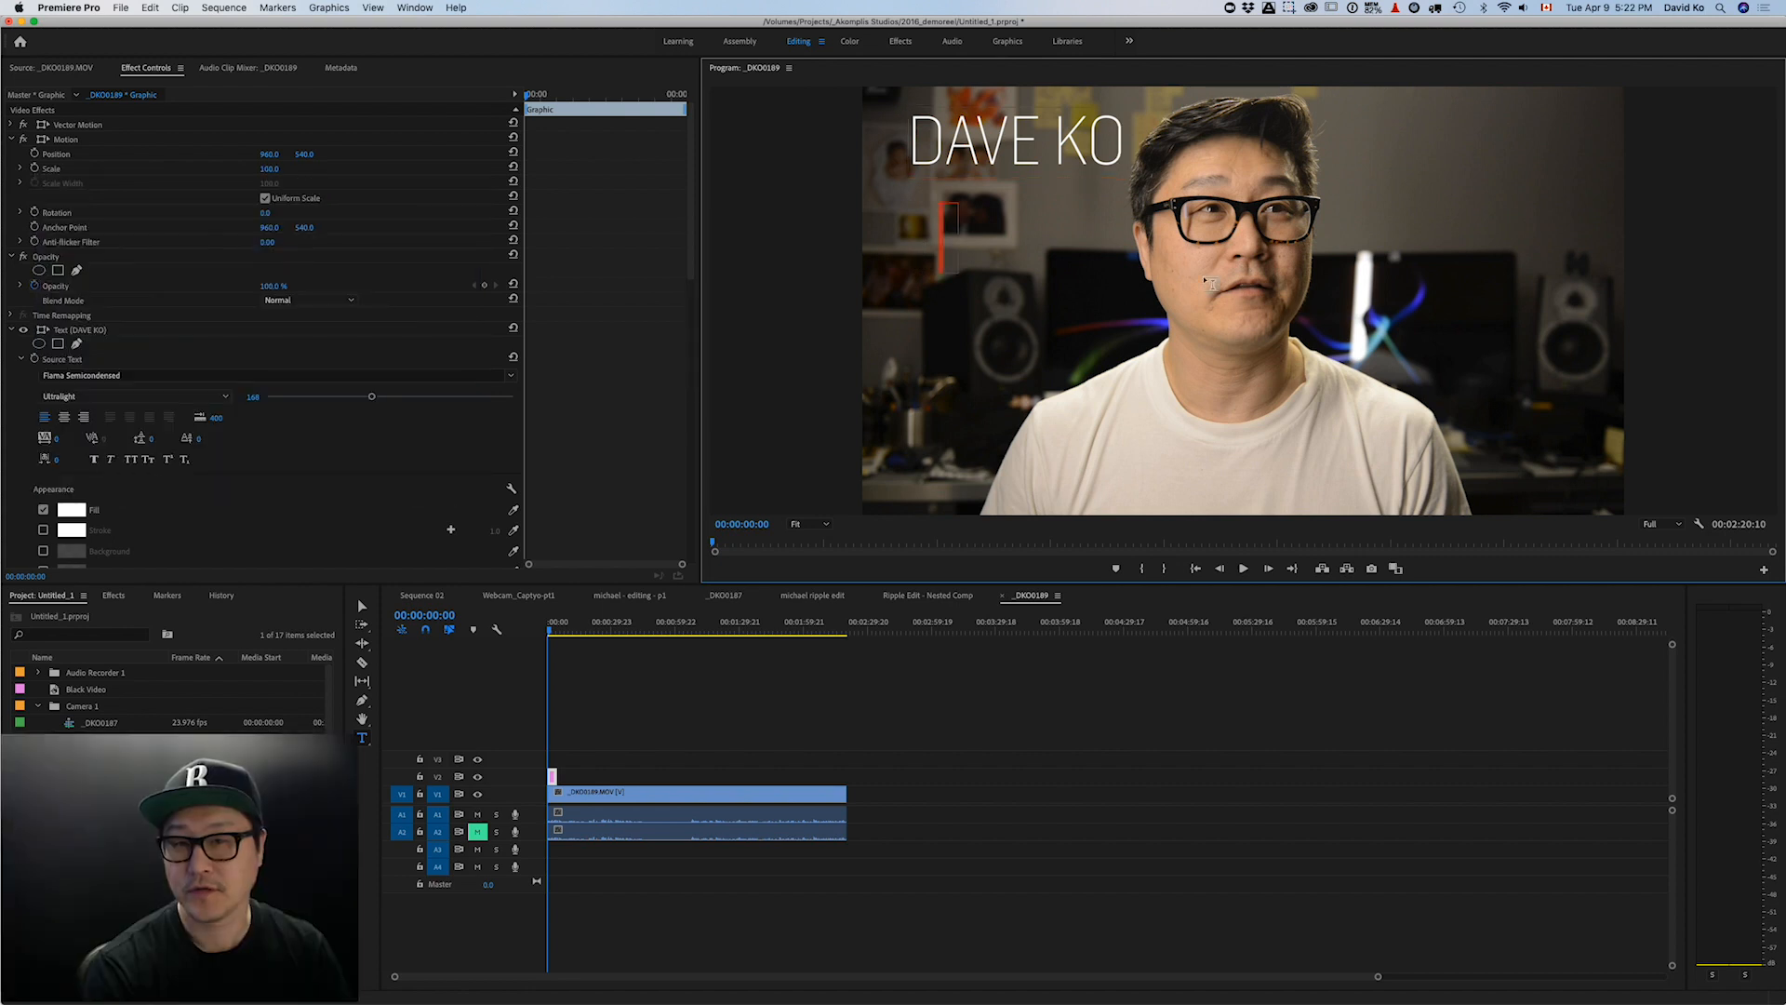
type("EDITOR")
key("Left")
key("Left")
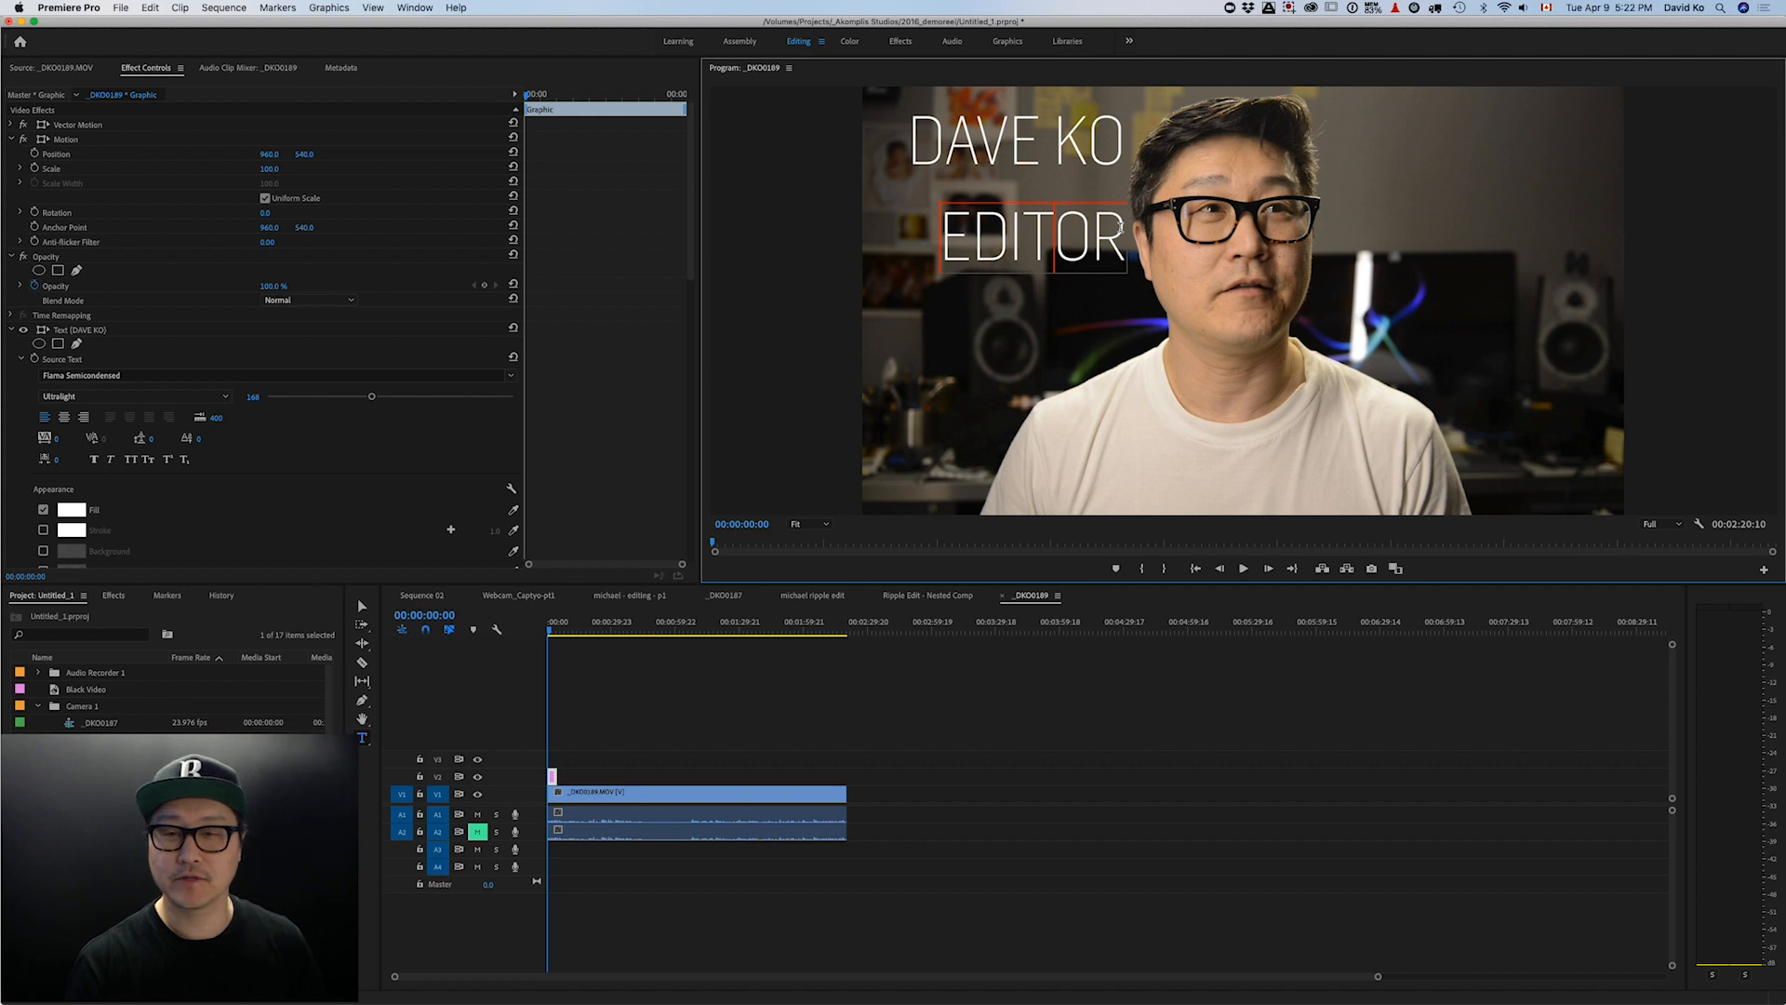
left_click_drag(1120, 228, 900, 228)
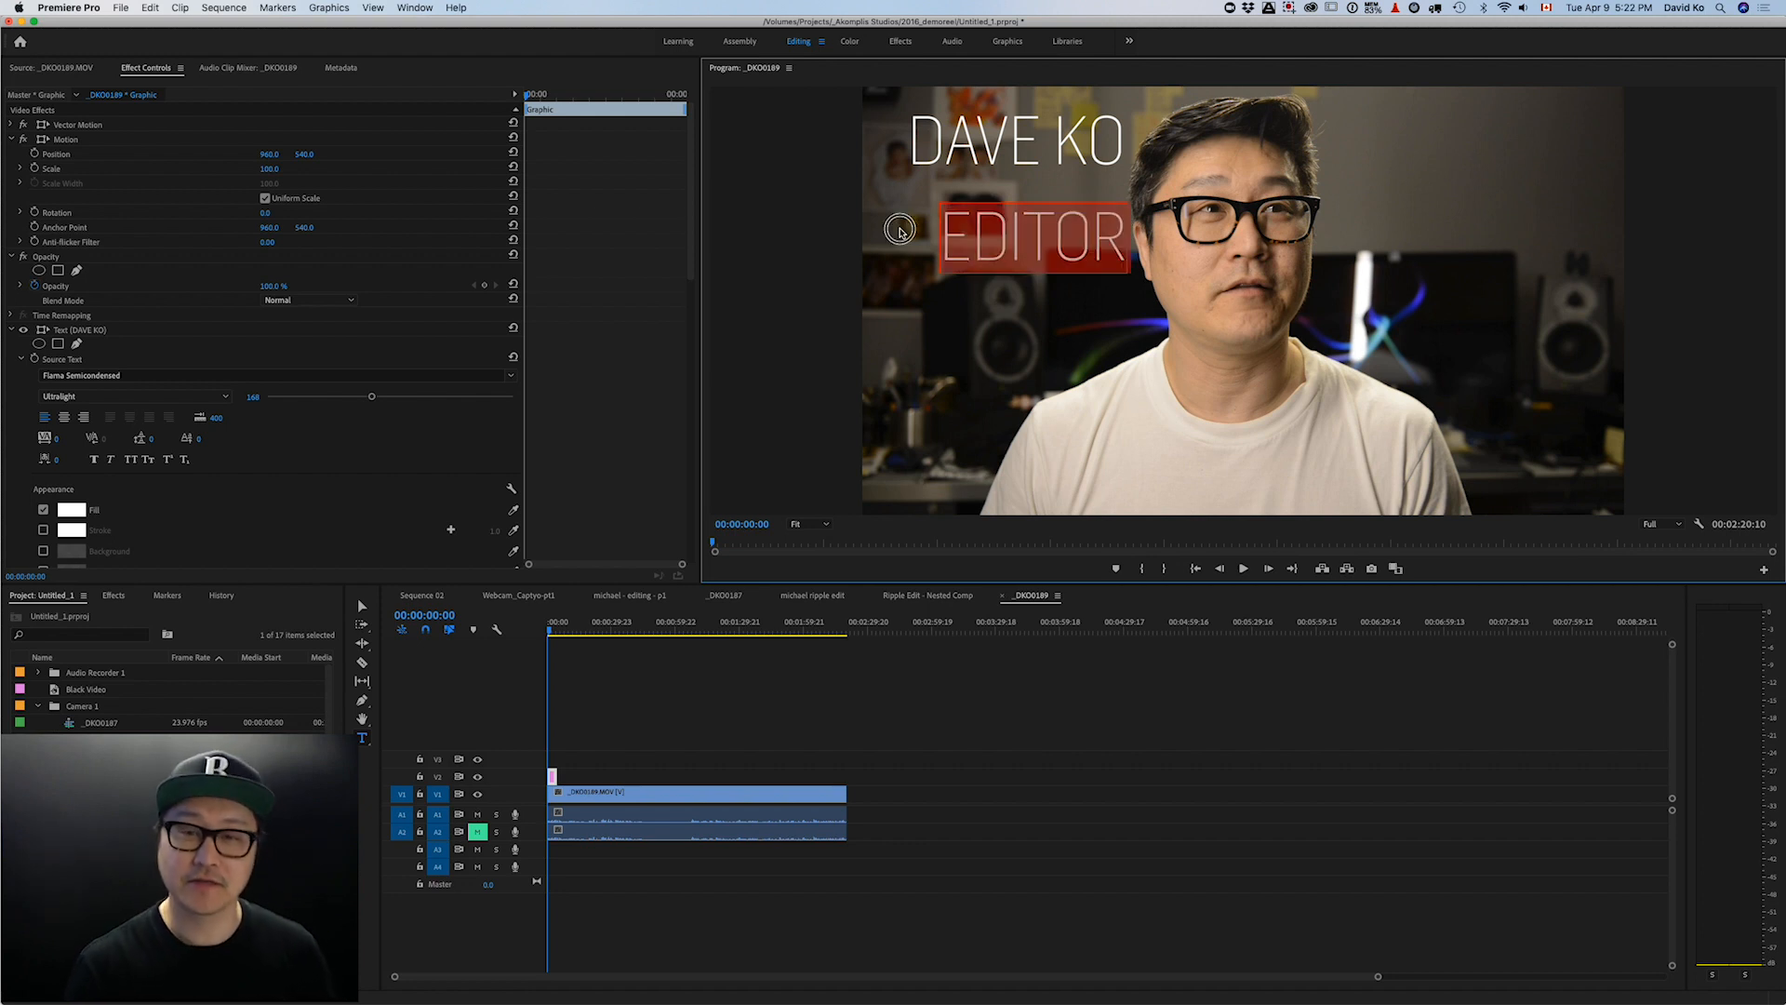
left_click(994, 228)
- Drag the EDITOR line lower, then select the EDITOR word for editing
left_click(363, 739)
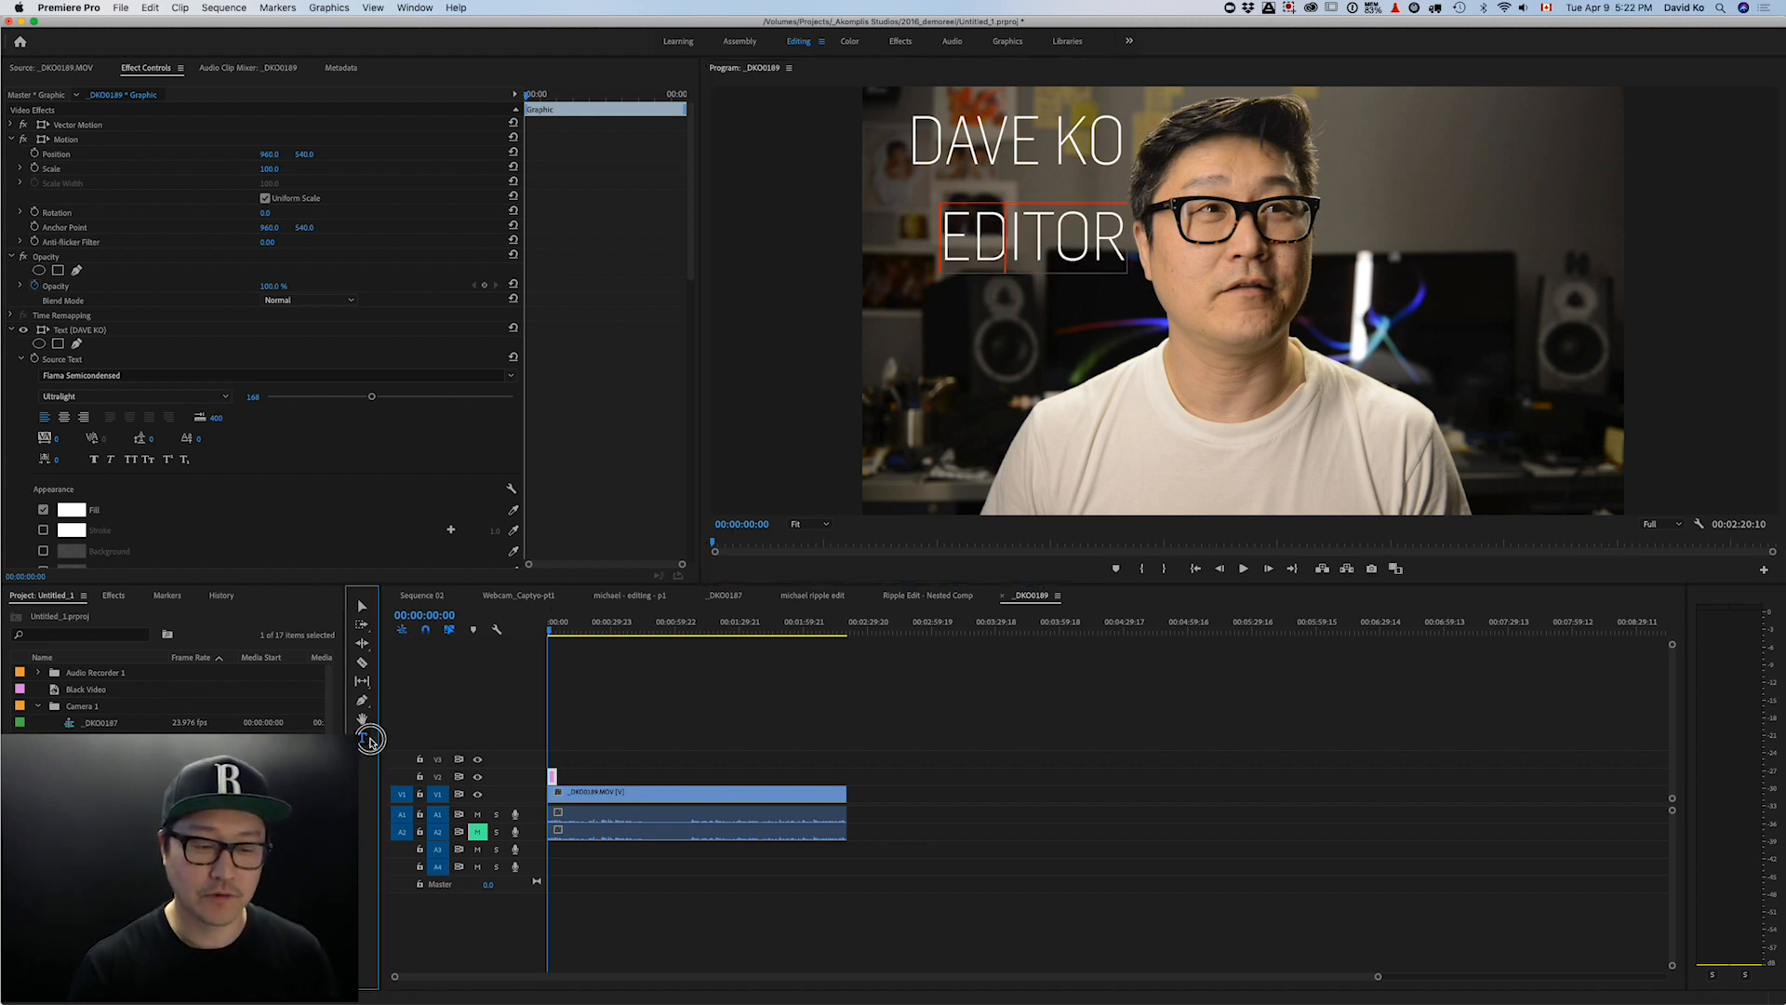
left_click(361, 605)
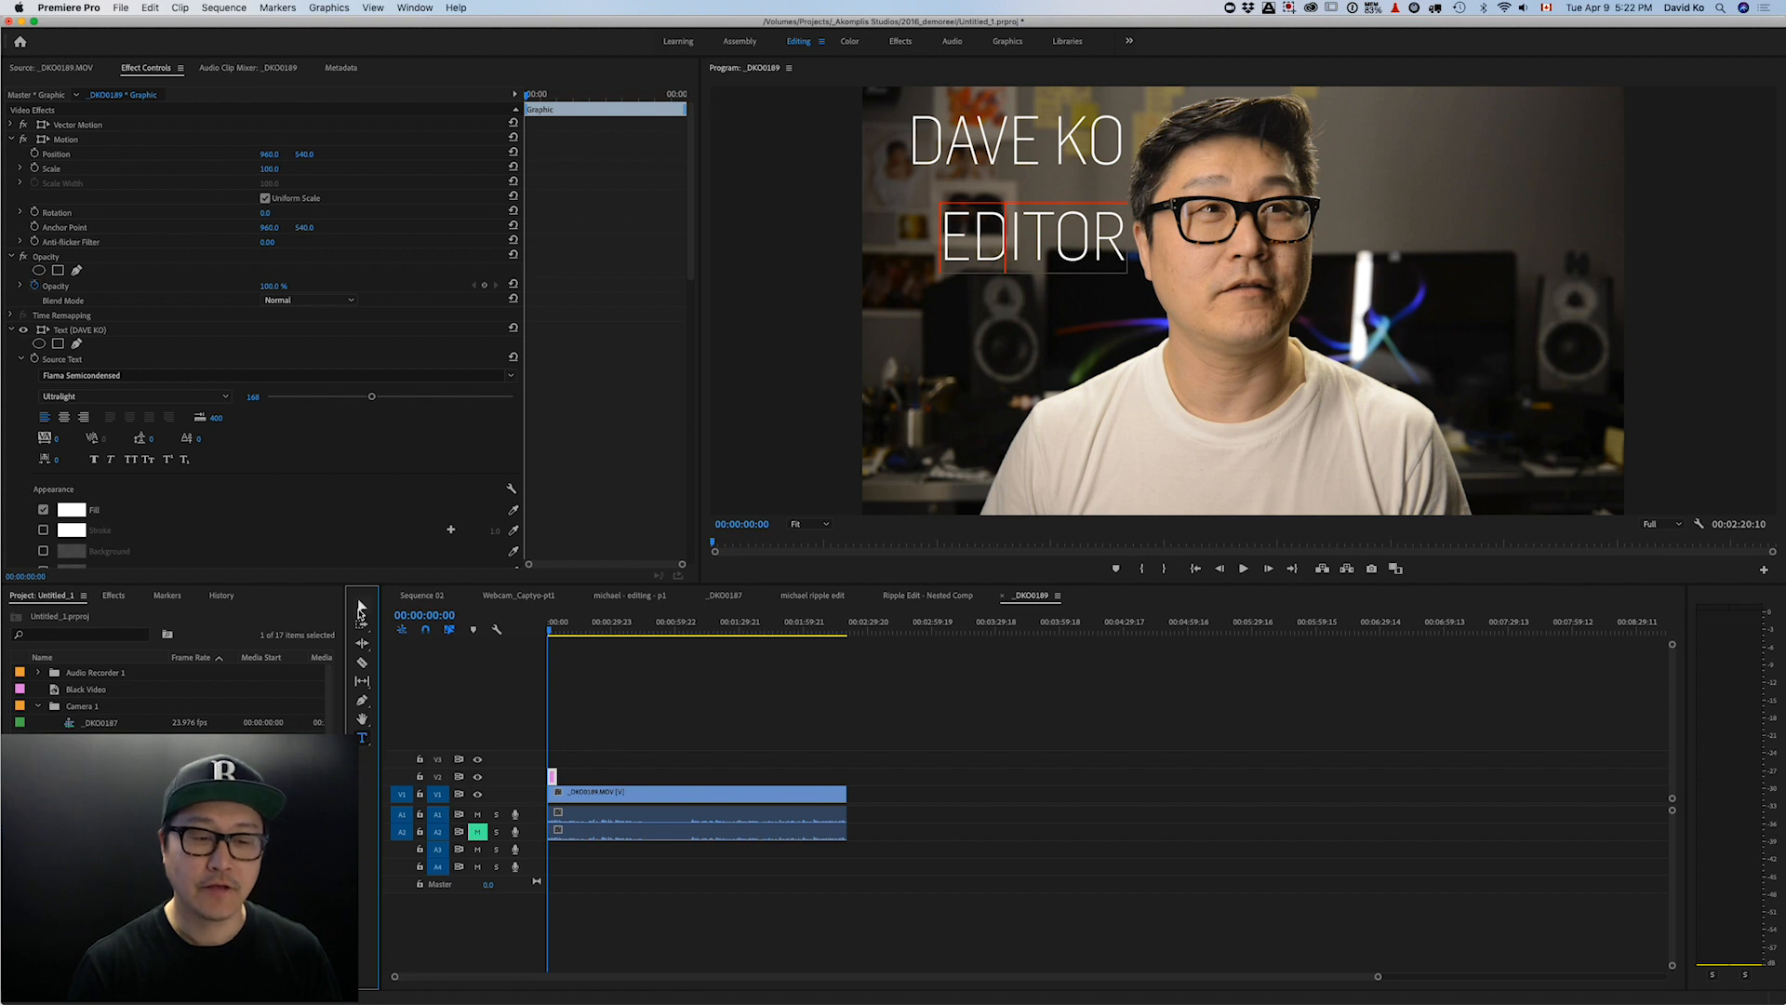
left_click_drag(1002, 252, 1054, 234)
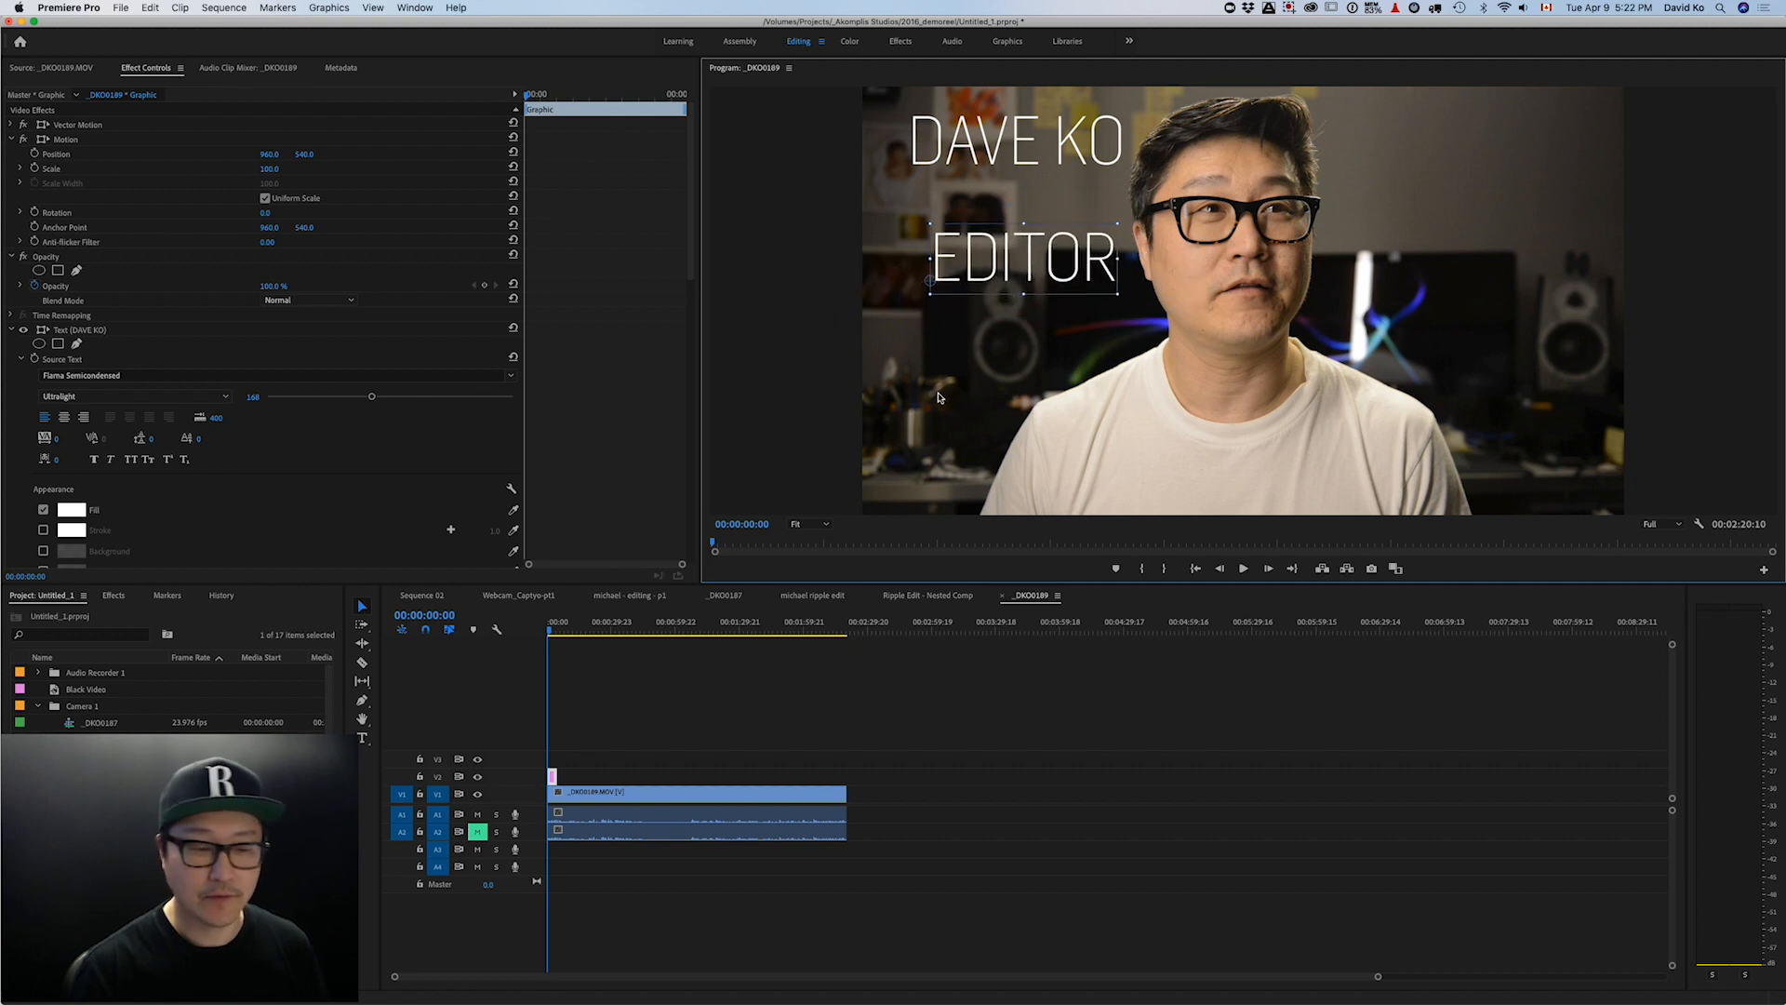
left_click(363, 737)
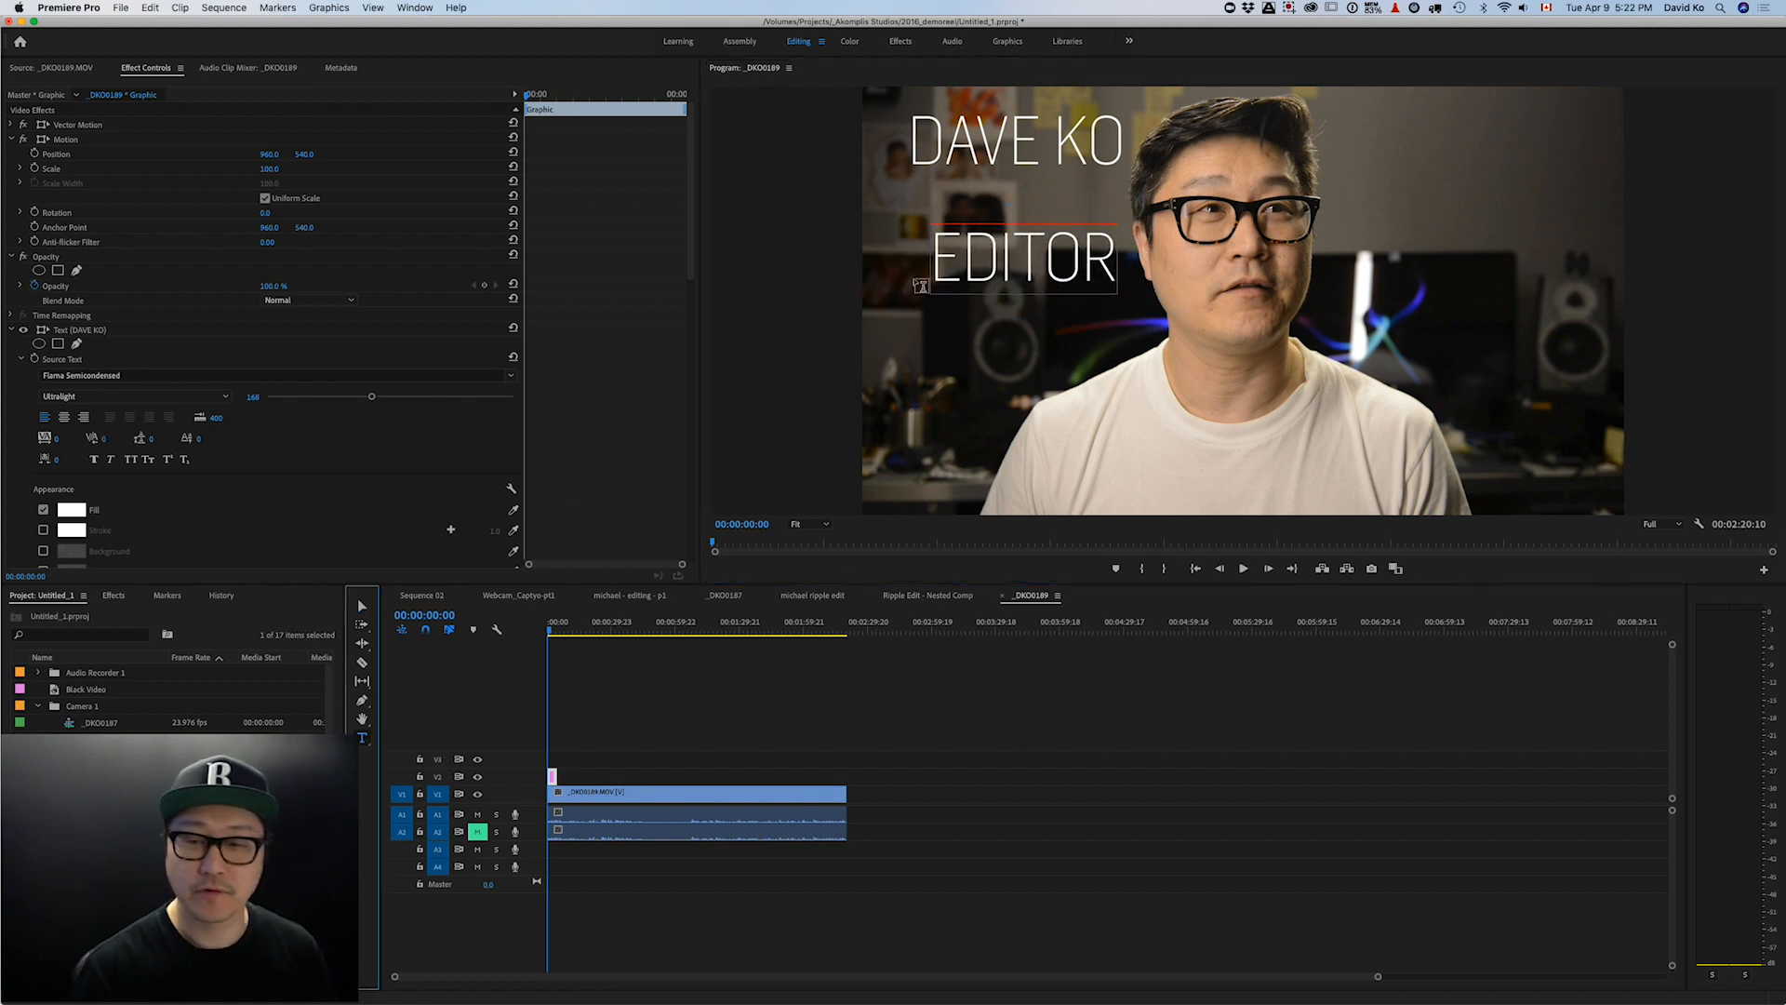
double_click(1111, 254)
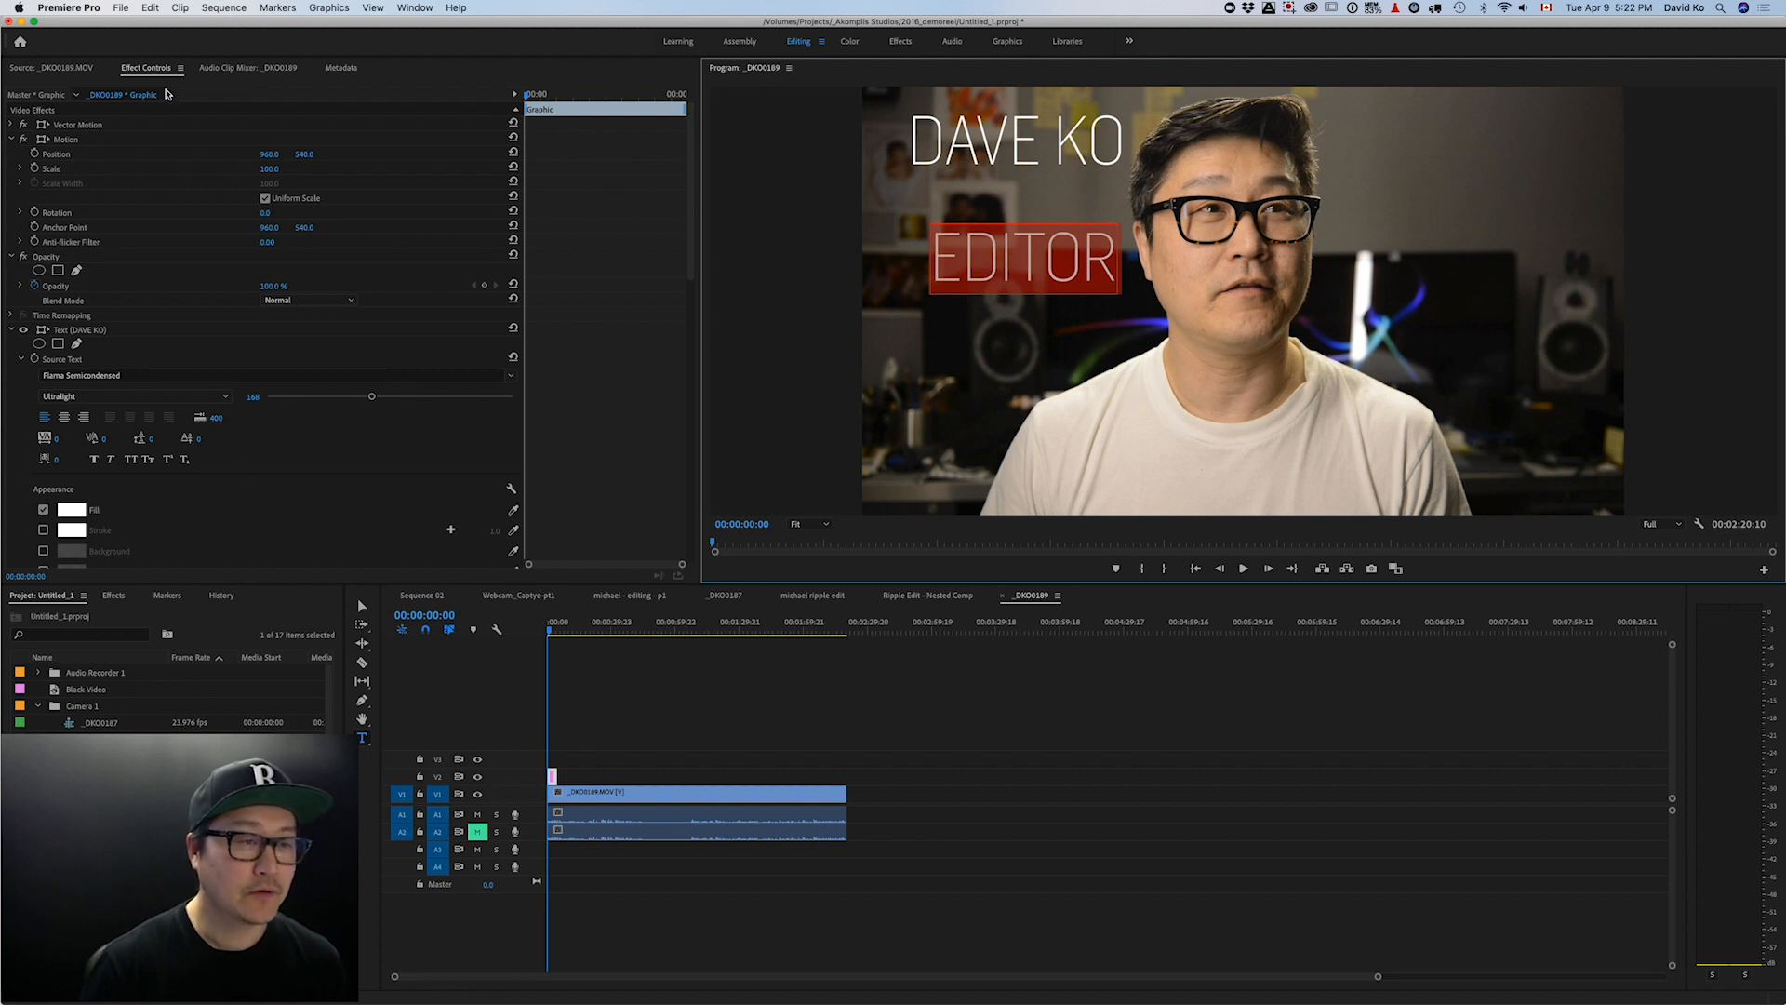
- Show the title's Effect Controls, nudge Position X, and collapse Motion and Opacity
left_click(82, 71)
left_click(158, 72)
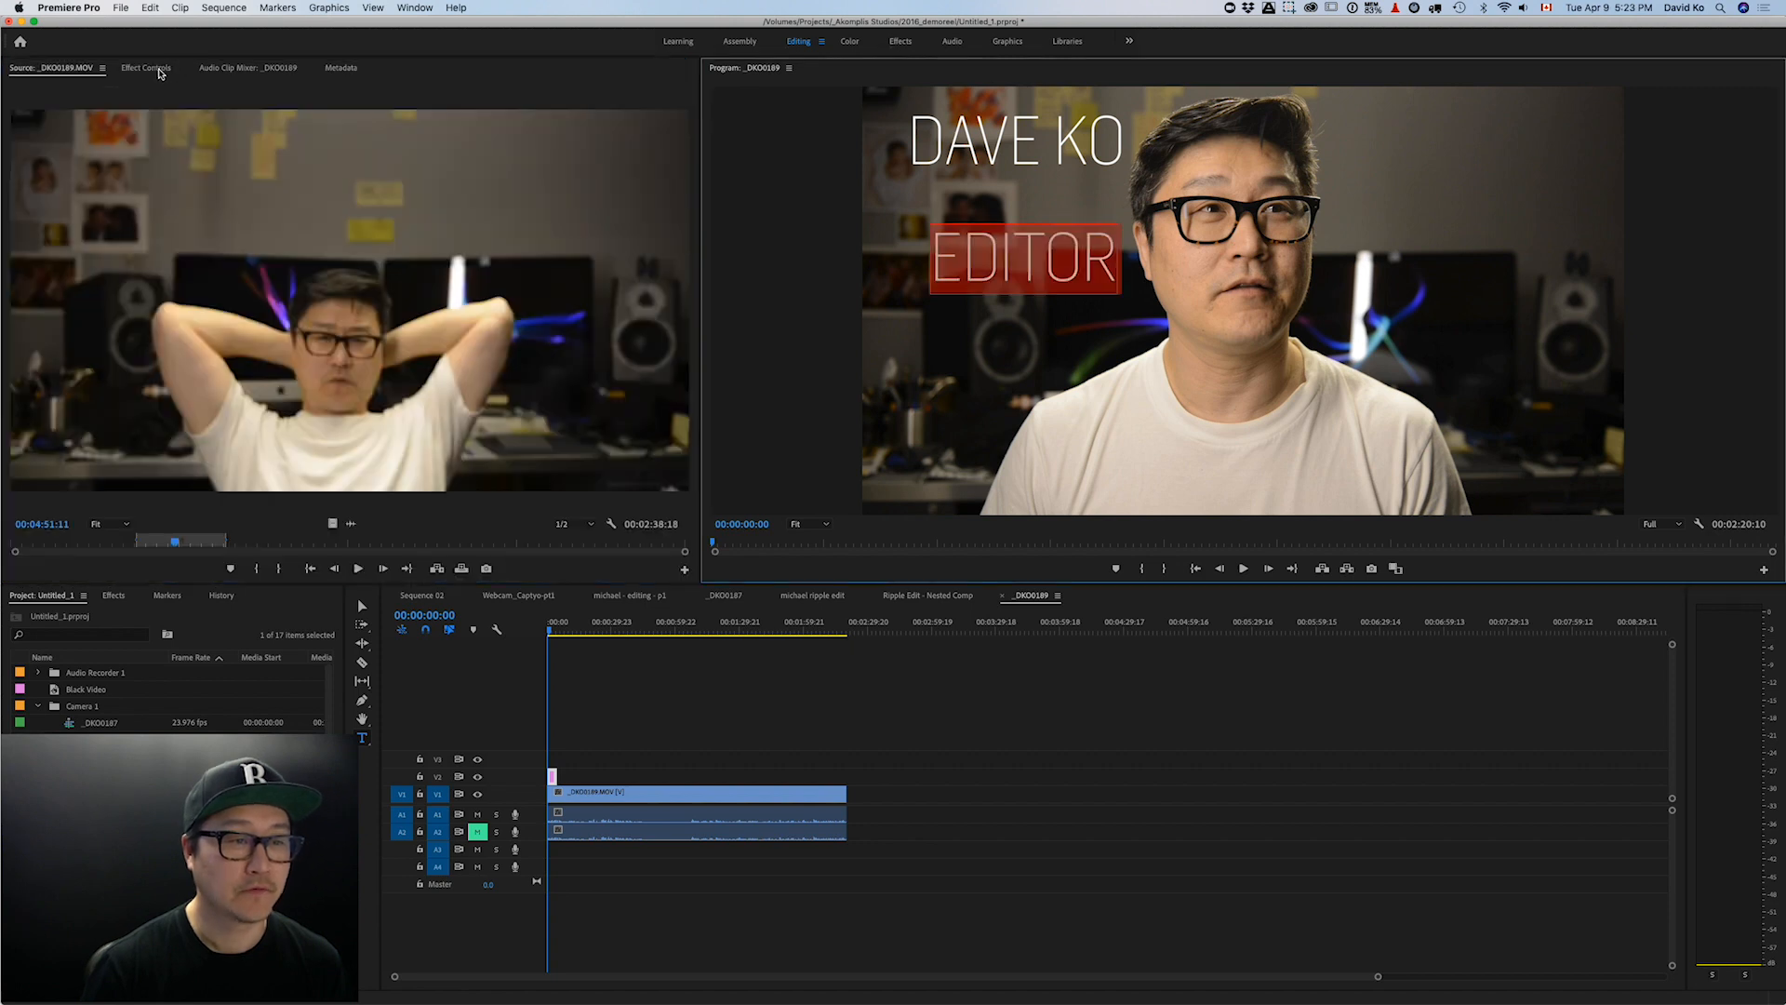
left_click(156, 71)
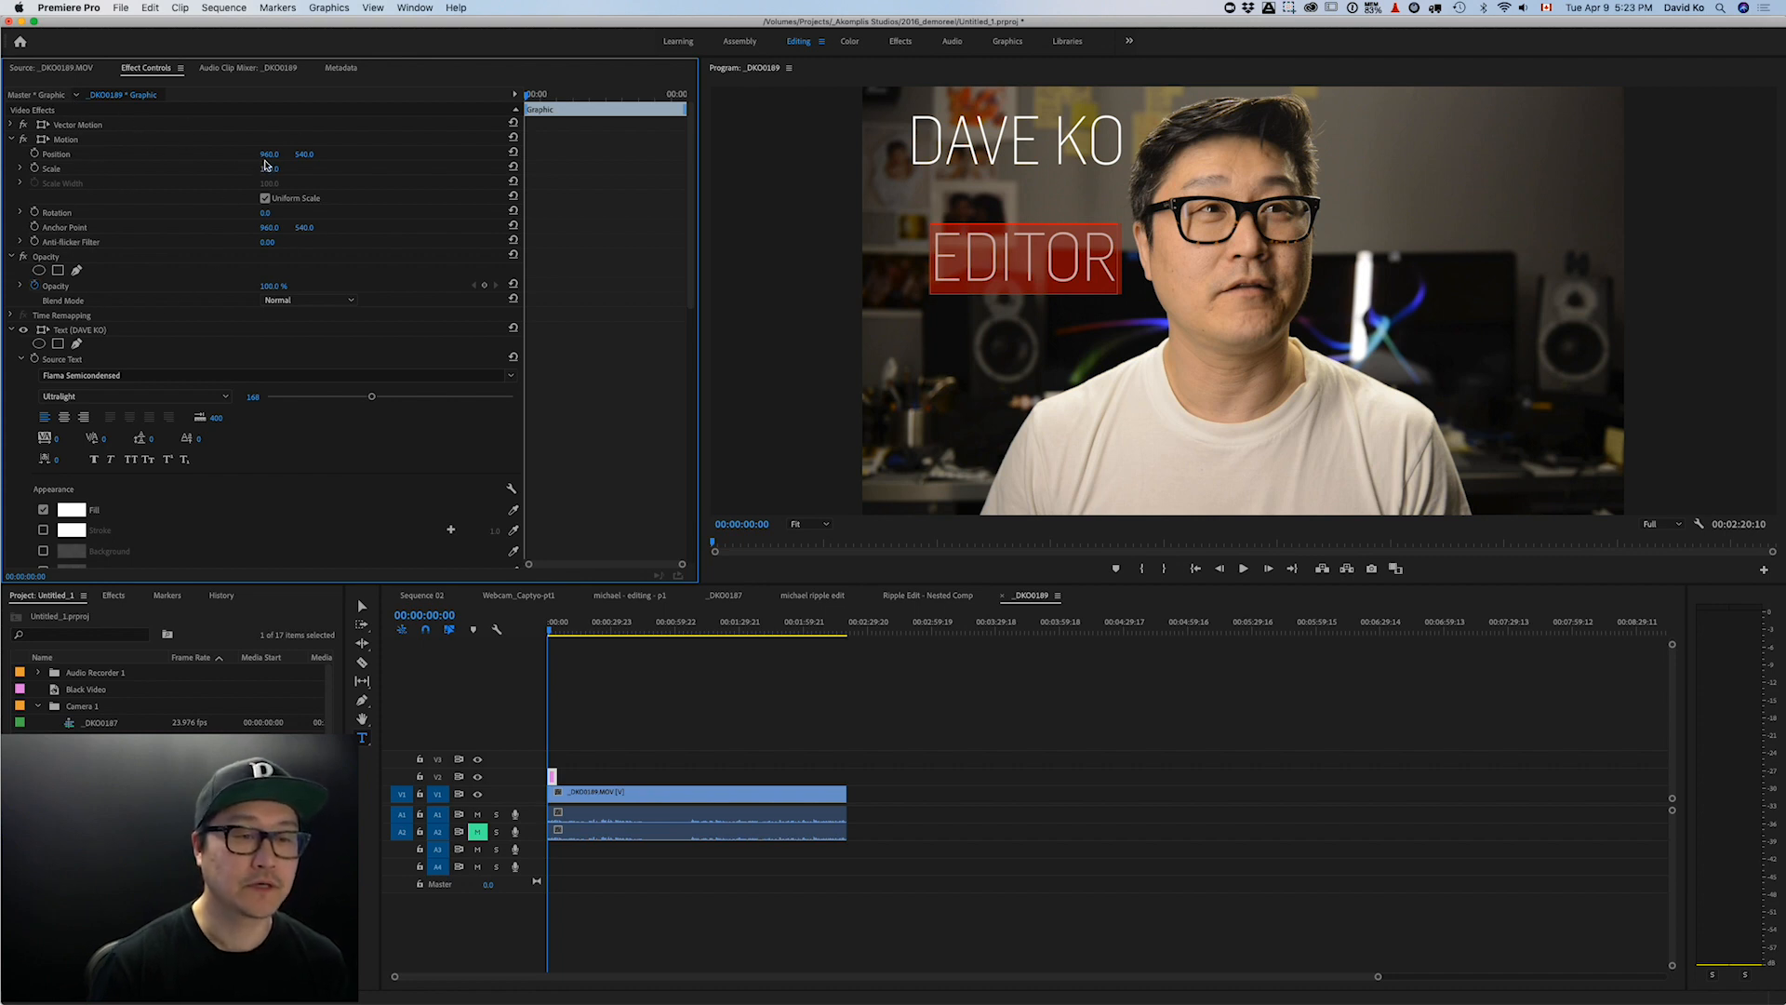
left_click_drag(268, 156, 268, 156)
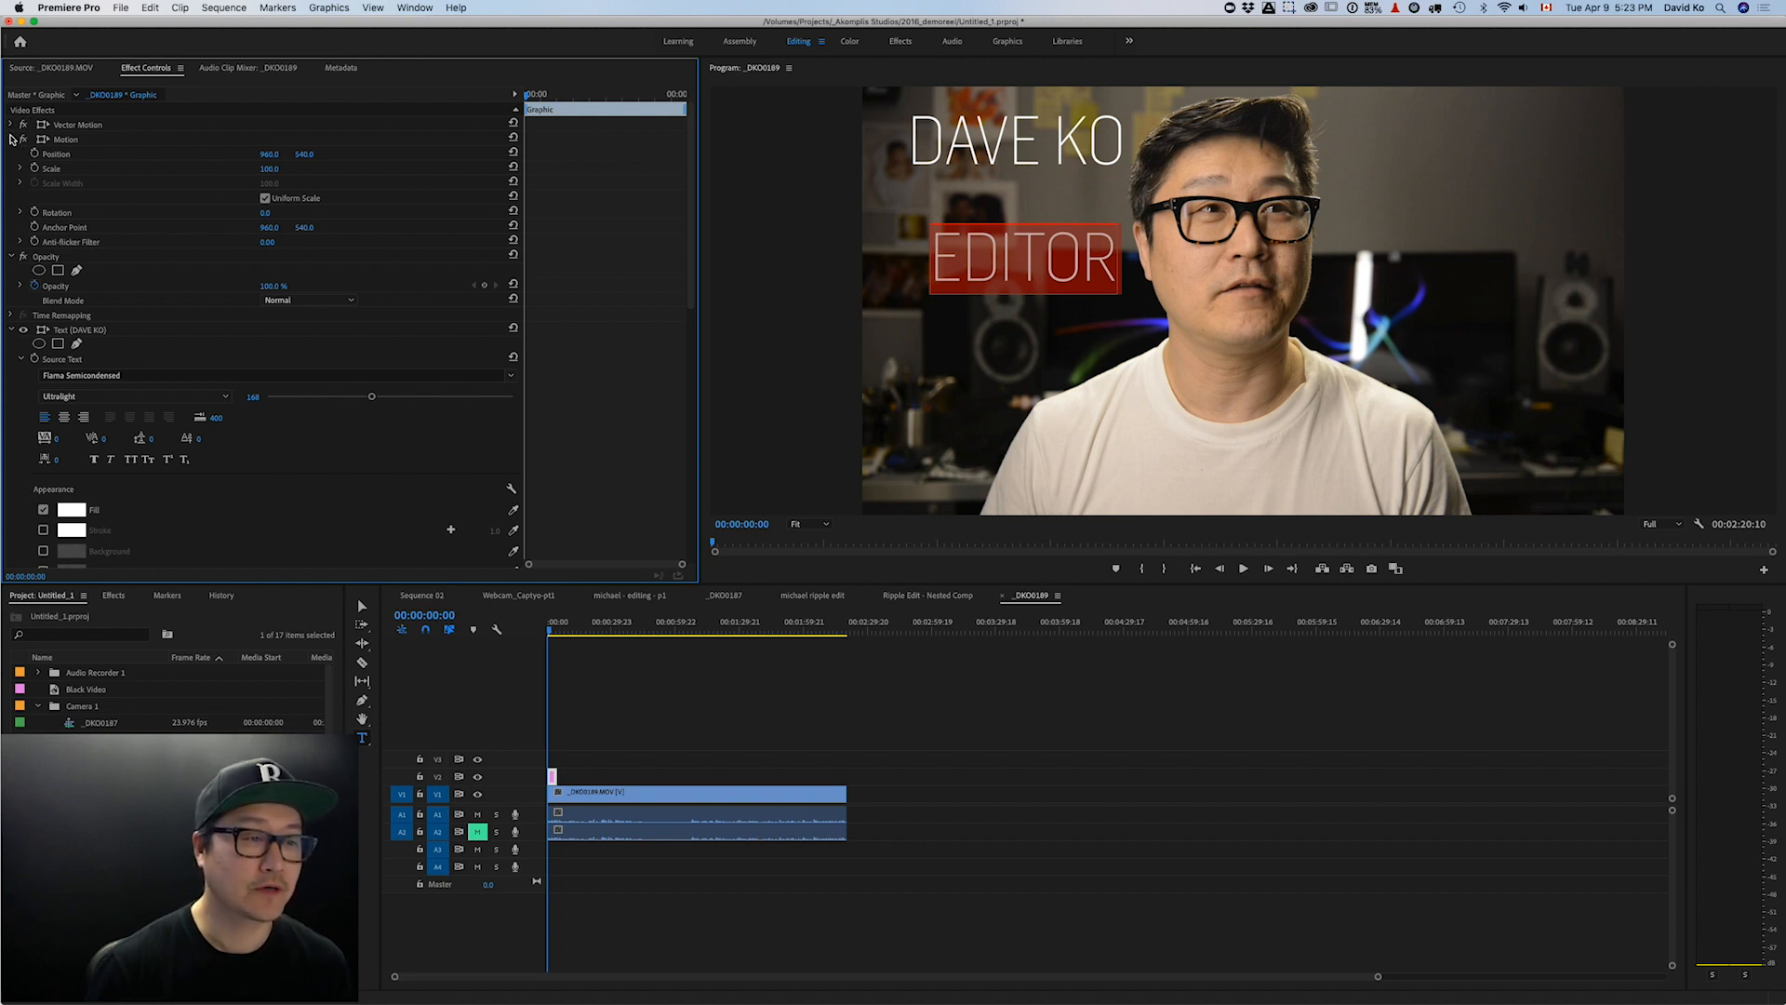
left_click(11, 139)
left_click(11, 154)
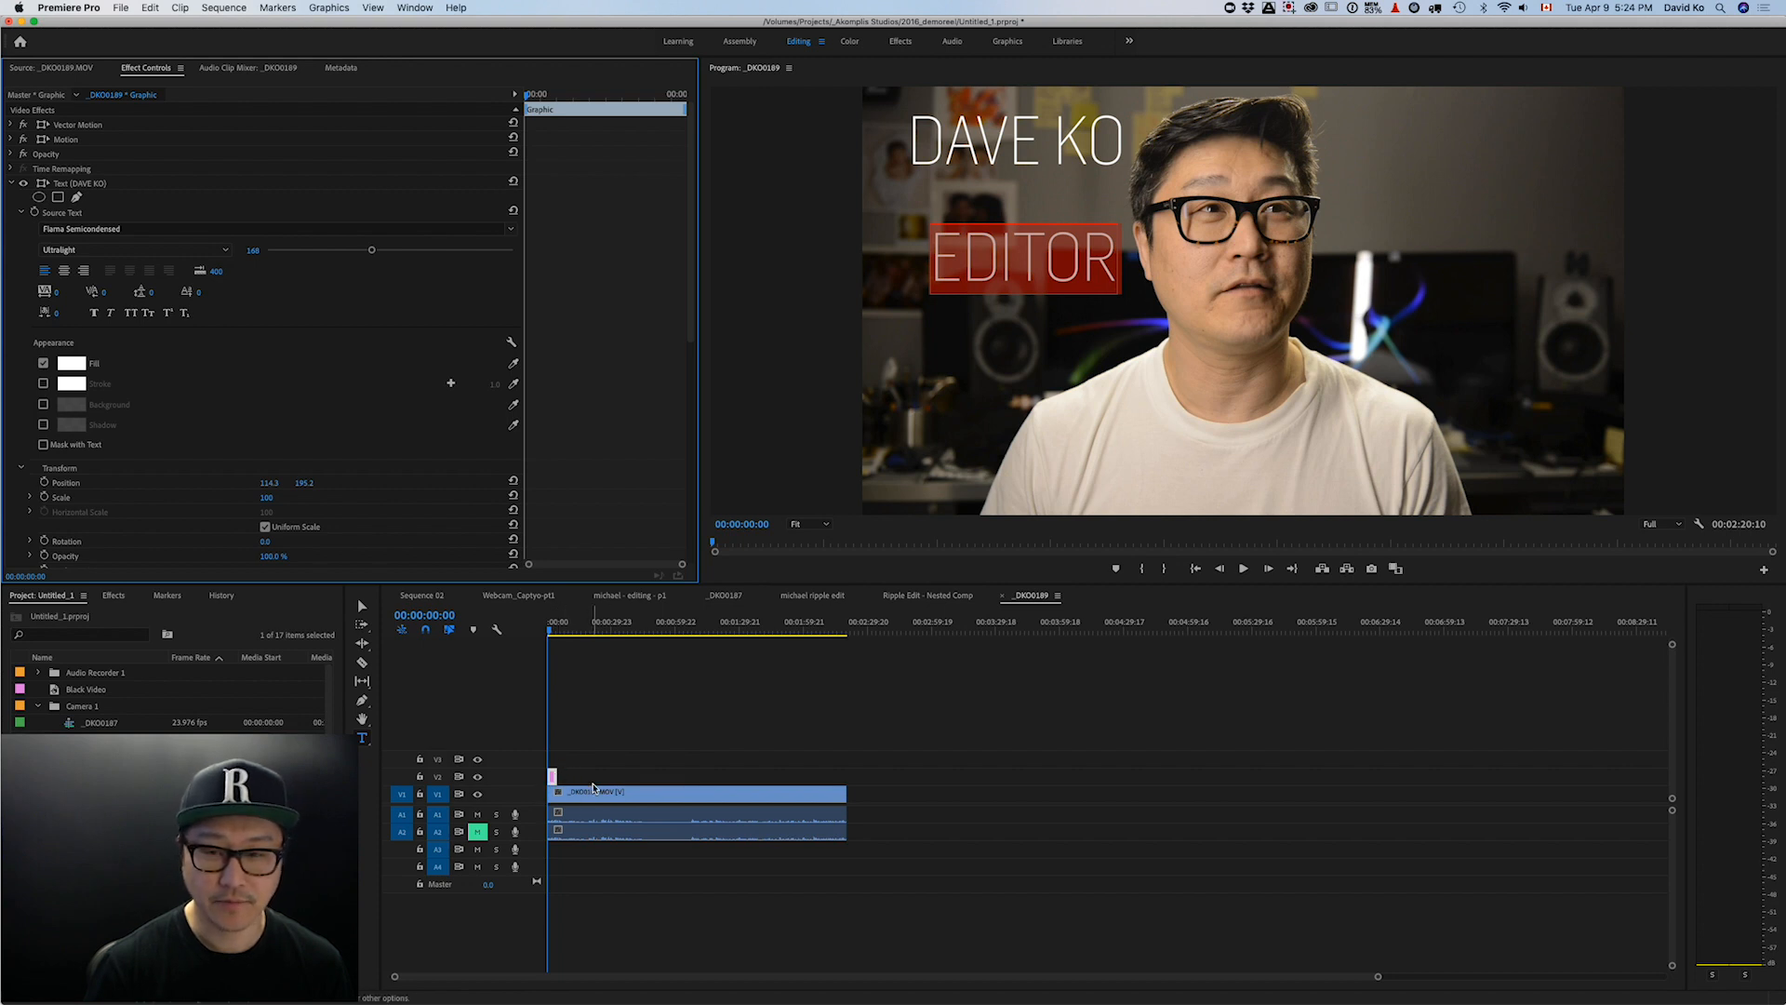
left_click(1095, 243)
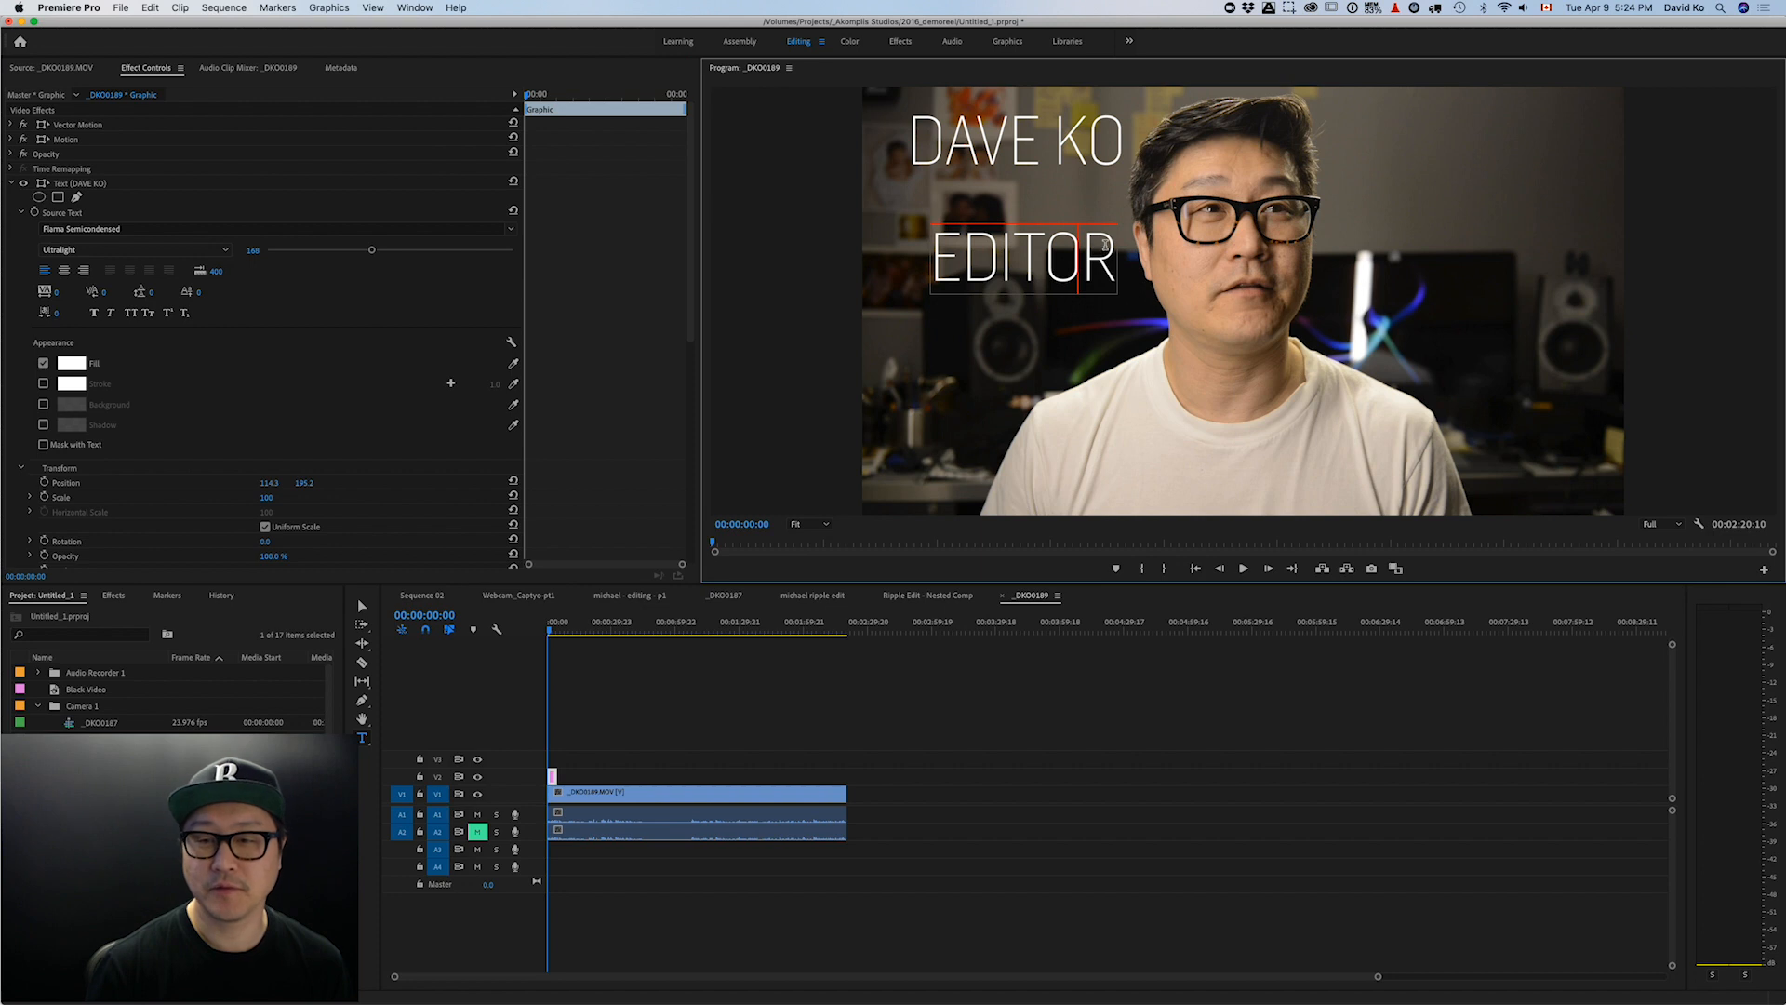
left_click_drag(1104, 244, 928, 271)
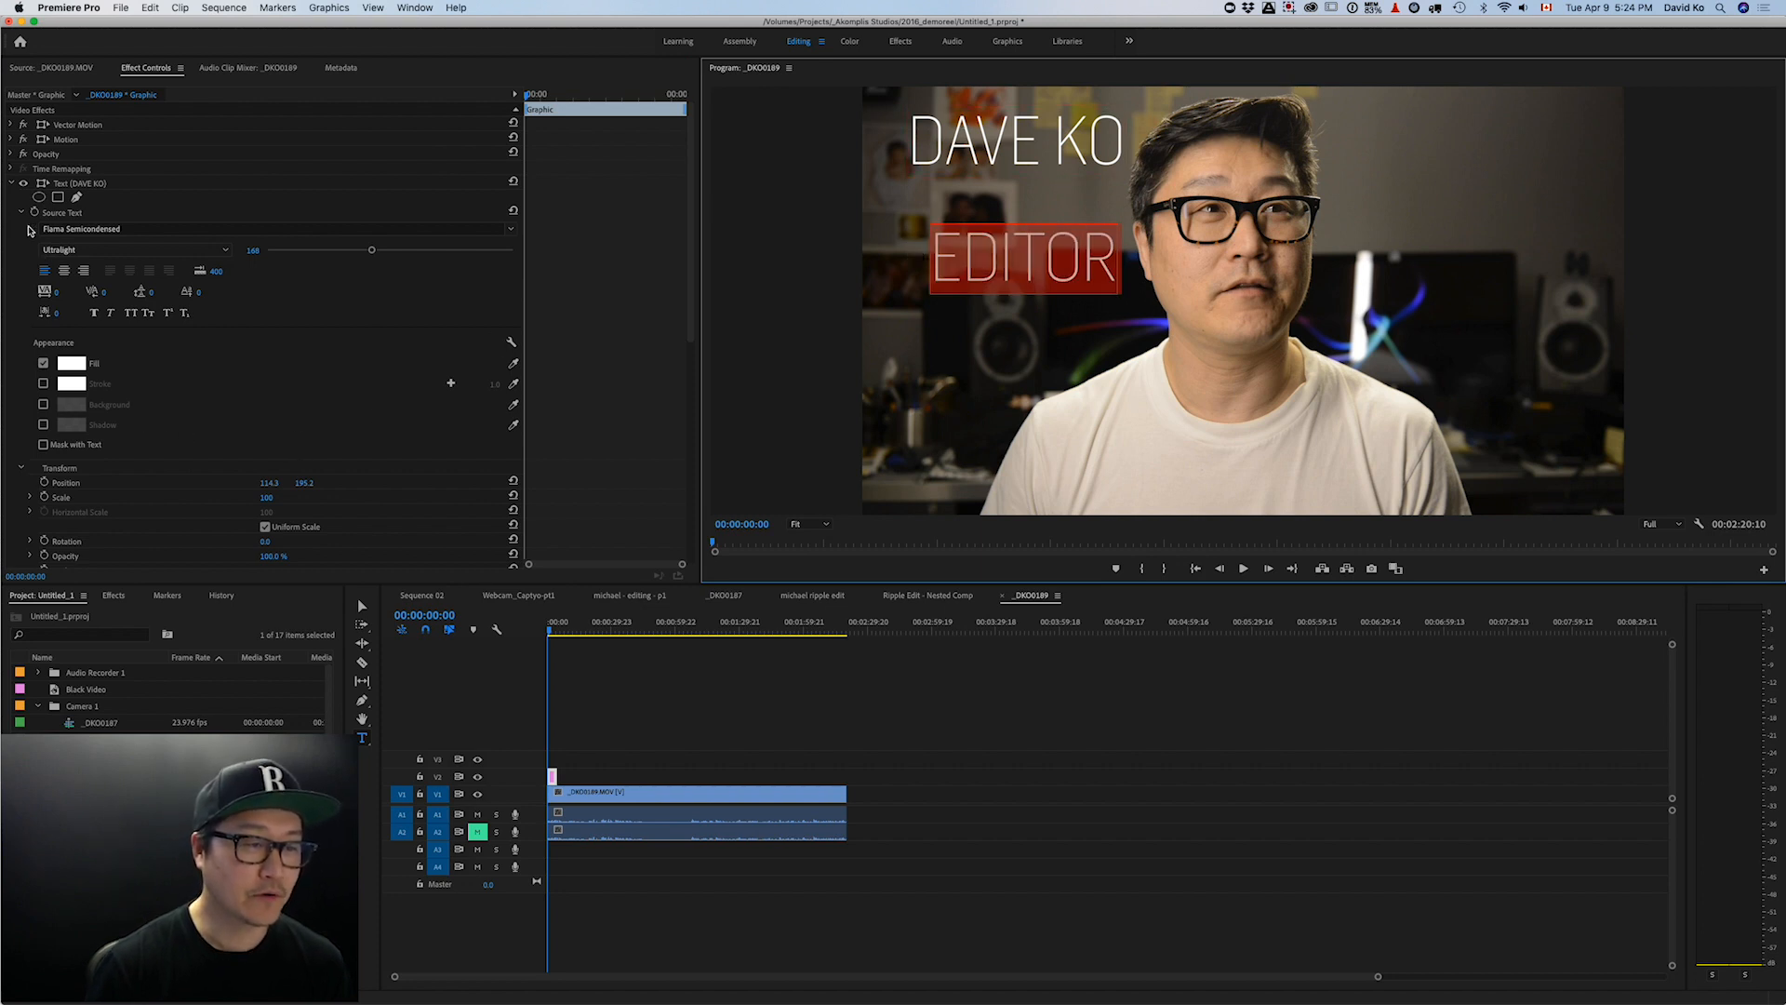
left_click(14, 183)
left_click(13, 198)
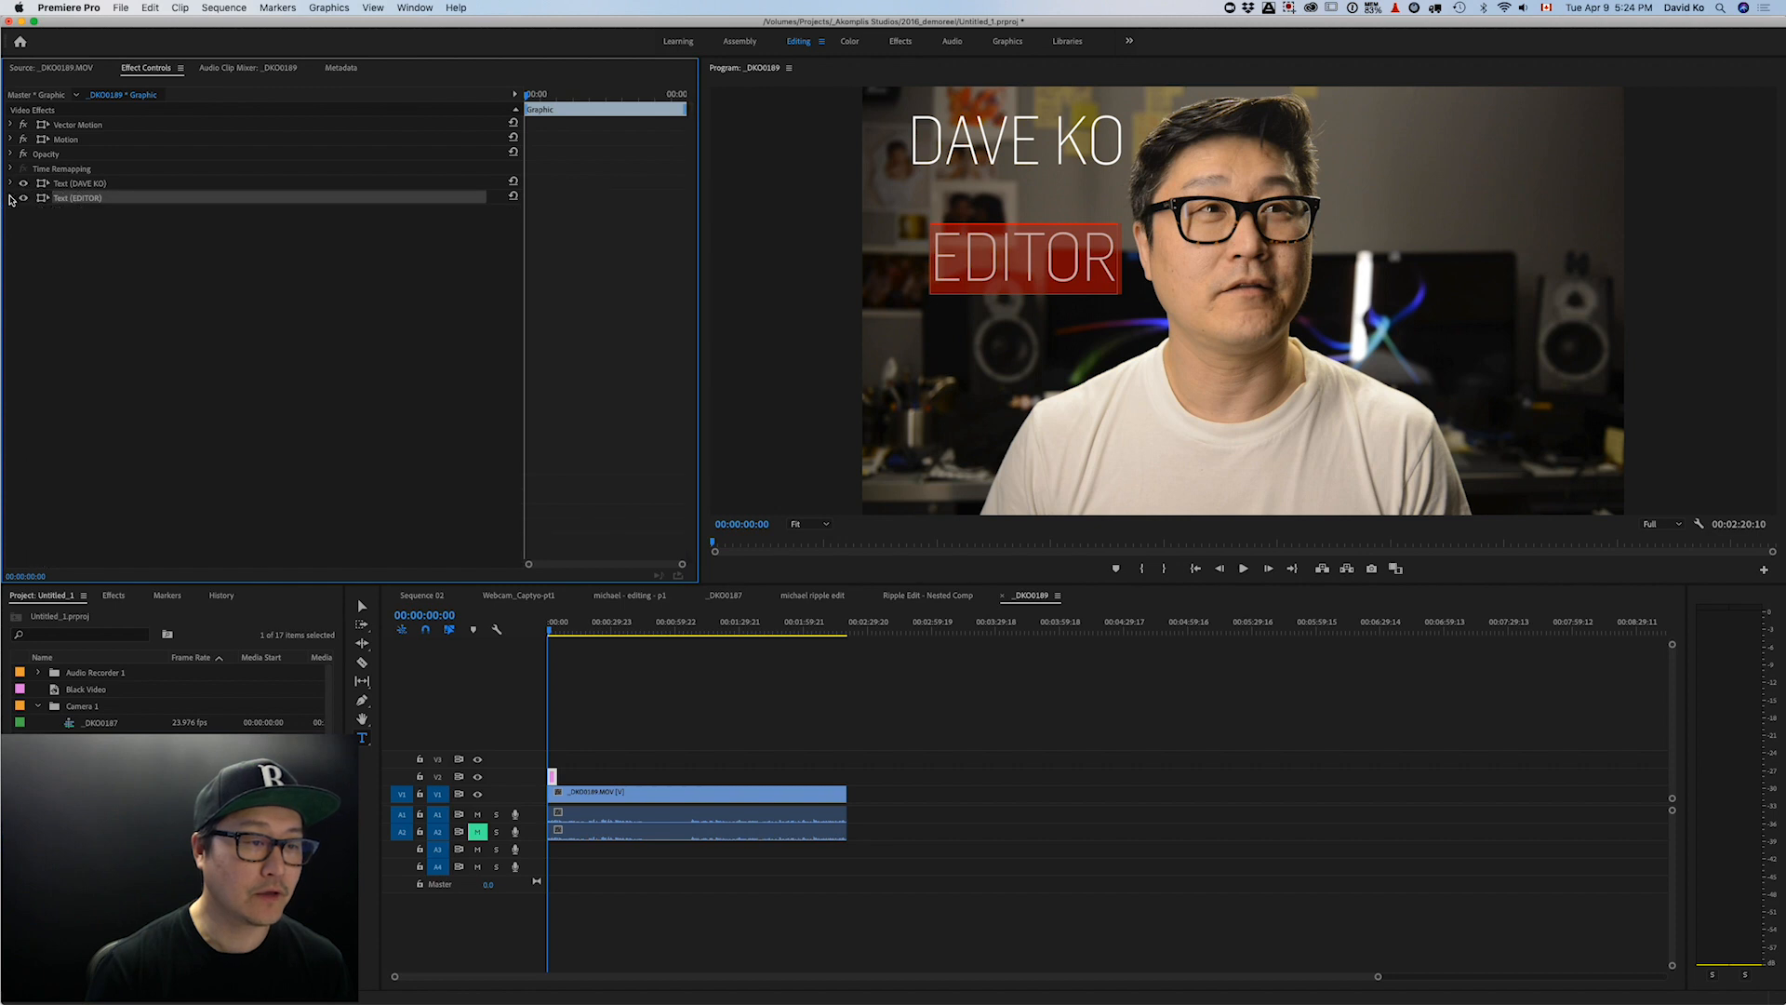
left_click(12, 198)
left_click(12, 198)
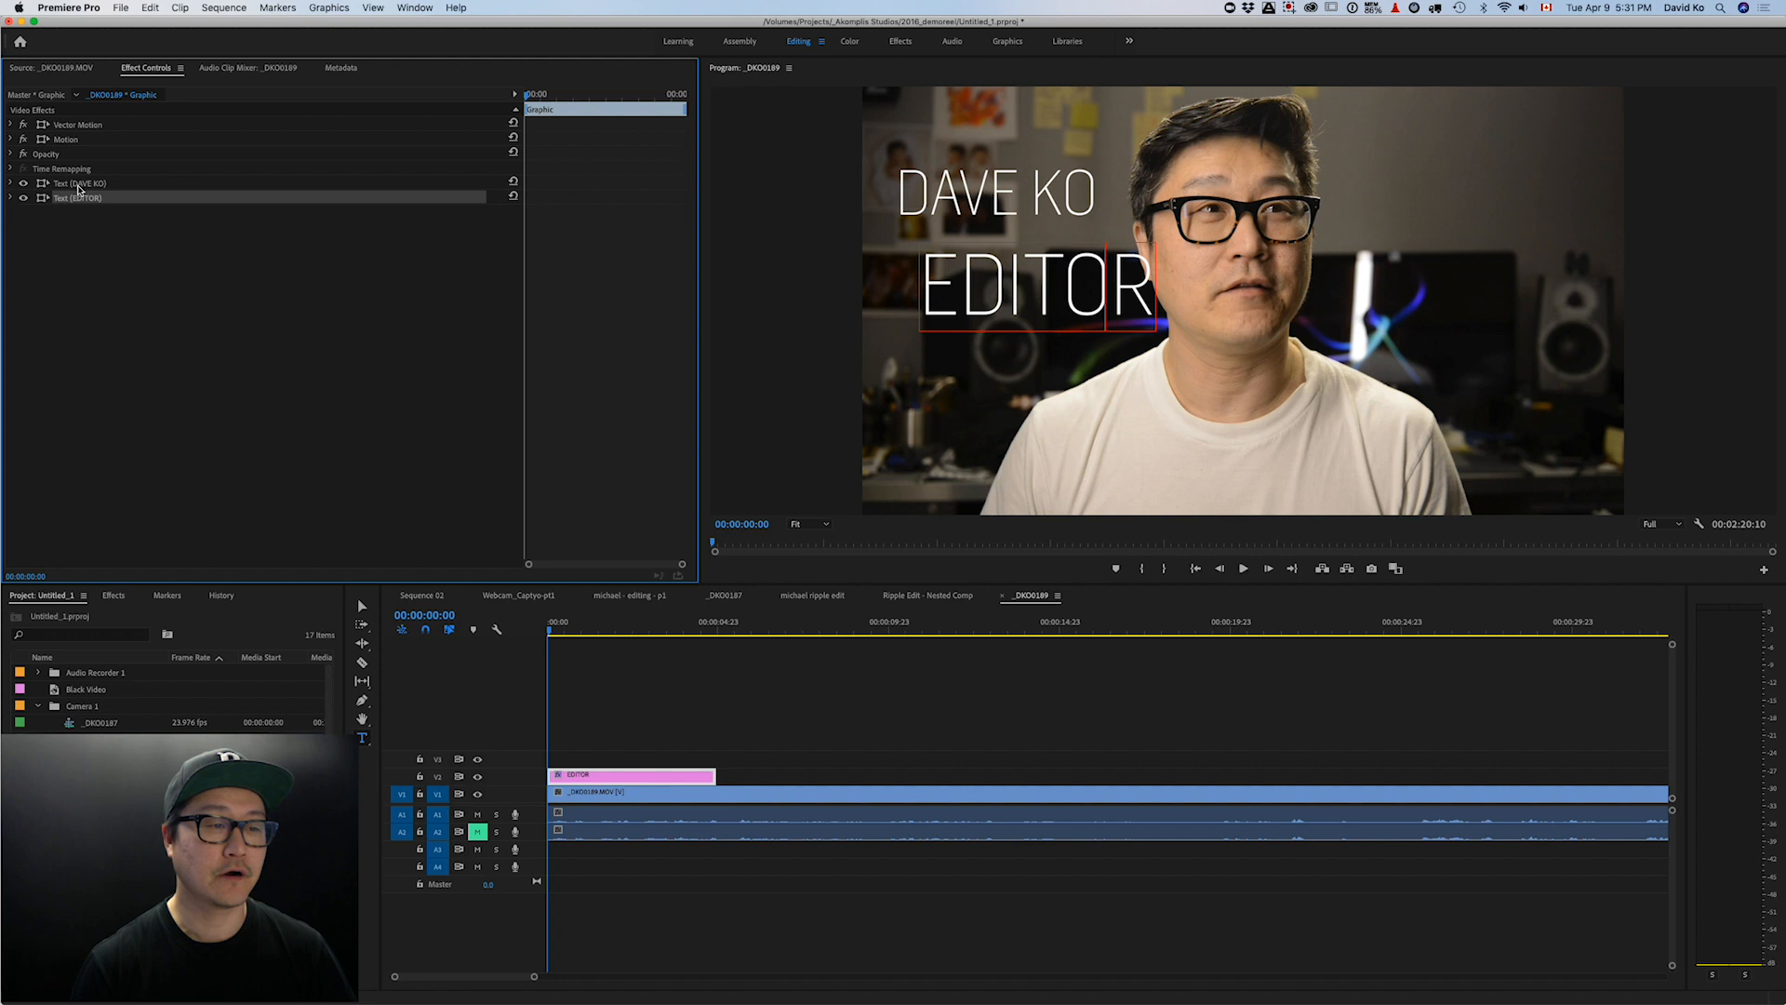
left_click(80, 184)
left_click(80, 199)
left_click(83, 184)
left_click(82, 199)
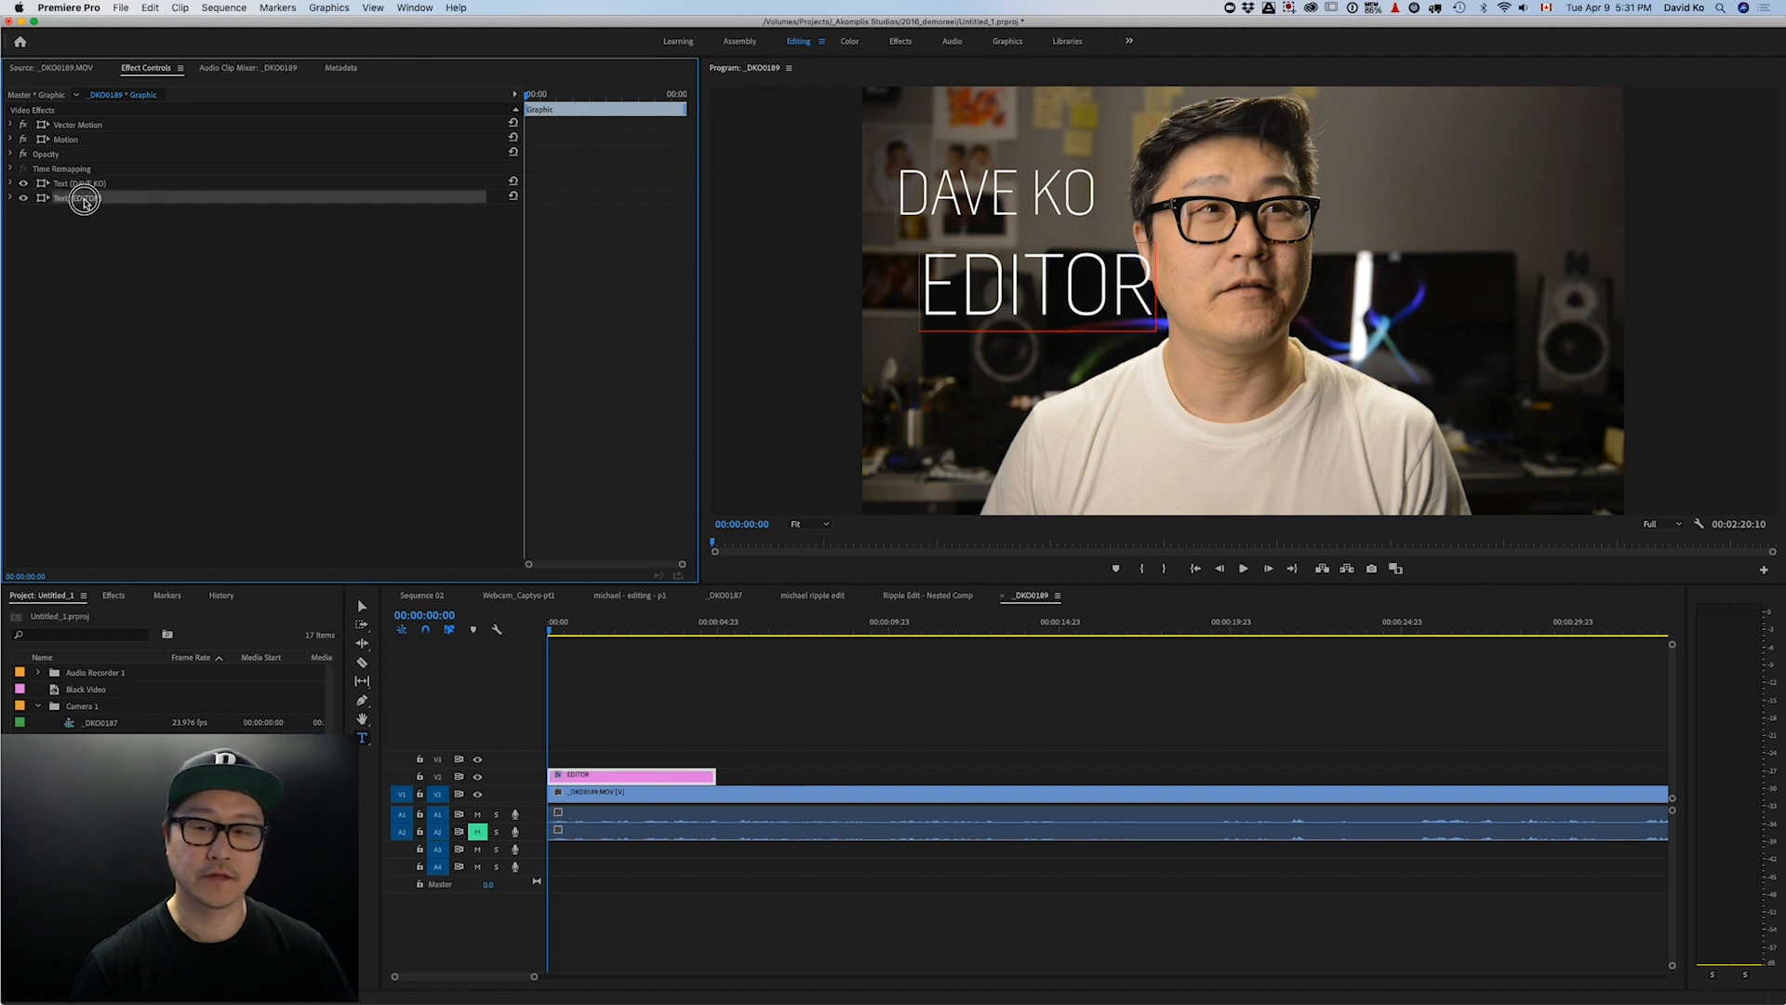
left_click(84, 184)
left_click(82, 199)
left_click(84, 184)
left_click(82, 199)
left_click(87, 185)
left_click(82, 199)
left_click(84, 184)
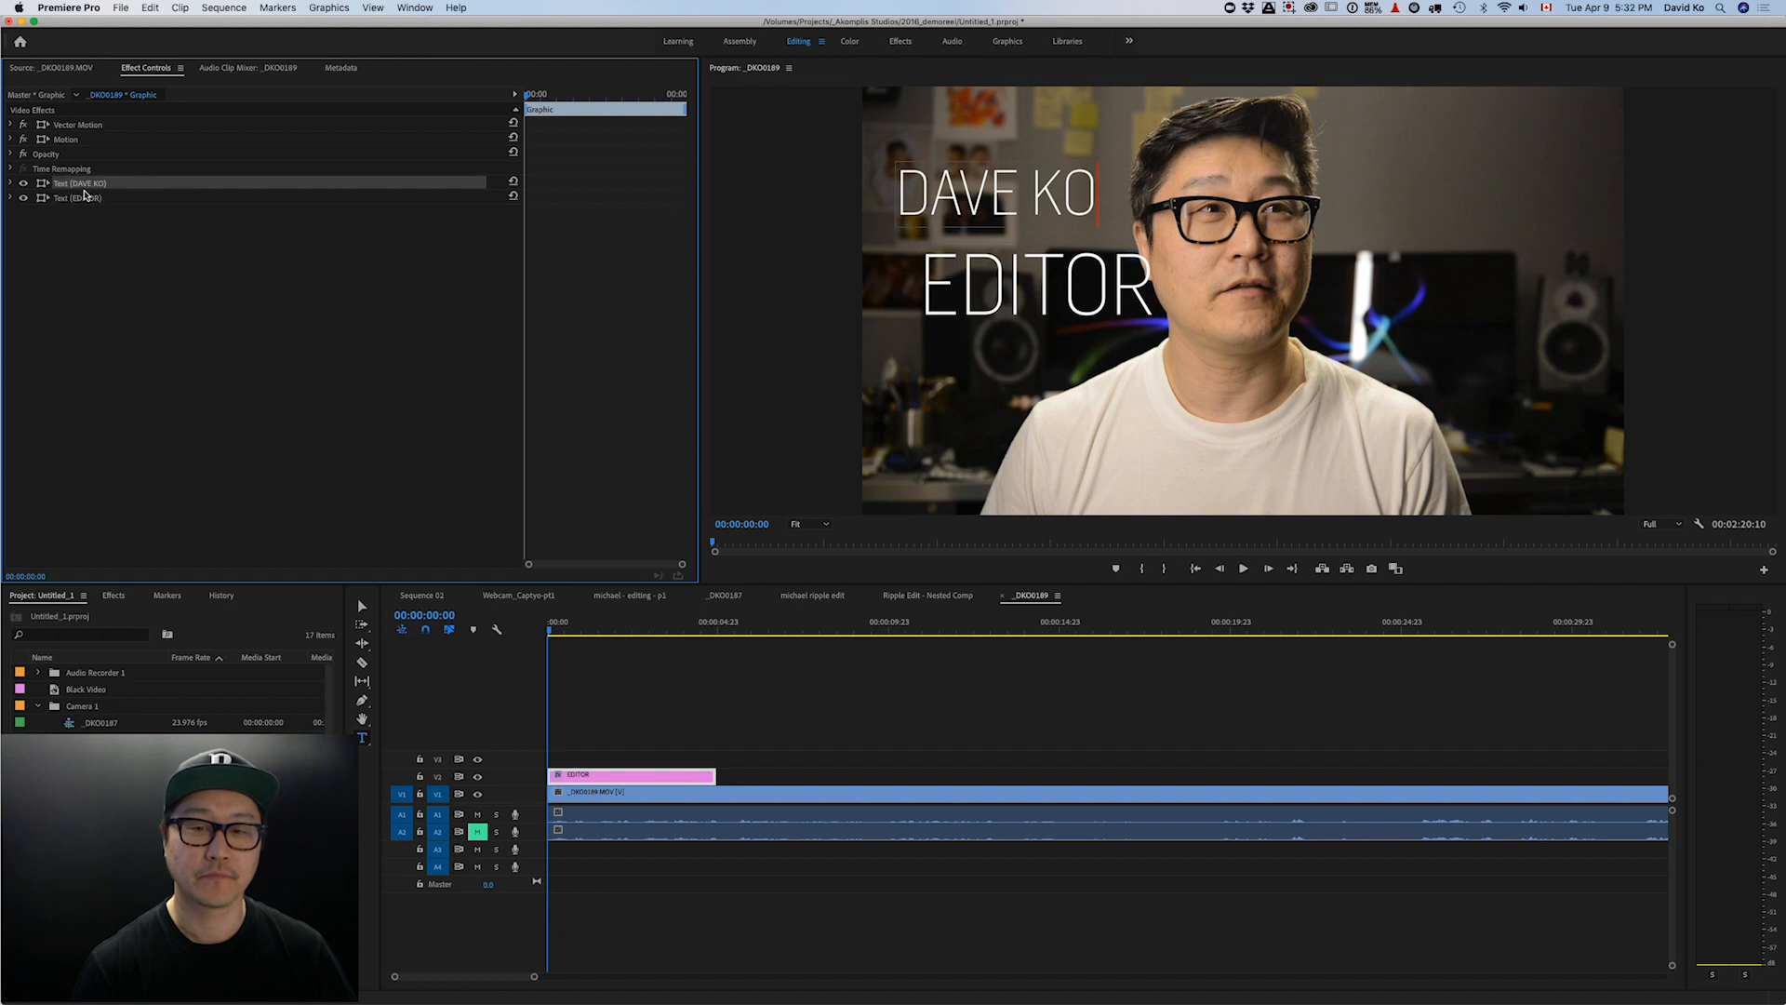
left_click(82, 198)
left_click(86, 184)
left_click(82, 199)
left_click(84, 184)
left_click(82, 199)
left_click(84, 184)
left_click(86, 197)
left_click(86, 184)
left_click(88, 198)
left_click(96, 185)
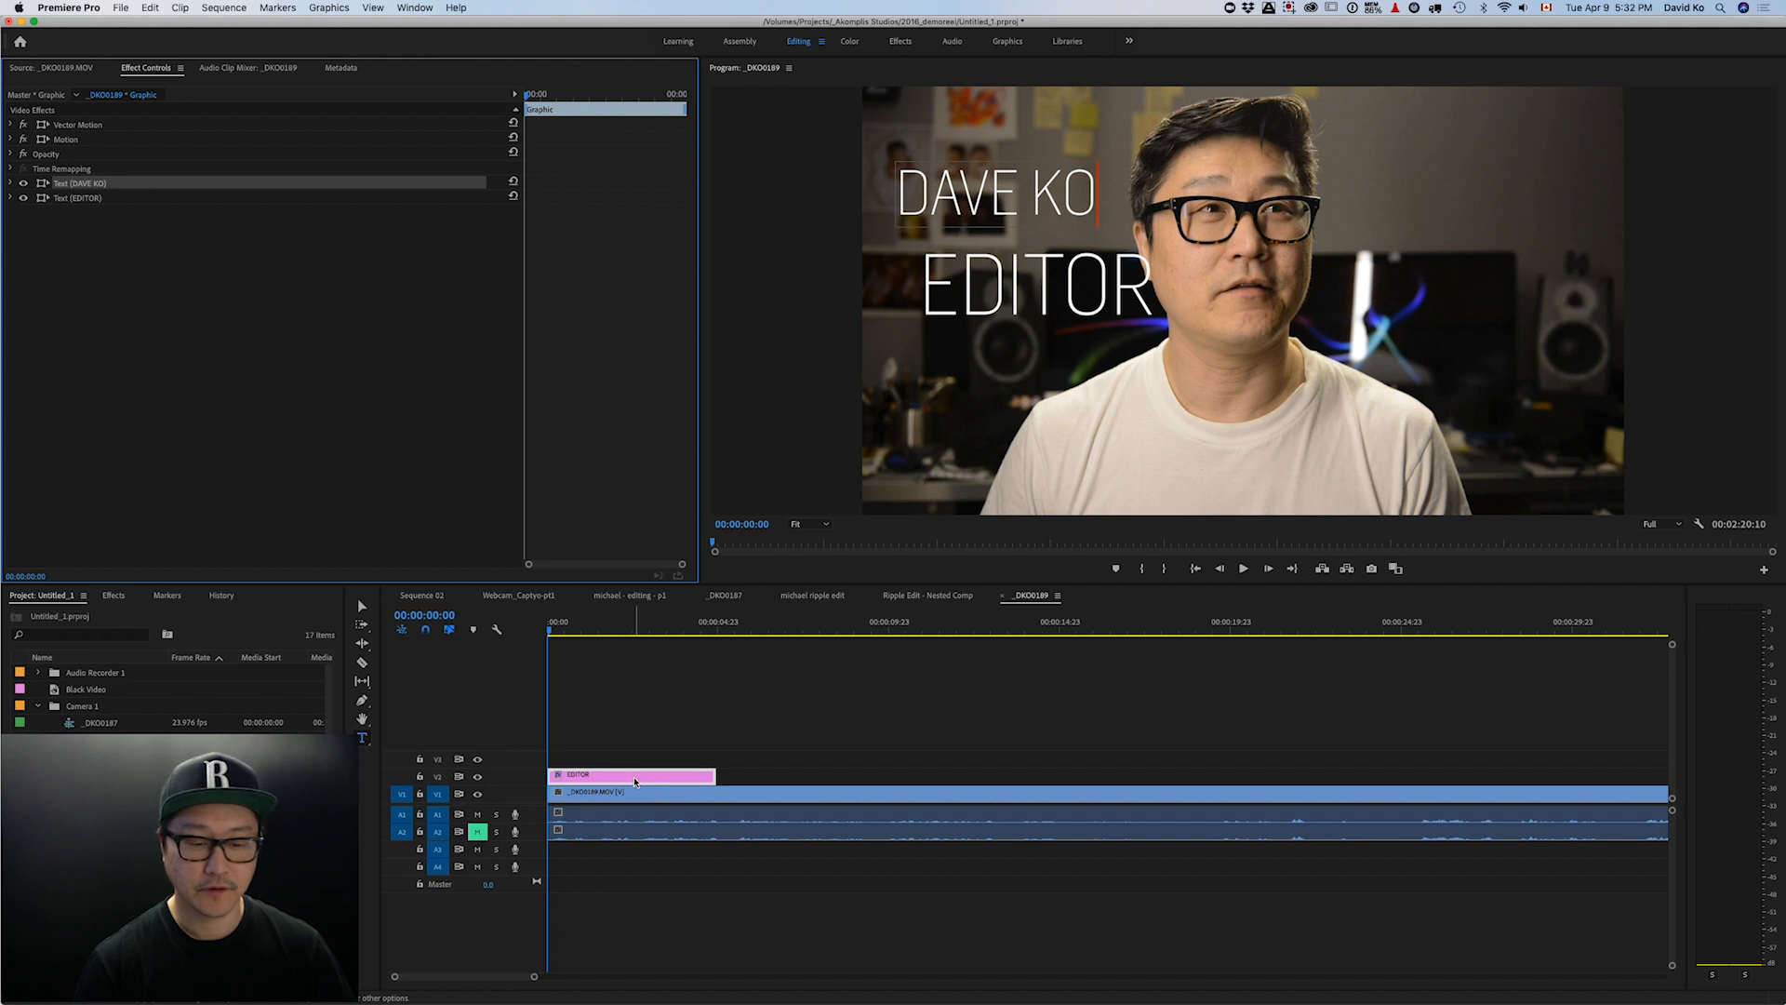
- Enlarge the upper video tracks and scrub the playhead back near the sequence start
scroll(529, 782, "up", 5)
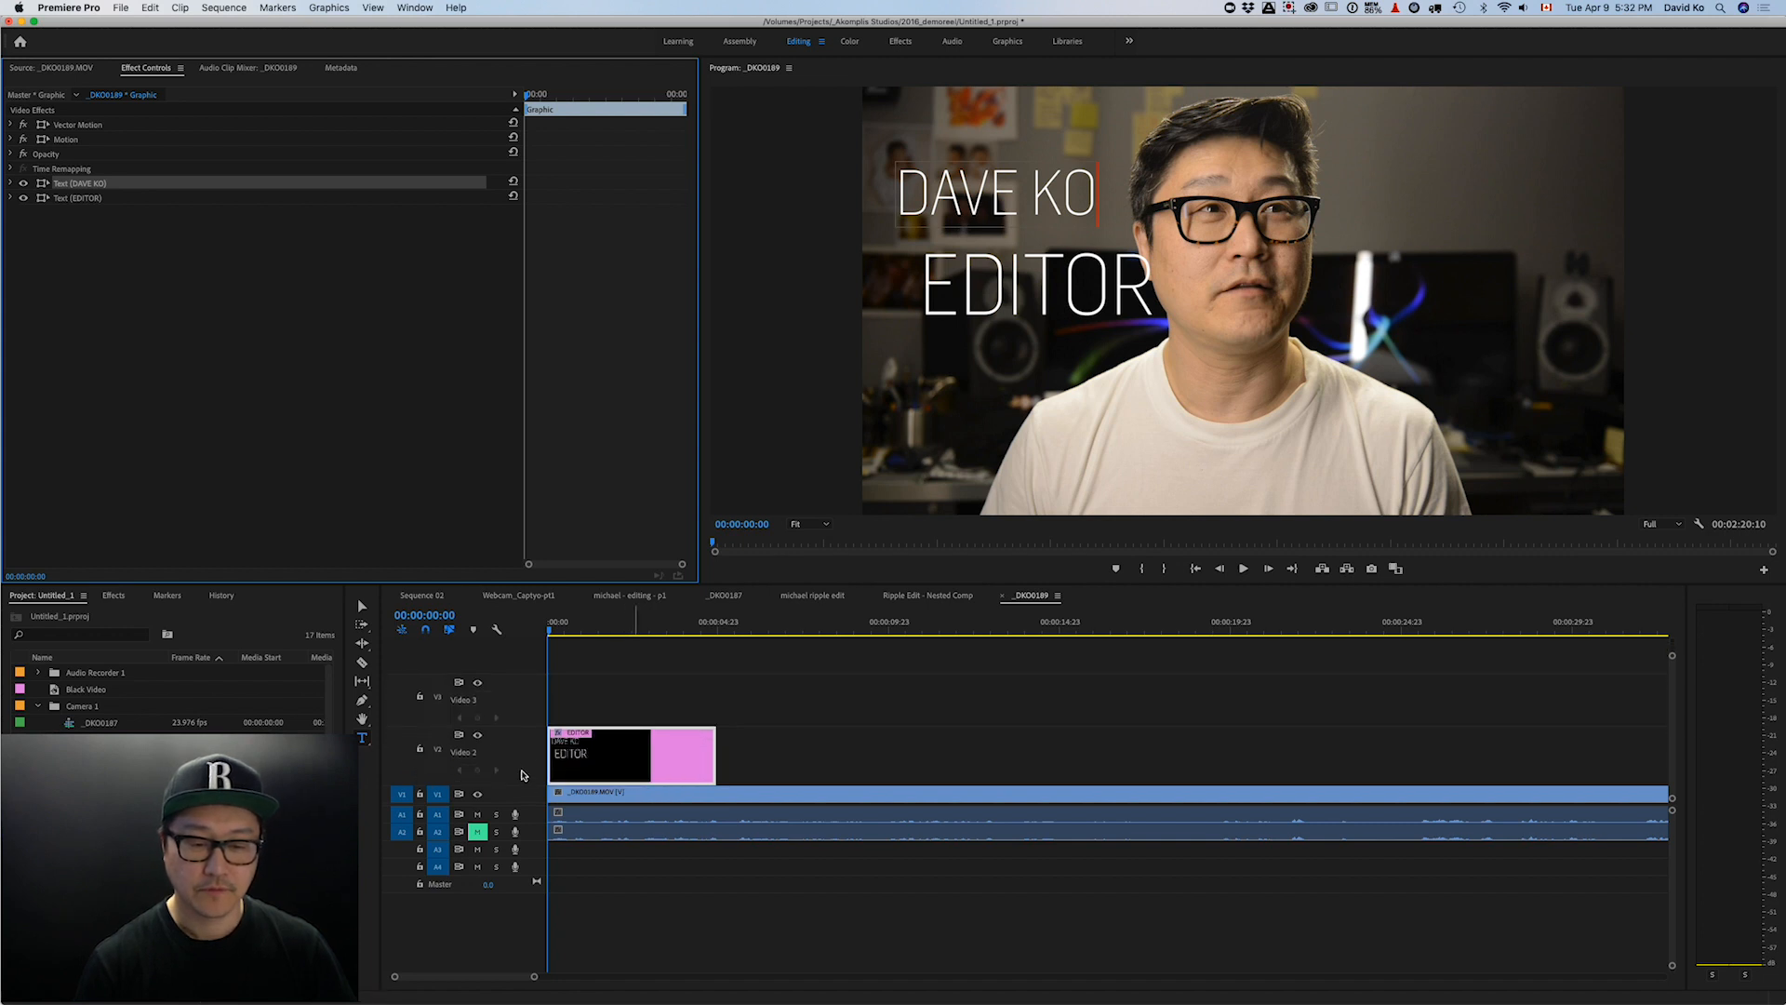
scroll(522, 775, "up", 2)
left_click_drag(584, 629, 619, 629)
left_click(656, 802)
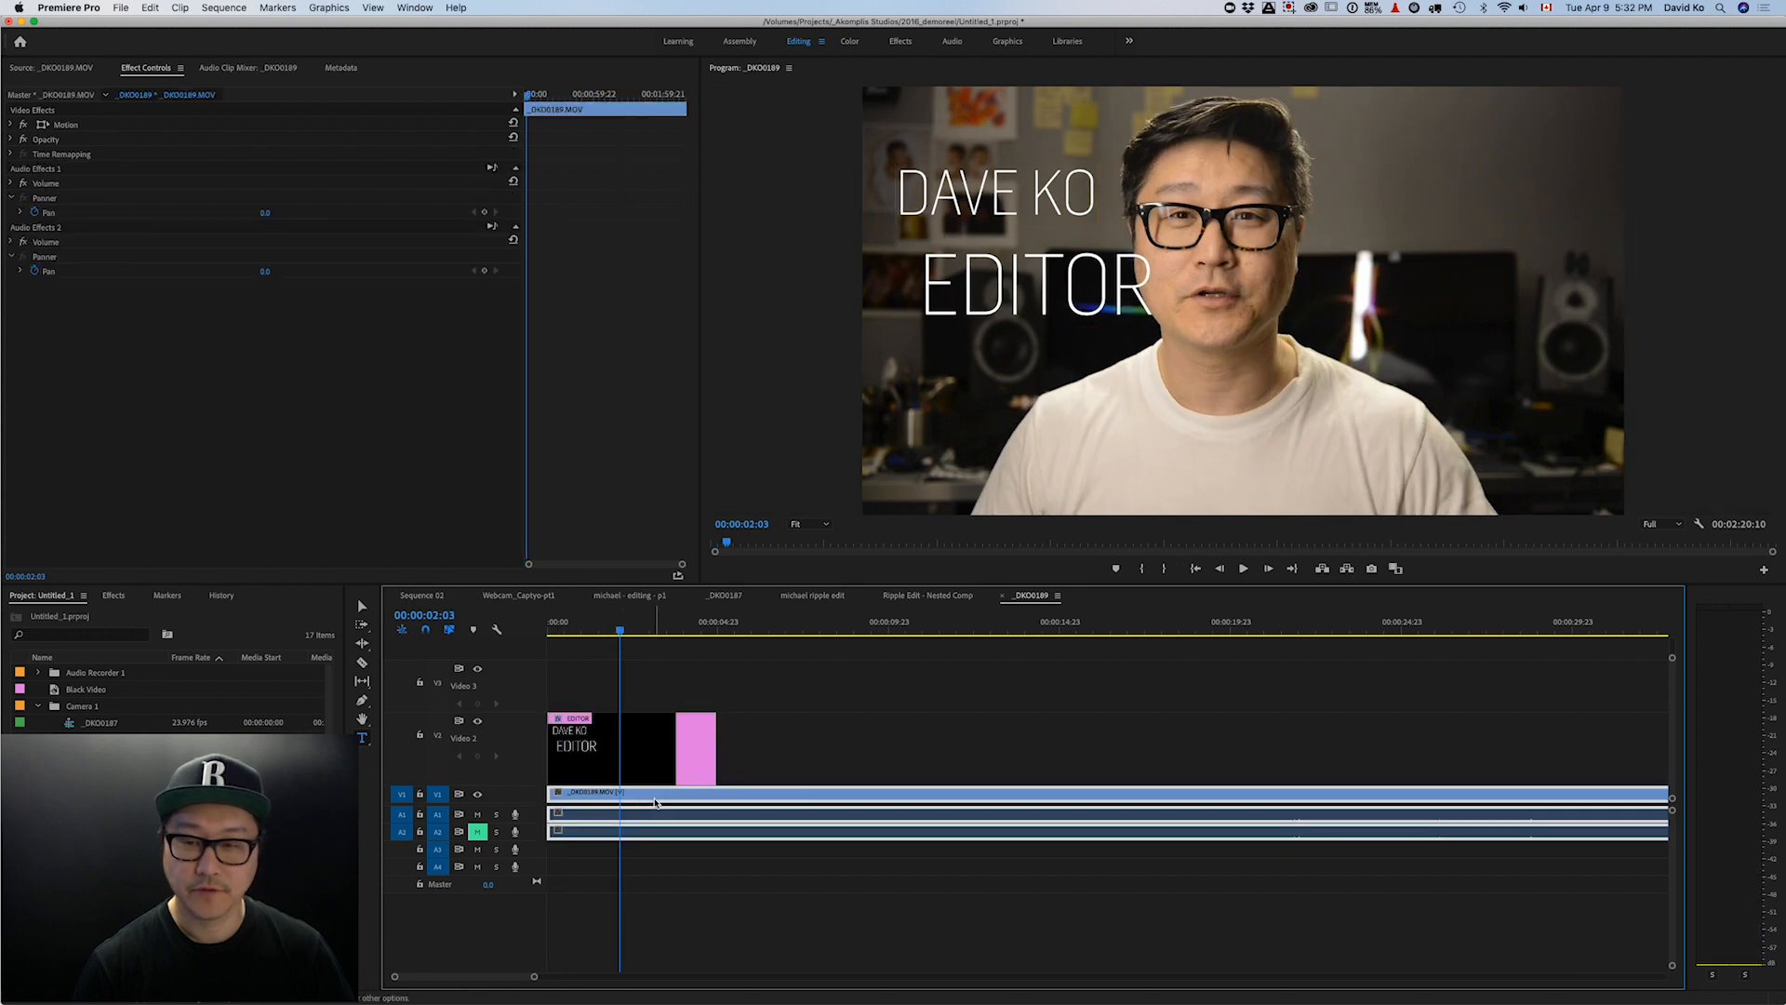
left_click_drag(618, 625, 575, 628)
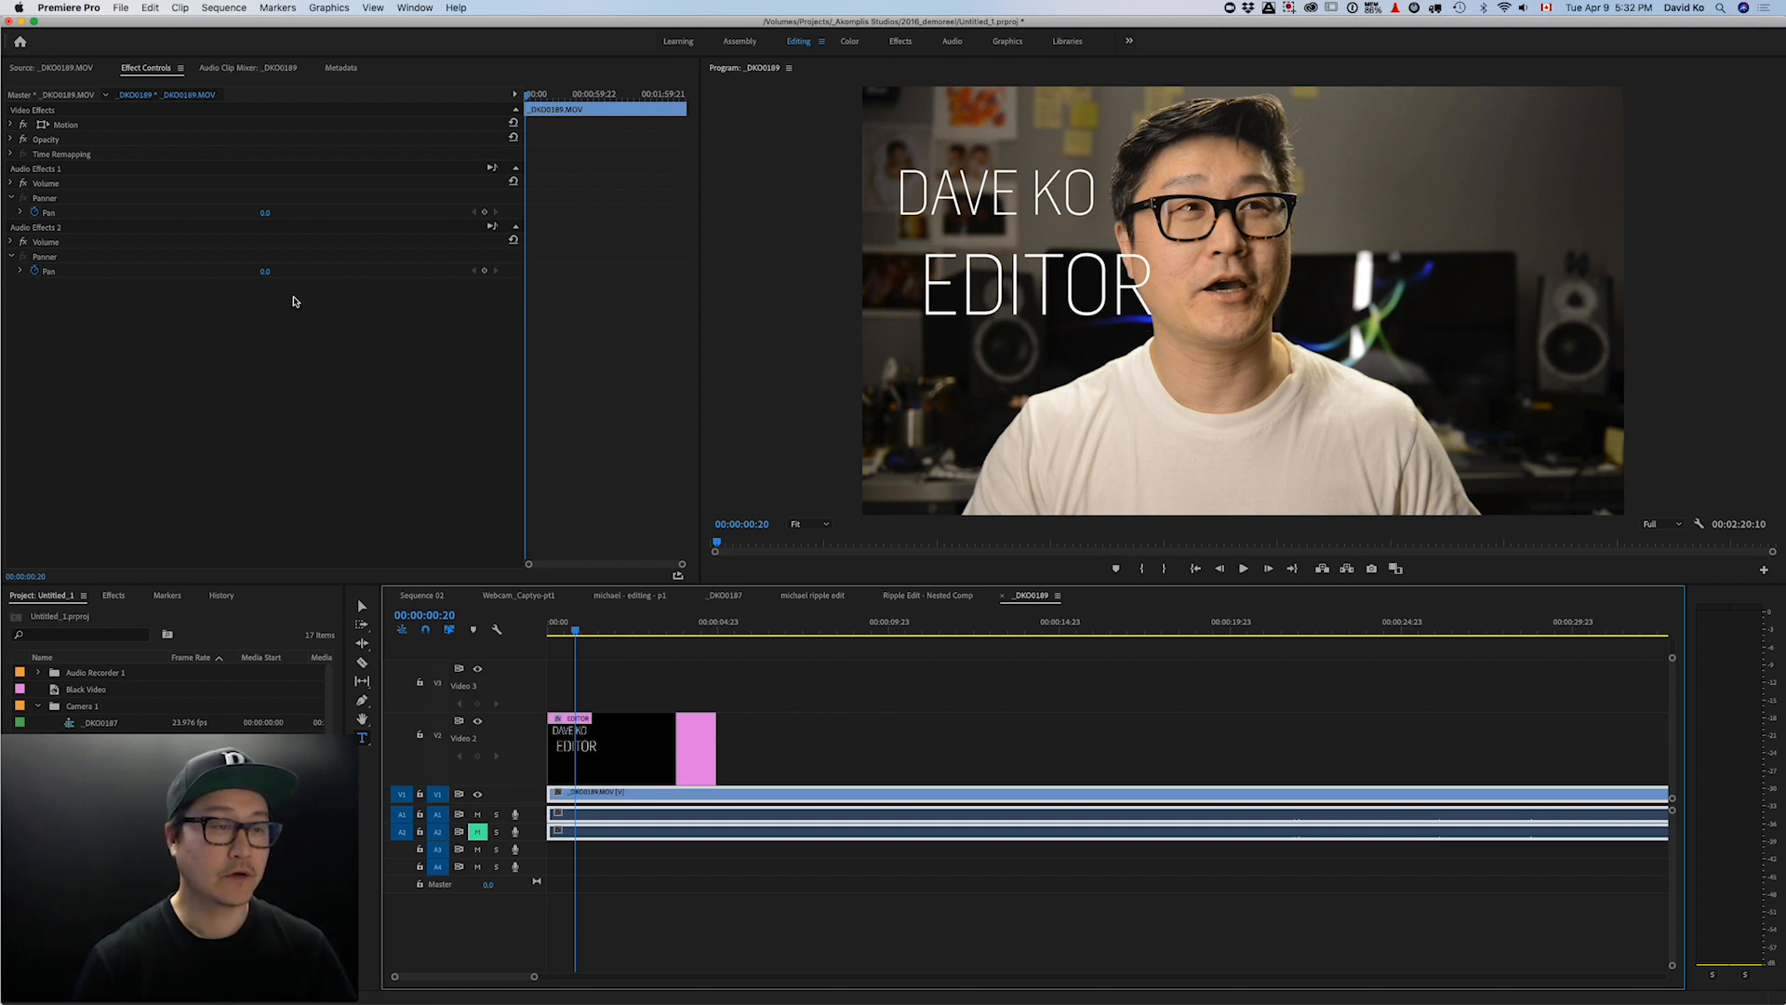
left_click(1067, 181)
double_click(1078, 181)
left_click(1090, 184)
left_click_drag(1091, 183, 889, 190)
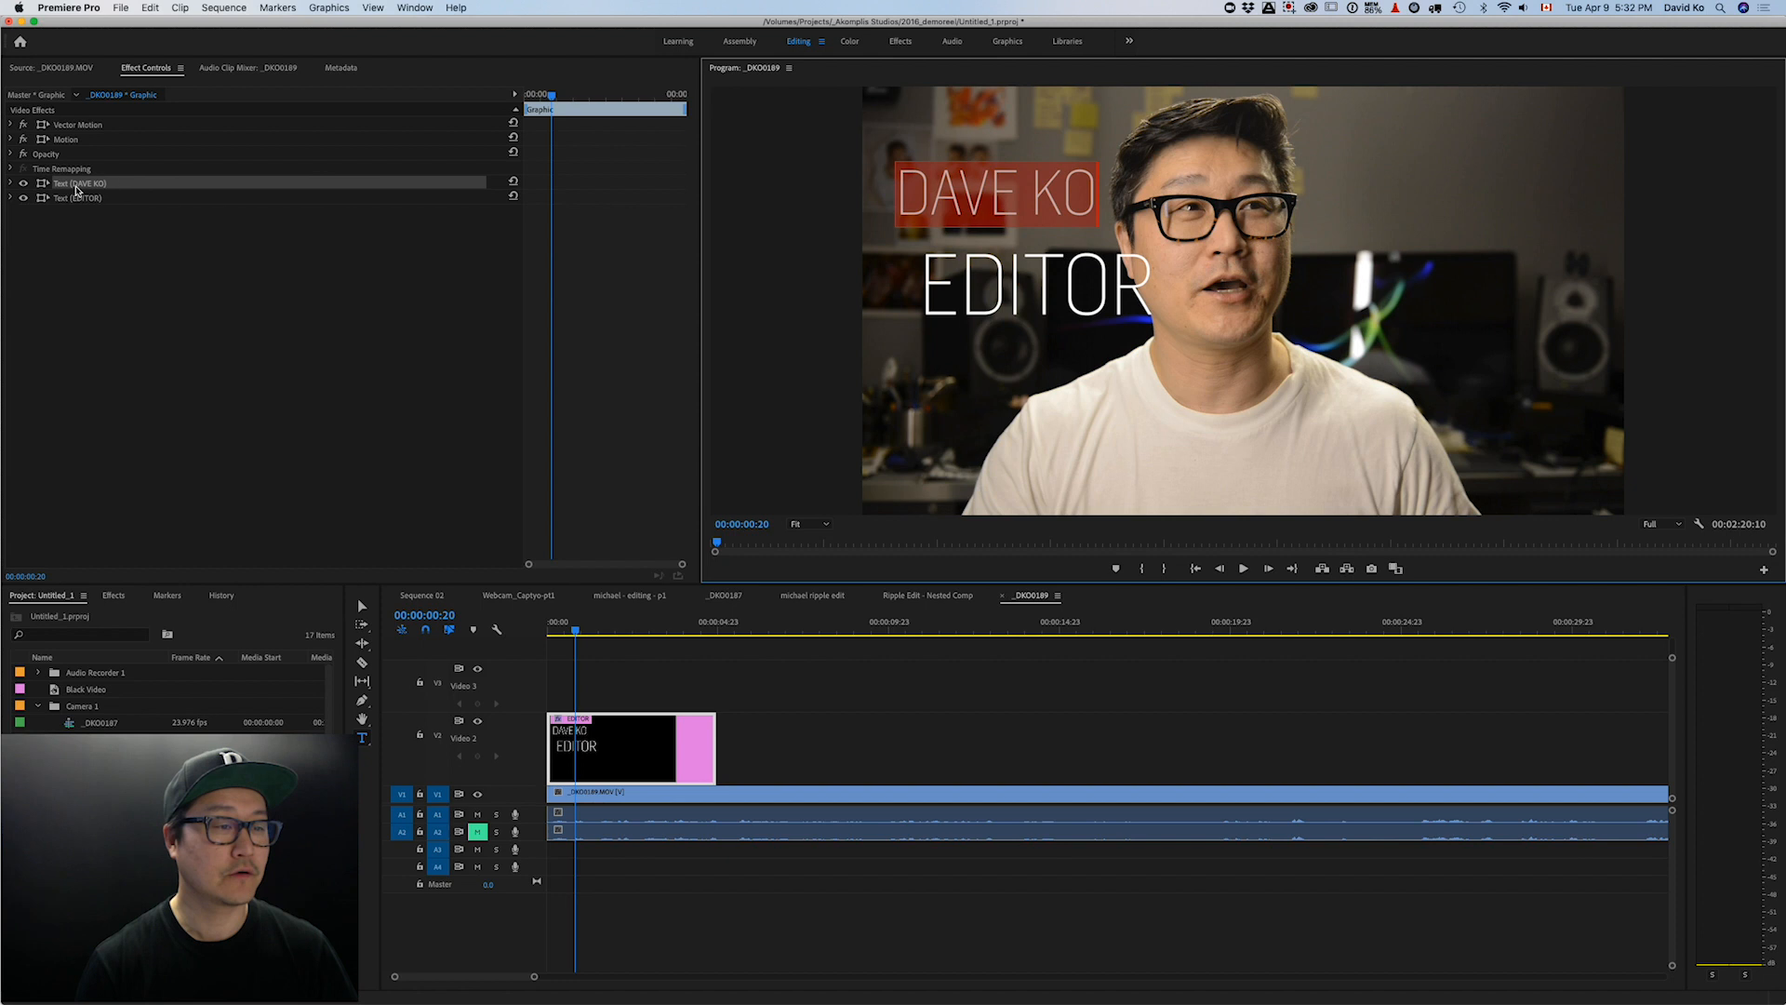
left_click(10, 183)
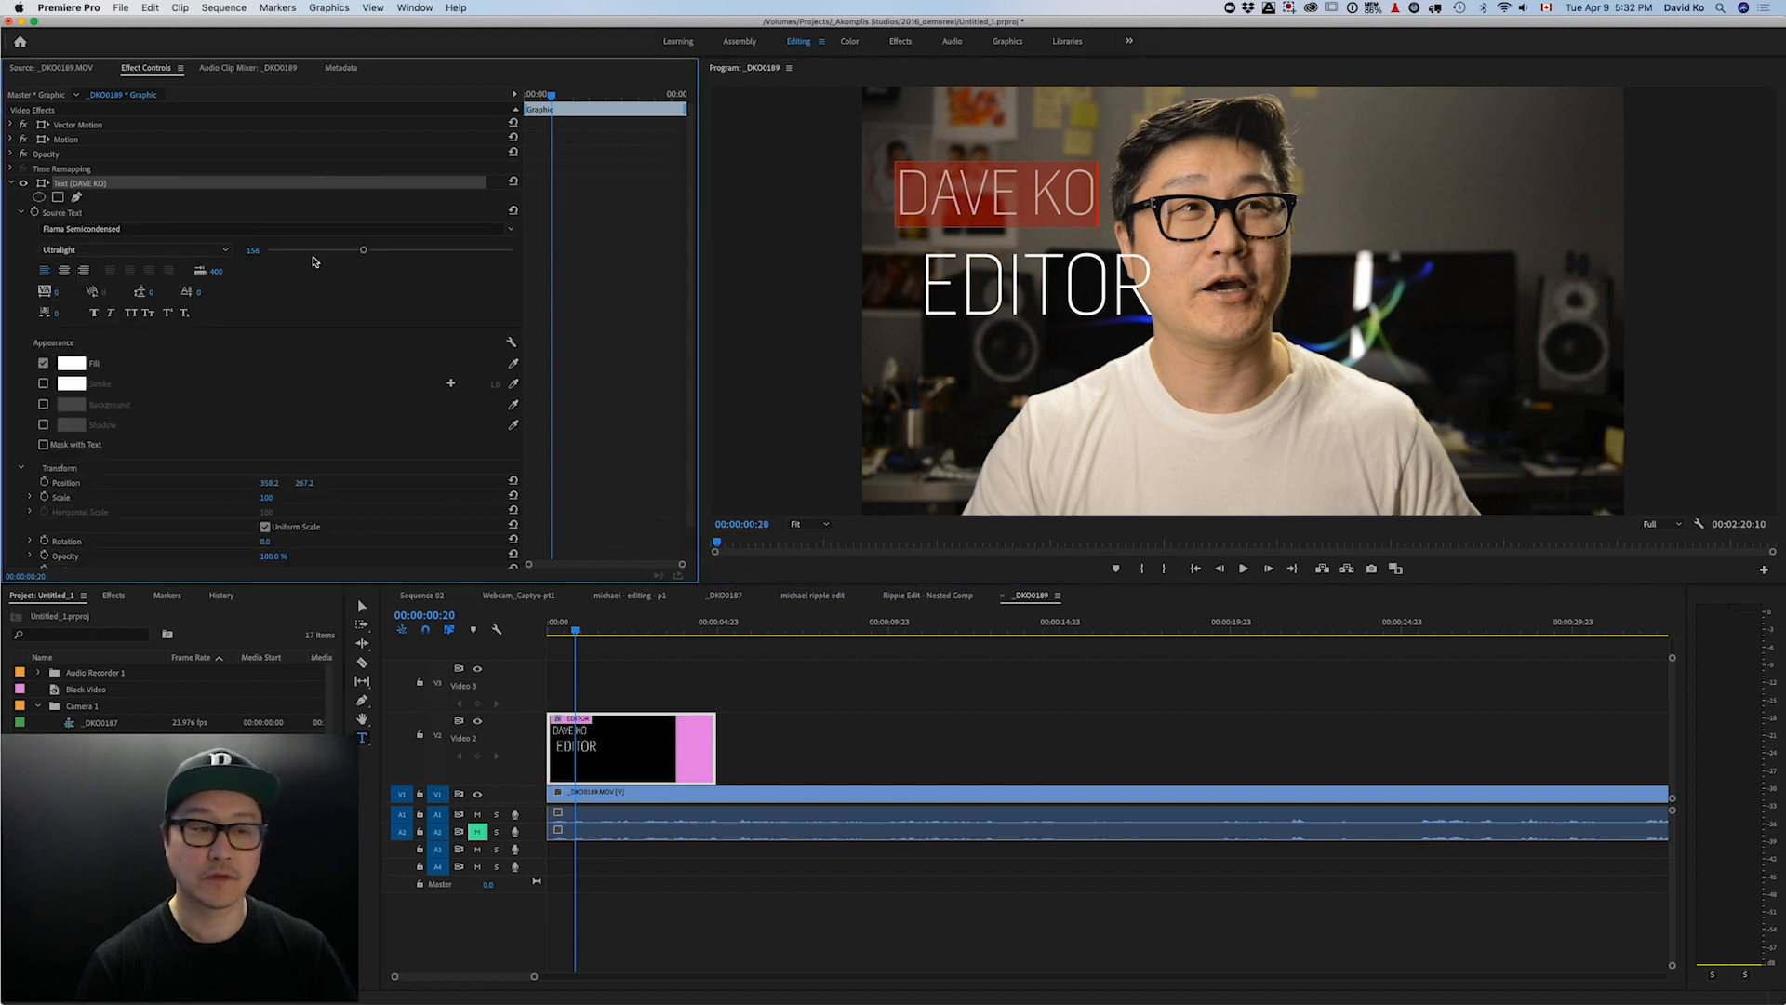
left_click_drag(363, 250, 341, 253)
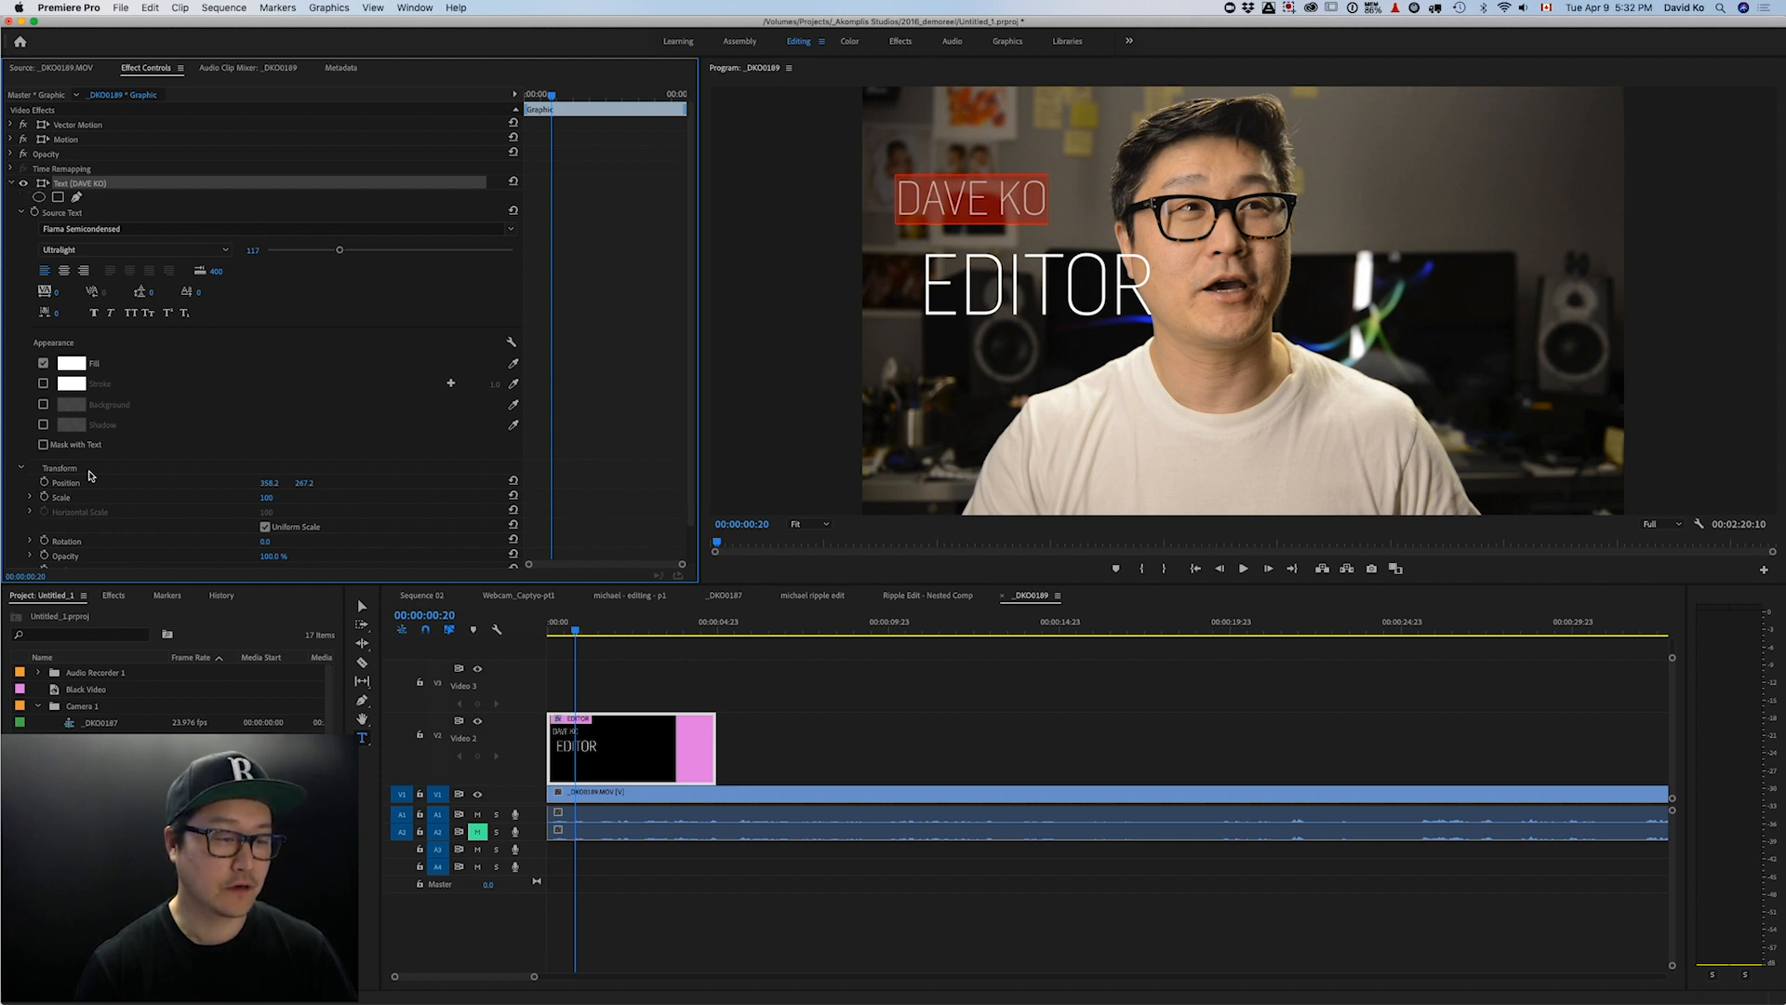
scroll(92, 476, "down", 2)
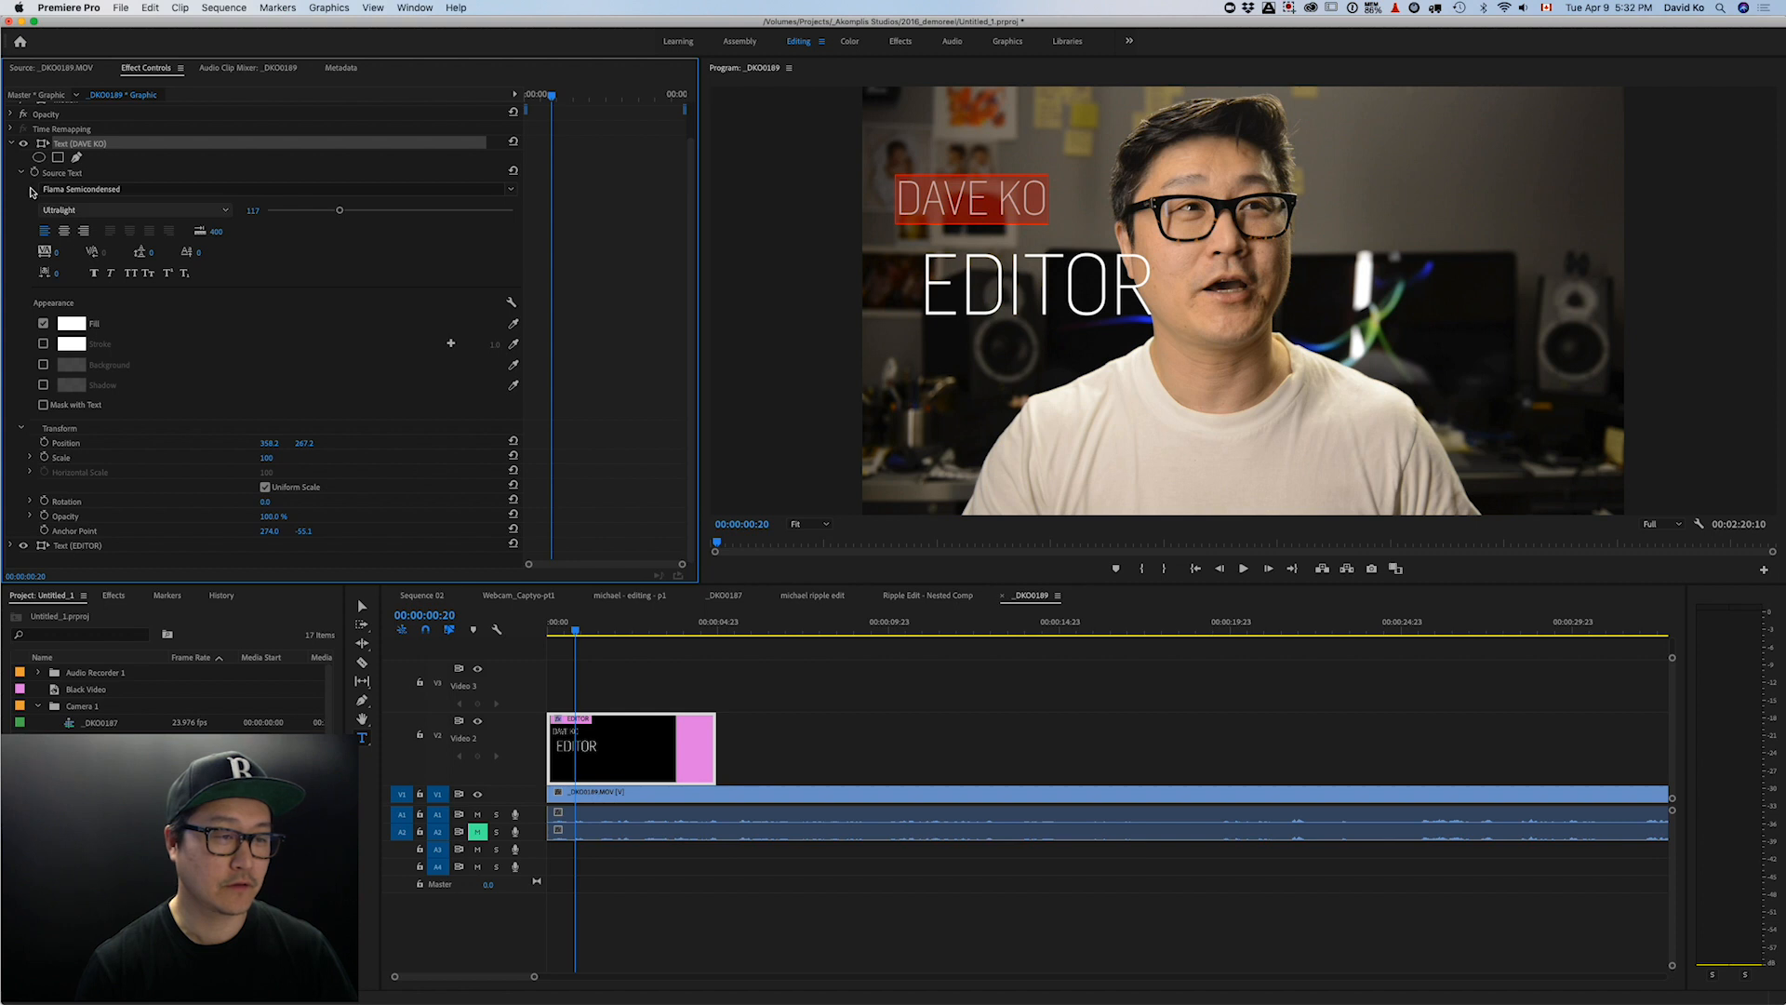
left_click(11, 144)
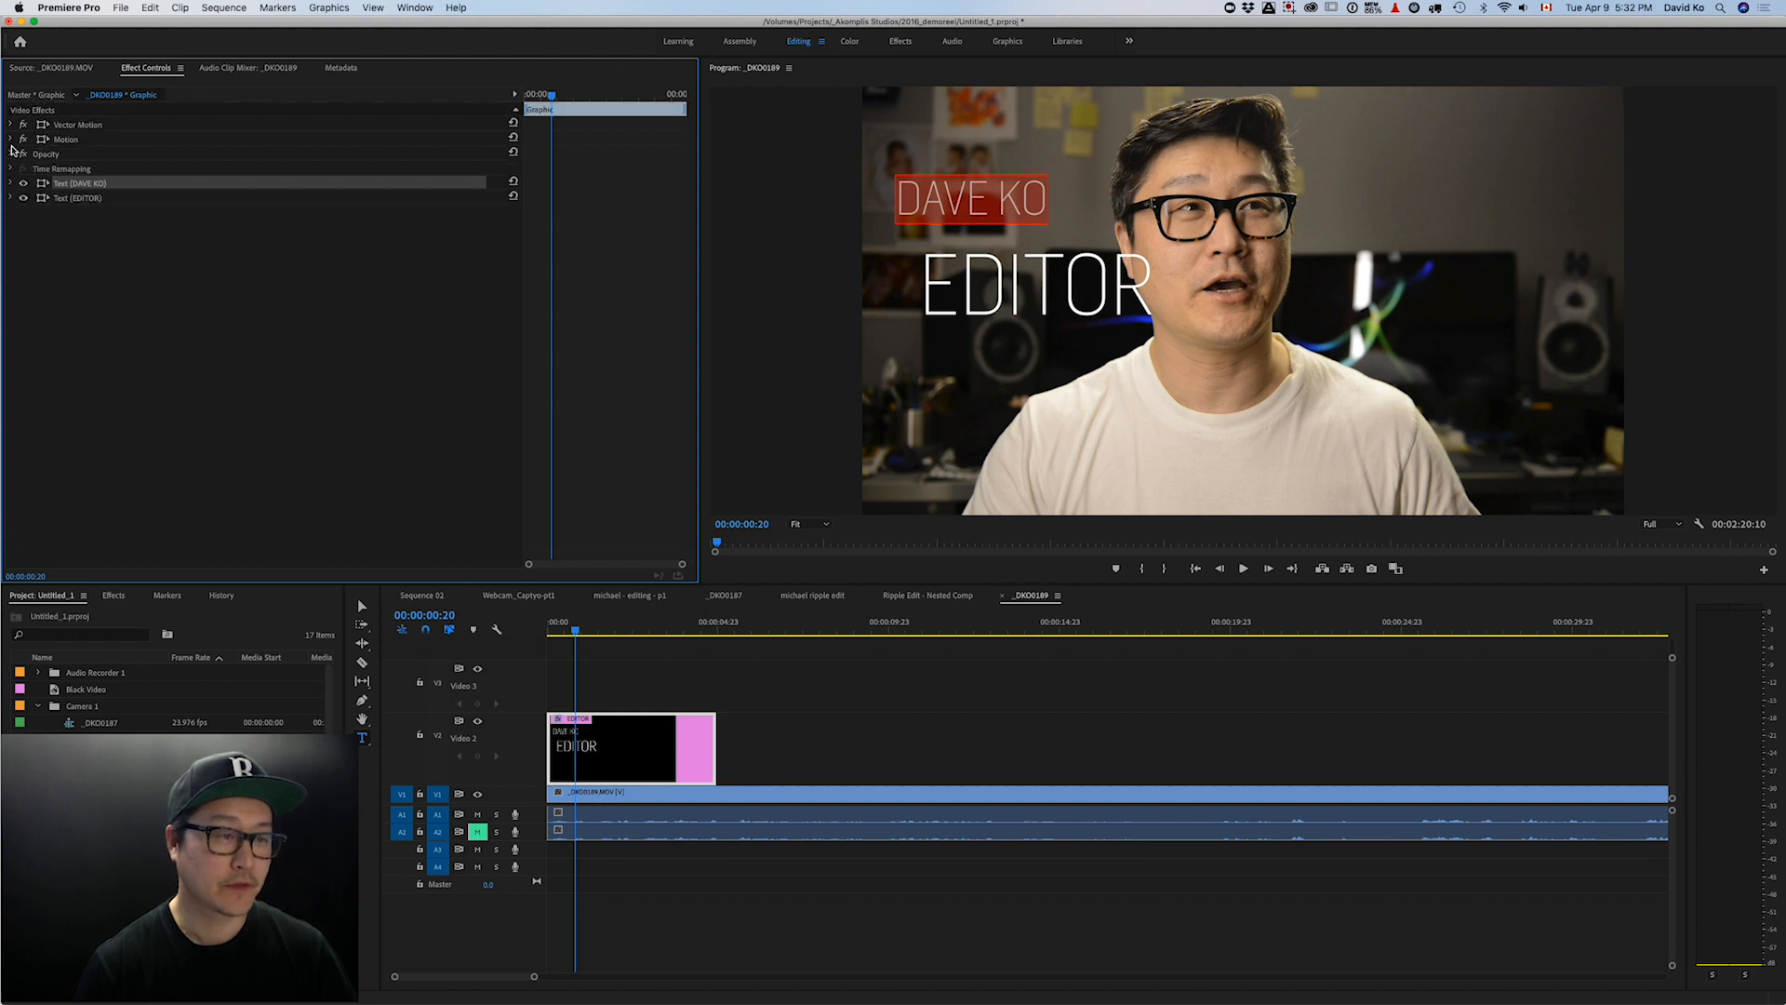
- Try and undo a Black weight on EDITOR, then shrink its font size from 134 to 47
left_click(11, 198)
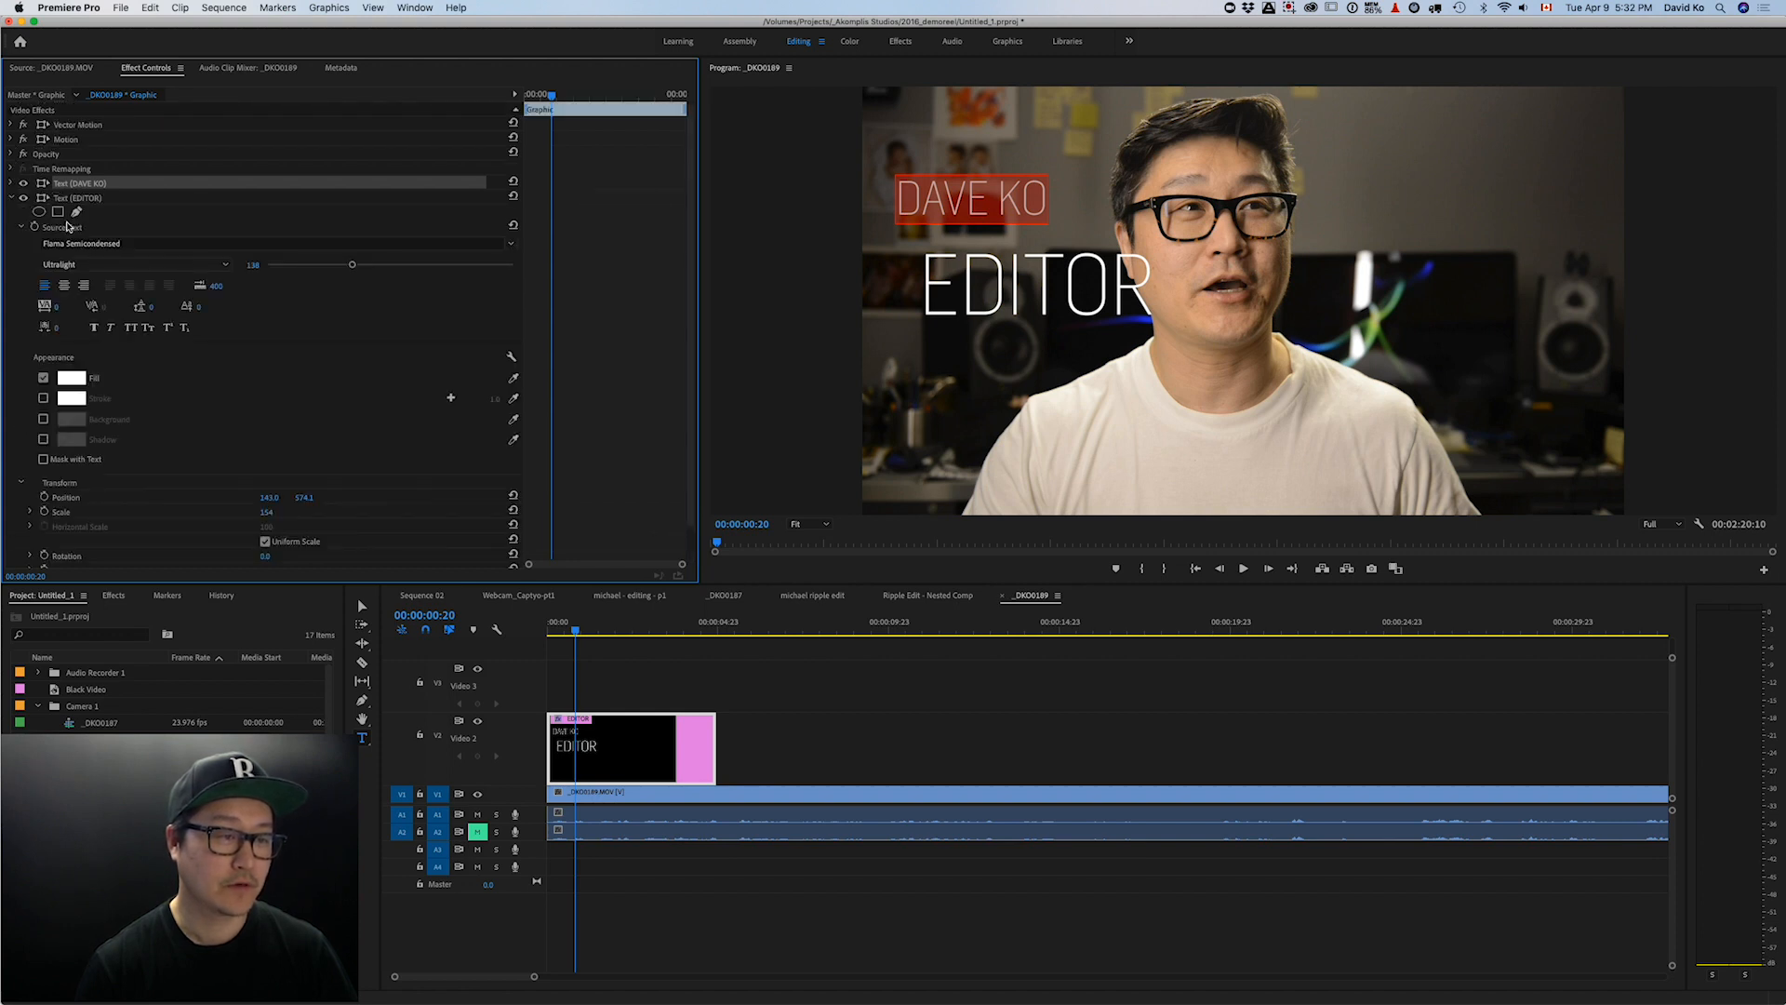
left_click(93, 200)
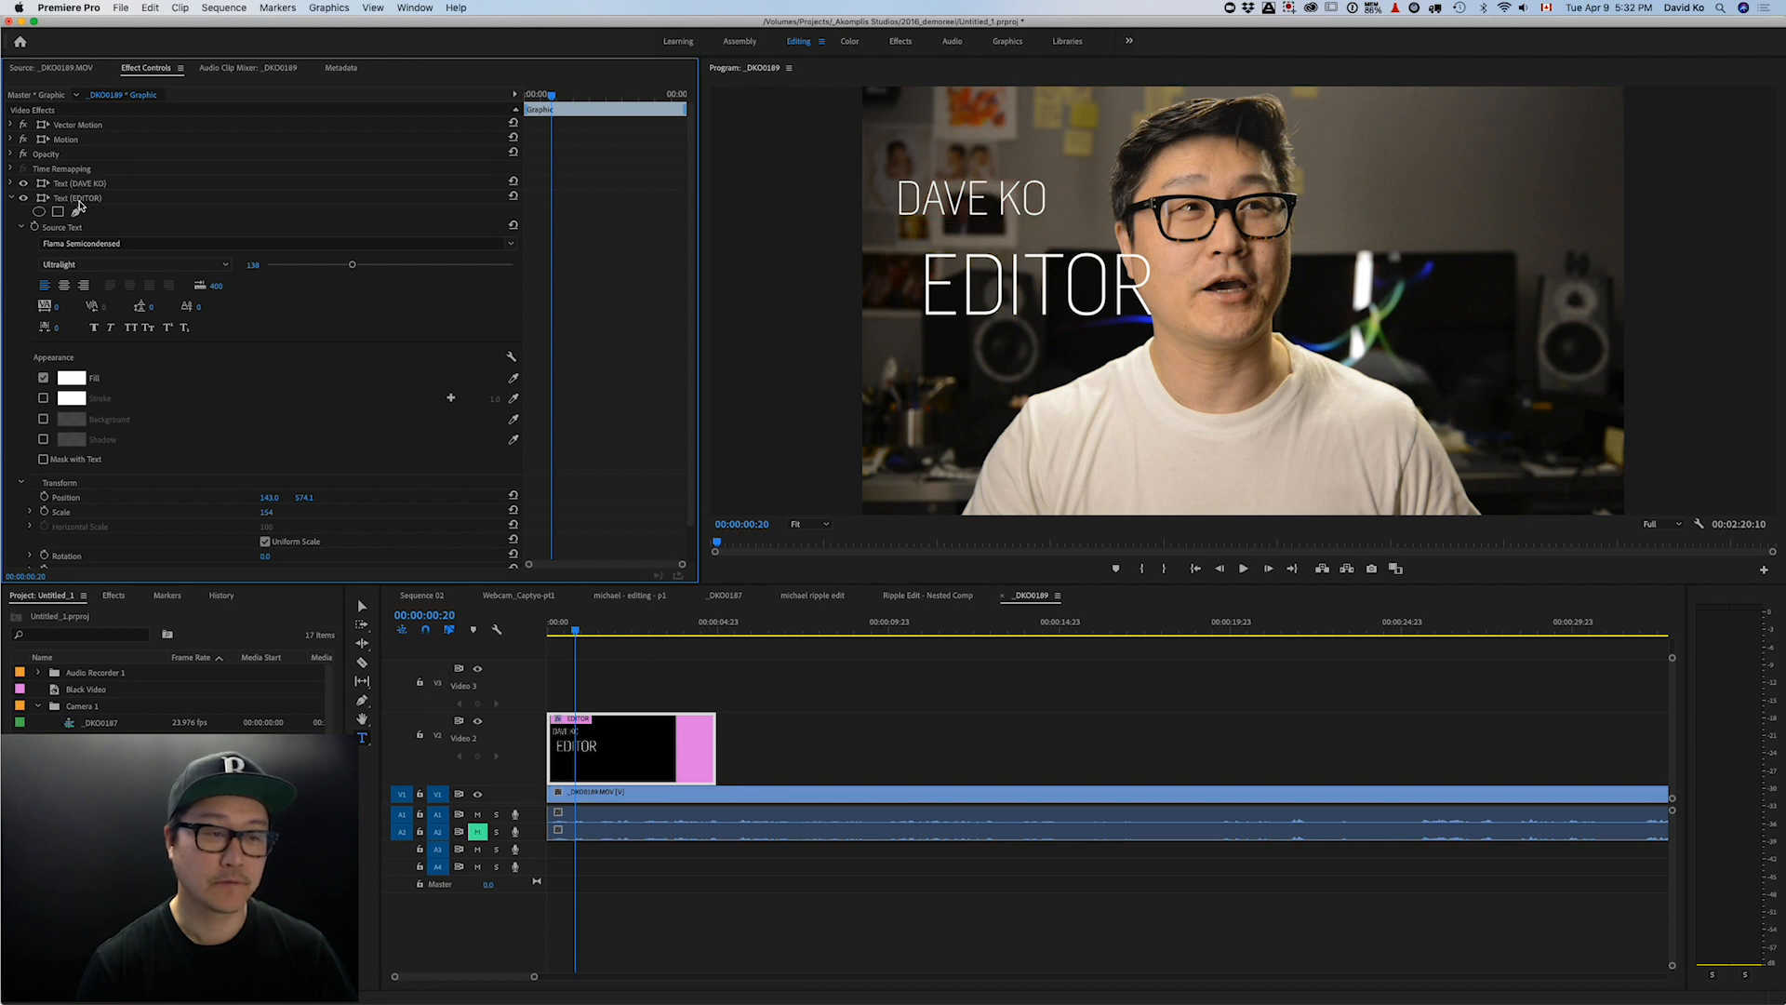
left_click(114, 266)
left_click(117, 285)
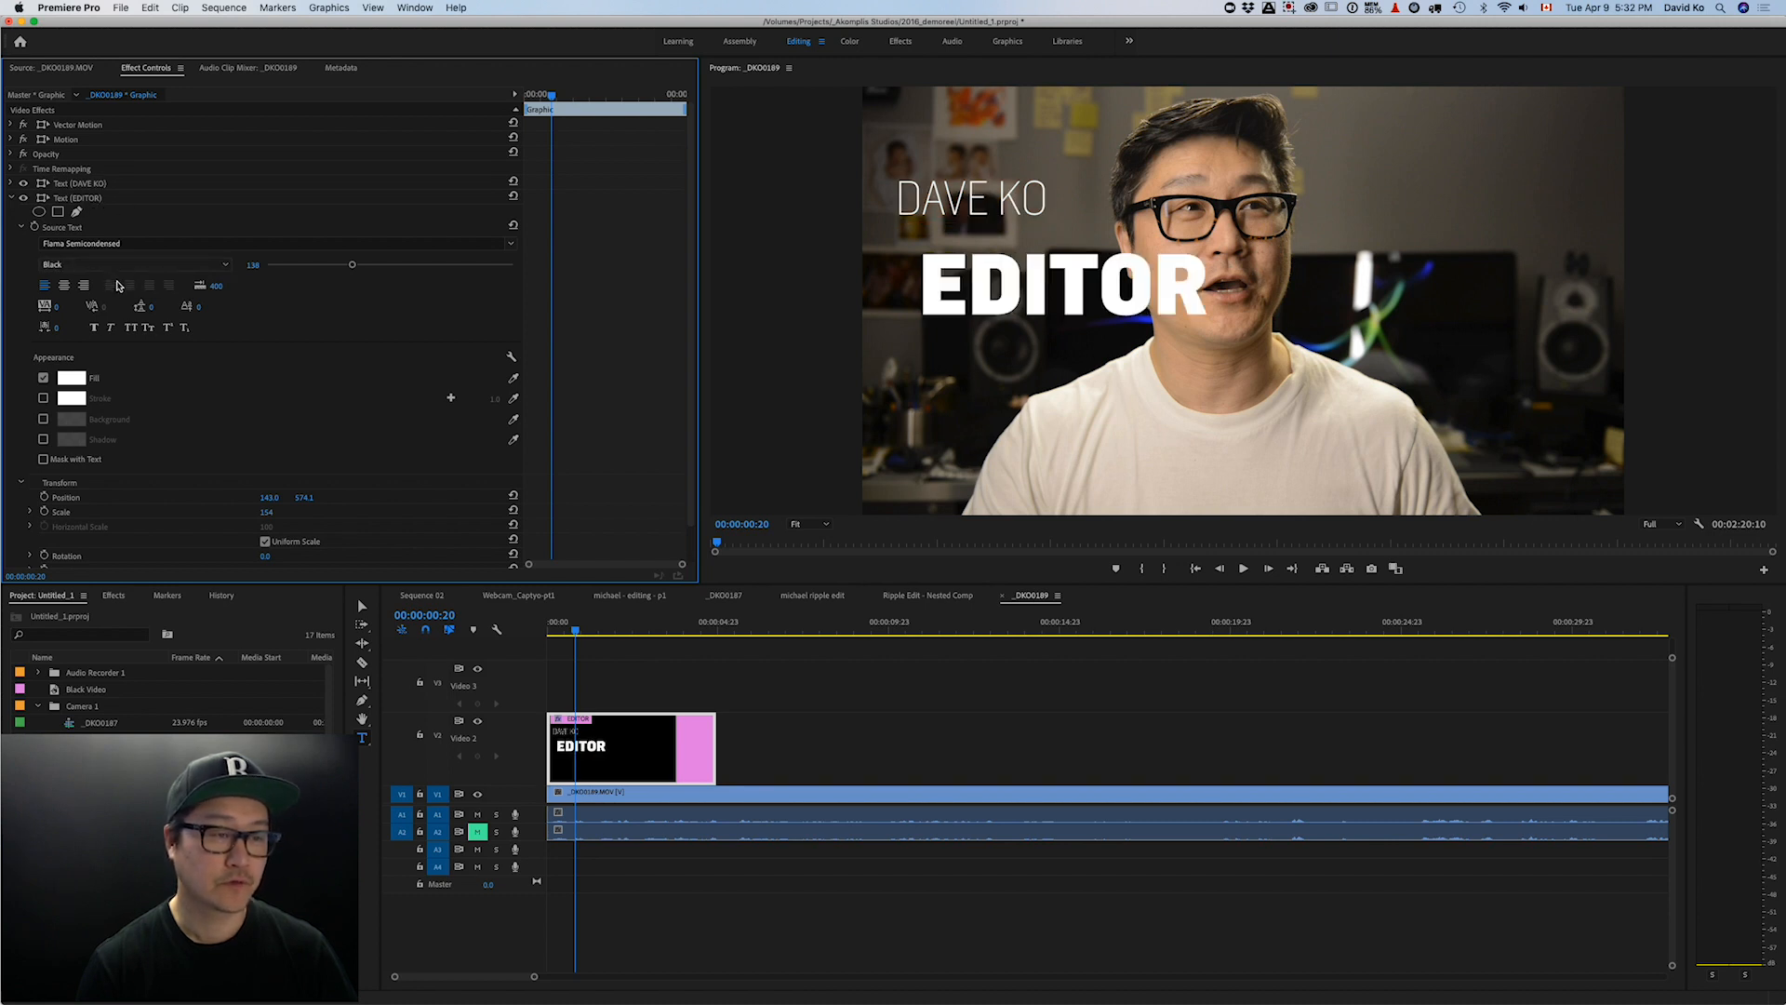
key("super+z")
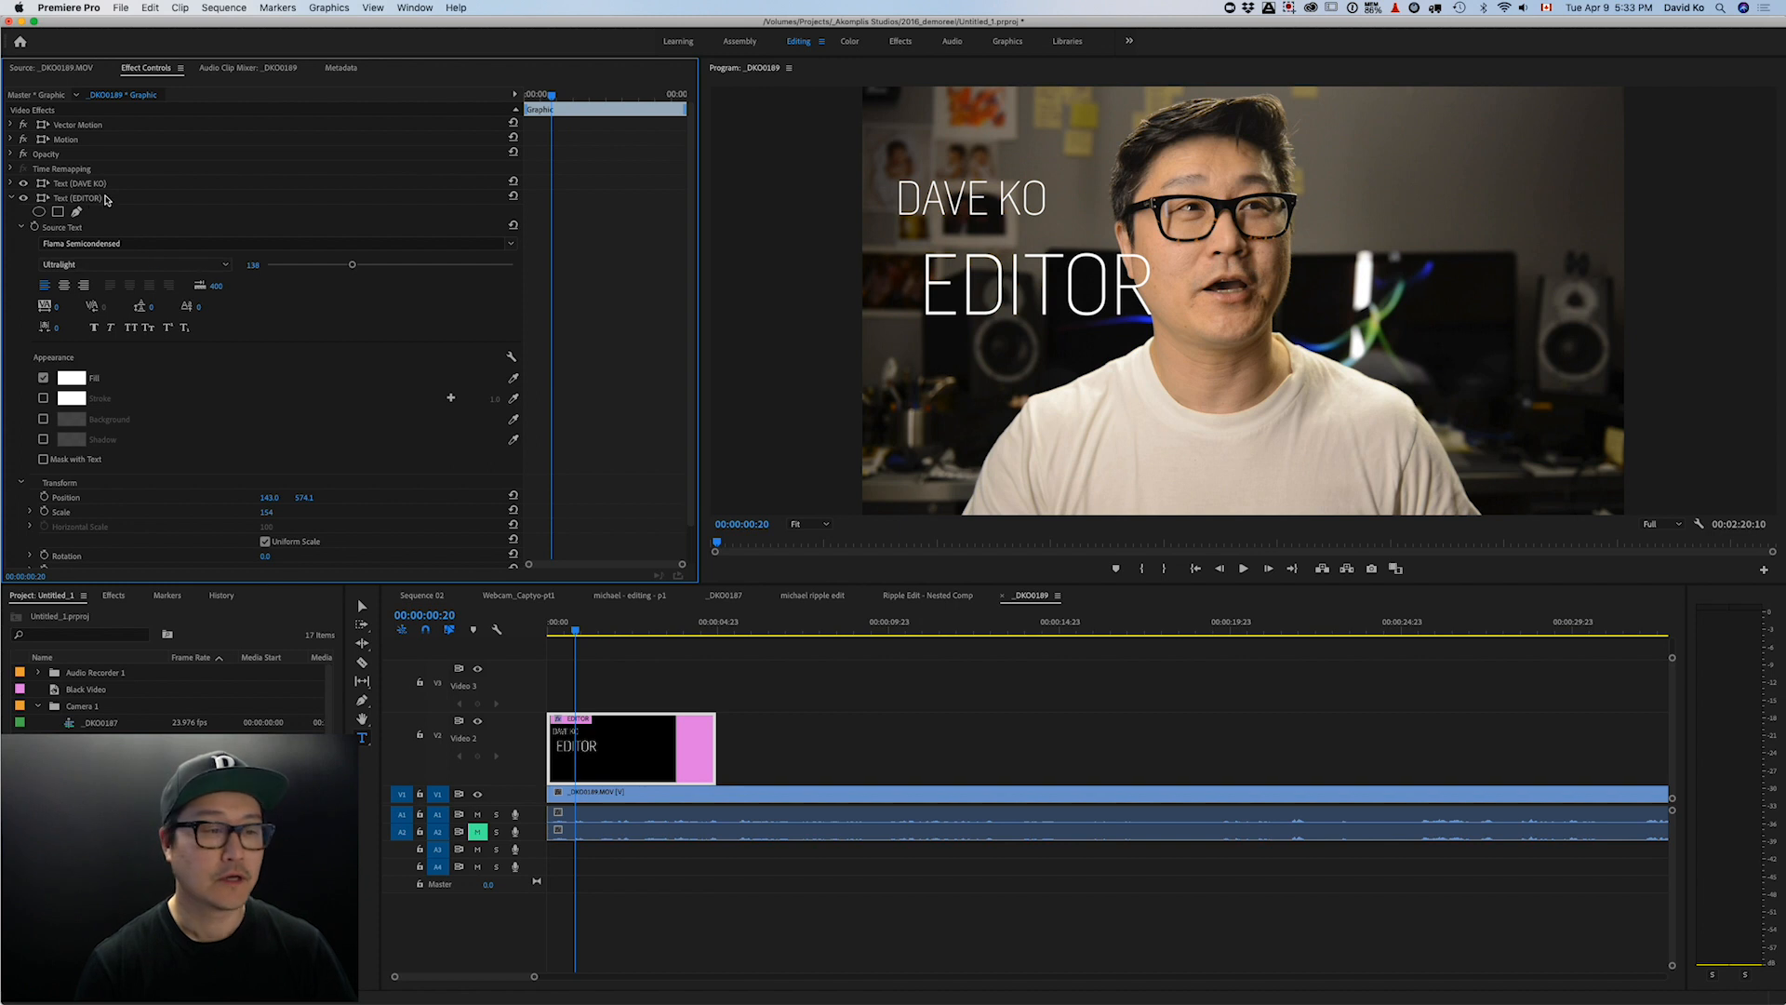
left_click(904, 279)
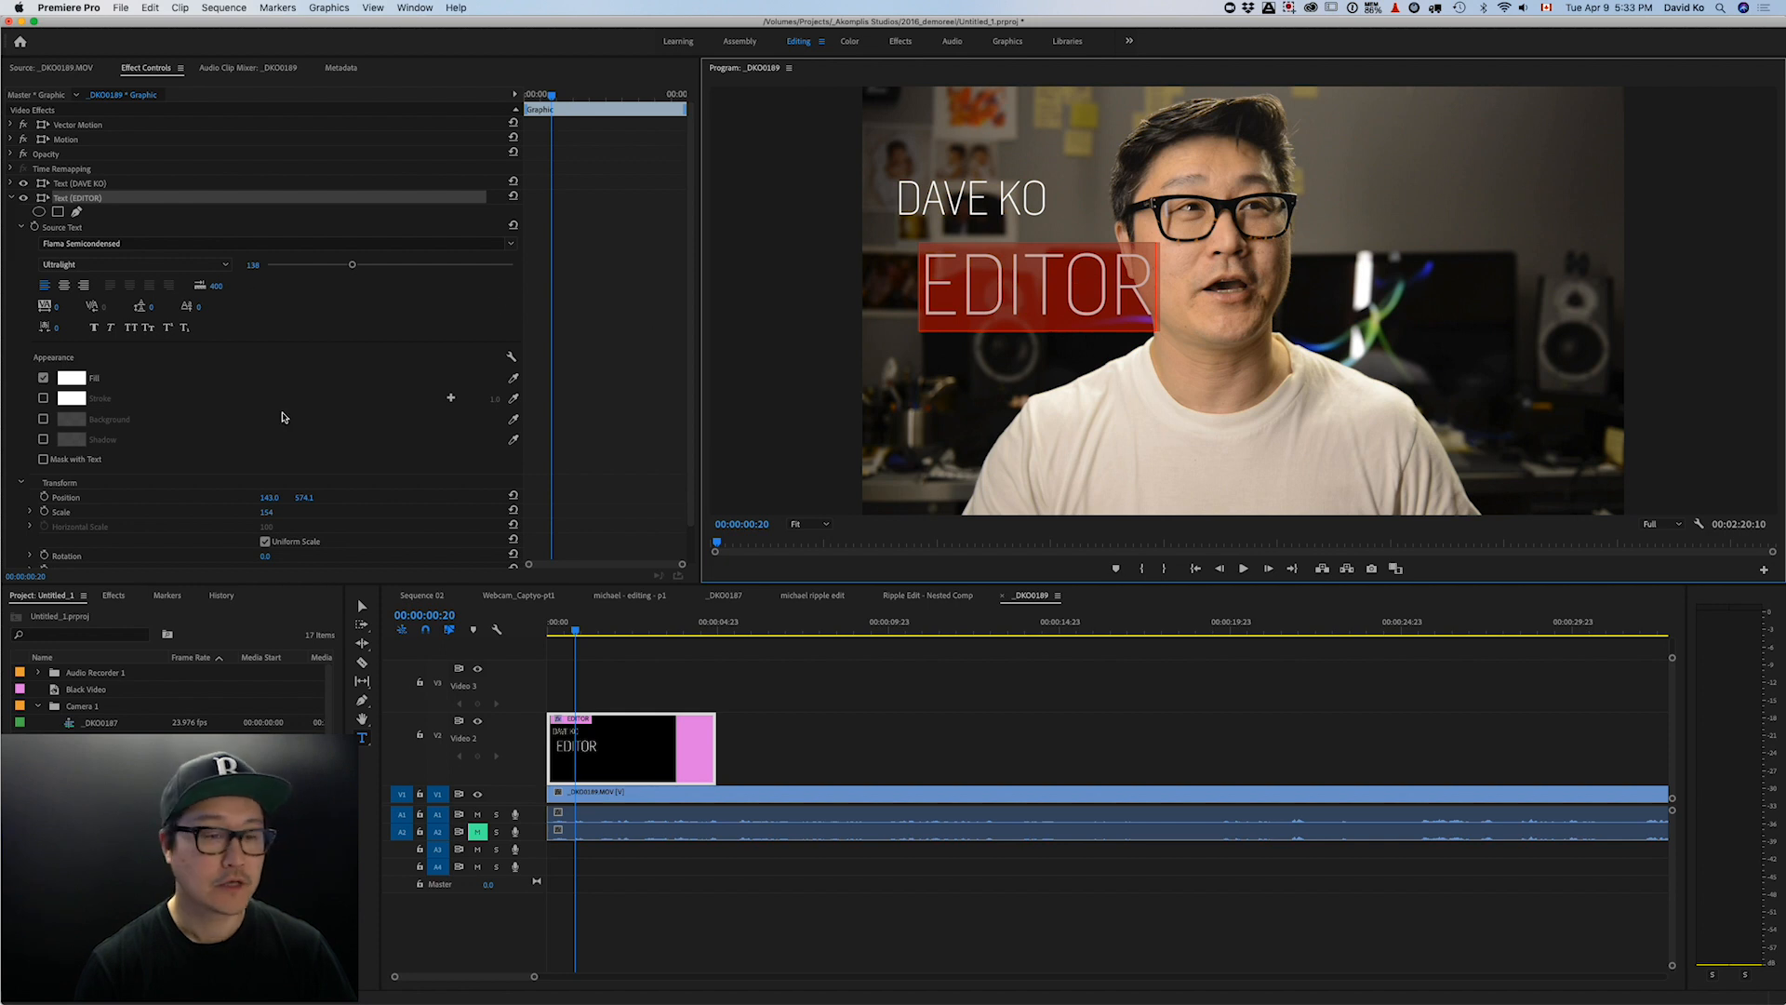
left_click(1065, 283)
left_click_drag(1156, 283, 912, 275)
left_click_drag(357, 269, 296, 269)
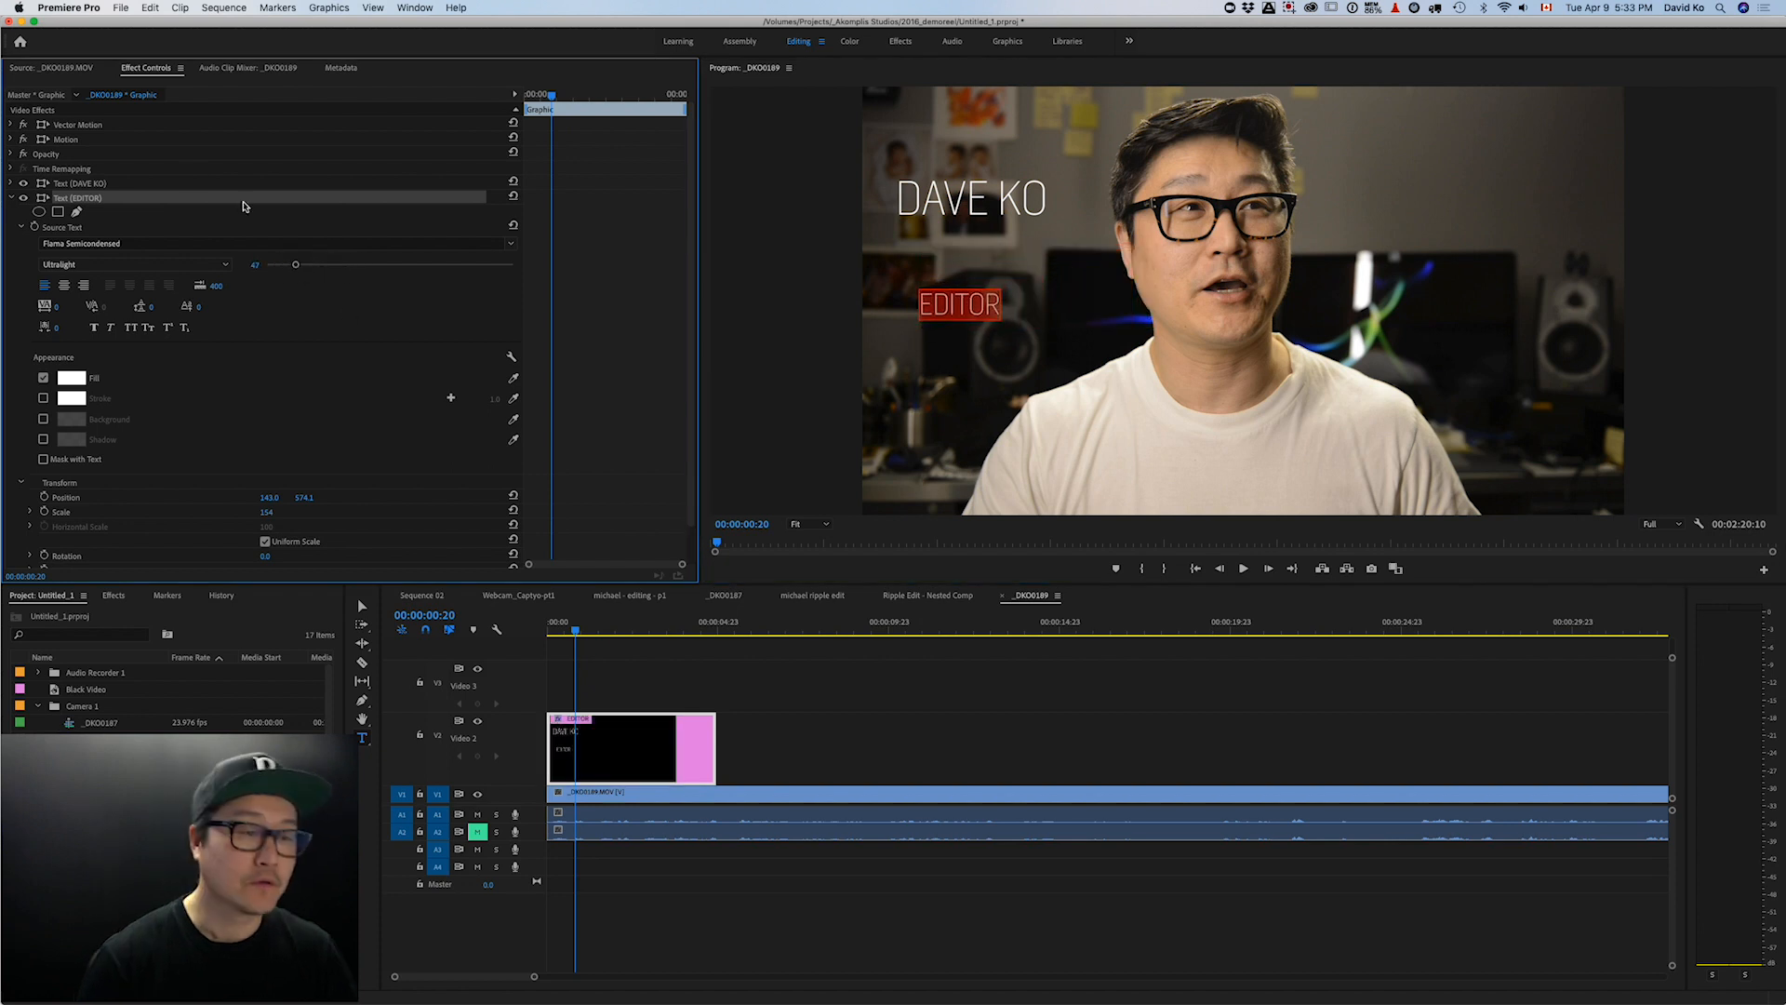
left_click(512, 245)
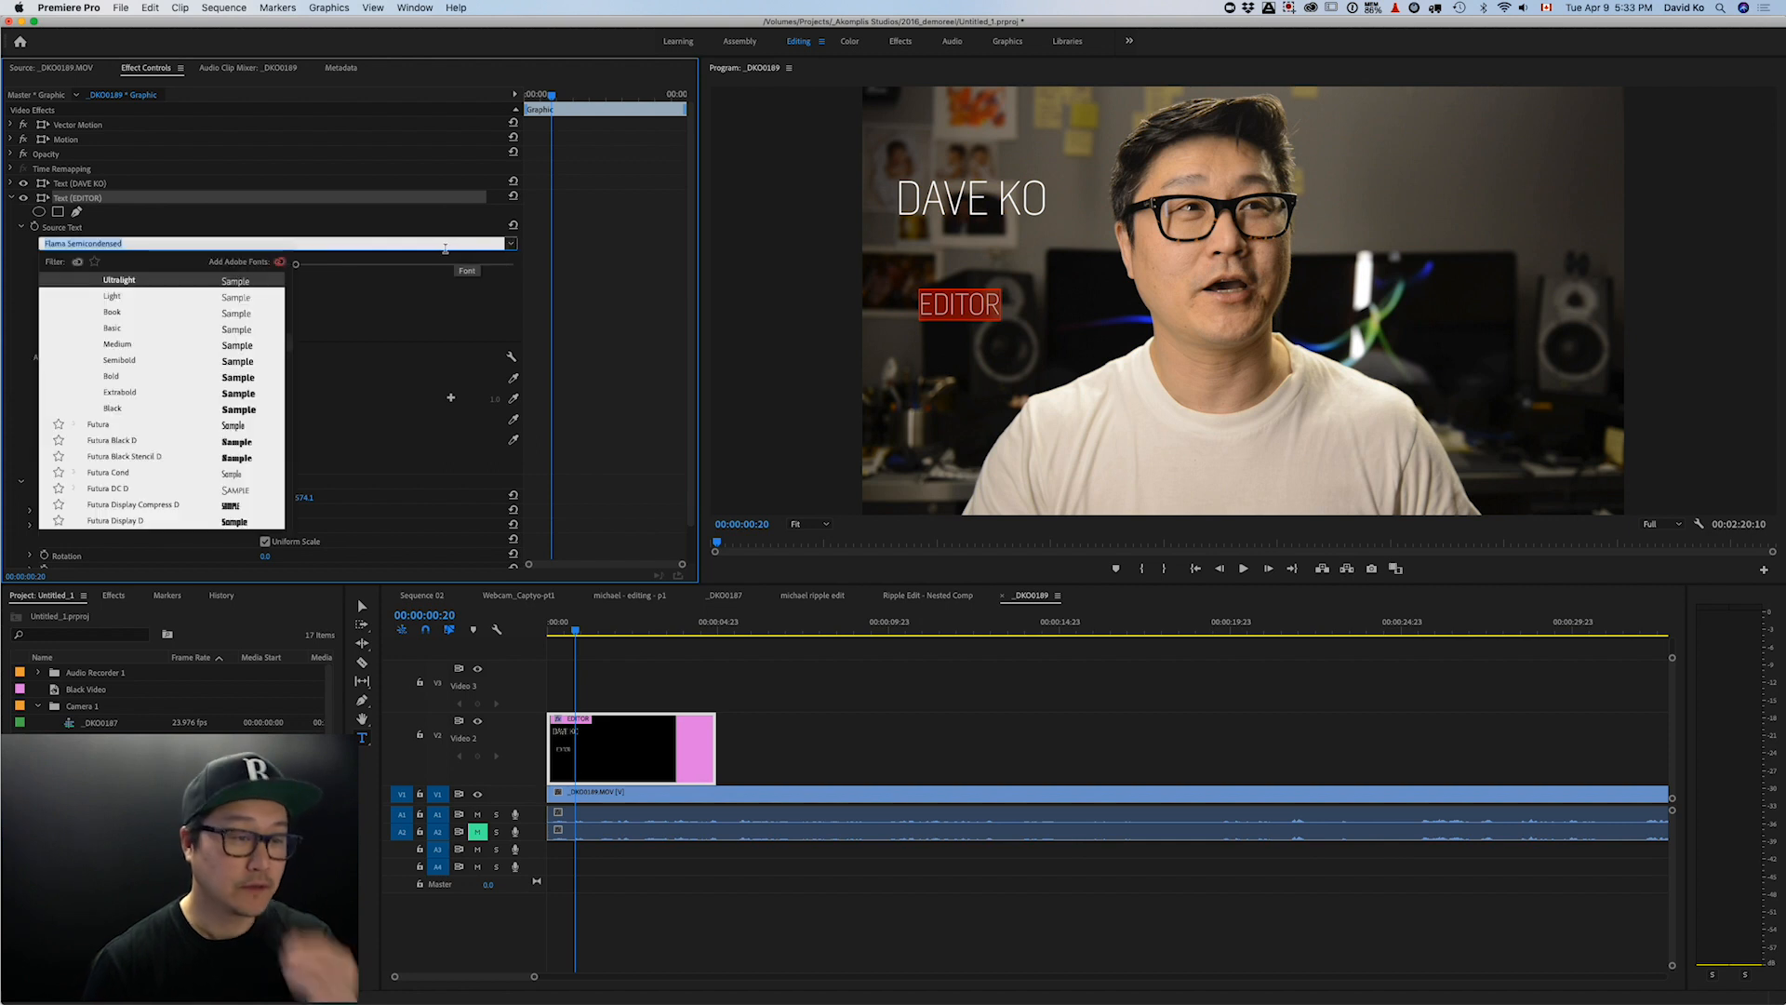
left_click(120, 378)
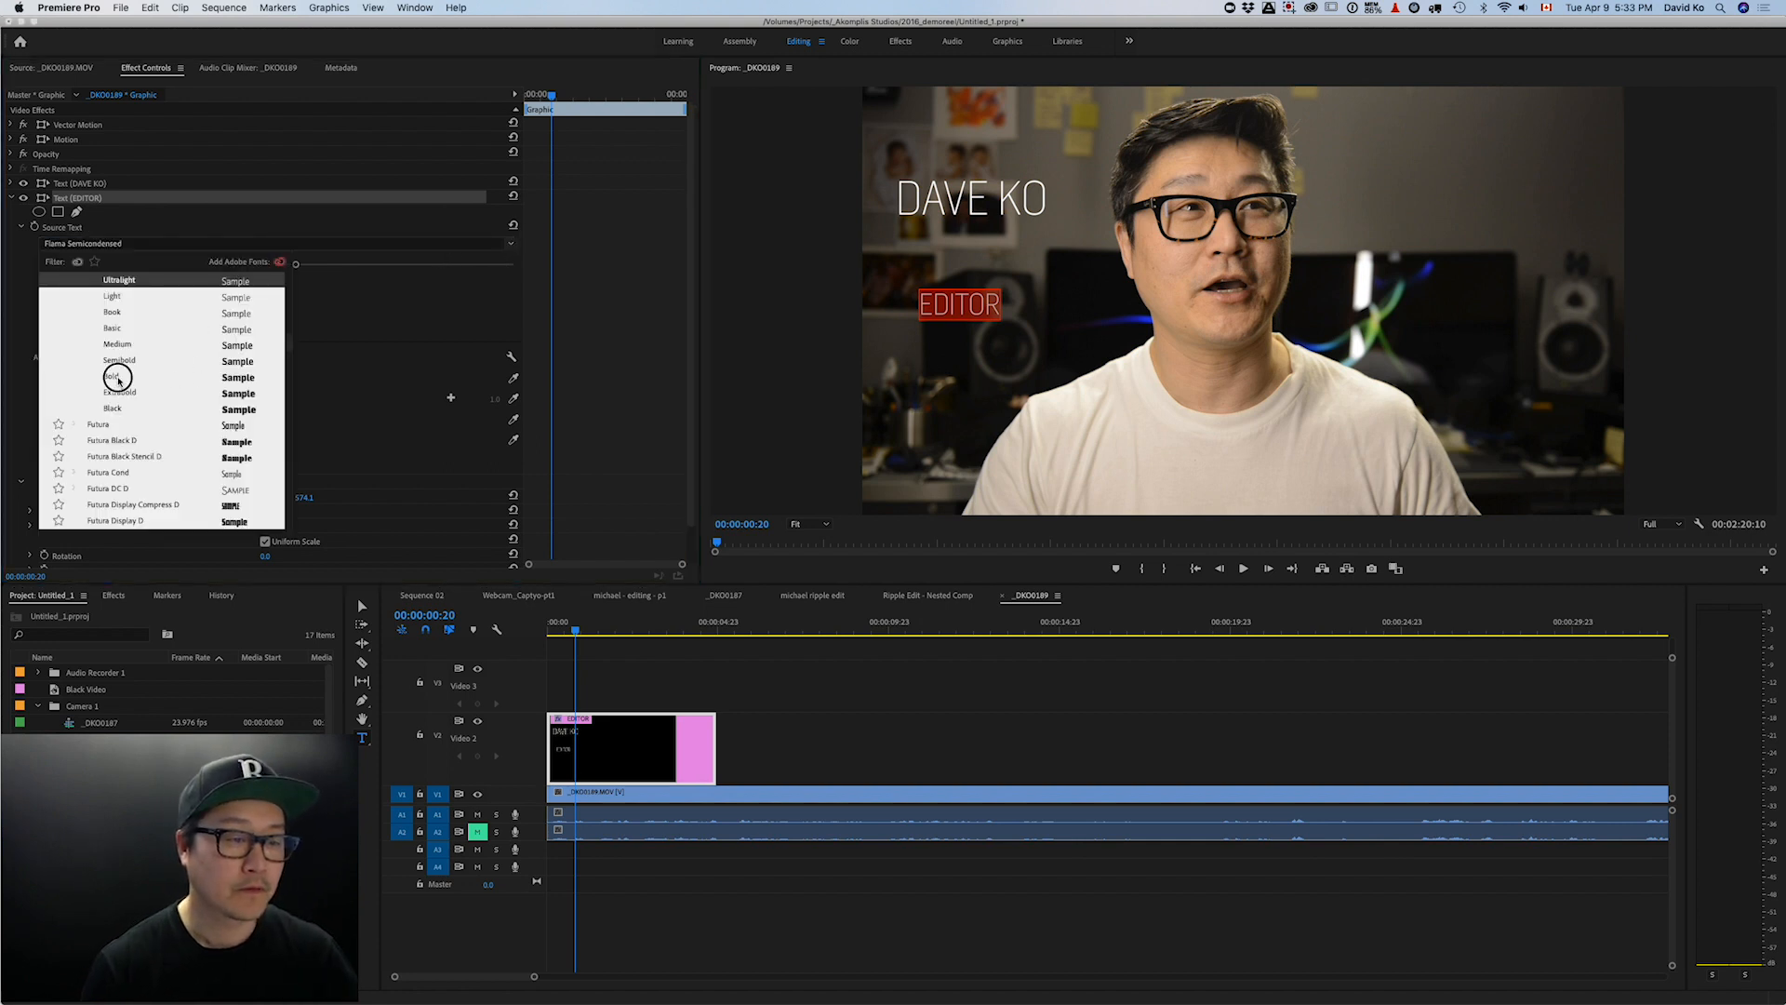
key("Escape")
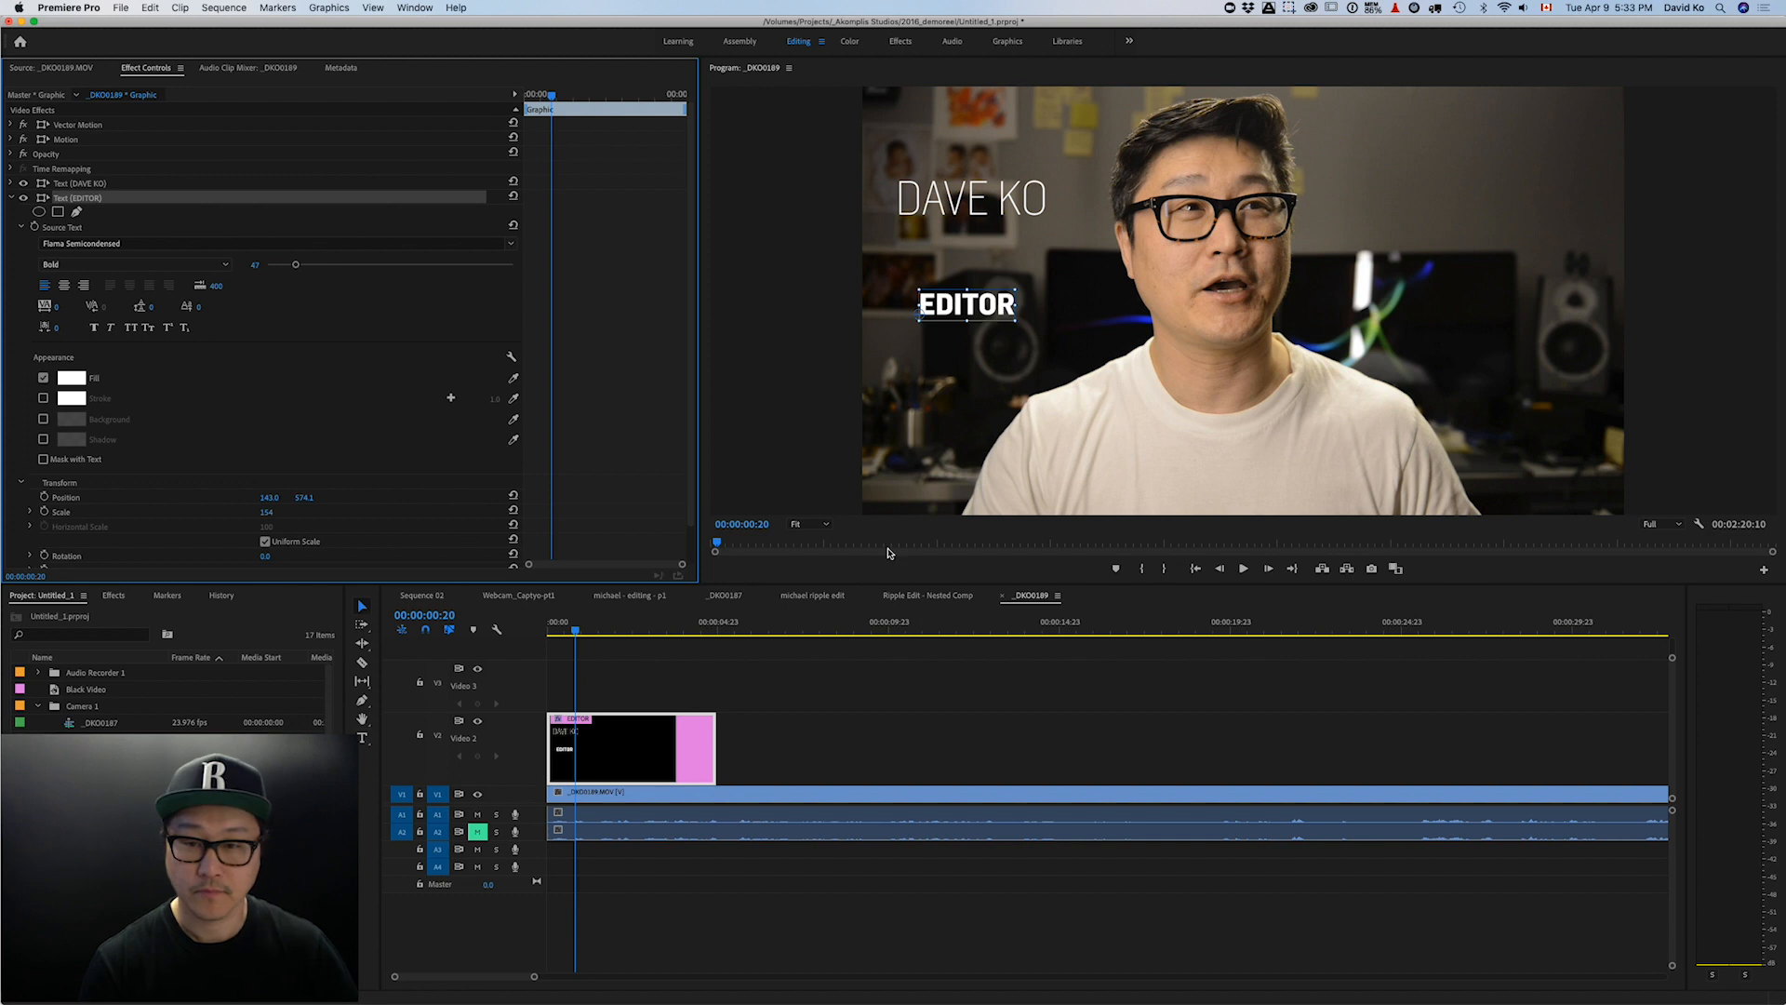
left_click_drag(988, 304, 967, 233)
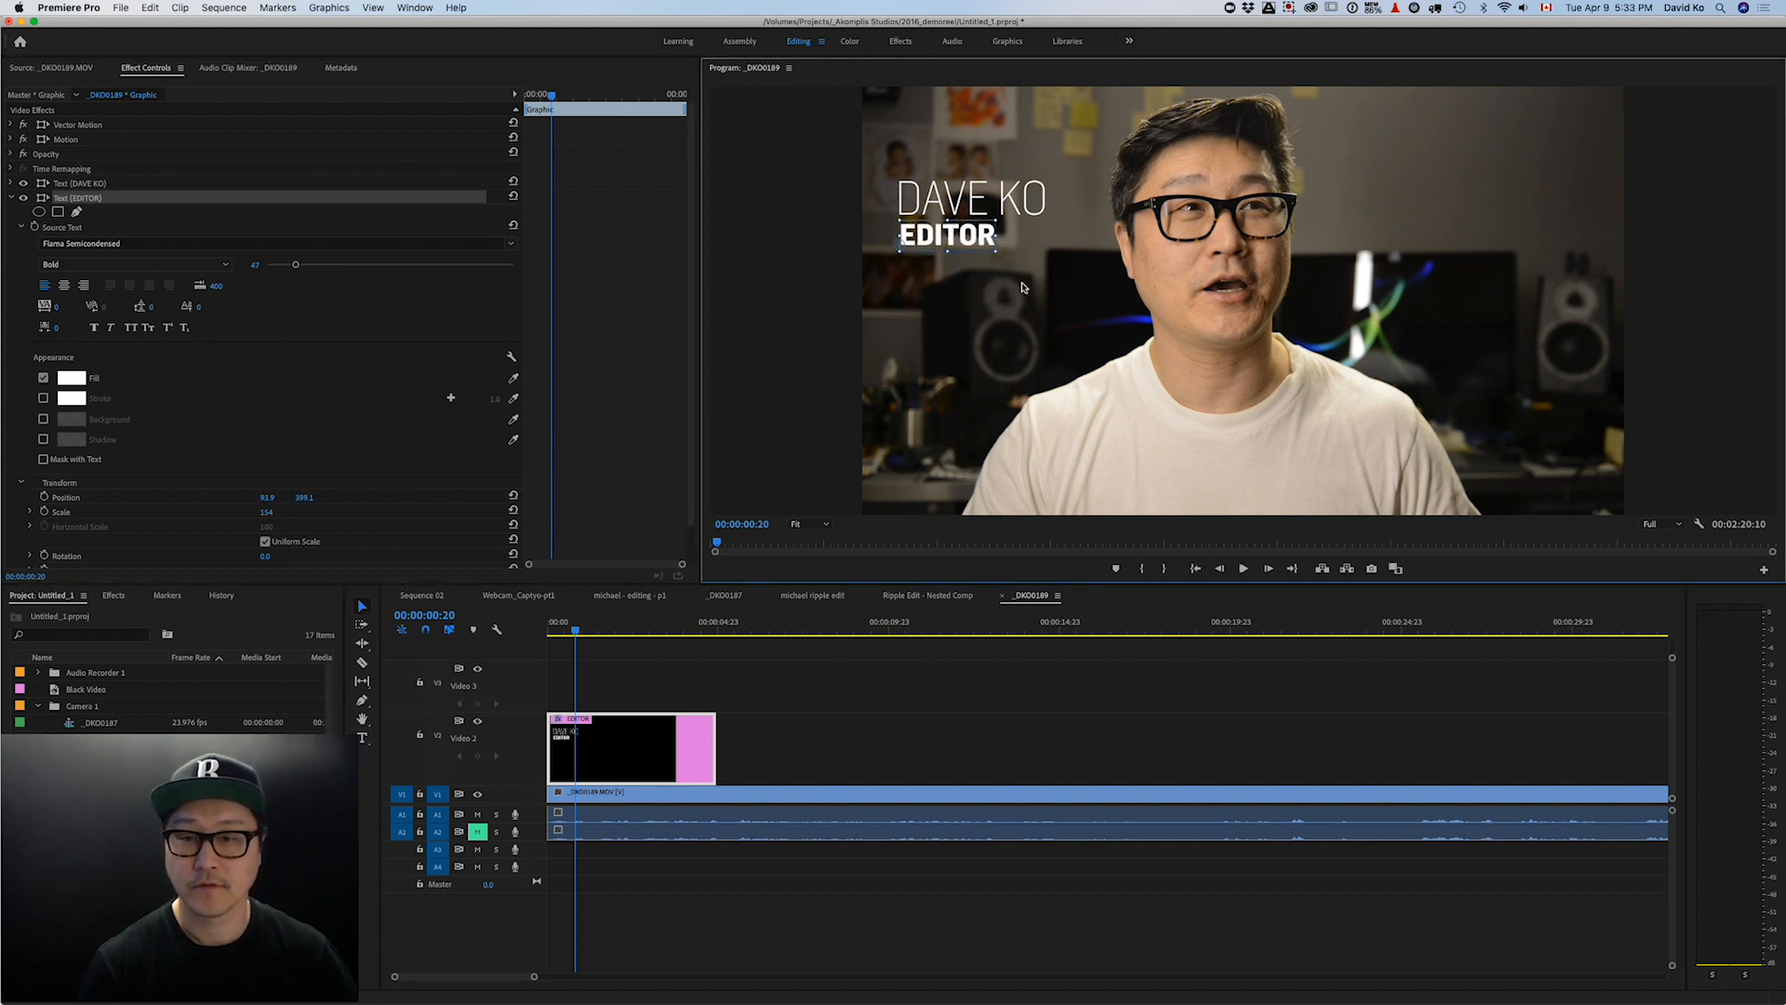
double_click(996, 201)
key("super+a")
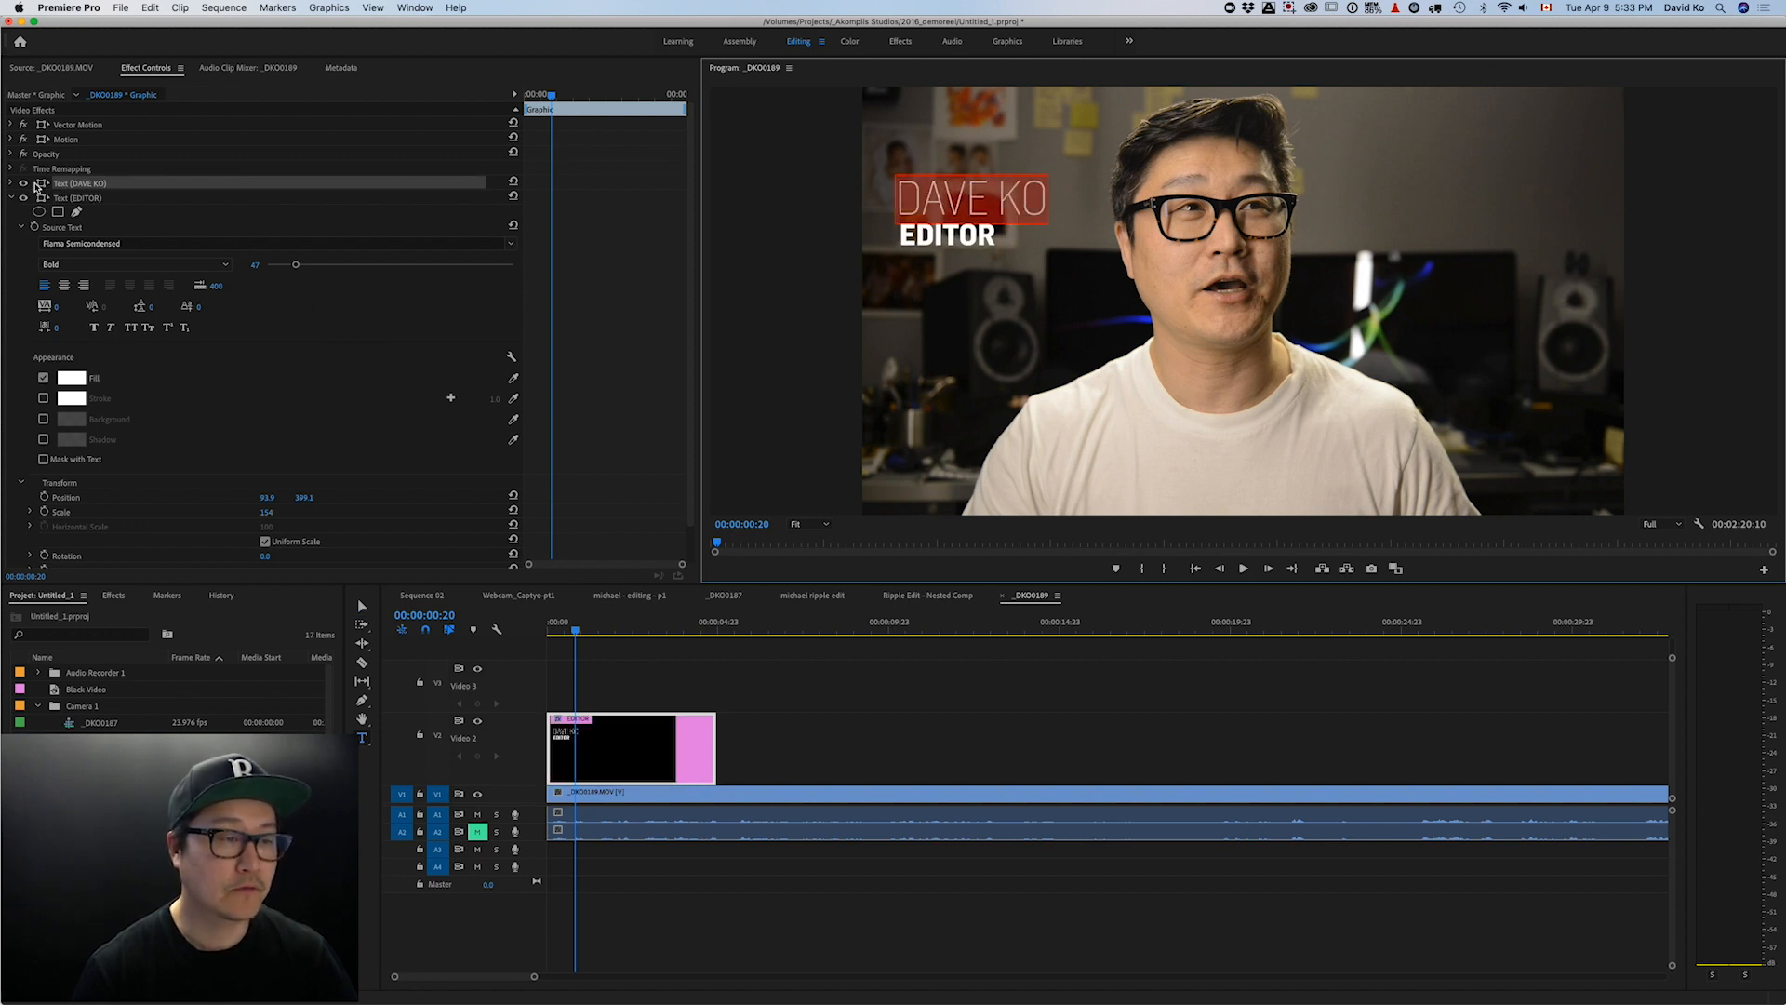
left_click(12, 183)
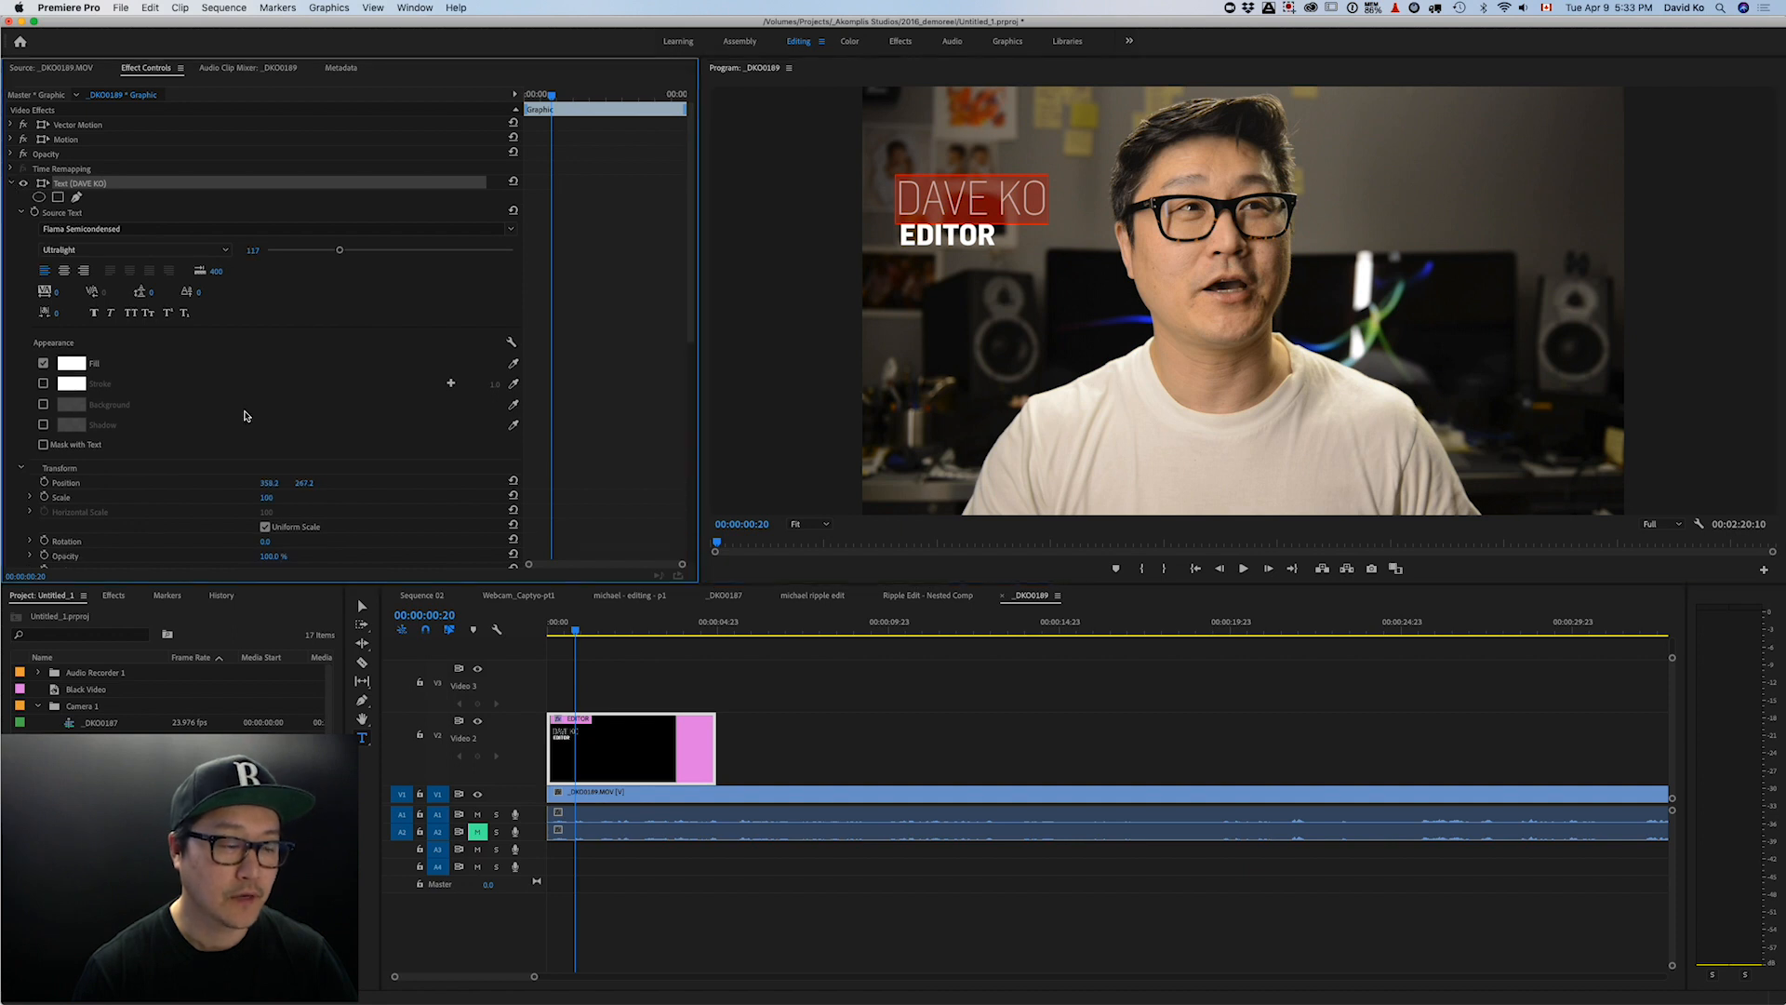
scroll(247, 416, "down", 2)
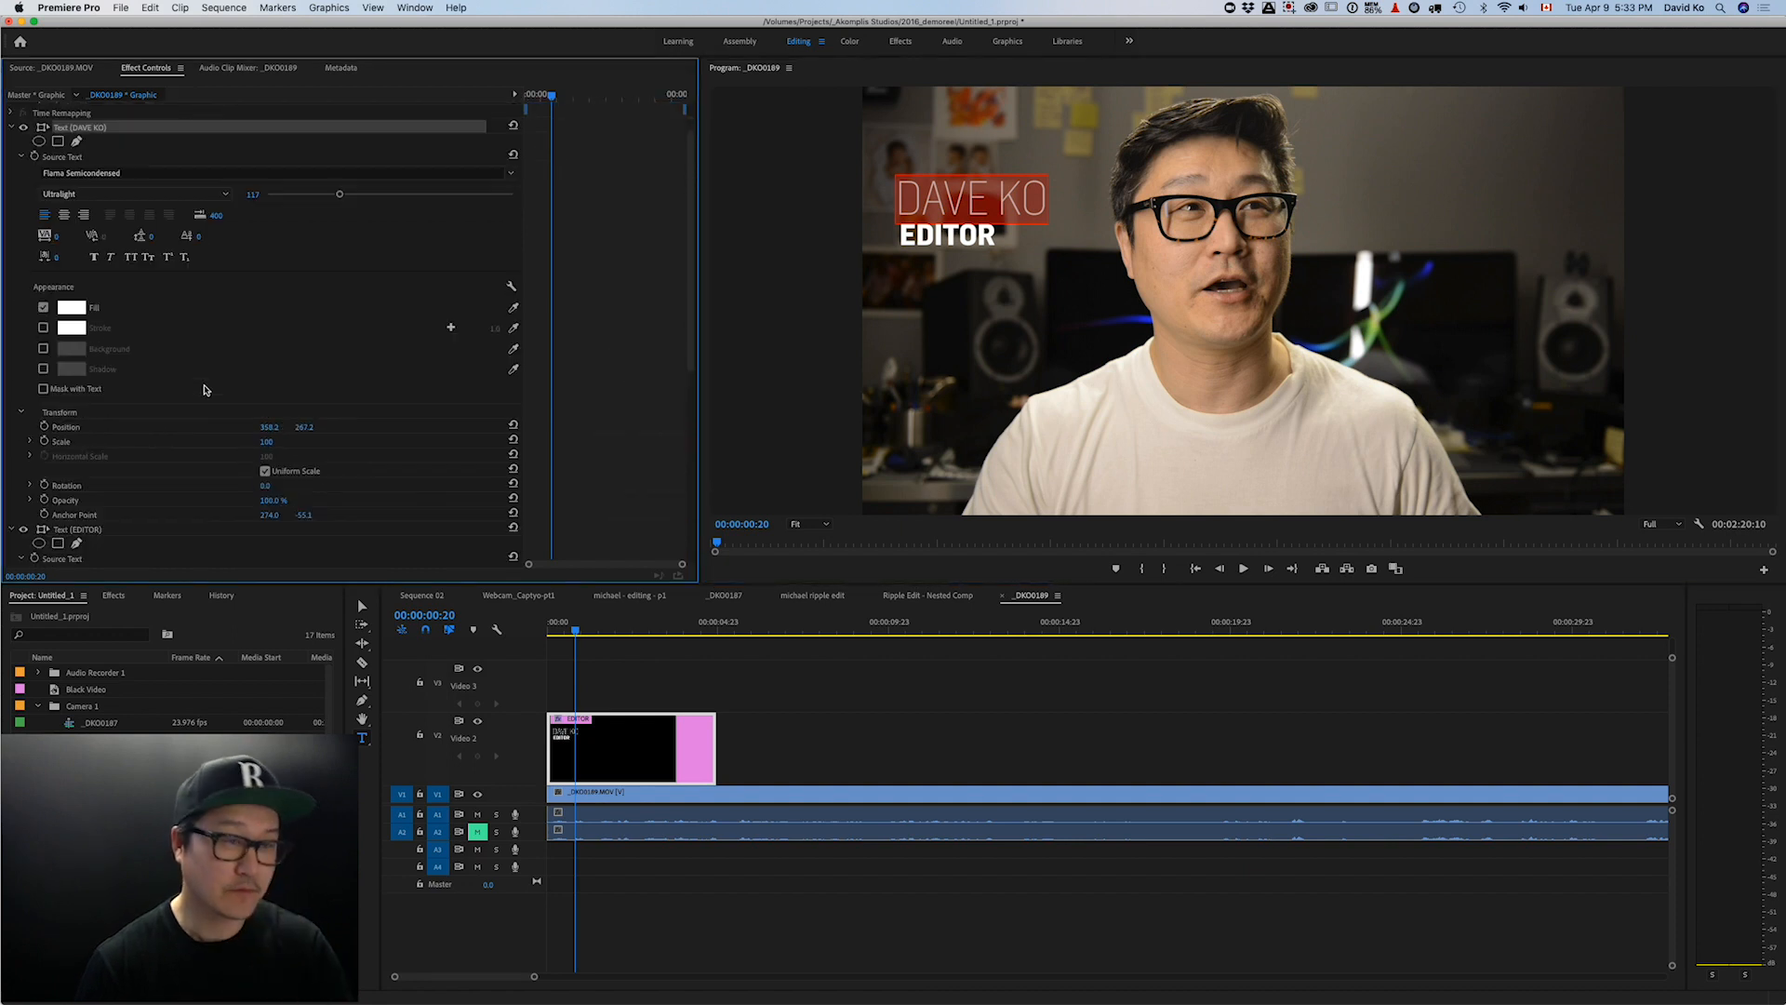
scroll(204, 390, "up", 2)
left_click(270, 229)
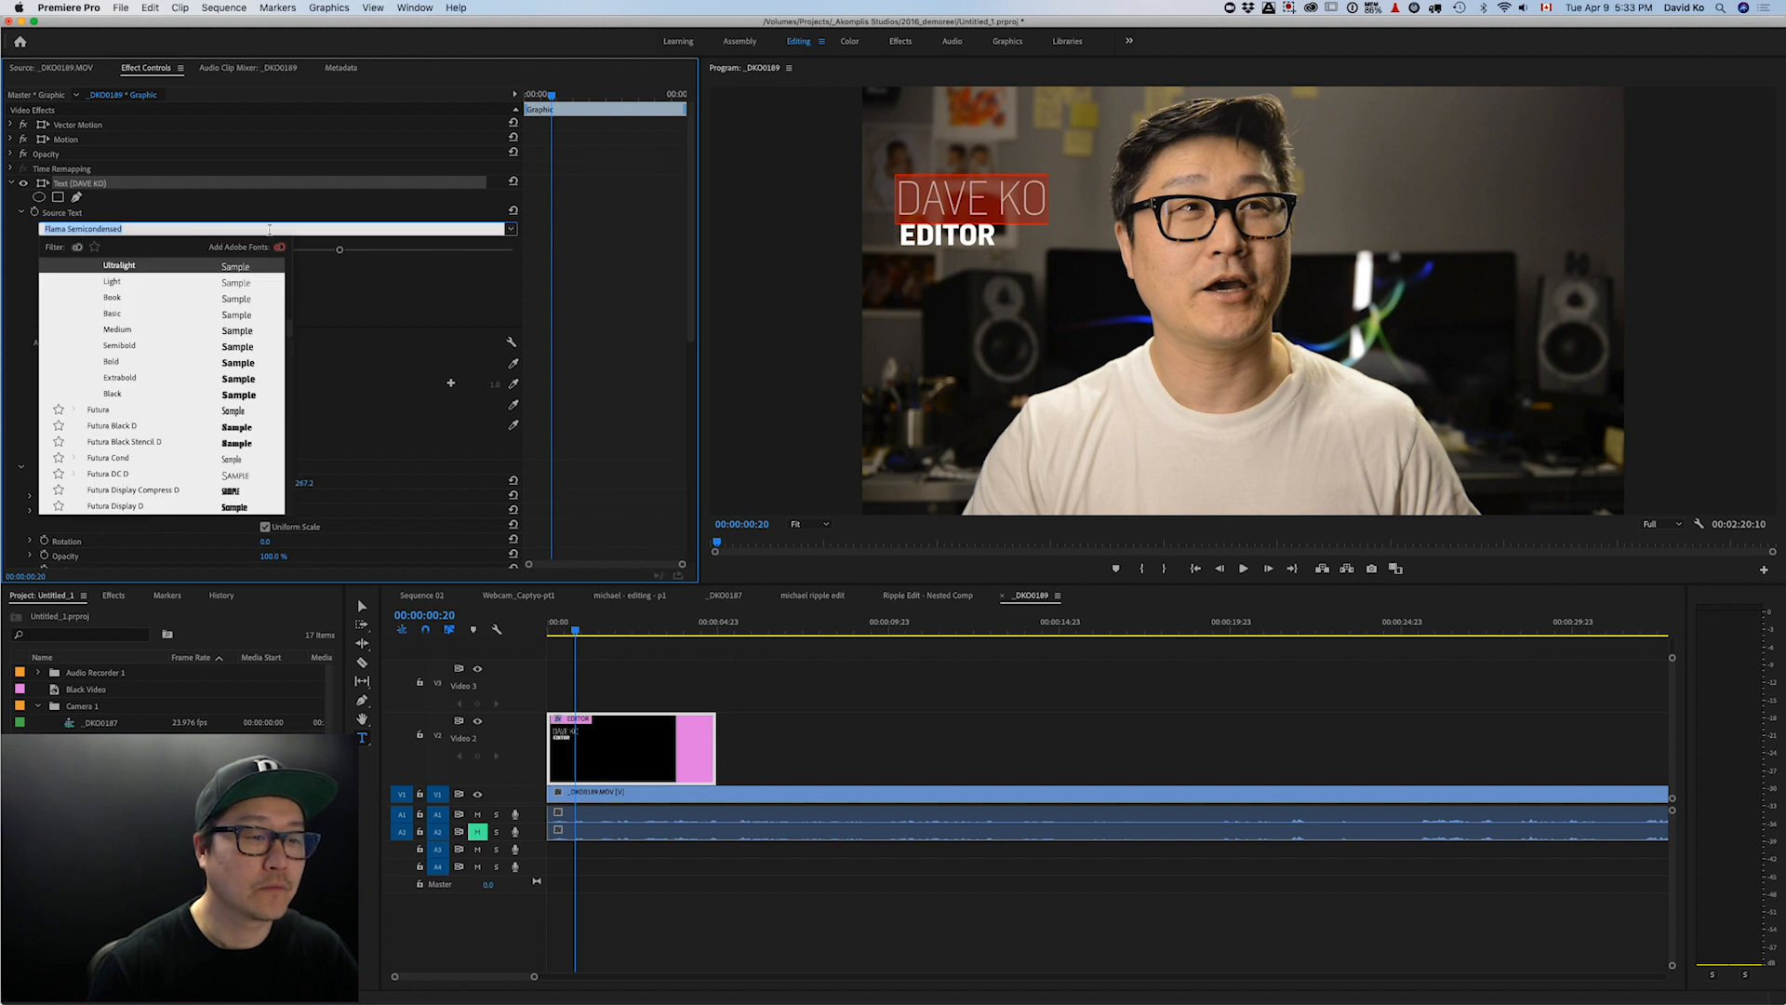
left_click(186, 363)
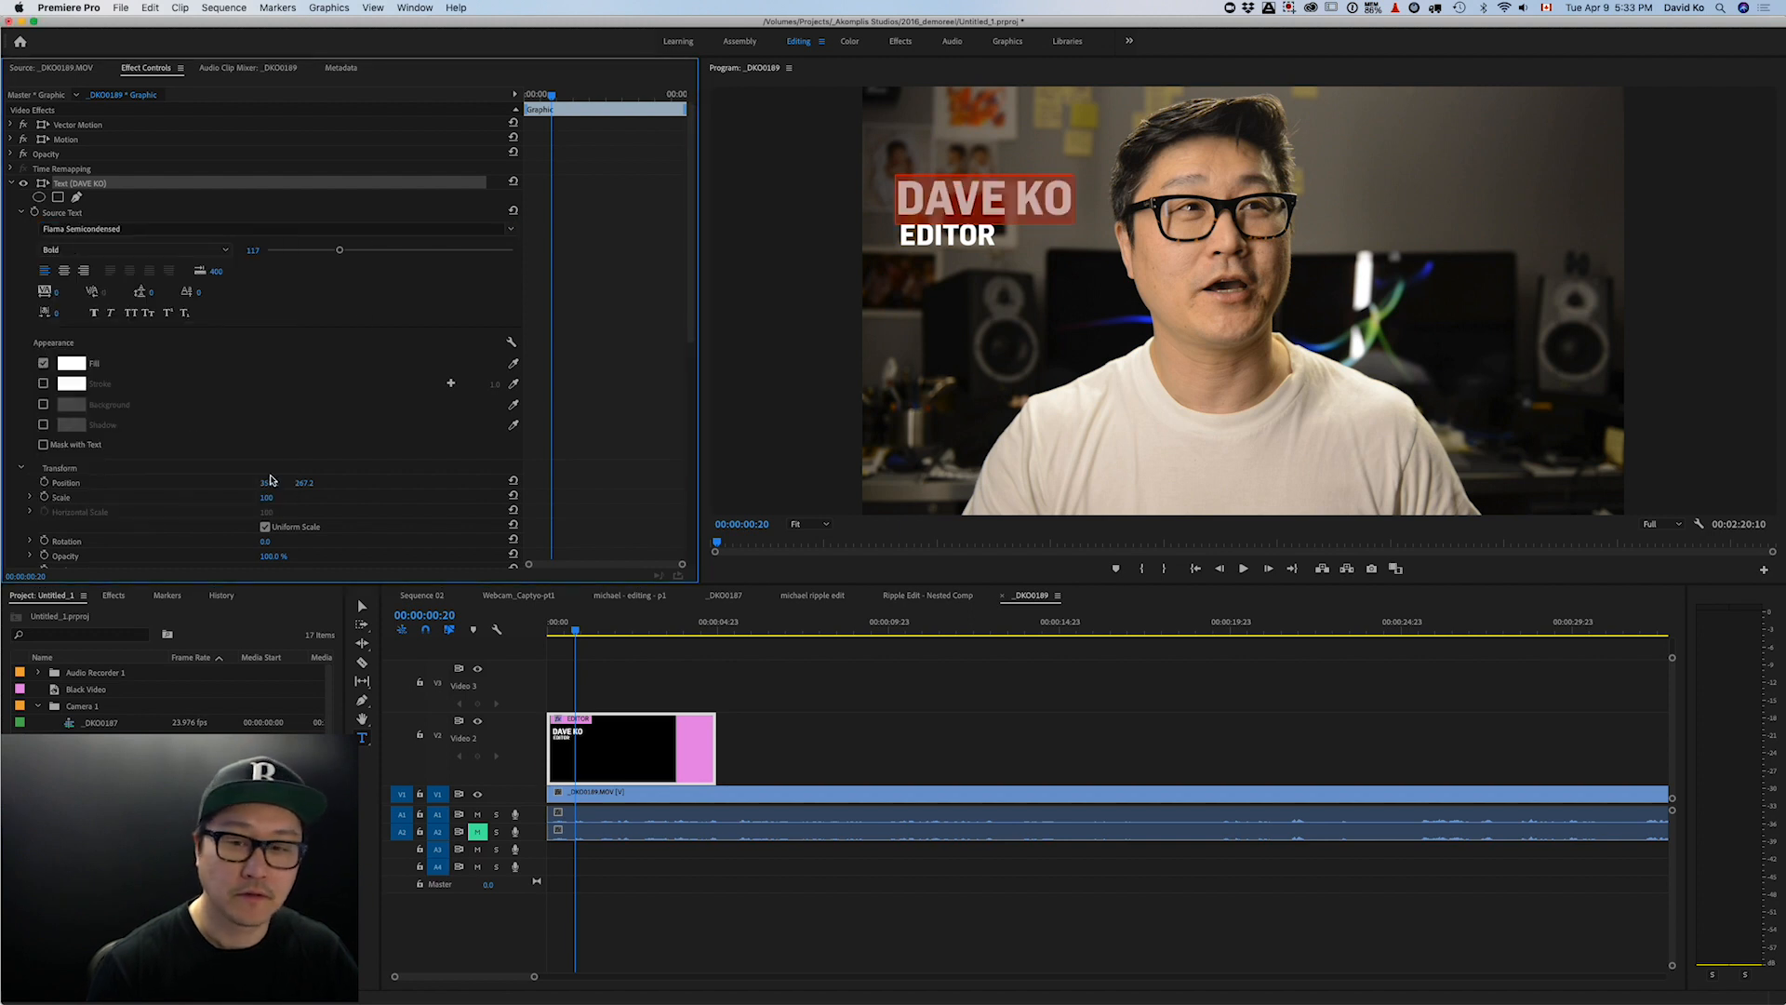
- Set EDITOR's font weight to Light, after briefly trying Ultralight
left_click(985, 233)
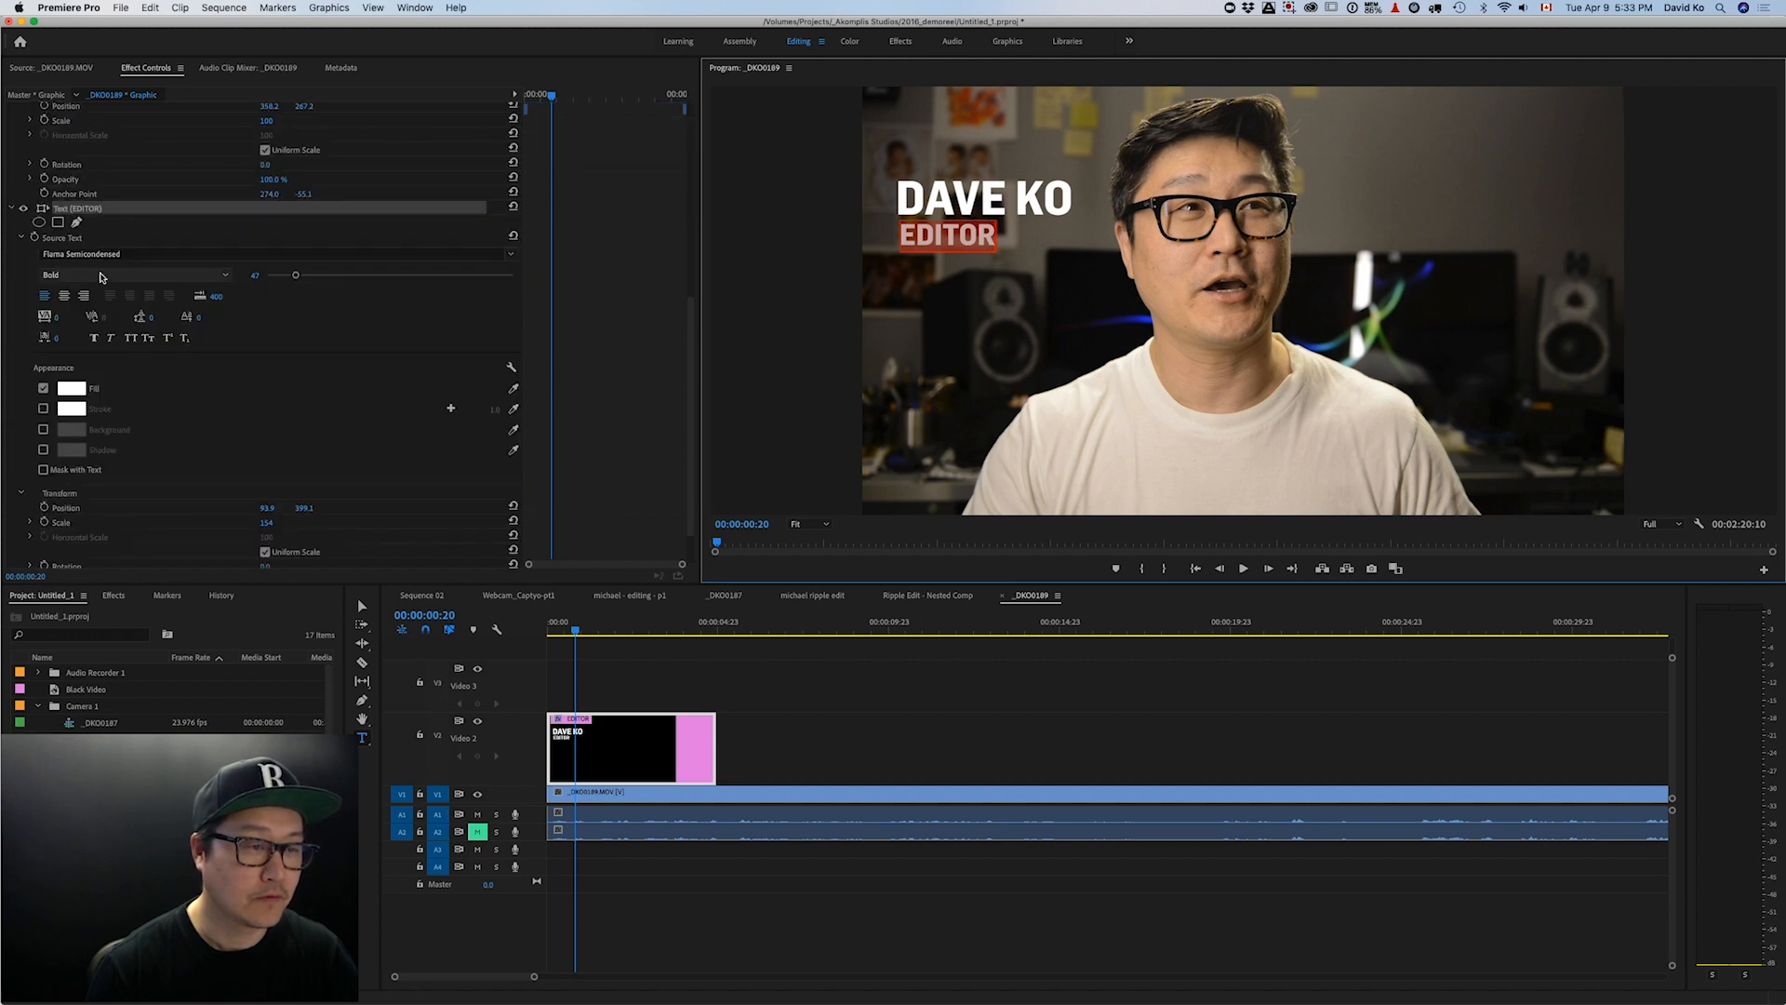
left_click(105, 275)
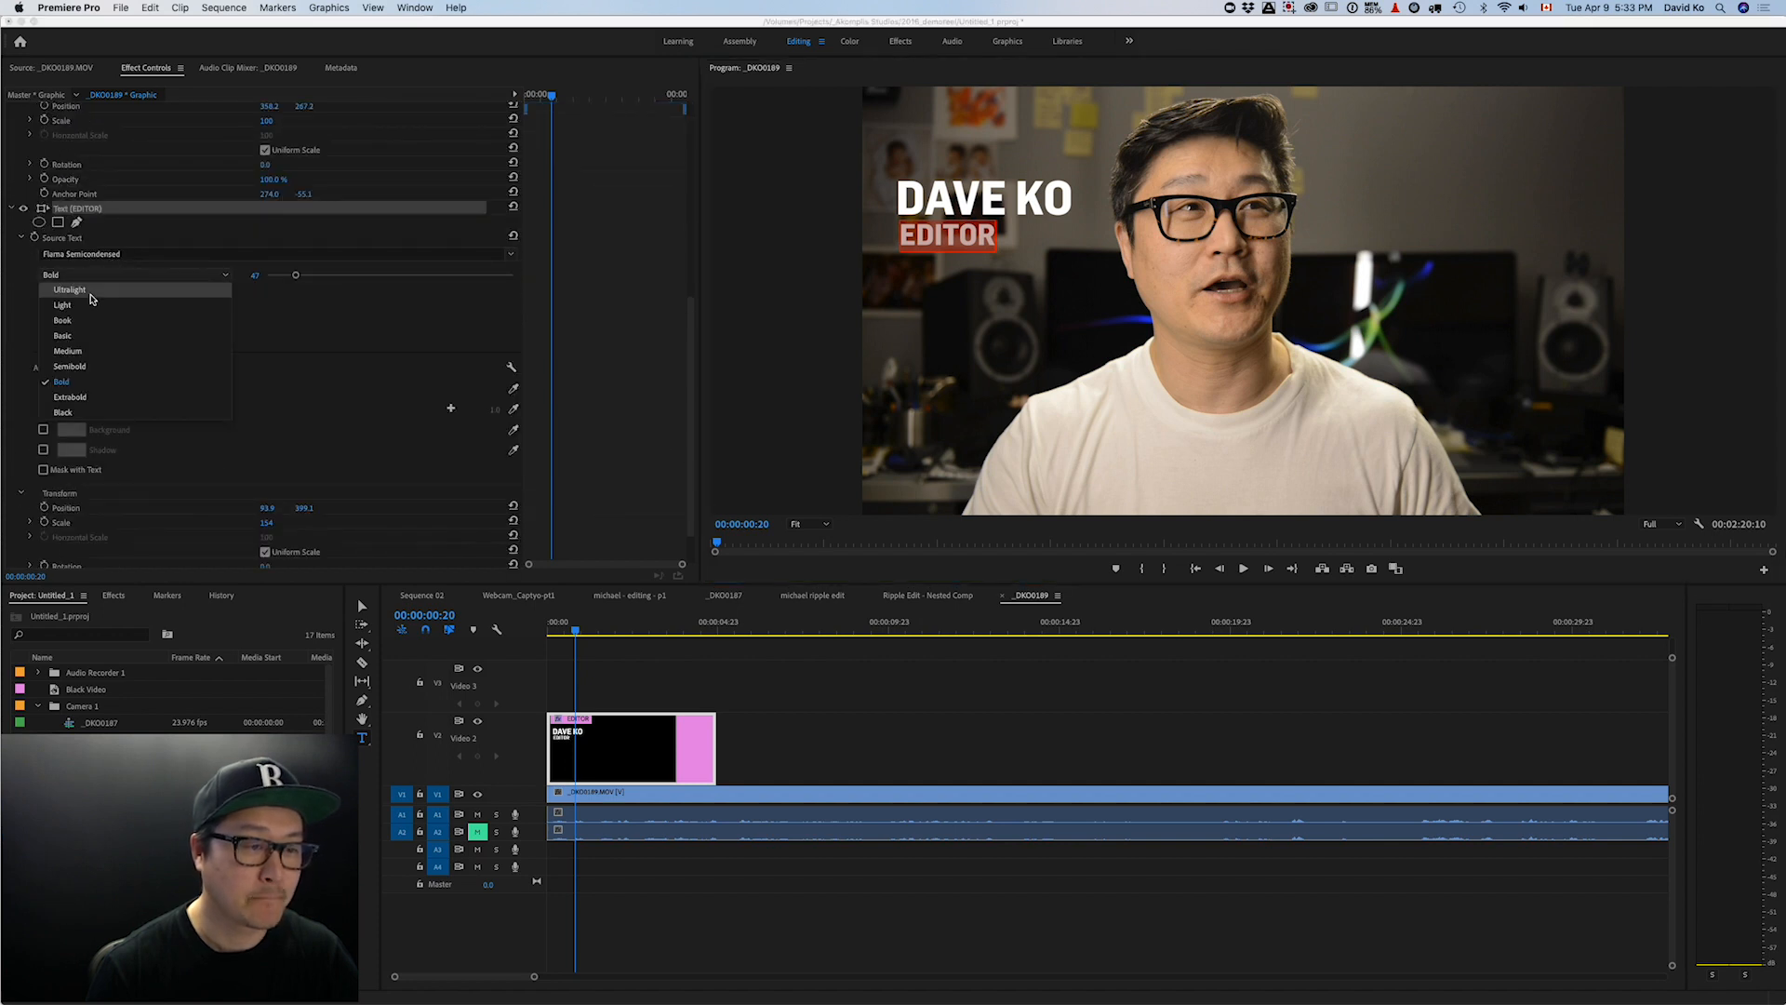
left_click(91, 297)
left_click(104, 275)
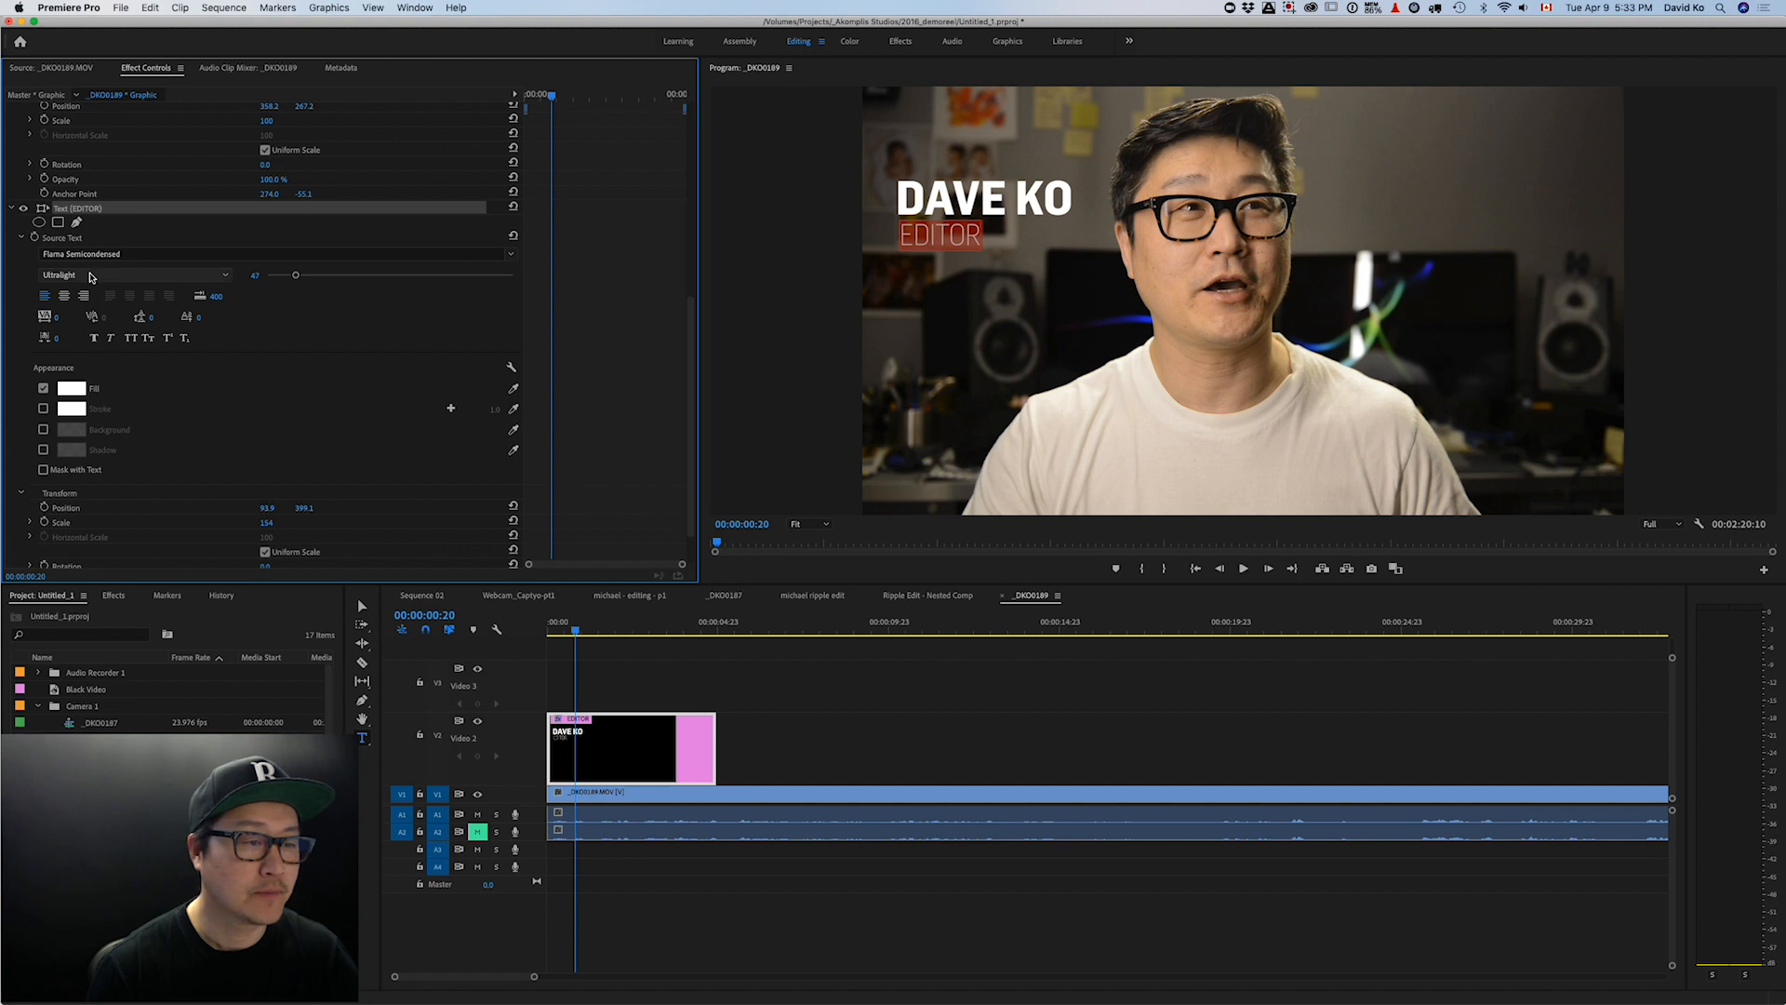
left_click(74, 303)
left_click(923, 227)
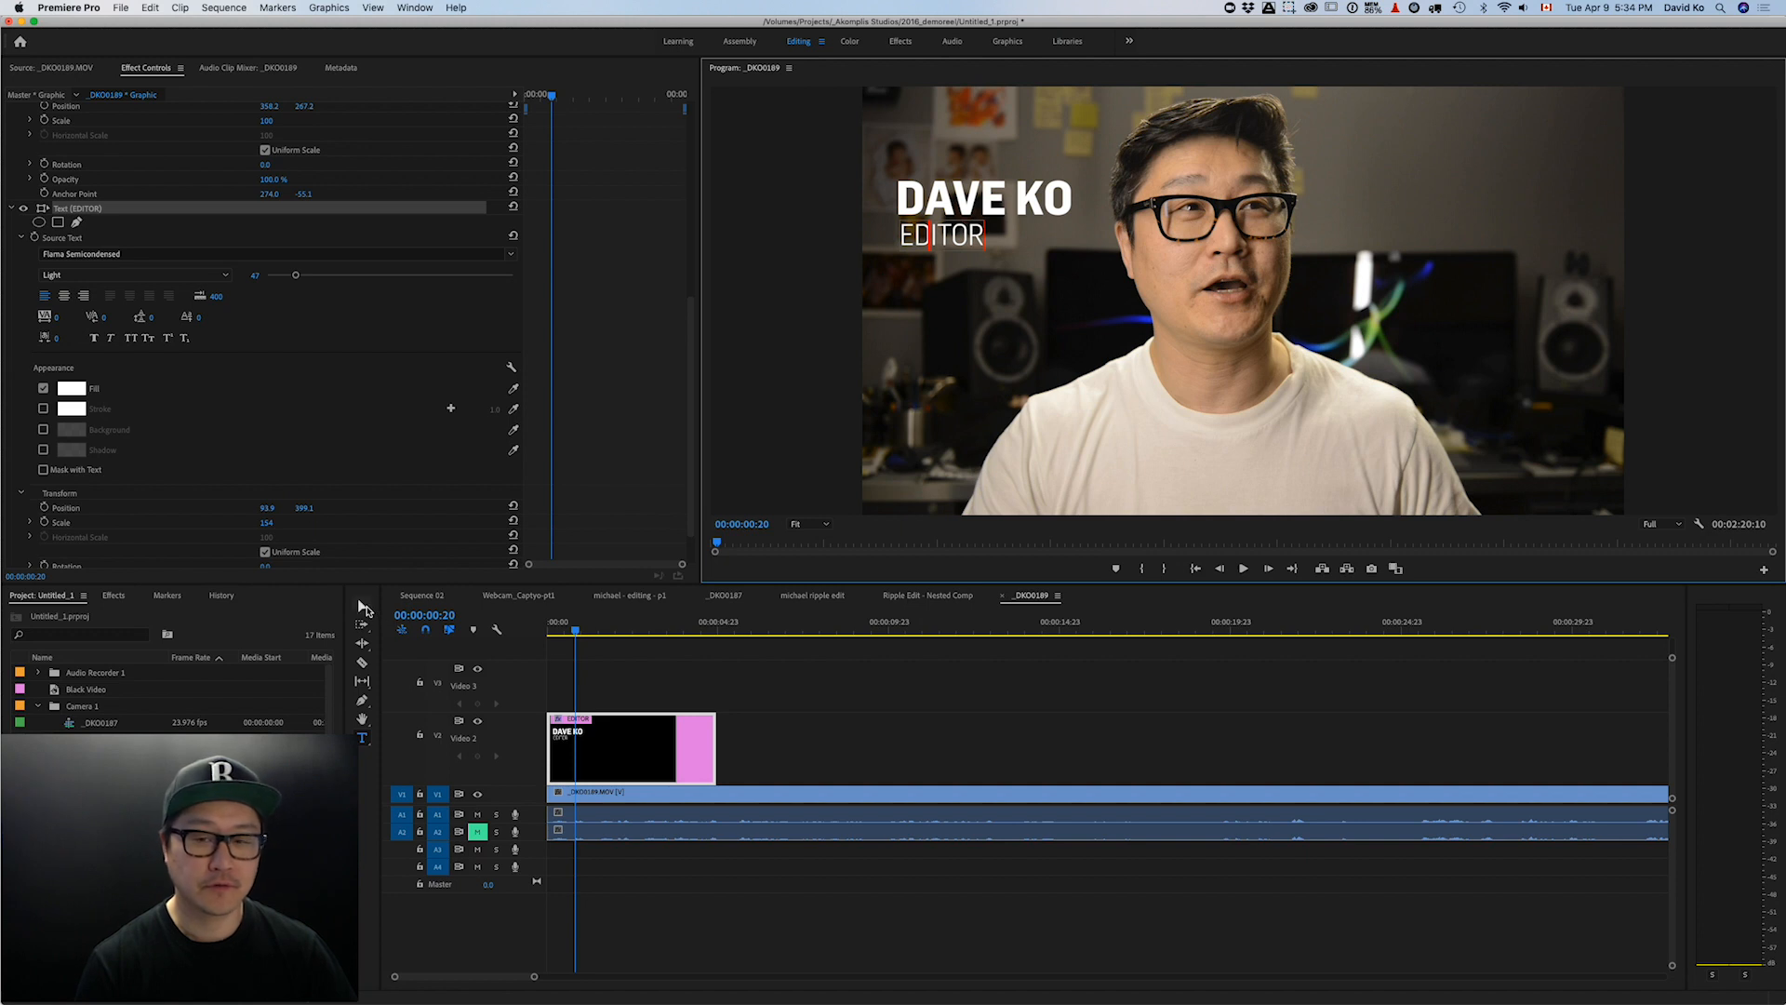
- Undo the accidental replacement of EDITOR with 'V' and exit text editing
left_click_drag(928, 237, 904, 236)
left_click(970, 237)
double_click(969, 237)
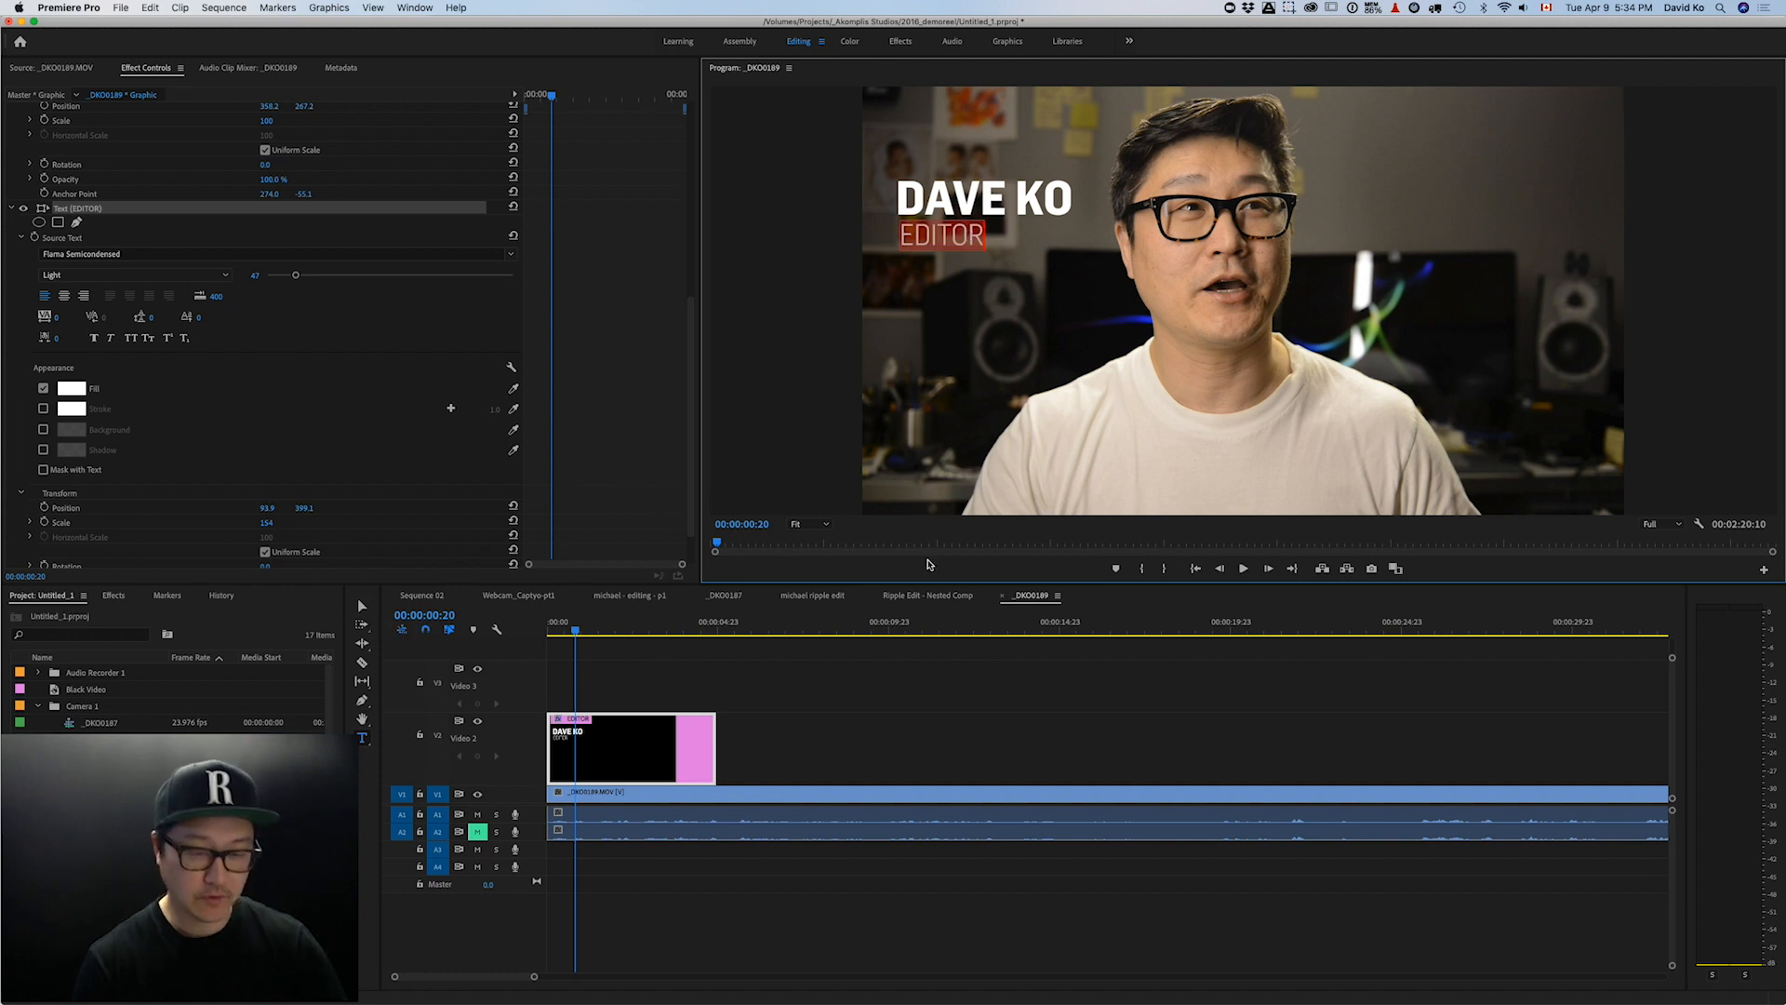
type("V")
key("super+z")
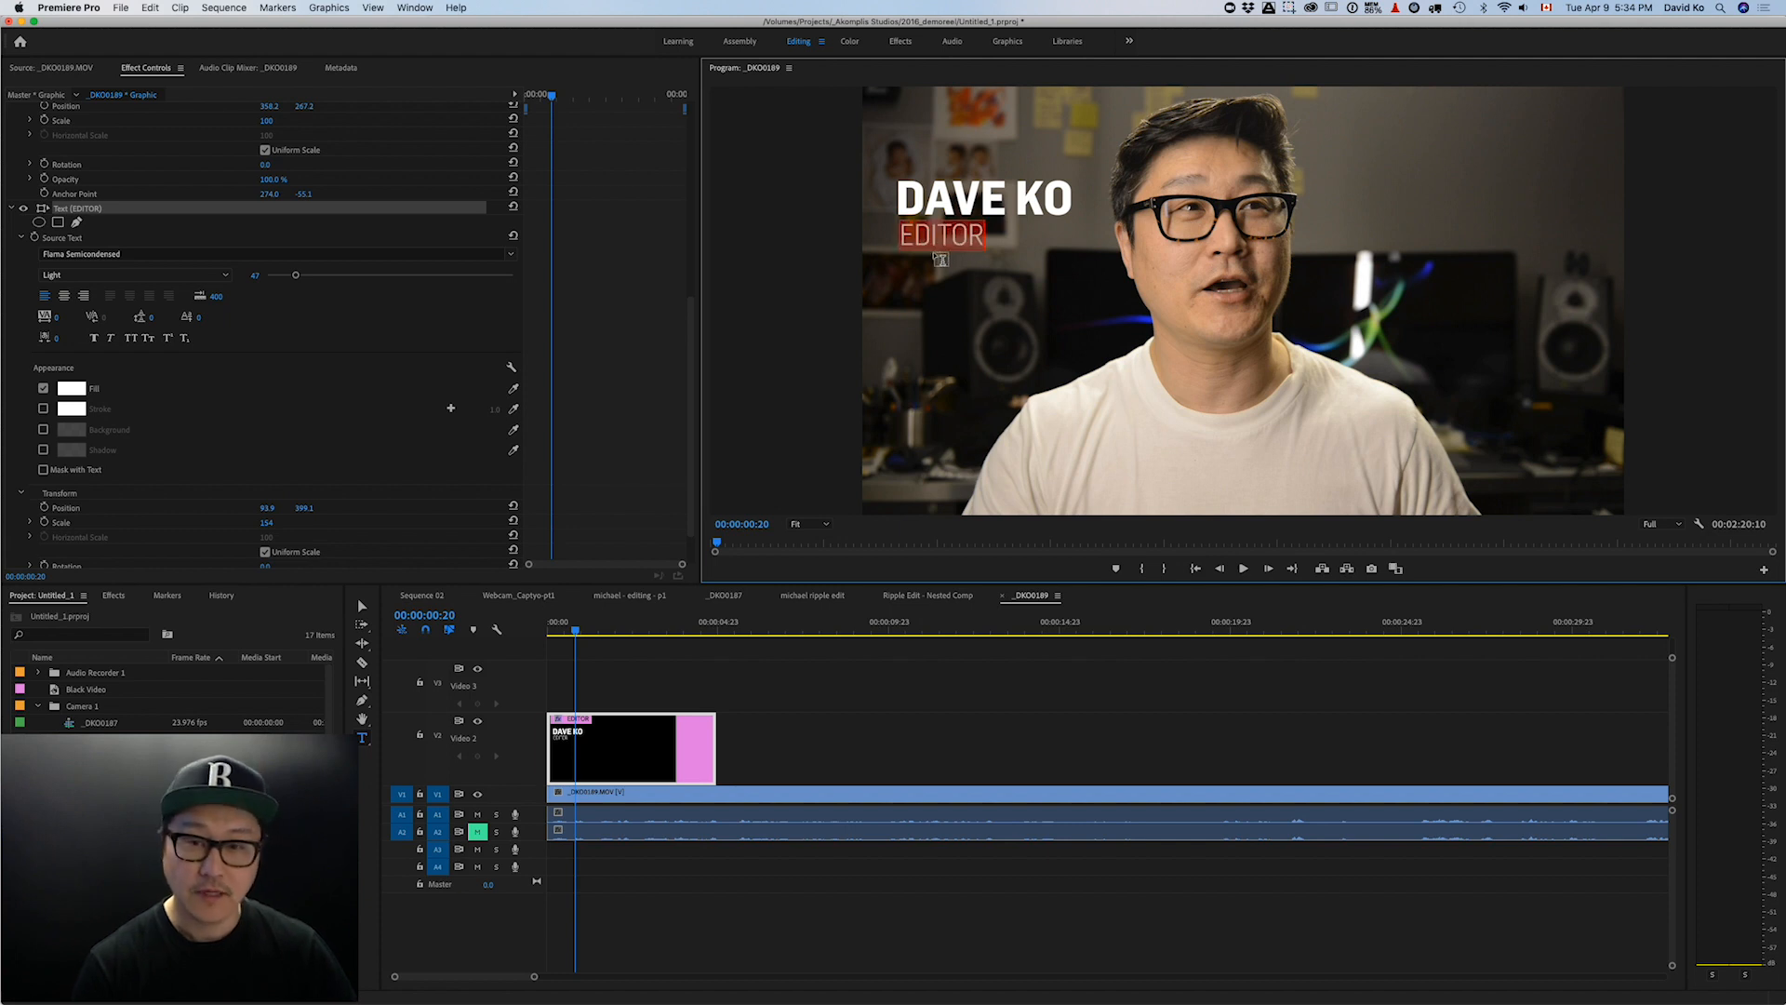
key("Escape")
left_click_drag(957, 242, 995, 253)
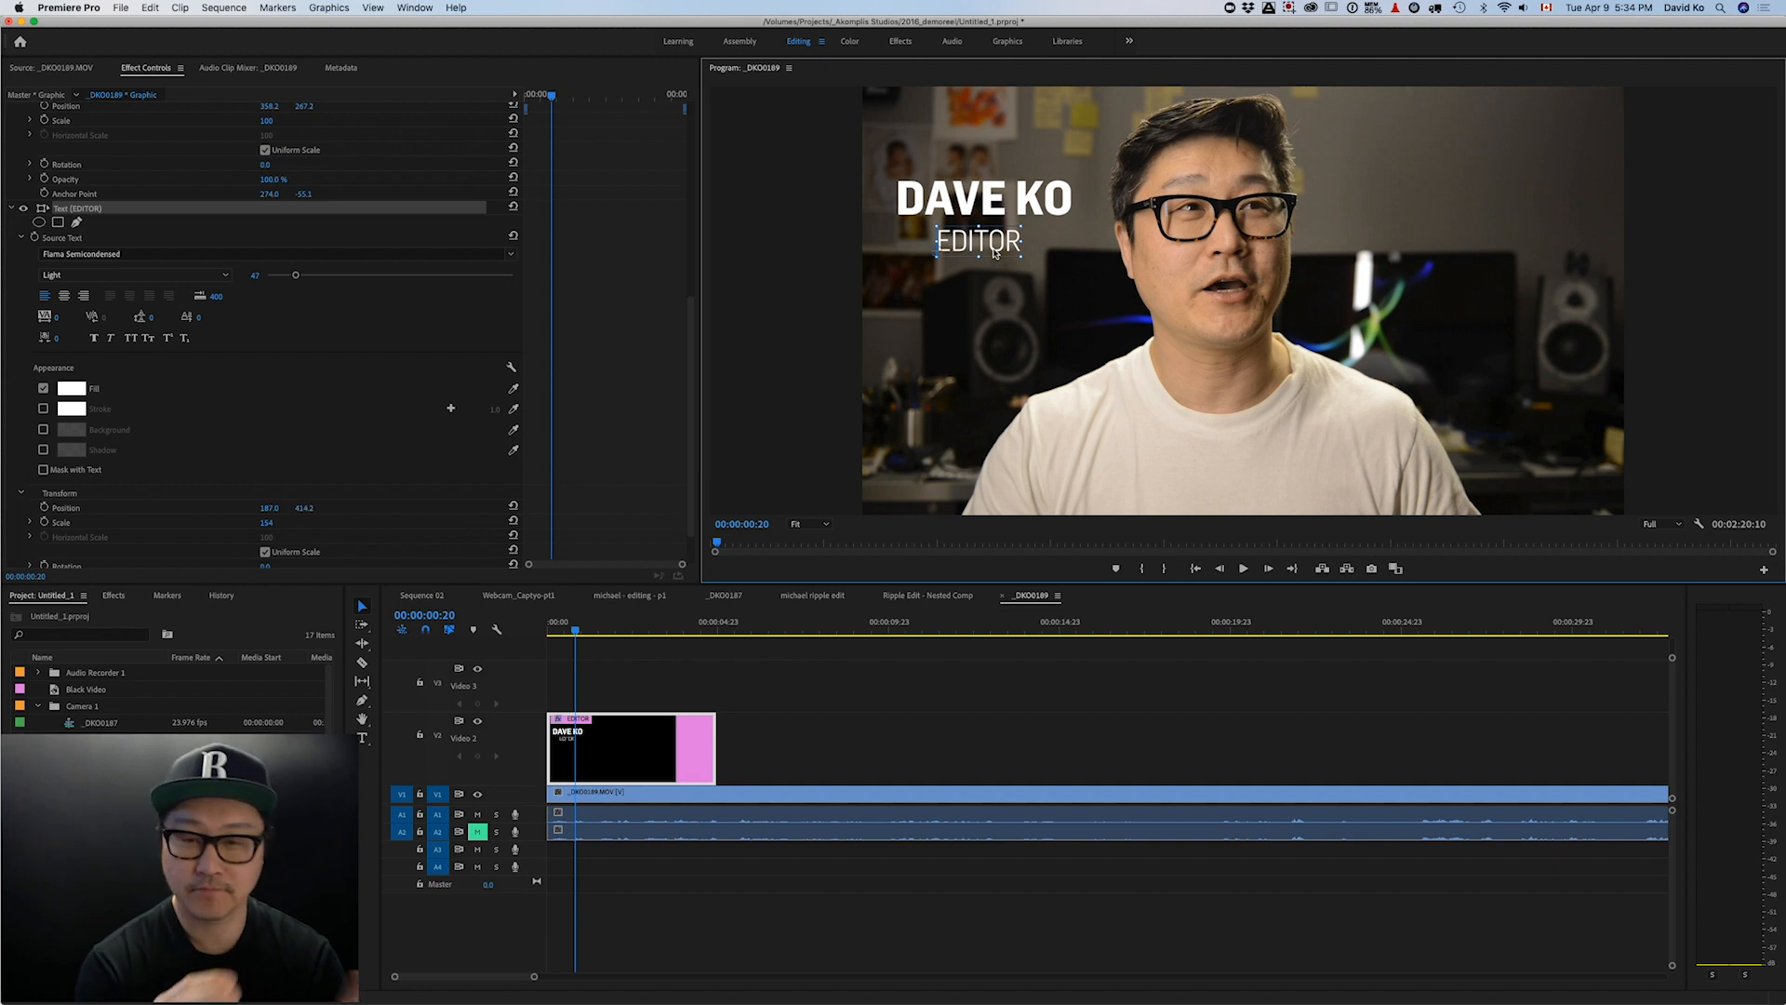
left_click_drag(988, 248, 951, 235)
left_click_drag(954, 293, 958, 294)
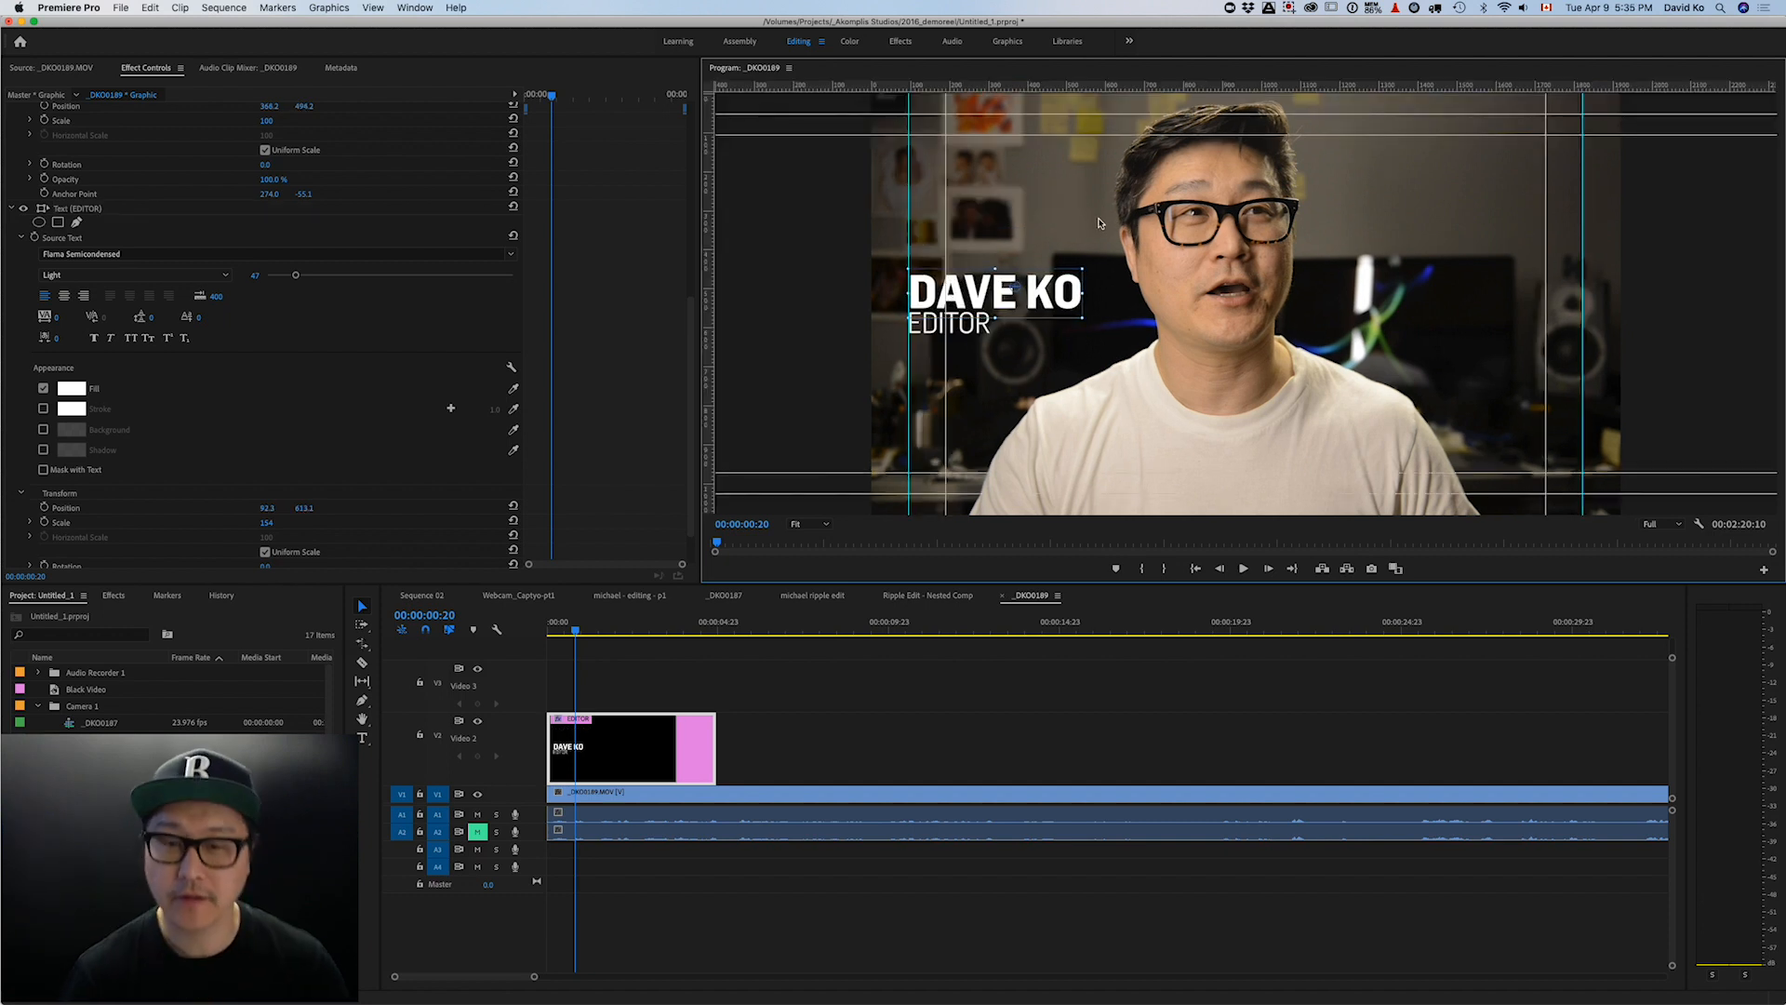
left_click(997, 216)
left_click(975, 325)
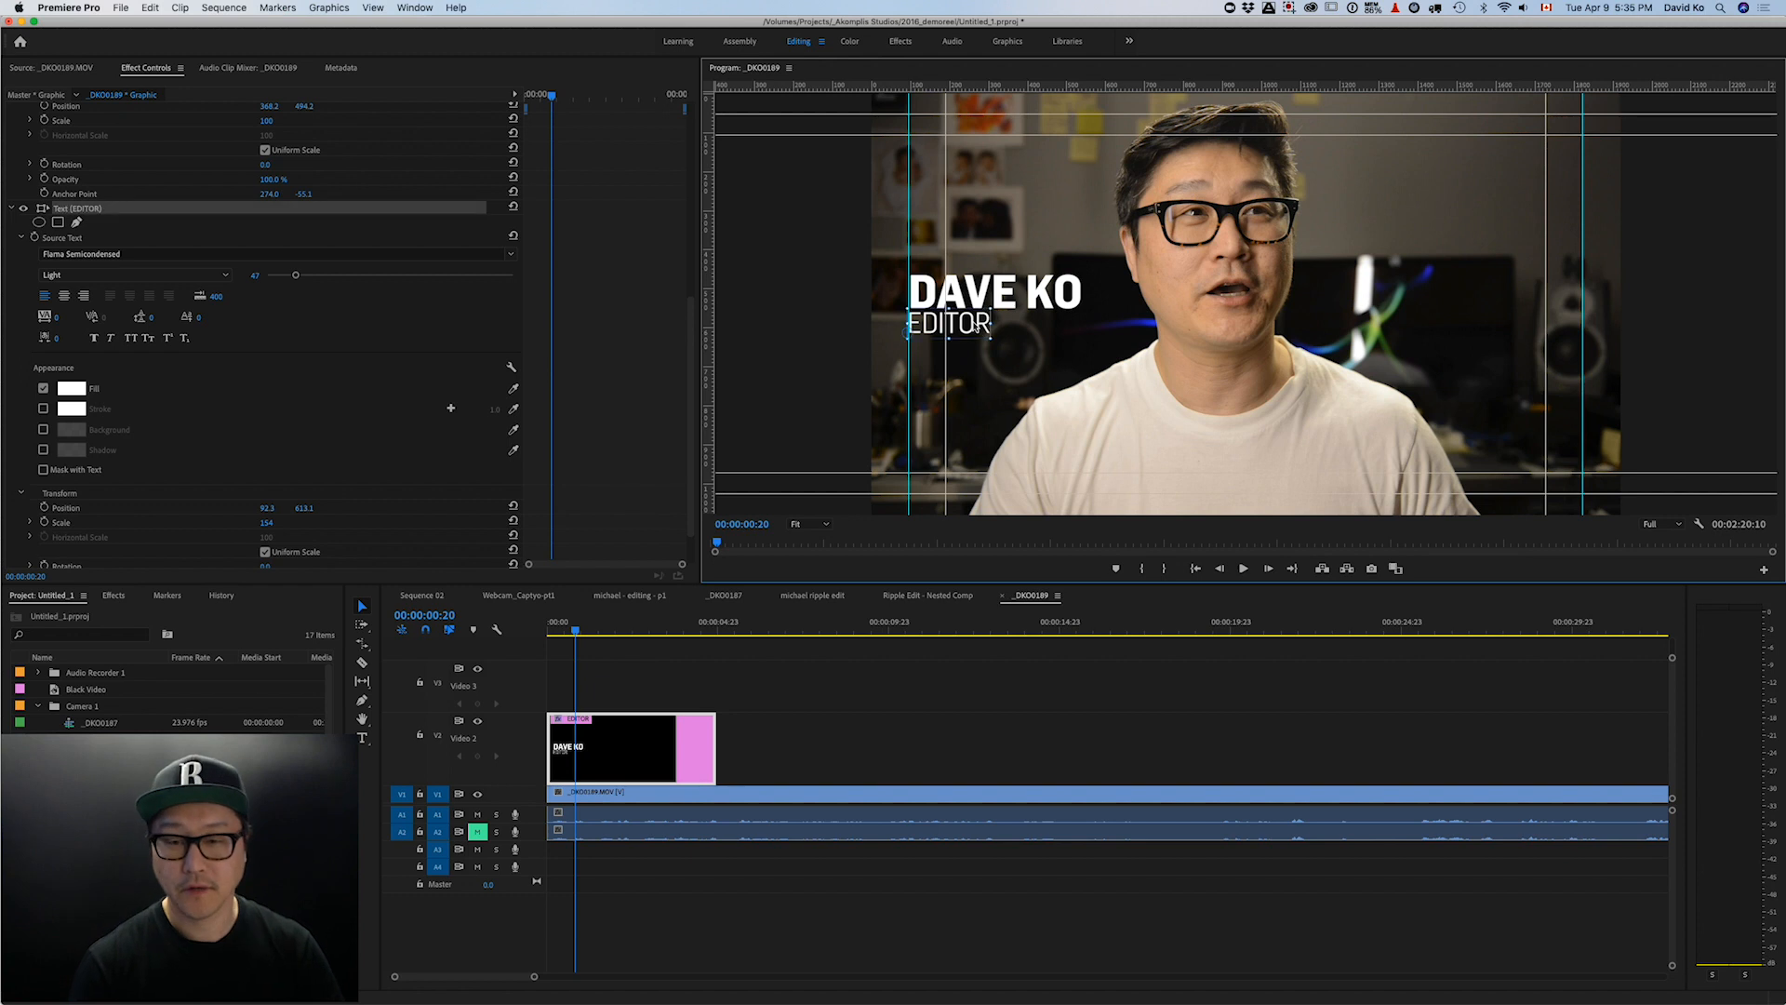
key("Home")
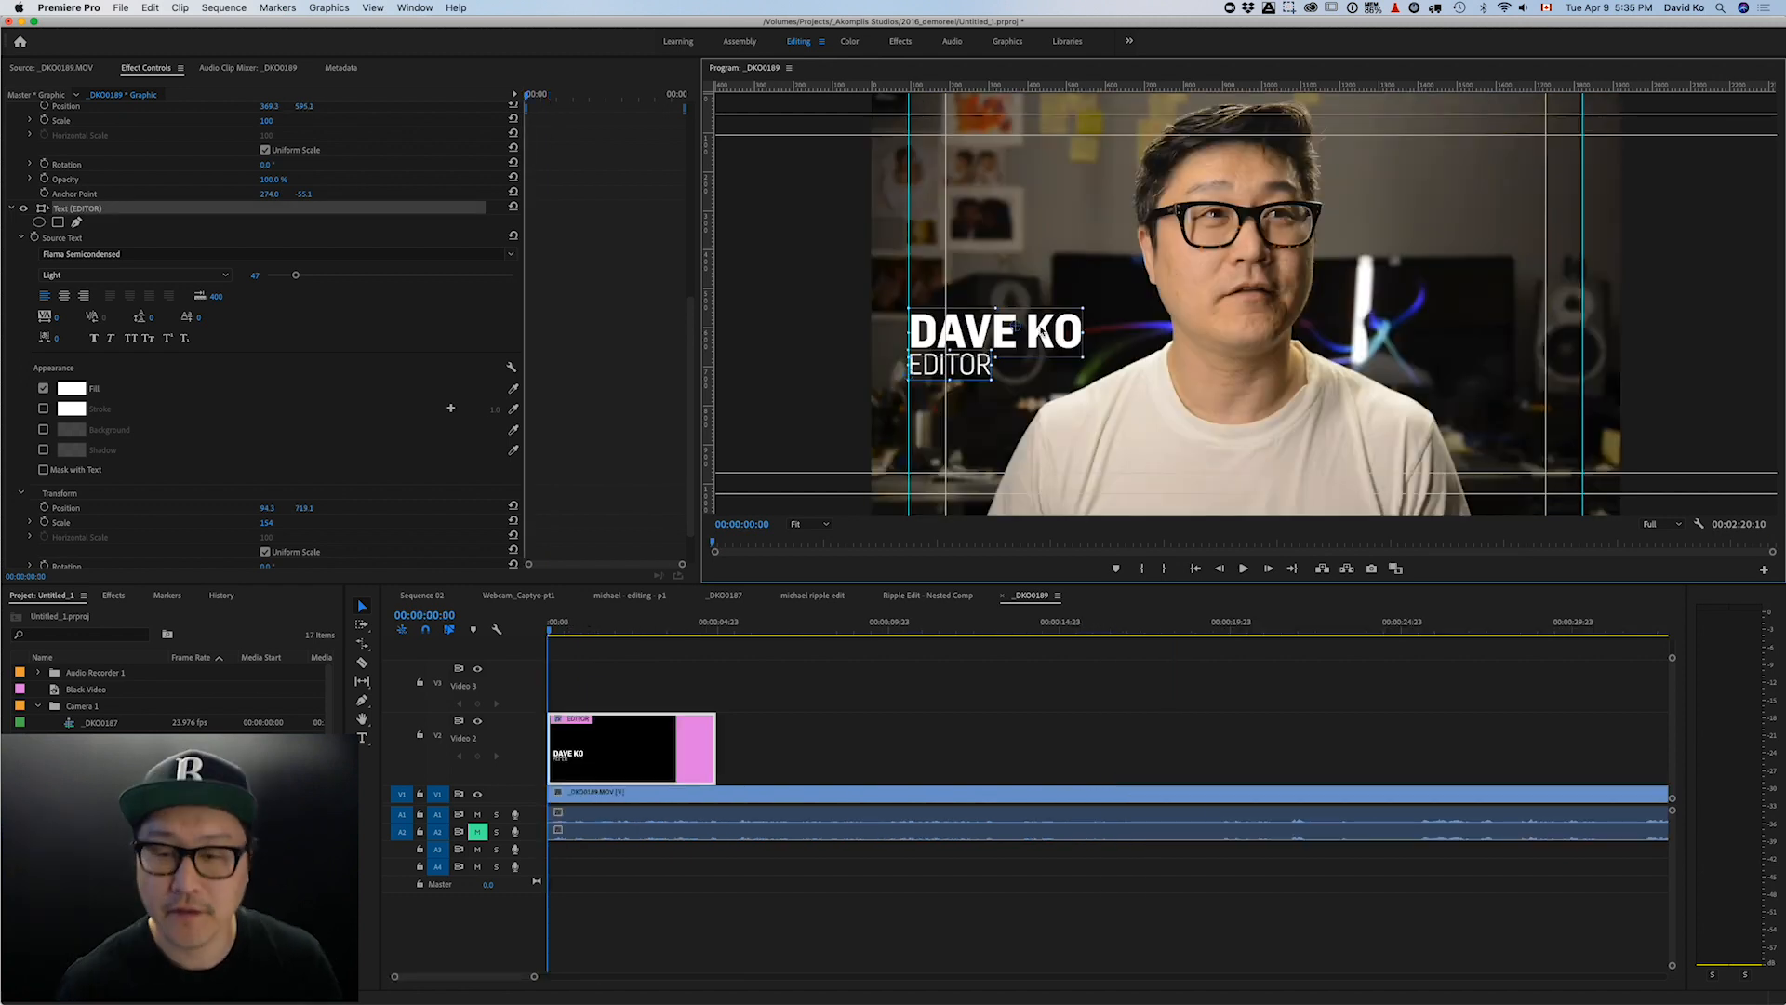
left_click(1533, 73)
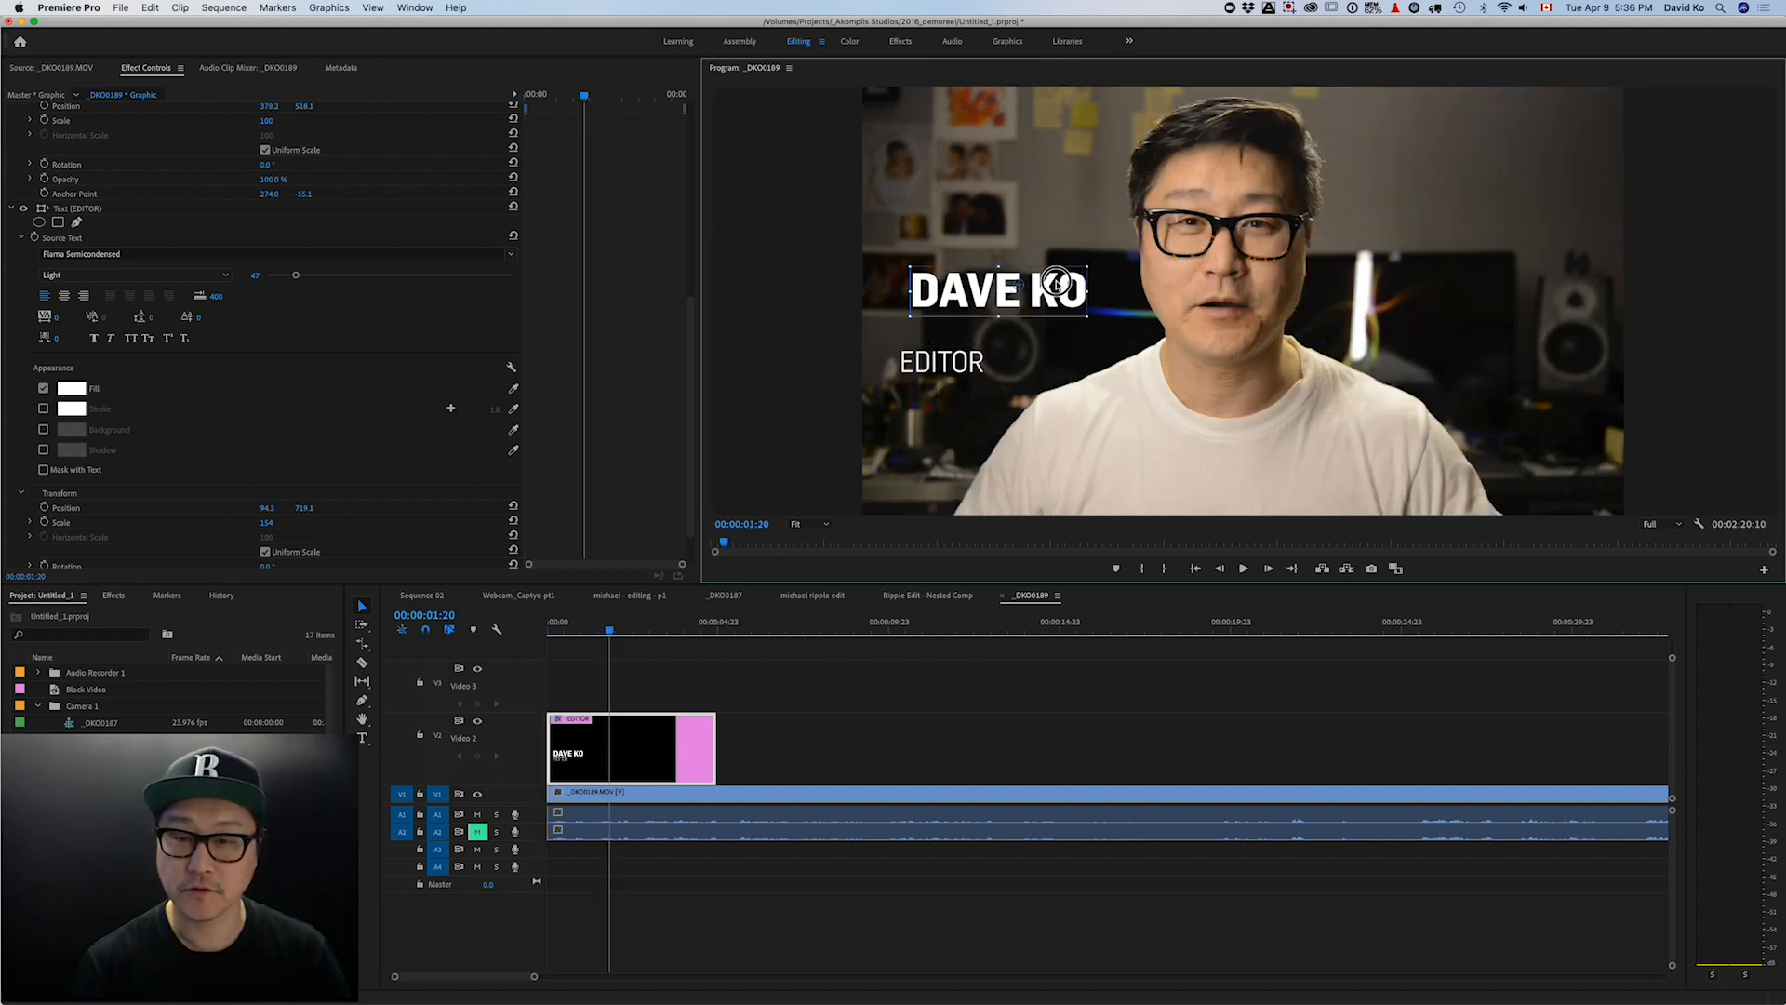
left_click_drag(1046, 298, 896, 315)
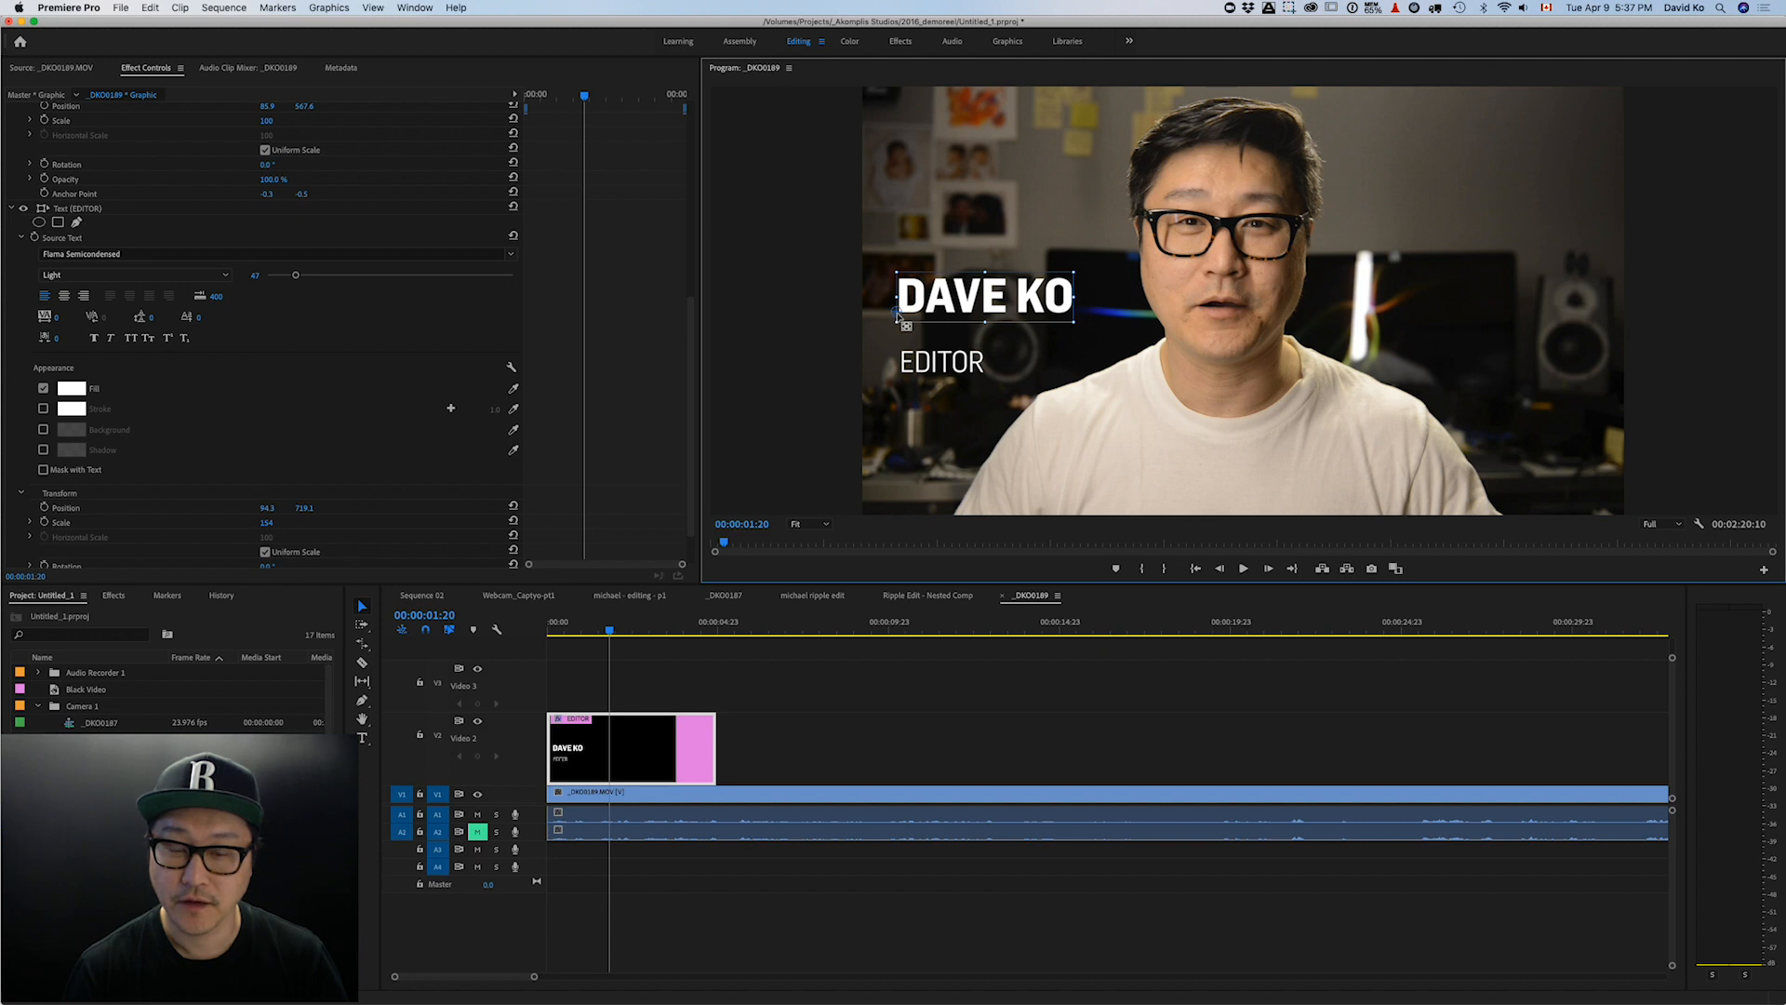
left_click_drag(899, 318, 962, 298)
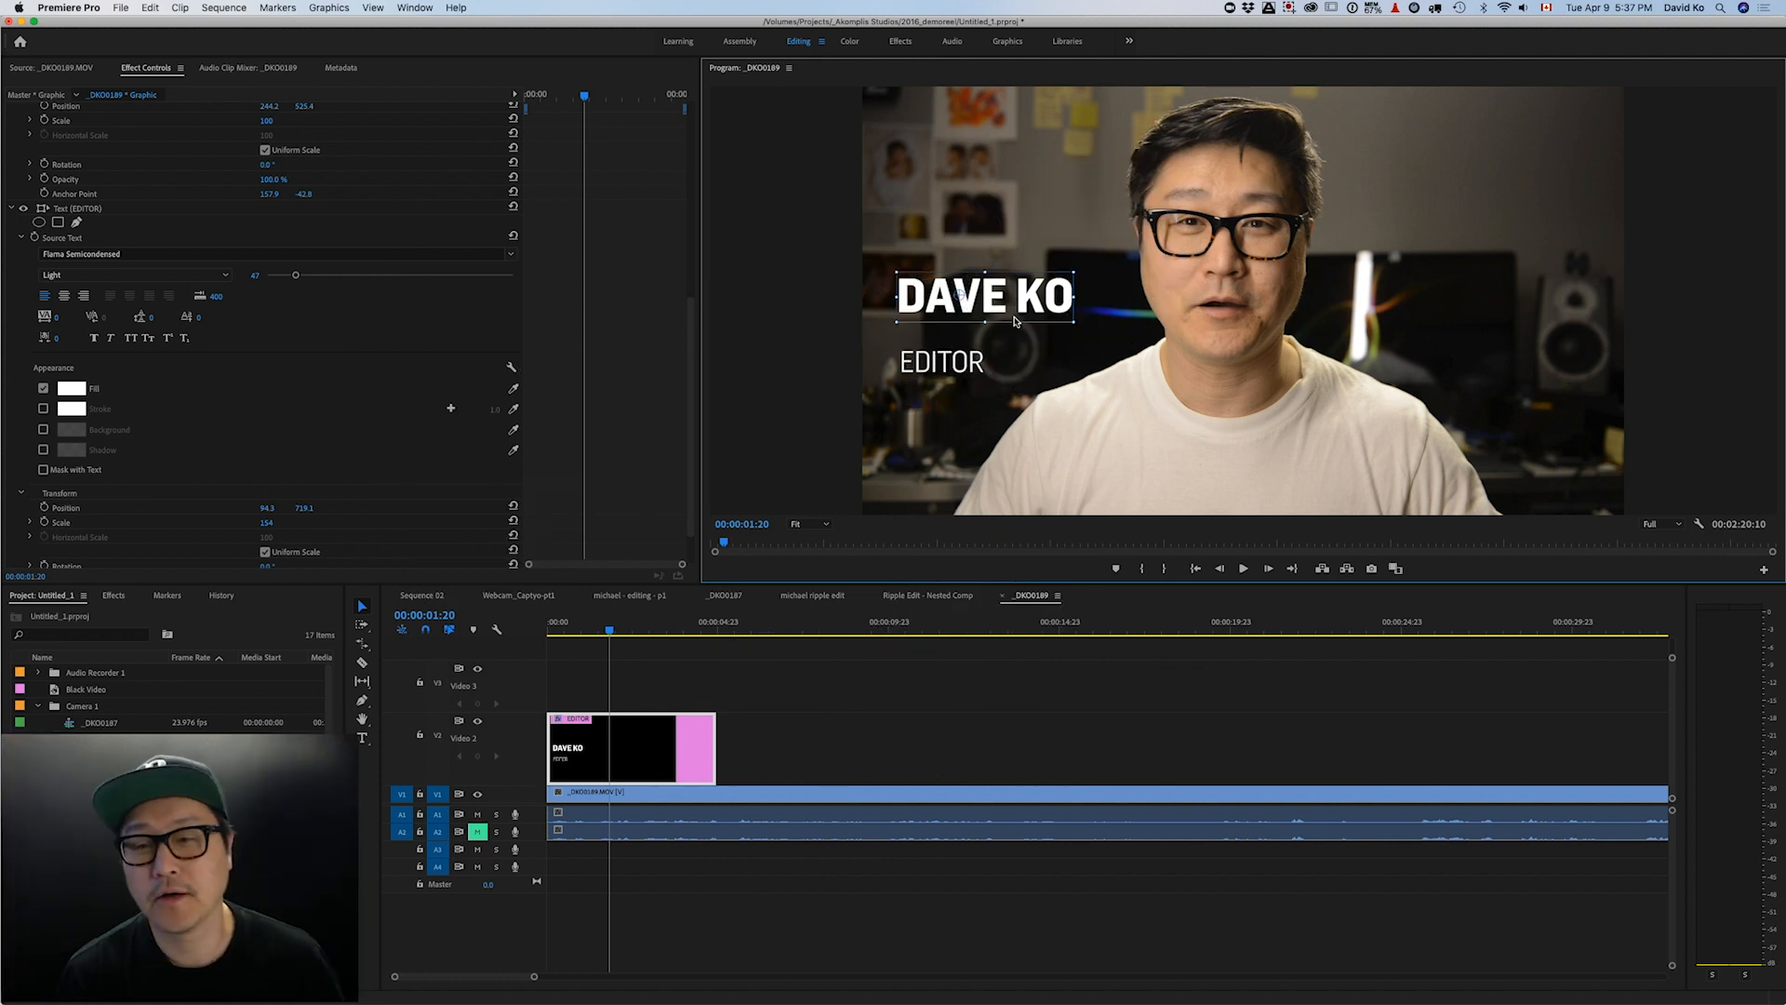
left_click_drag(967, 307, 985, 313)
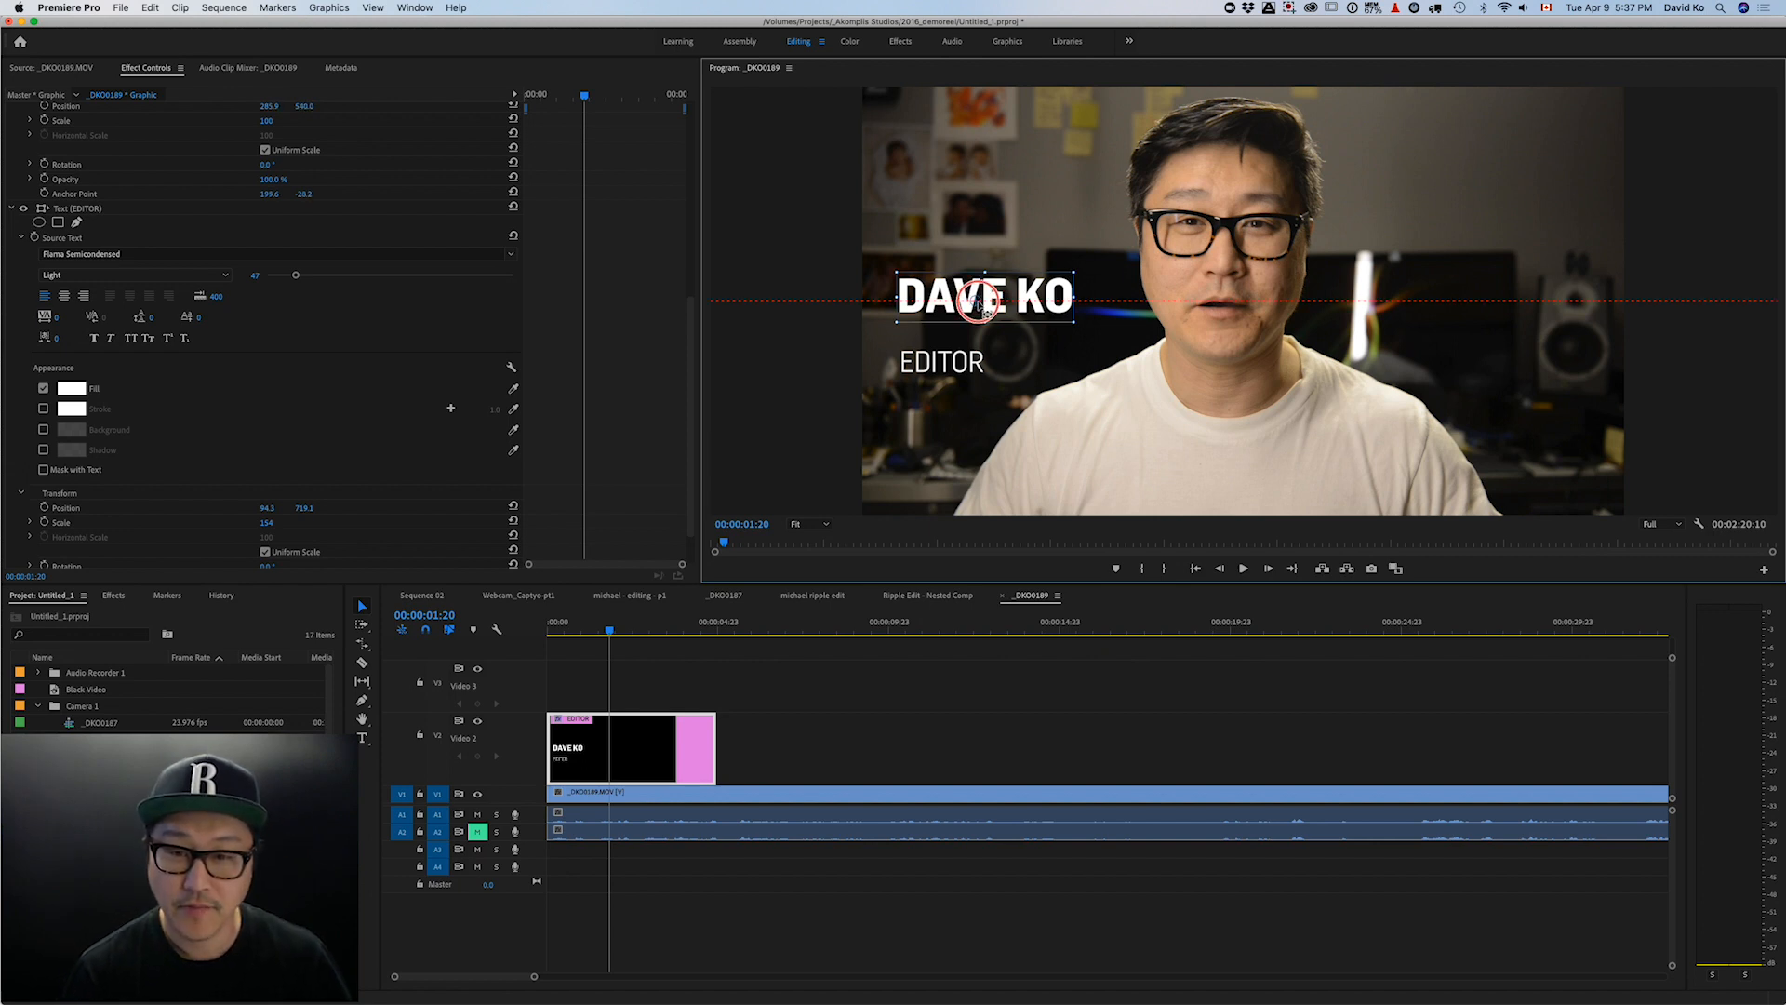
left_click_drag(986, 300, 987, 292)
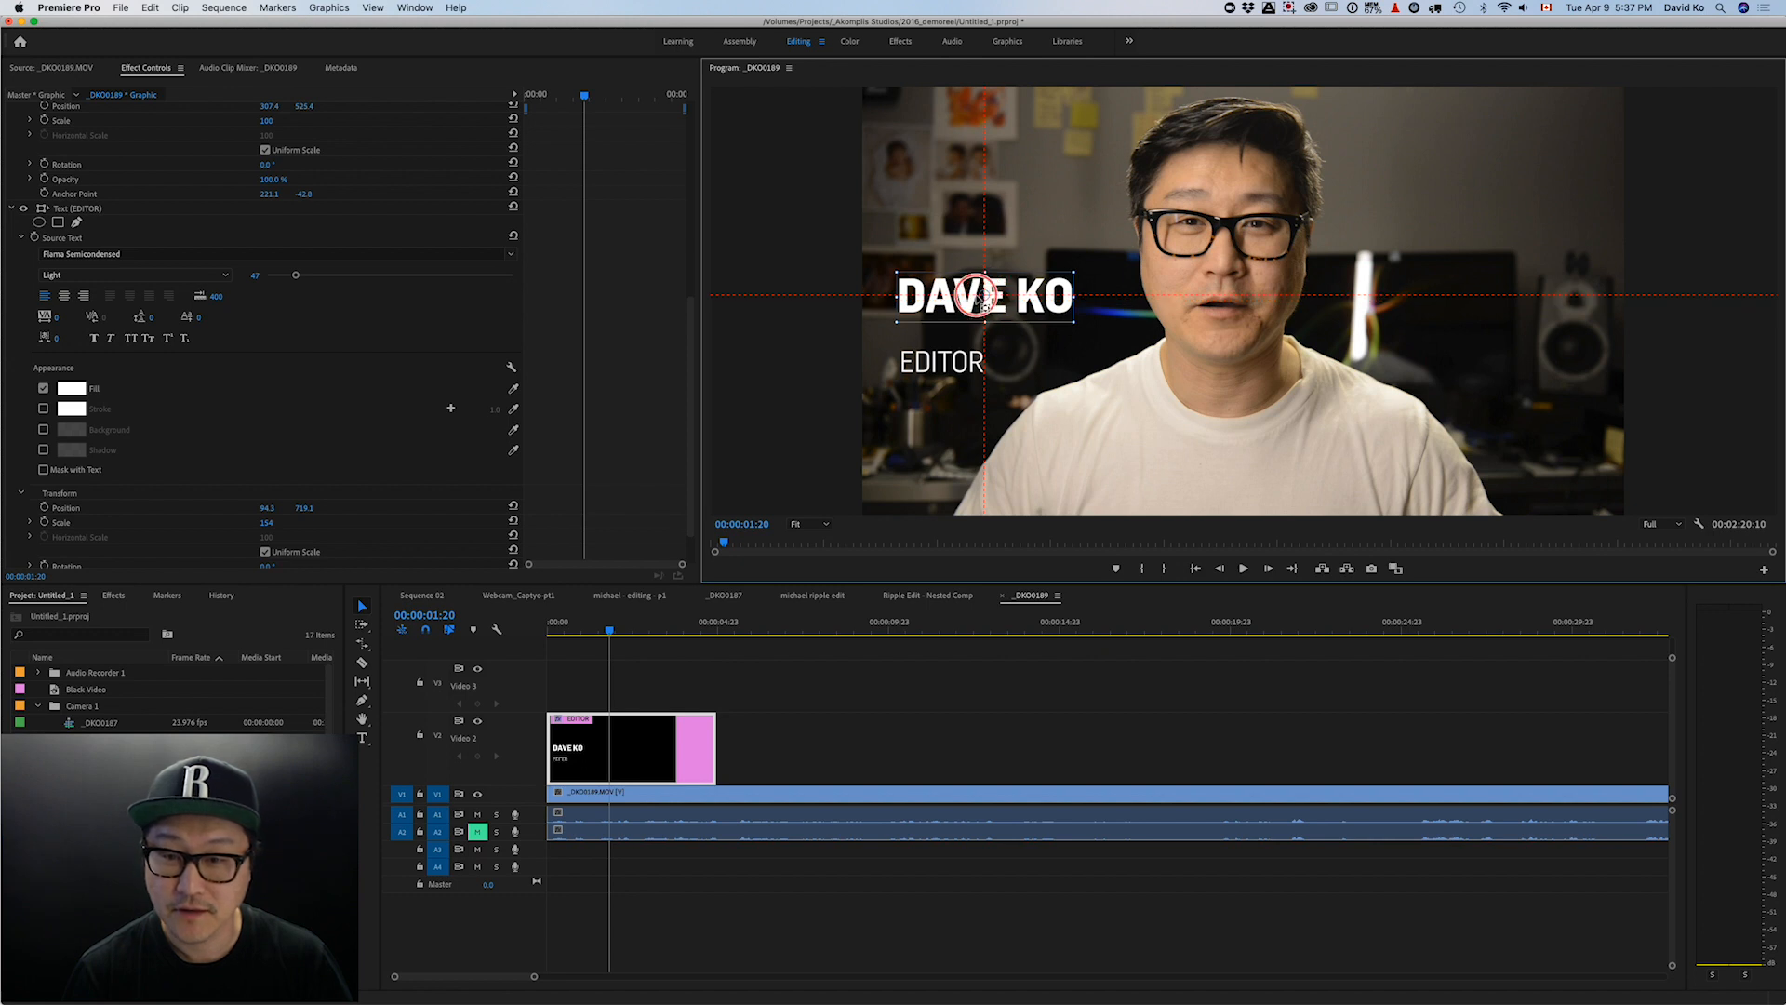
mouse_move(988, 300)
left_mouse_down()
mouse_move(986, 279)
mouse_move(989, 300)
left_mouse_up()
key("super+z")
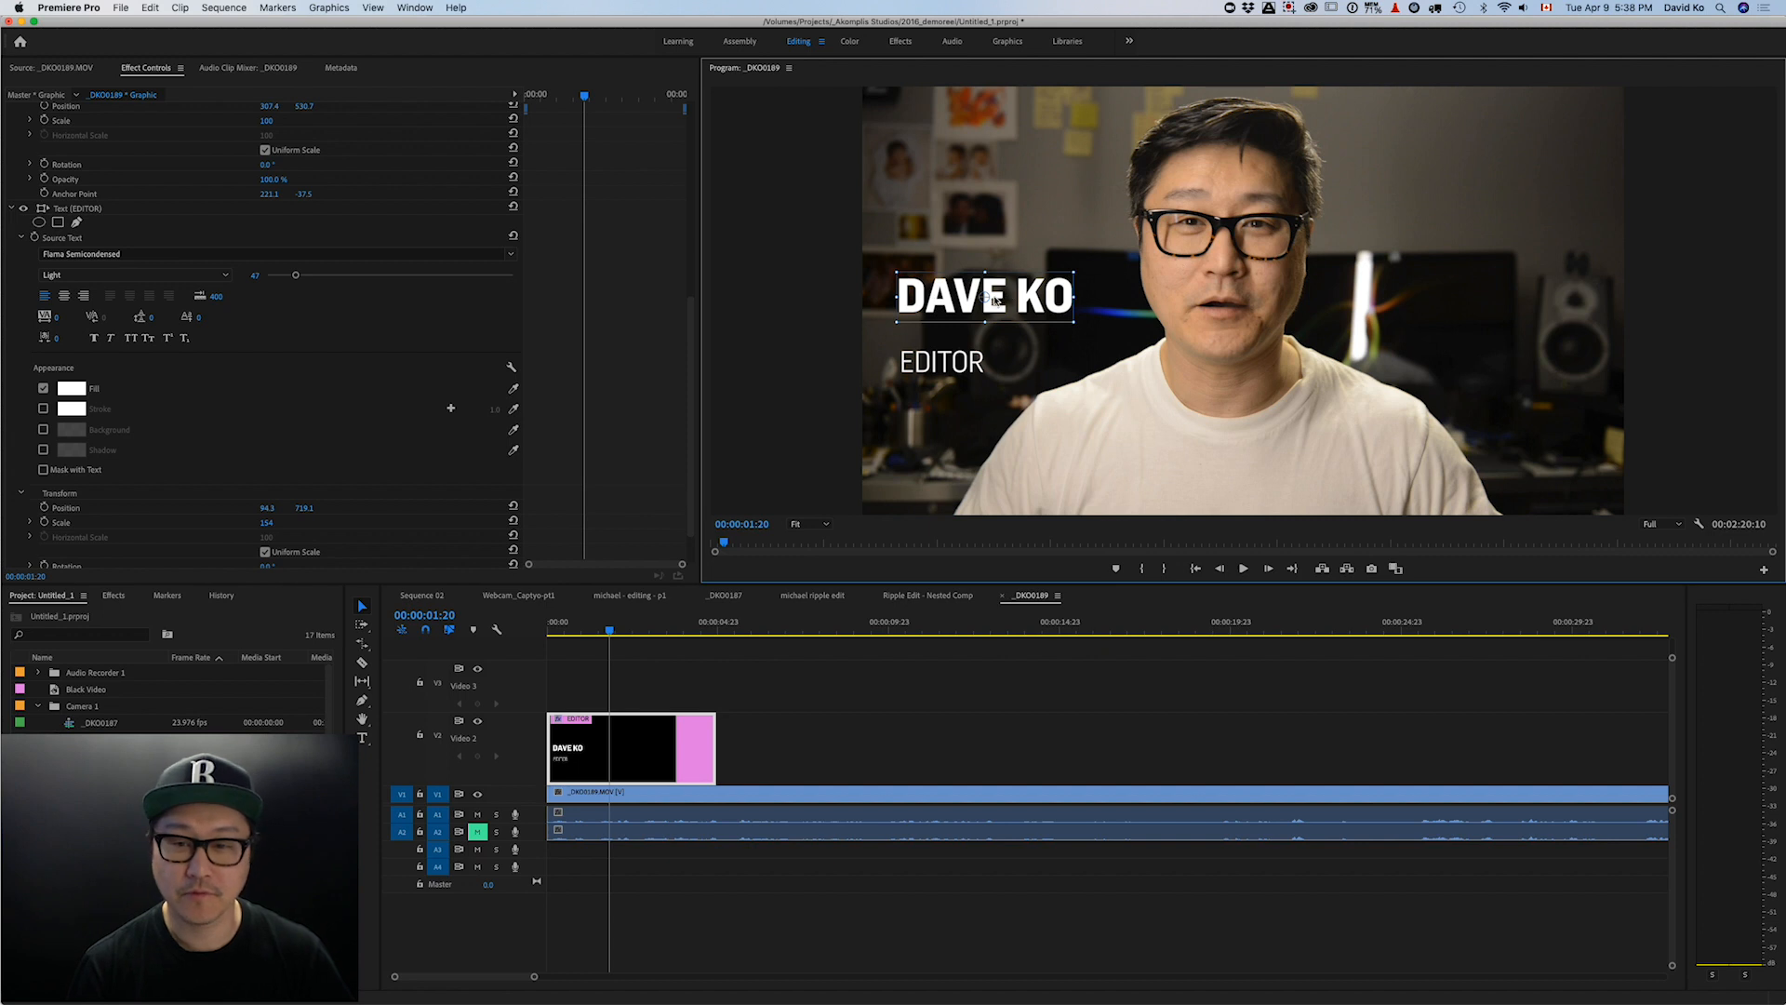
mouse_move(988, 298)
left_mouse_down()
mouse_move(939, 294)
mouse_move(989, 292)
left_mouse_up()
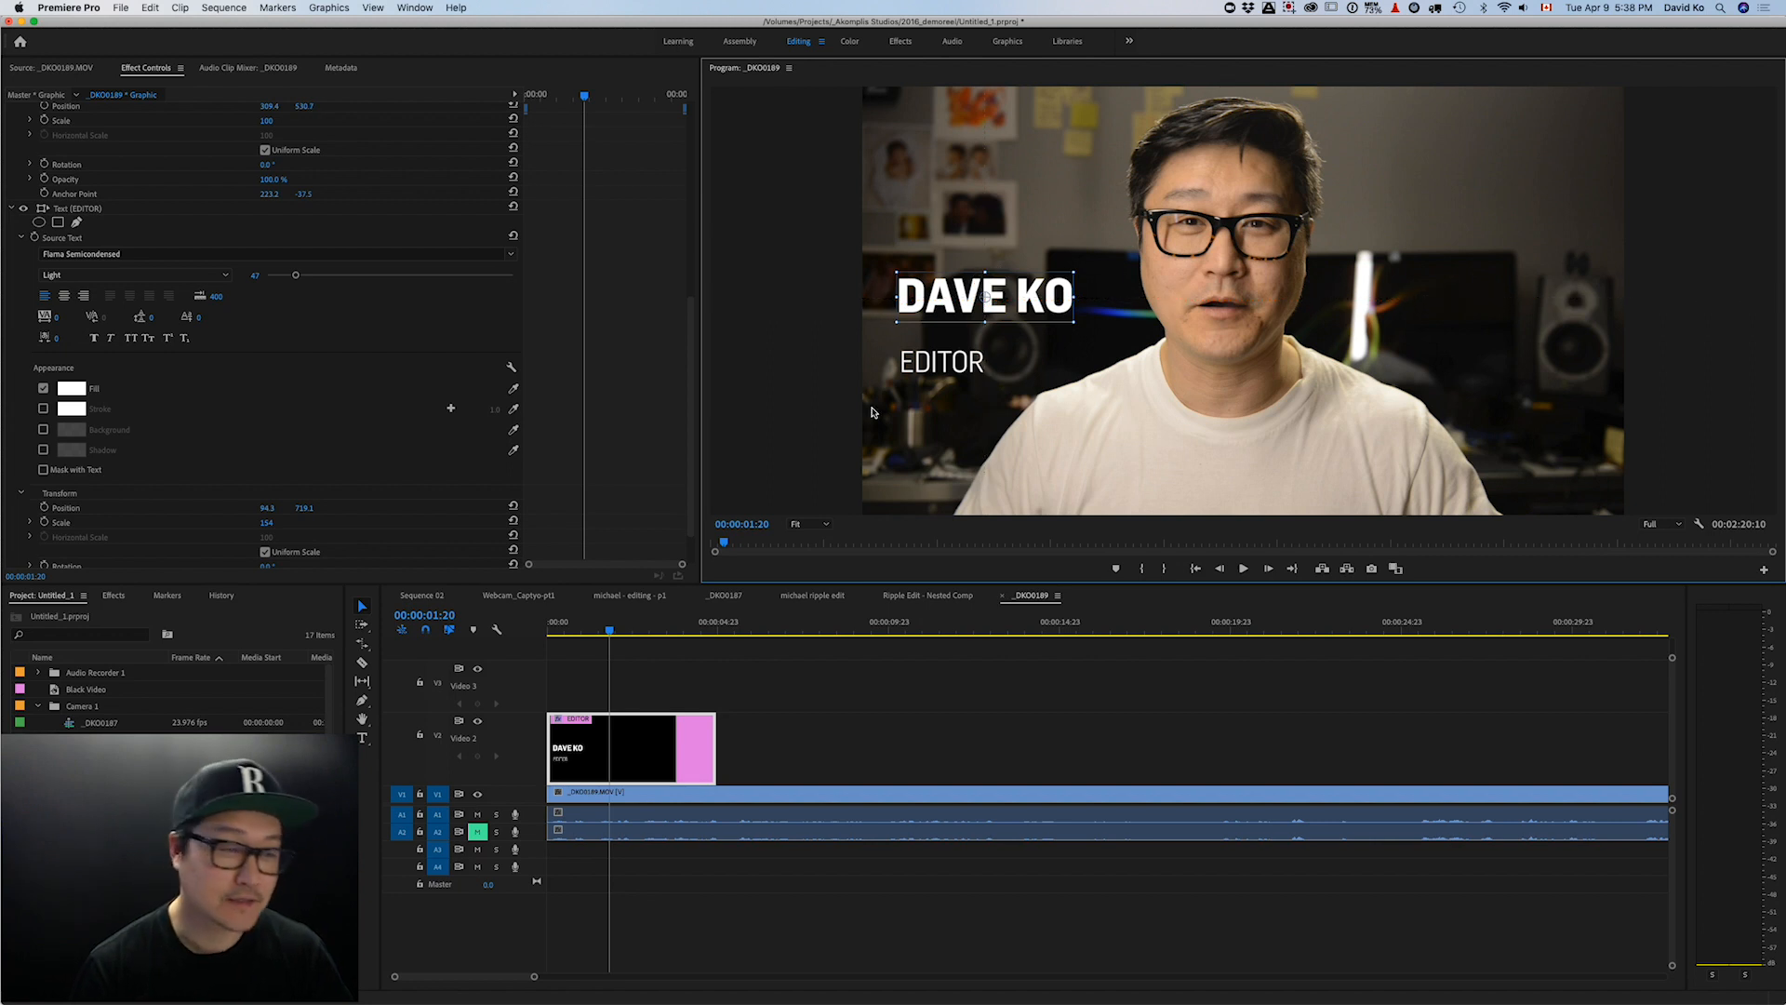
scroll(273, 498, "down", 2)
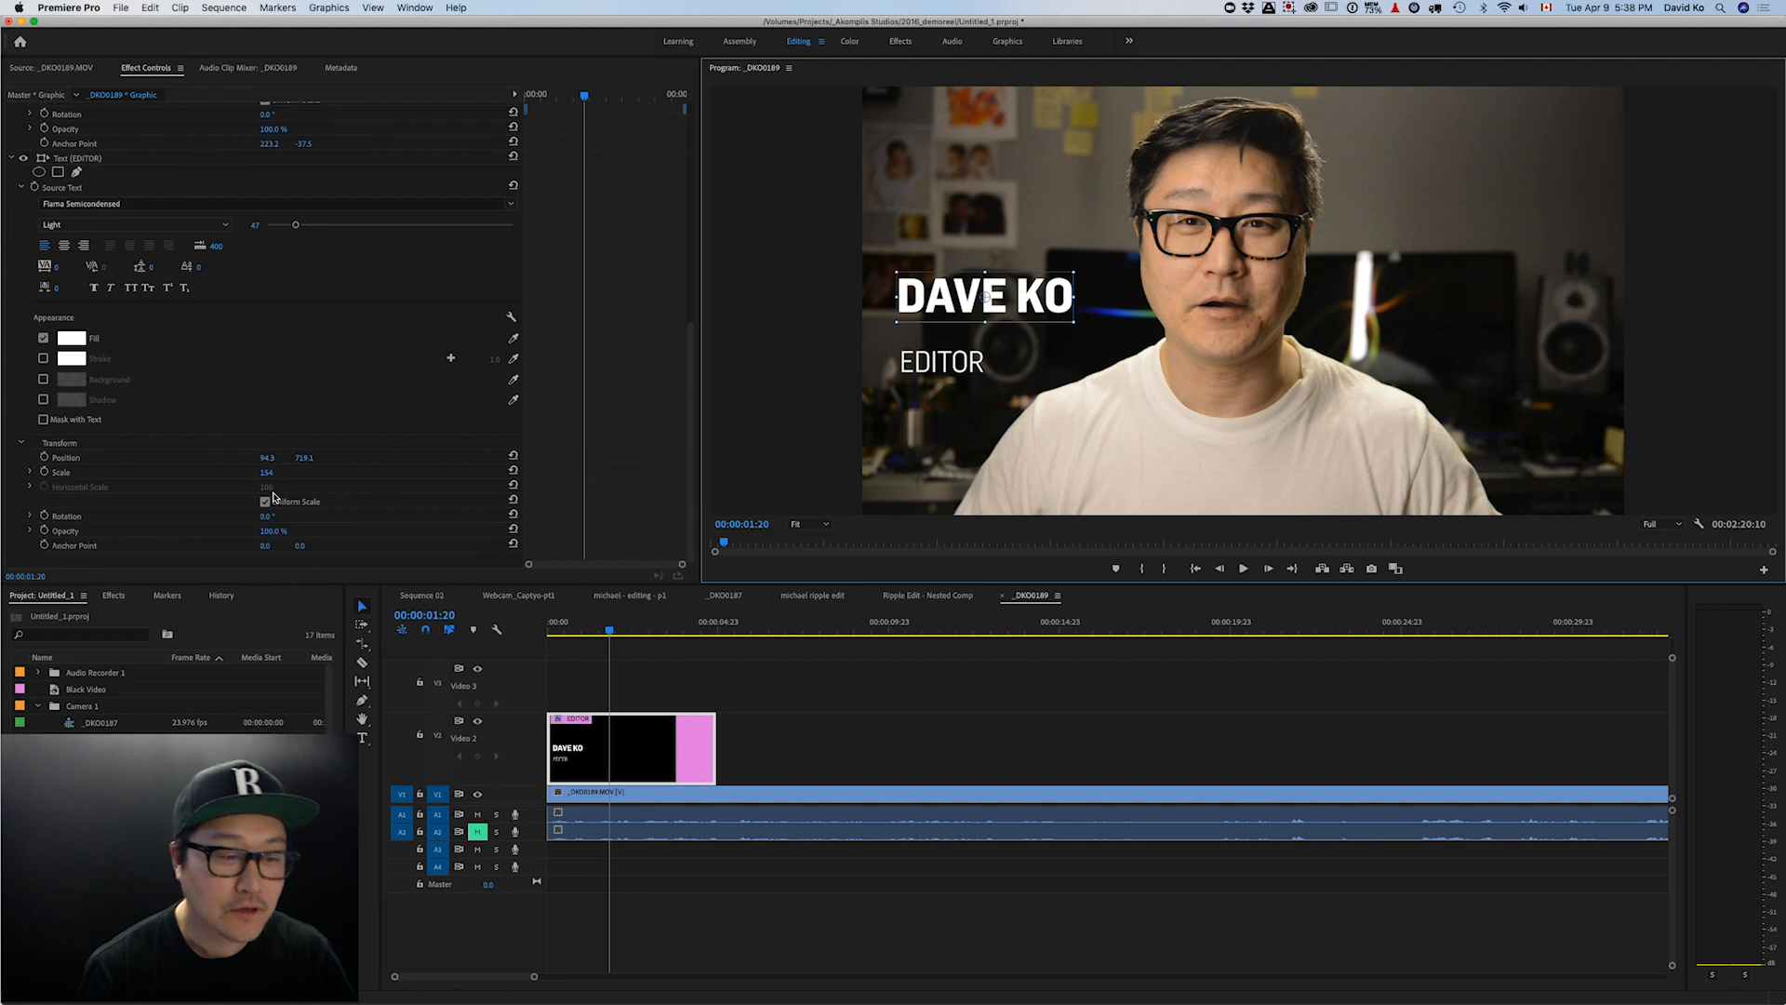
scroll(104, 178, "up", 1)
left_click(23, 189)
scroll(130, 403, "down", 2)
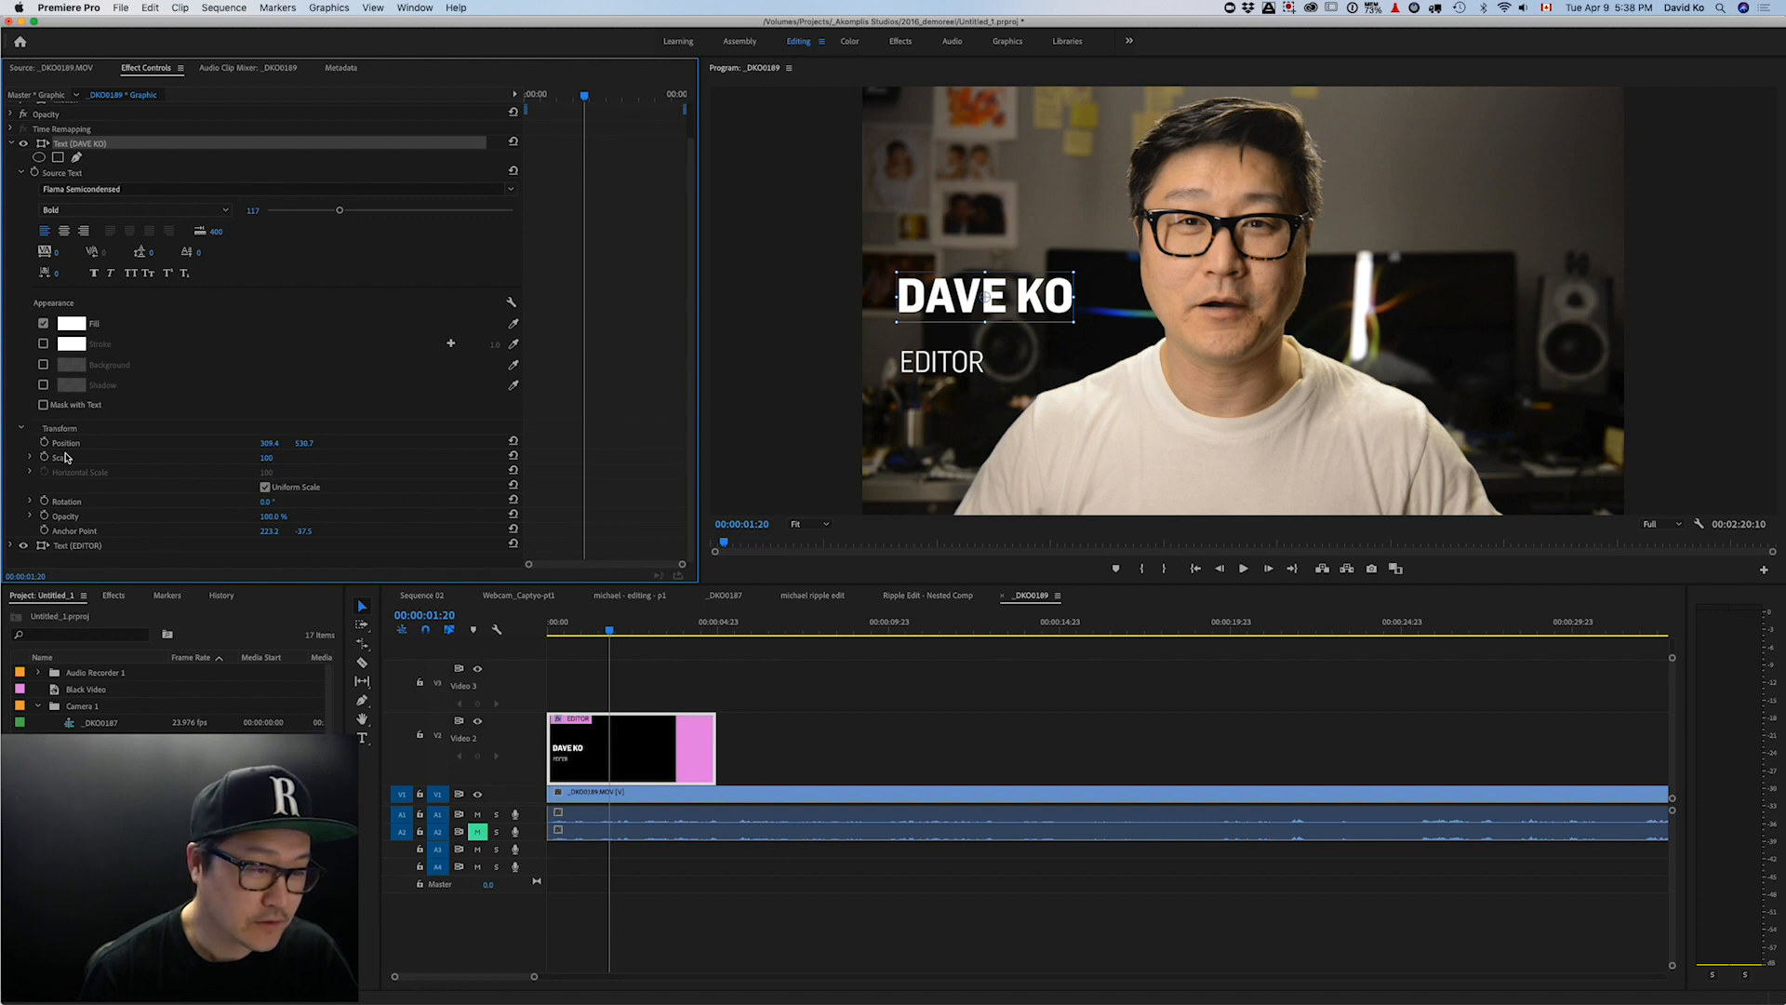
mouse_move(266, 457)
left_mouse_down()
mouse_move(426, 457)
mouse_move(269, 458)
left_mouse_up()
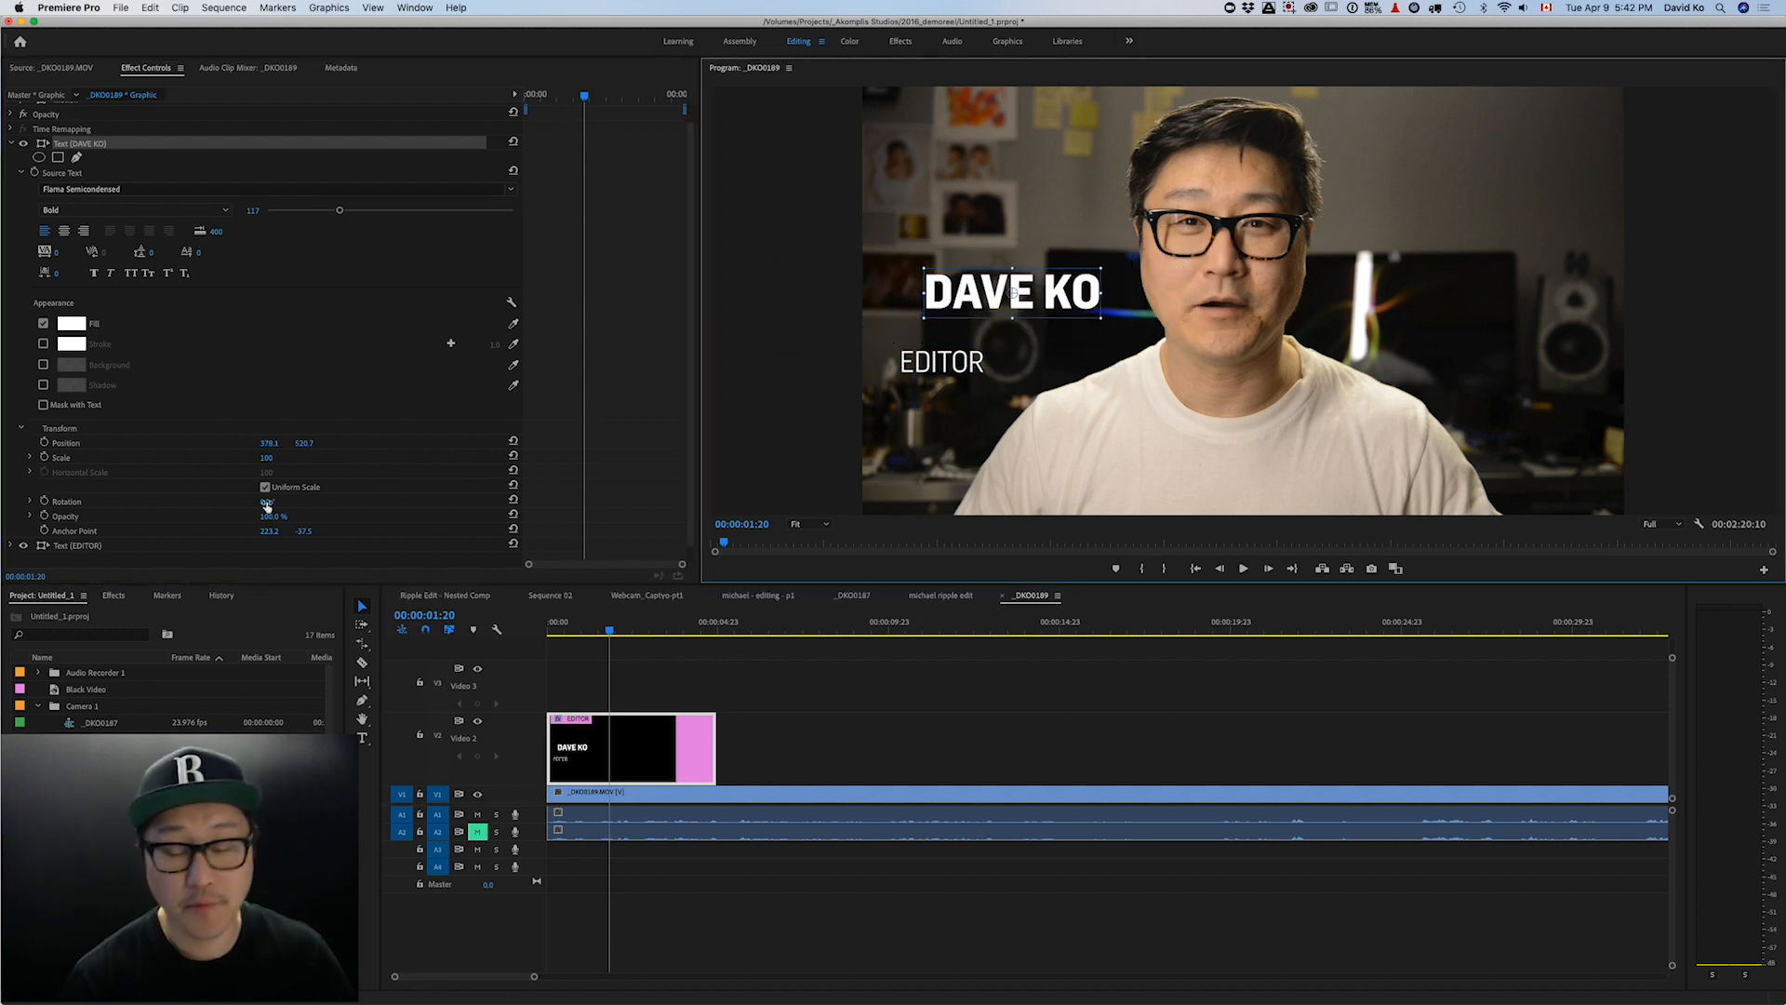
left_click_drag(267, 505, 281, 505)
left_click_drag(275, 507, 693, 507)
left_click(276, 501)
type("0")
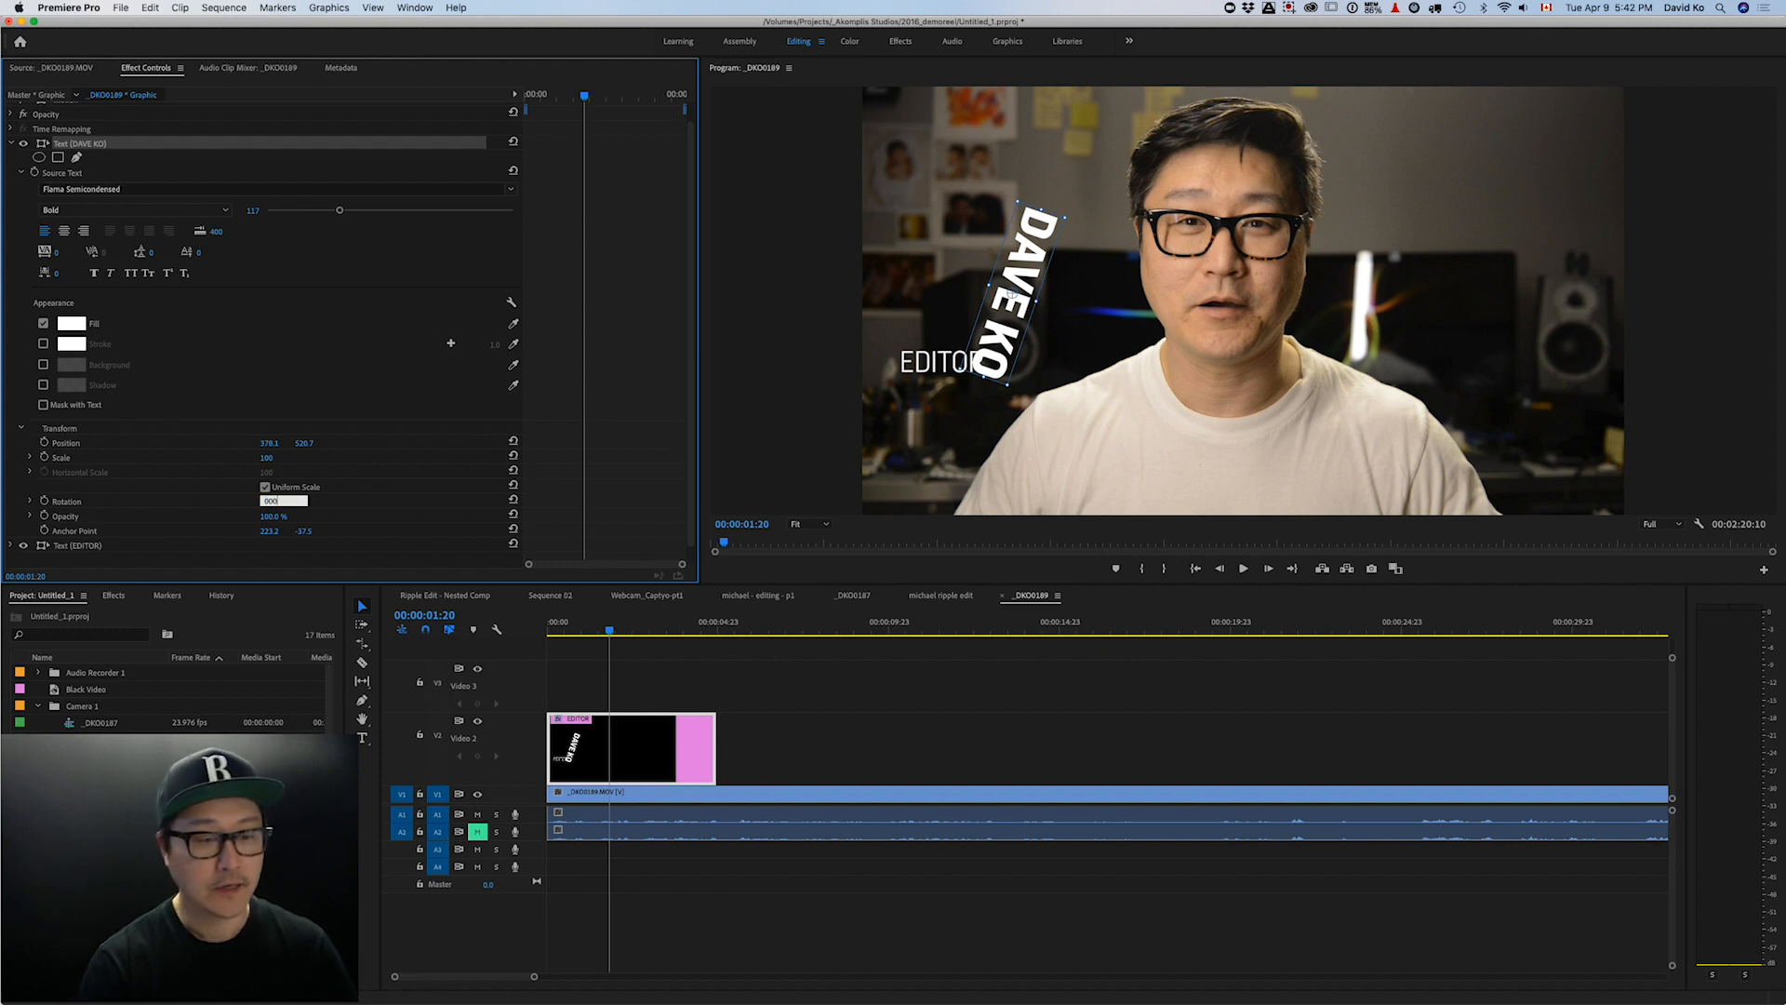
key("Return")
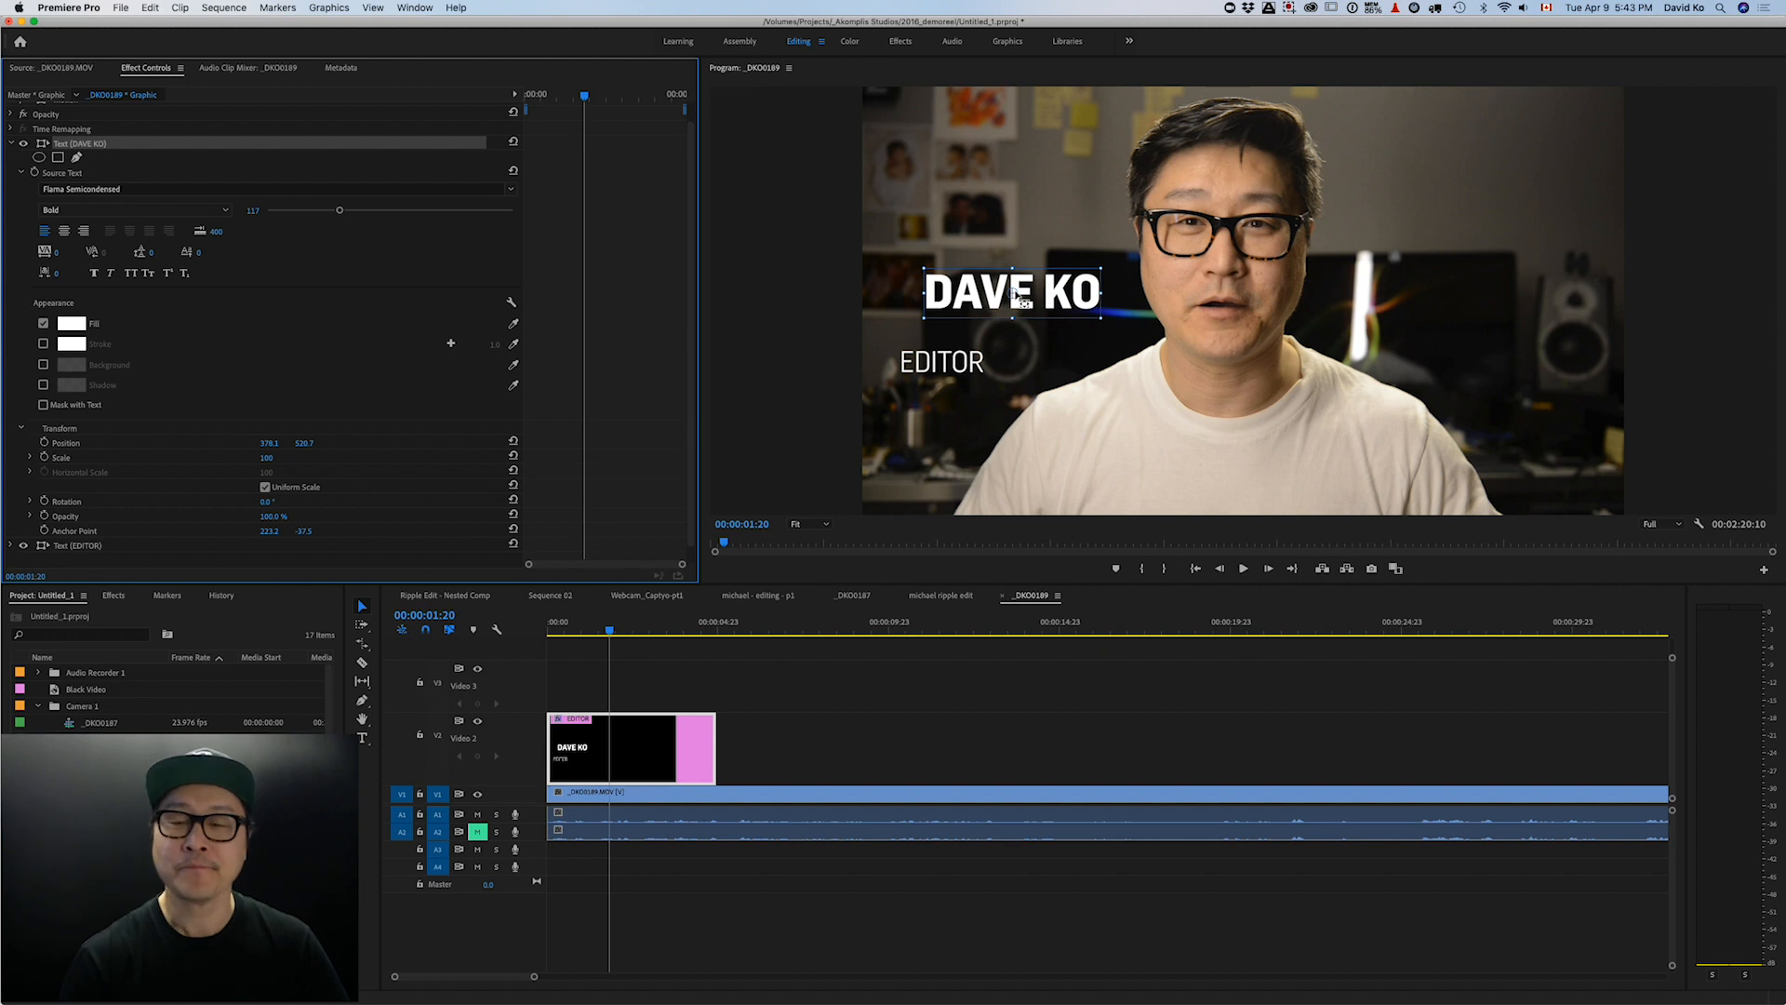
left_click_drag(997, 291, 967, 323)
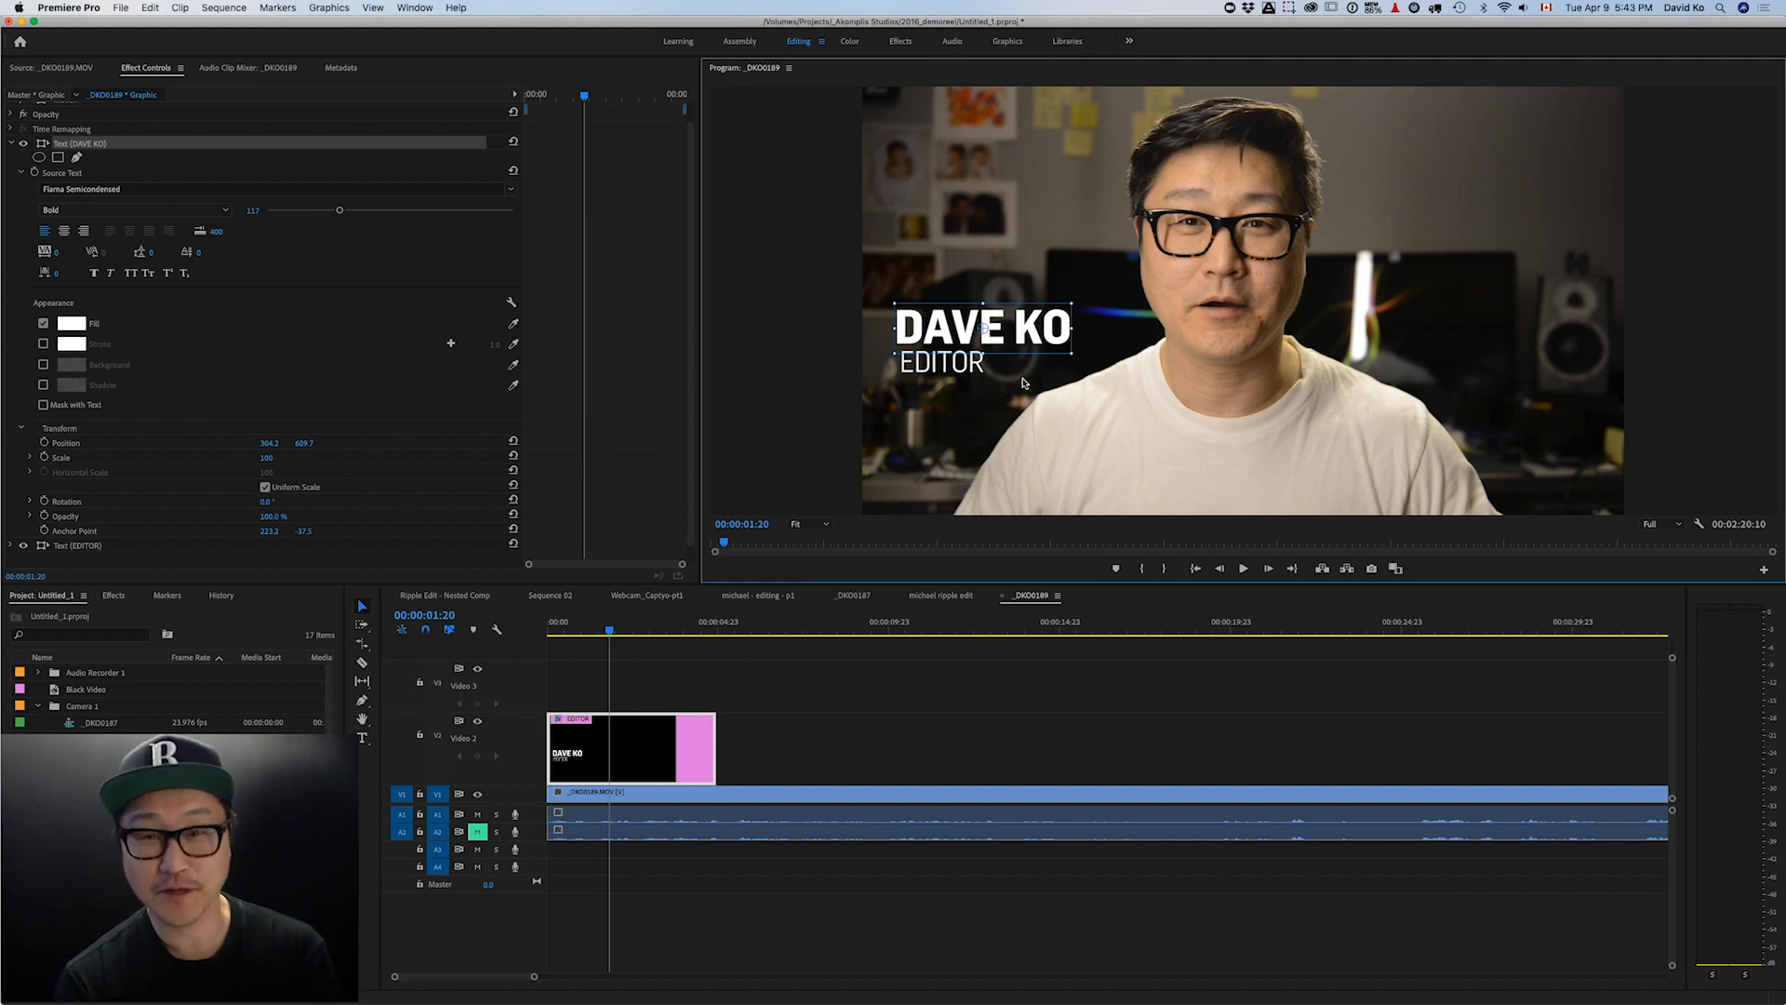
left_click(918, 367)
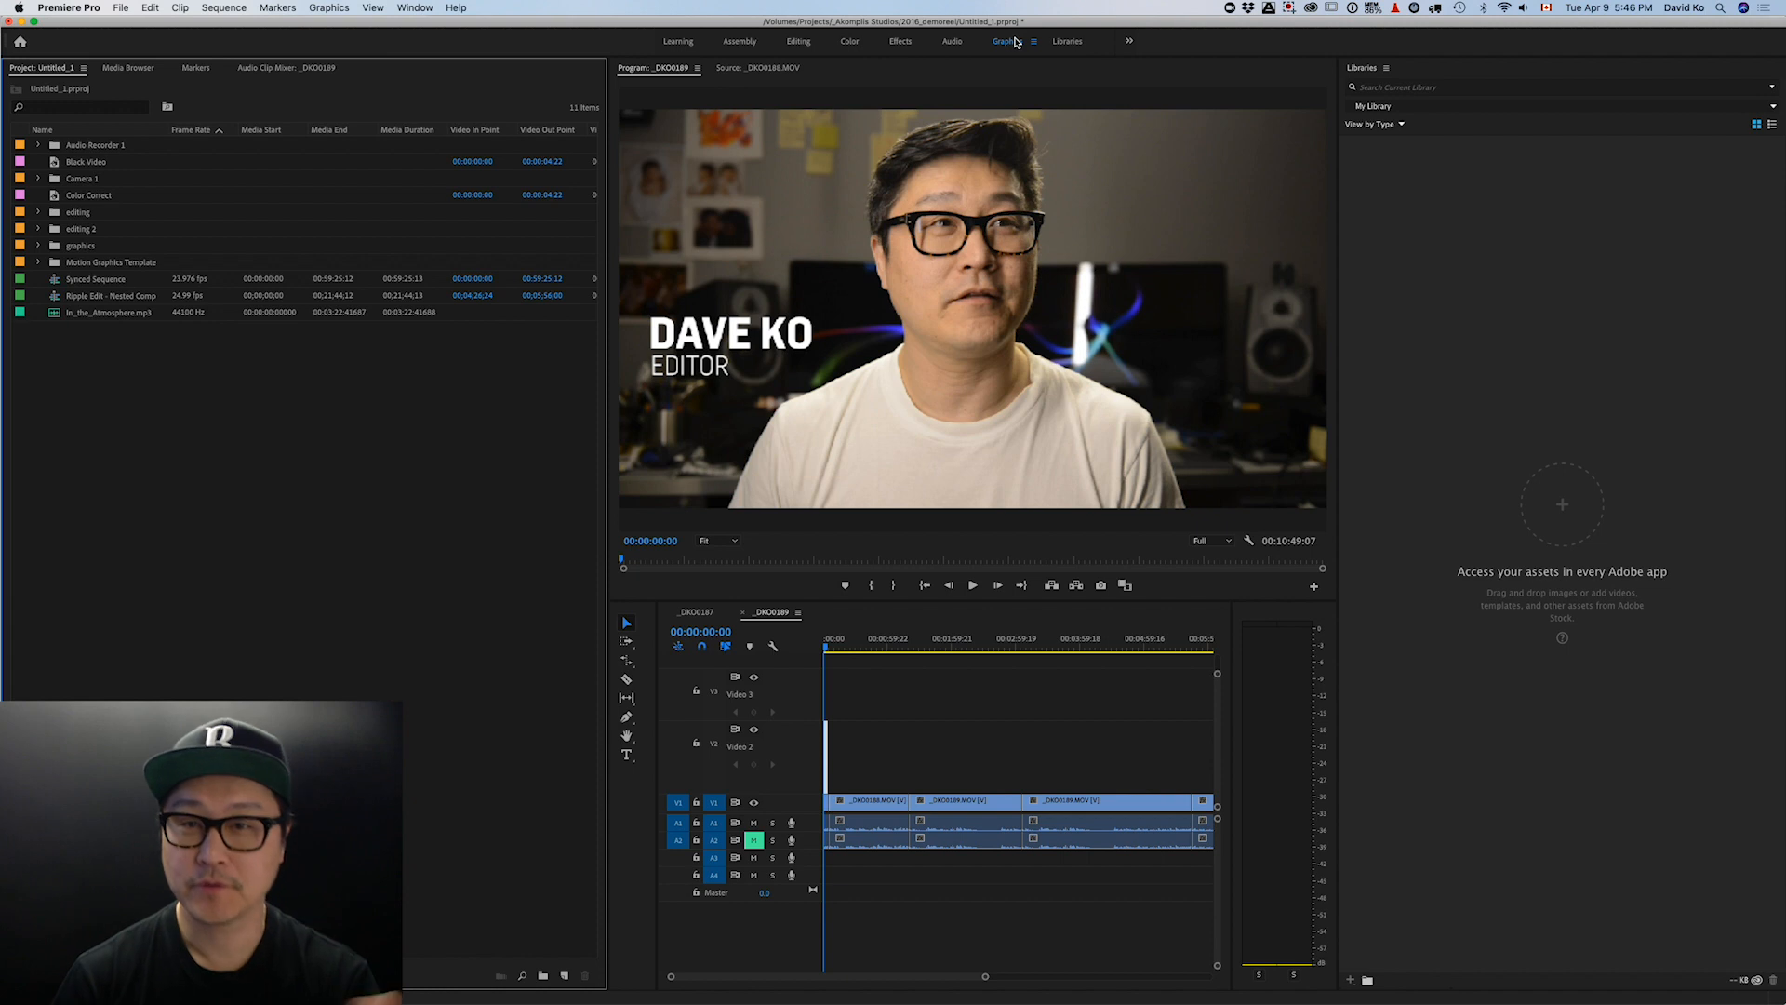
- In the Graphics workspace, drag the Gaming Intro template onto track V2 of the timeline
left_click(1014, 41)
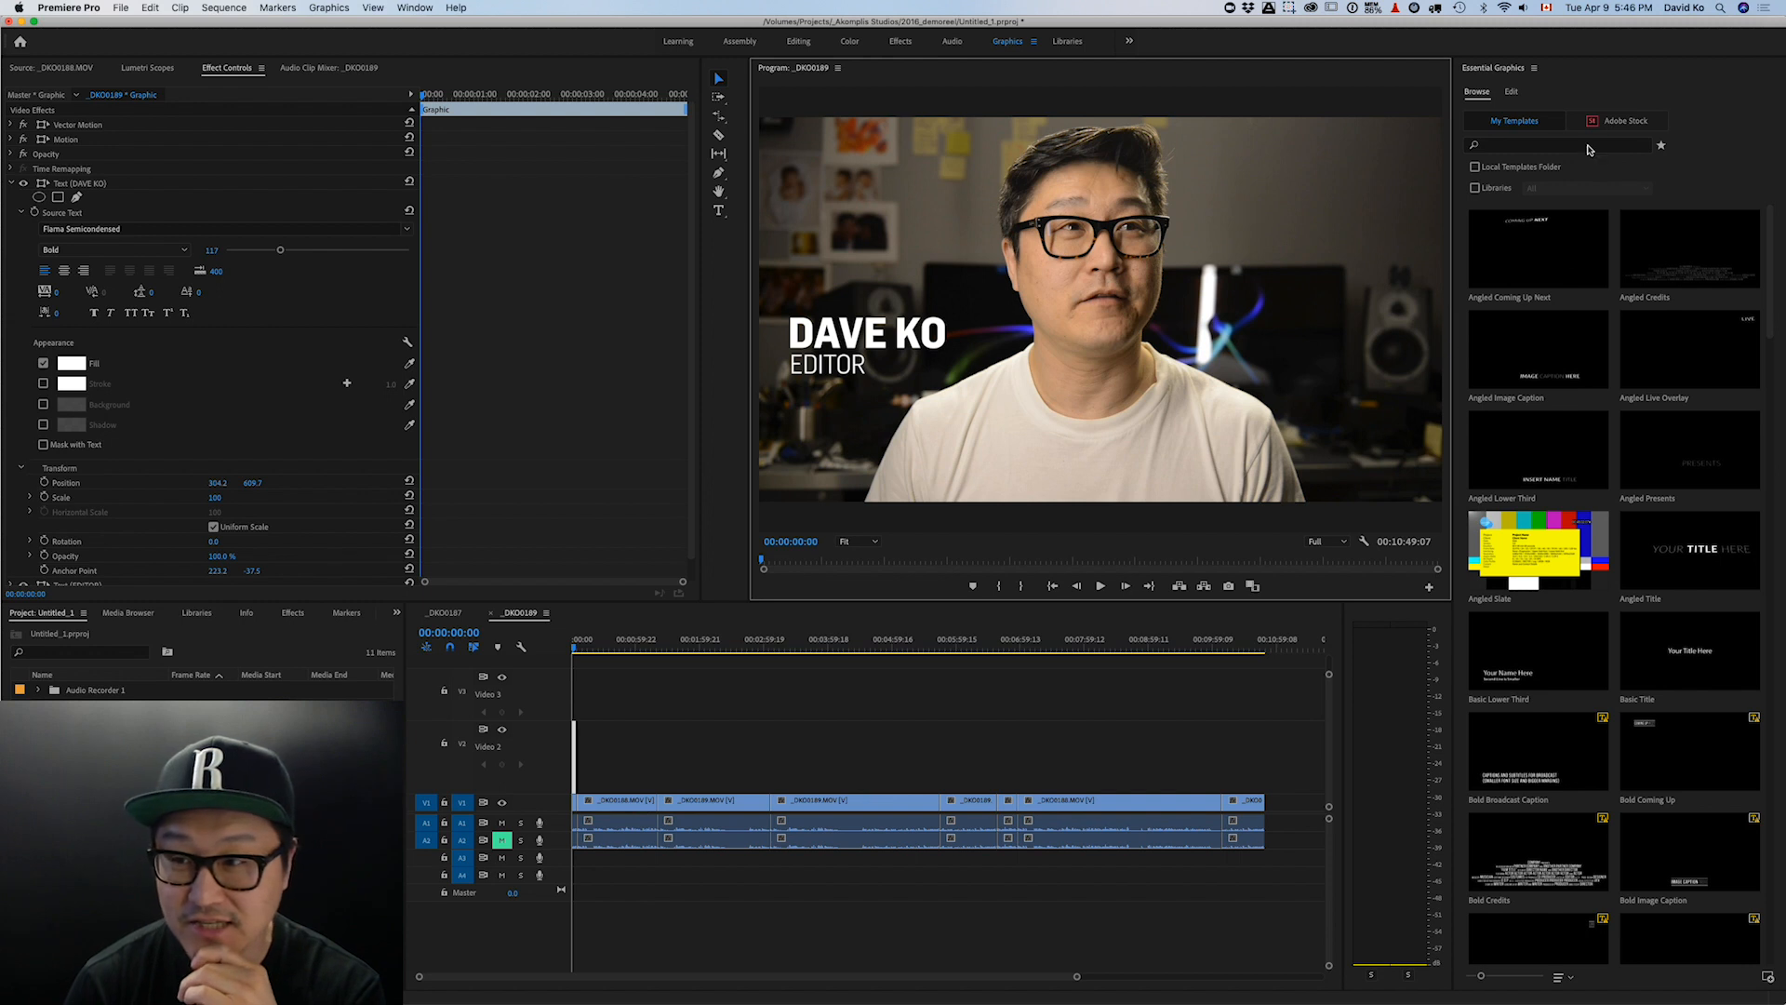
scroll(1662, 418, "down", 20)
scroll(1662, 418, "down", 6)
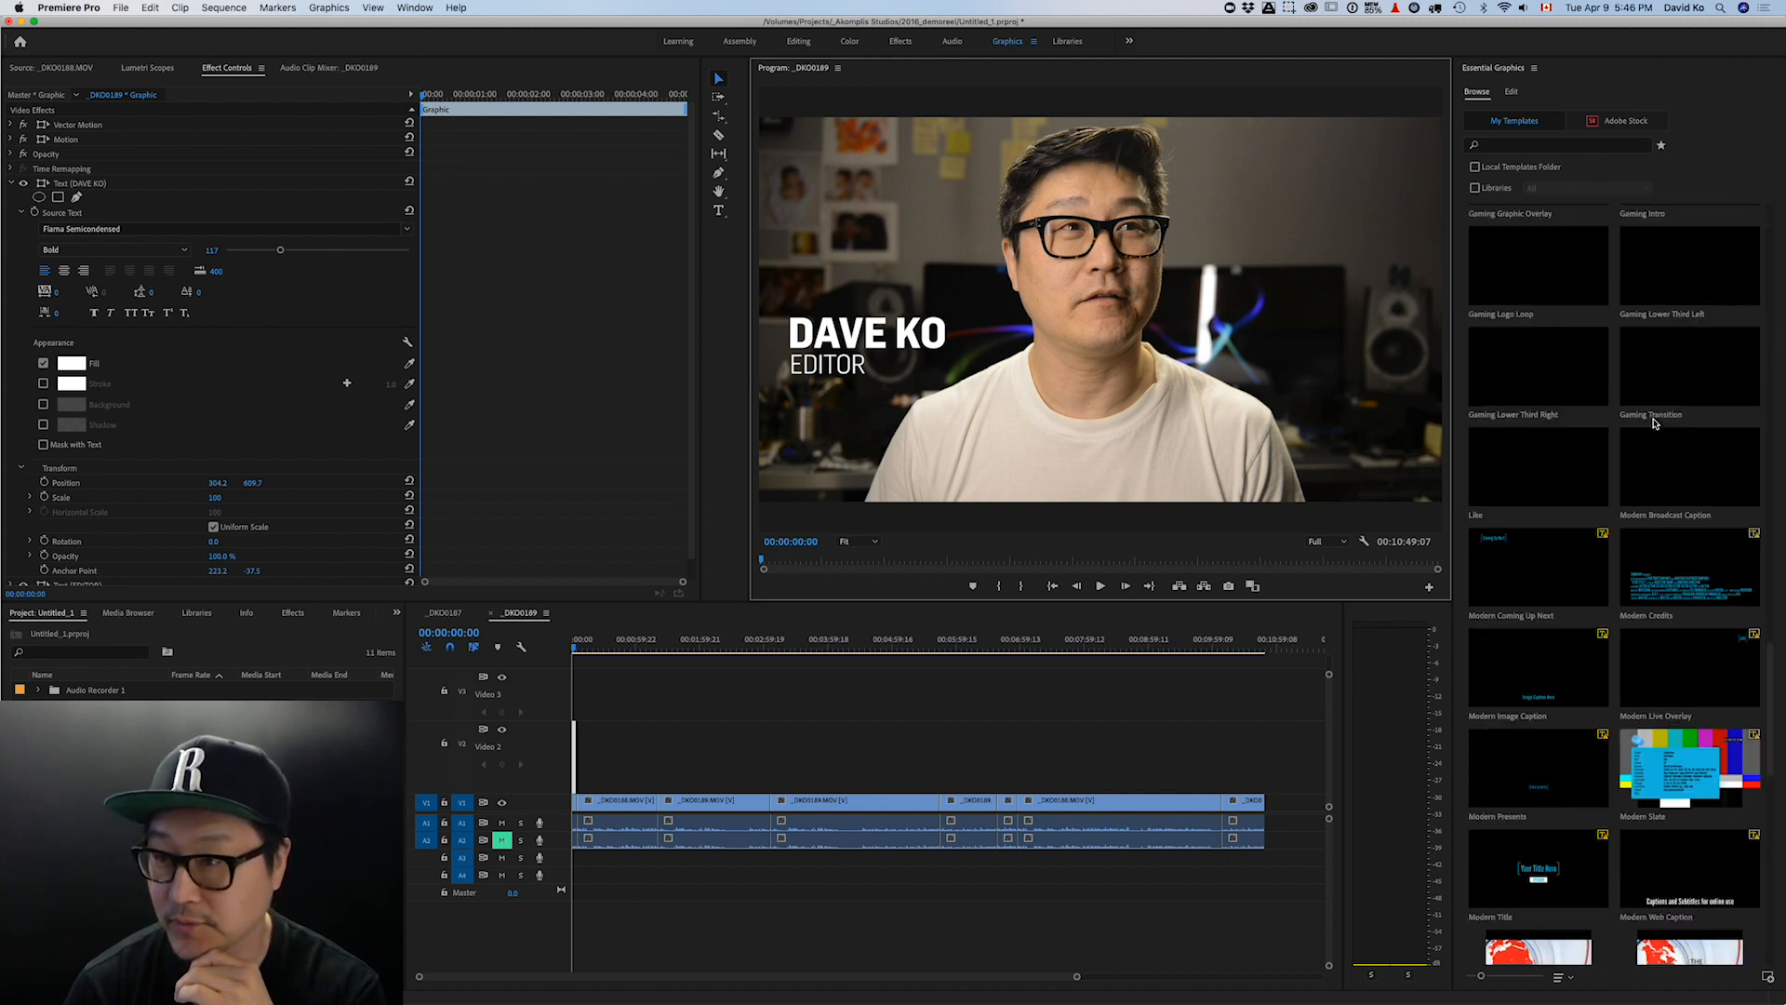
scroll(1655, 424, "up", 10)
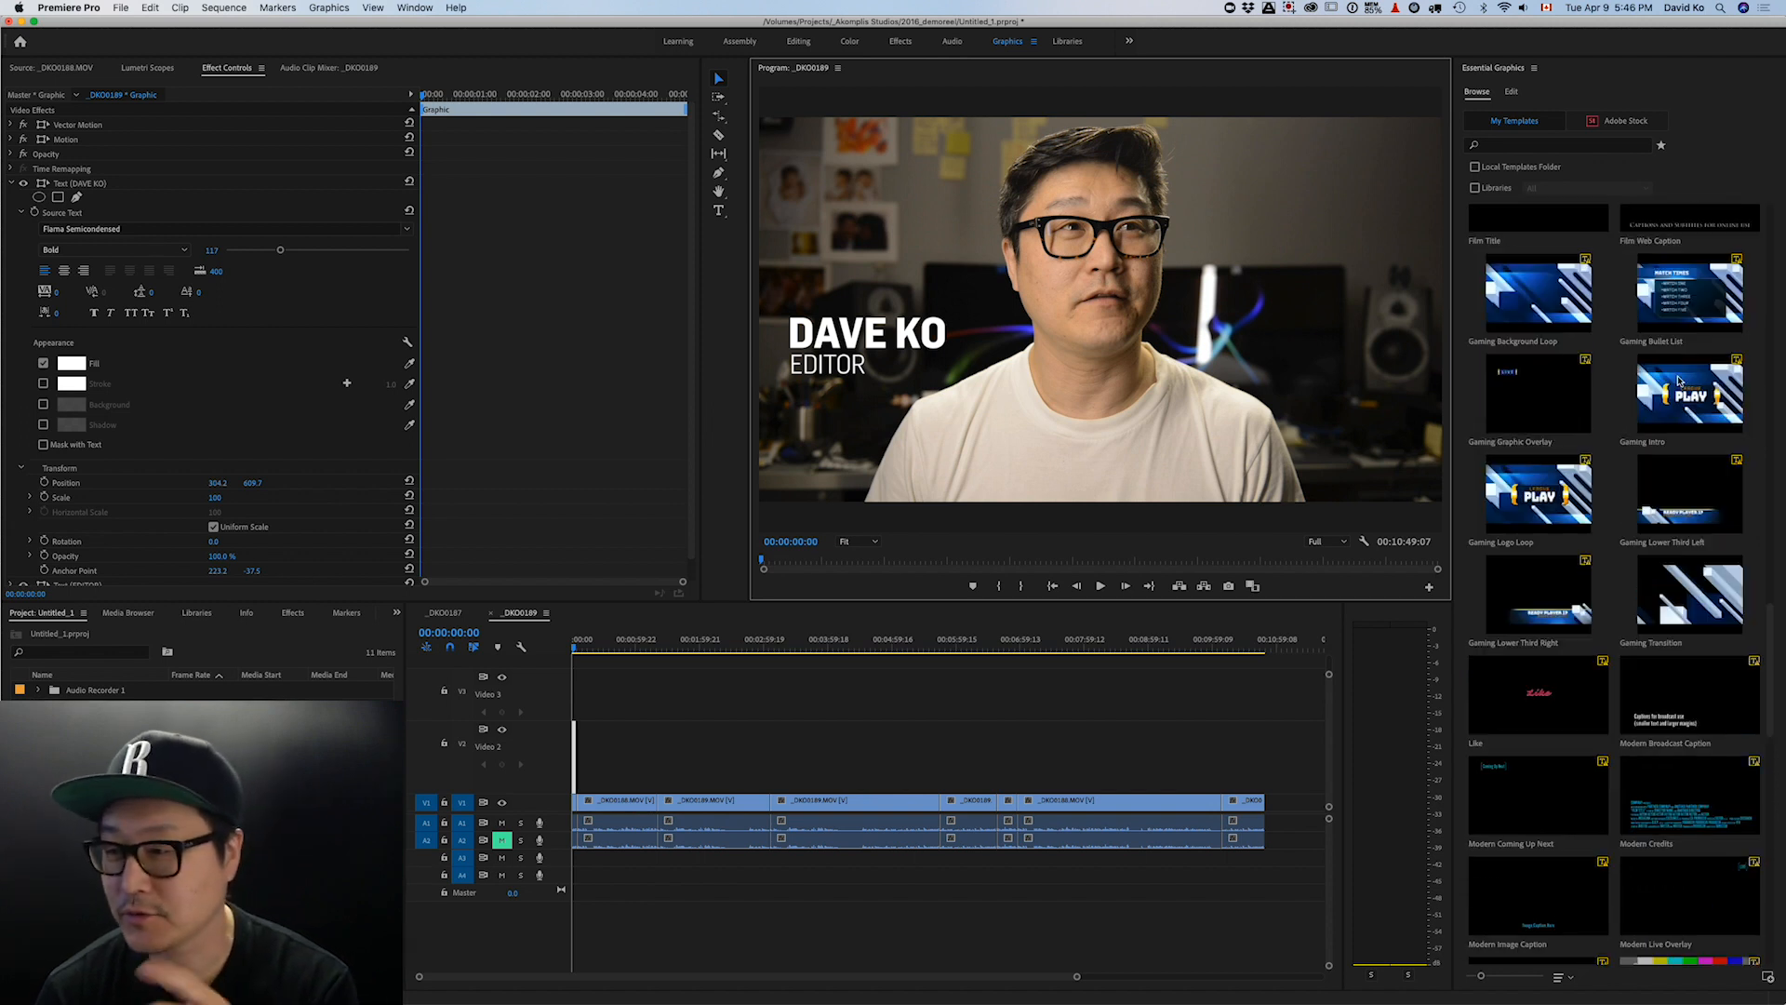
left_click_drag(1700, 385, 668, 744)
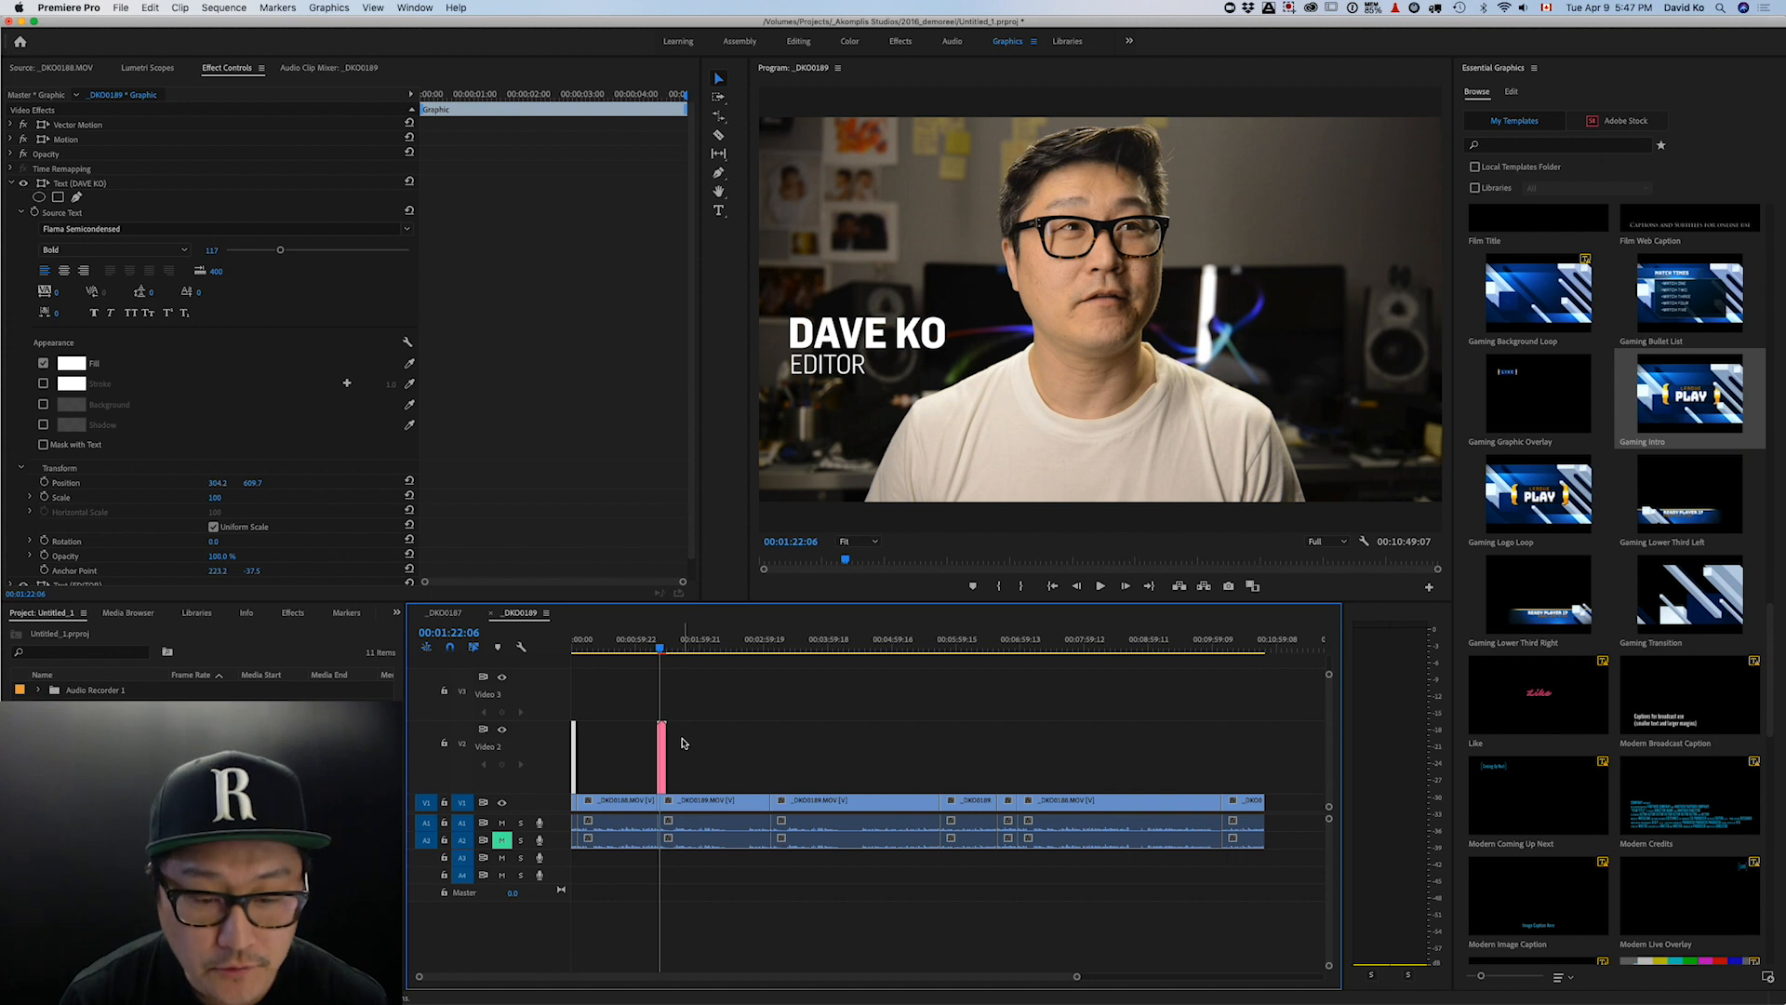
- Zoom the timeline and load the Gaming Intro clip, exposing its League / PLAY settings
key("=")
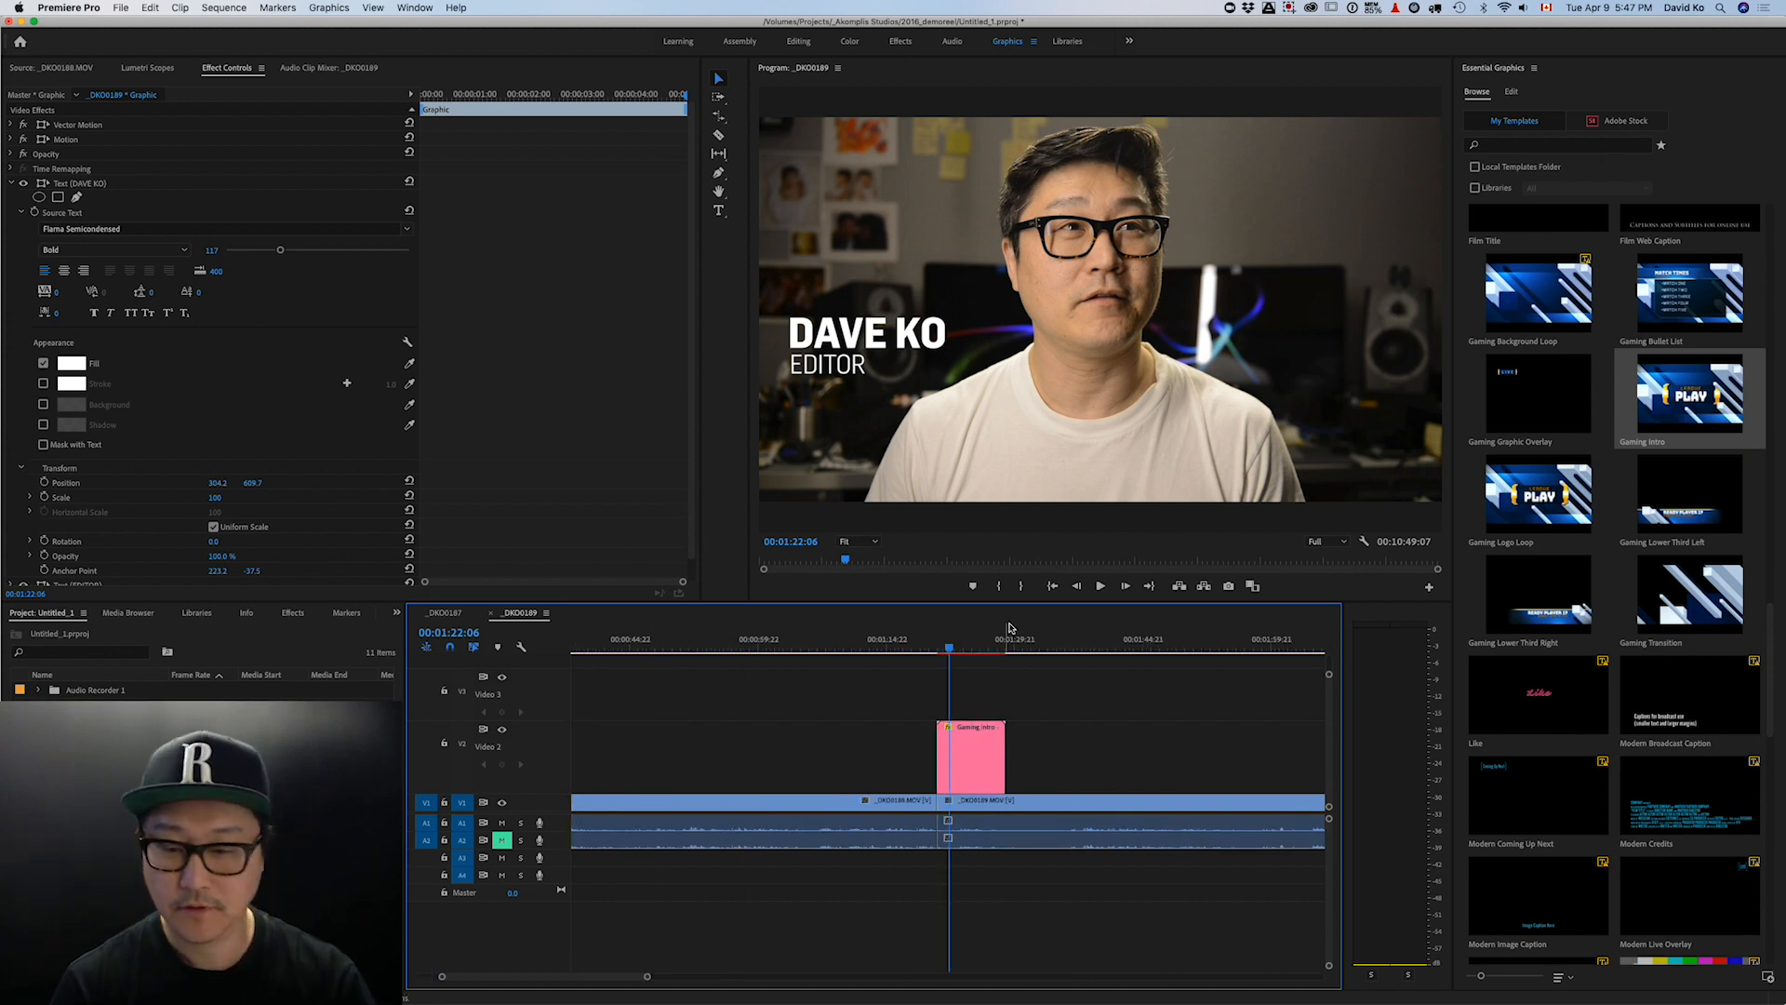
left_click(963, 648)
left_click_drag(965, 649, 966, 649)
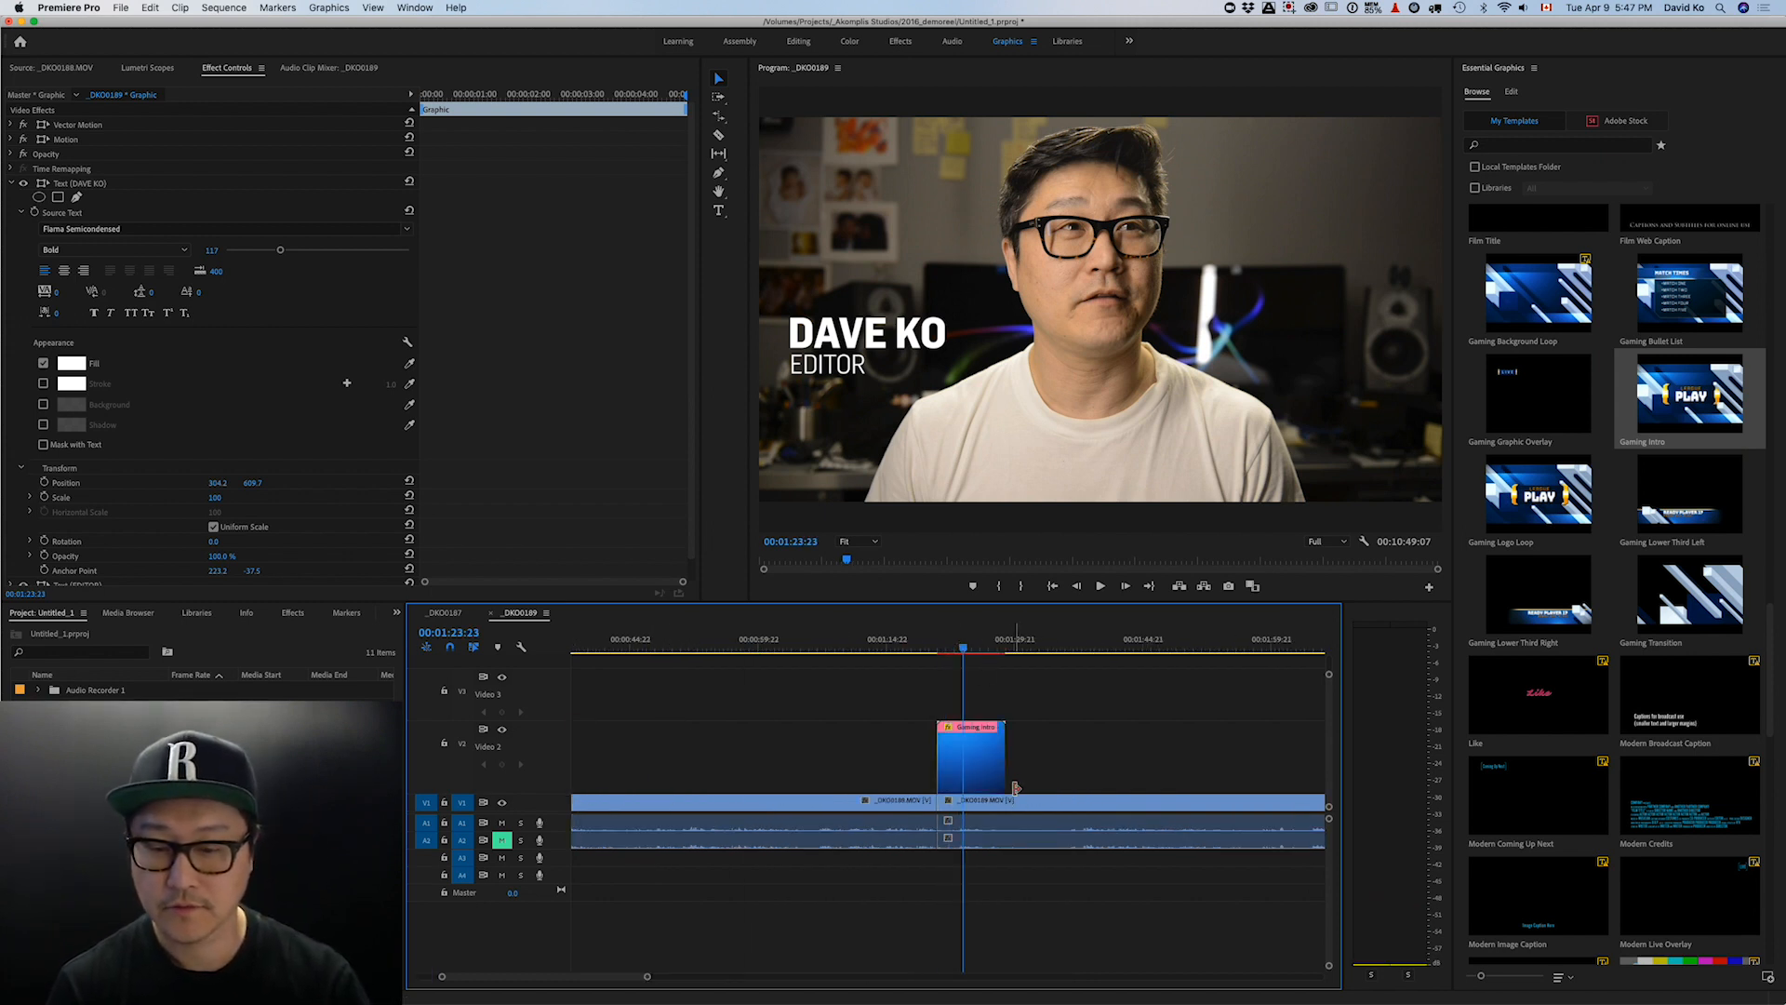
left_click_drag(1008, 770, 1052, 768)
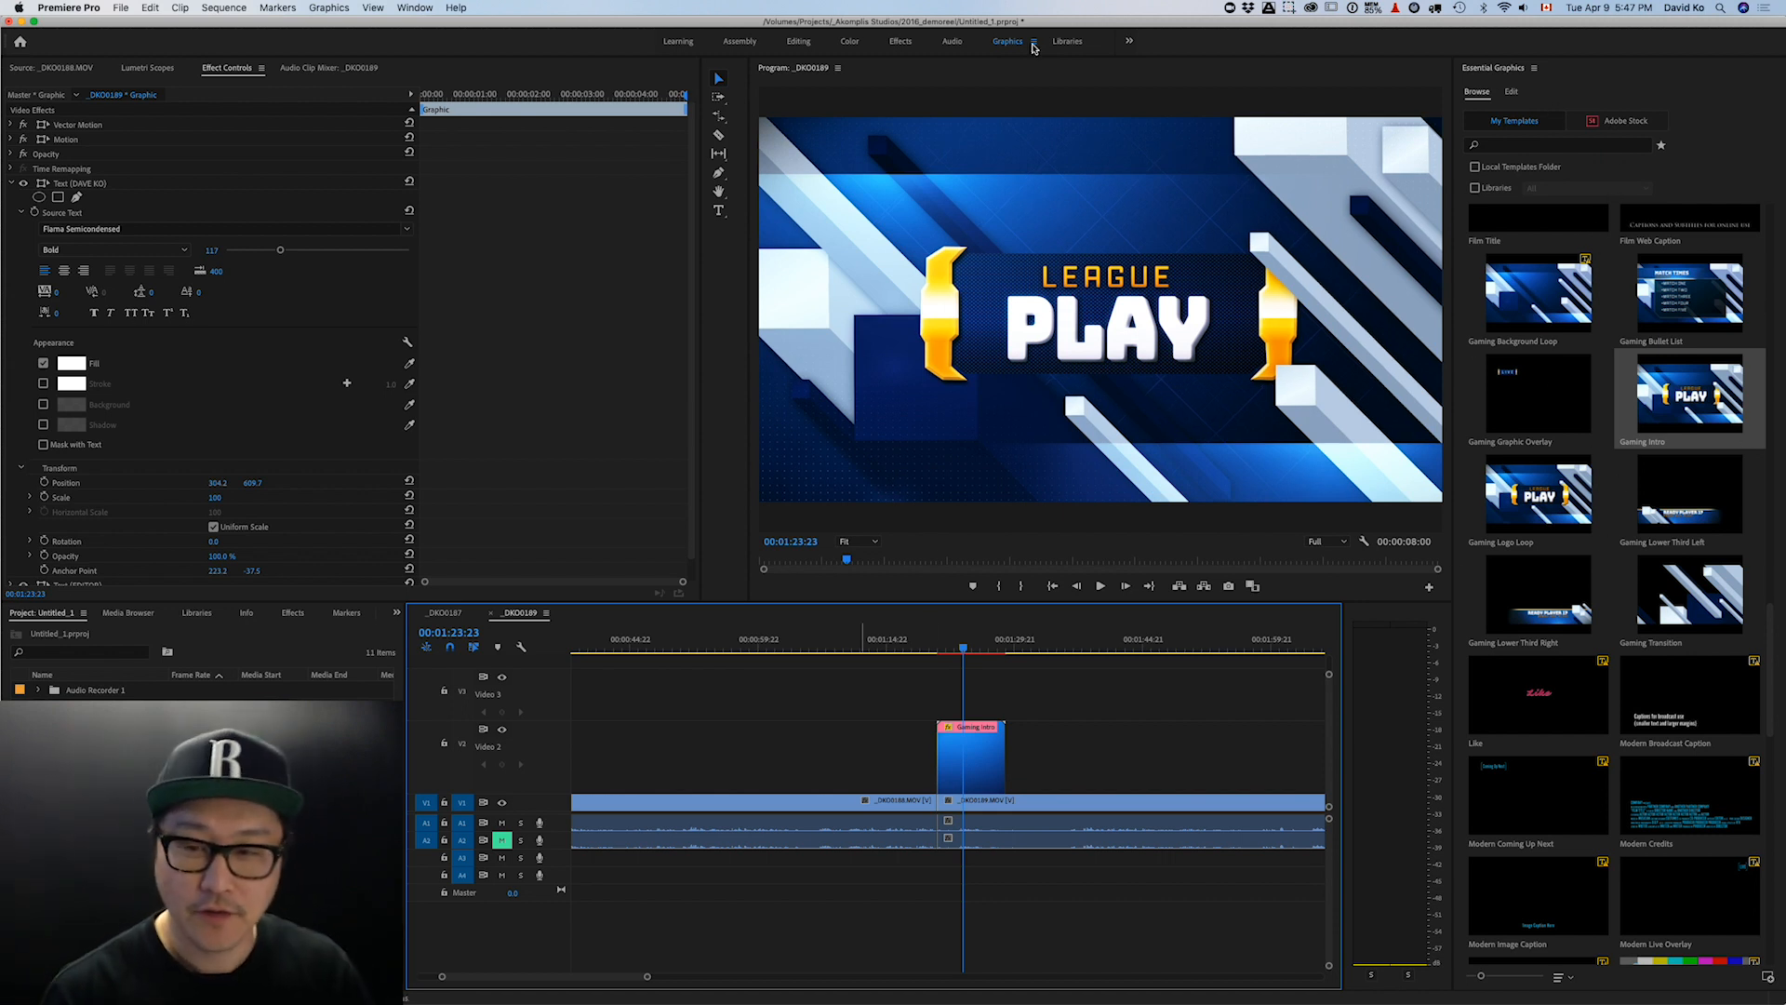
left_click(970, 774)
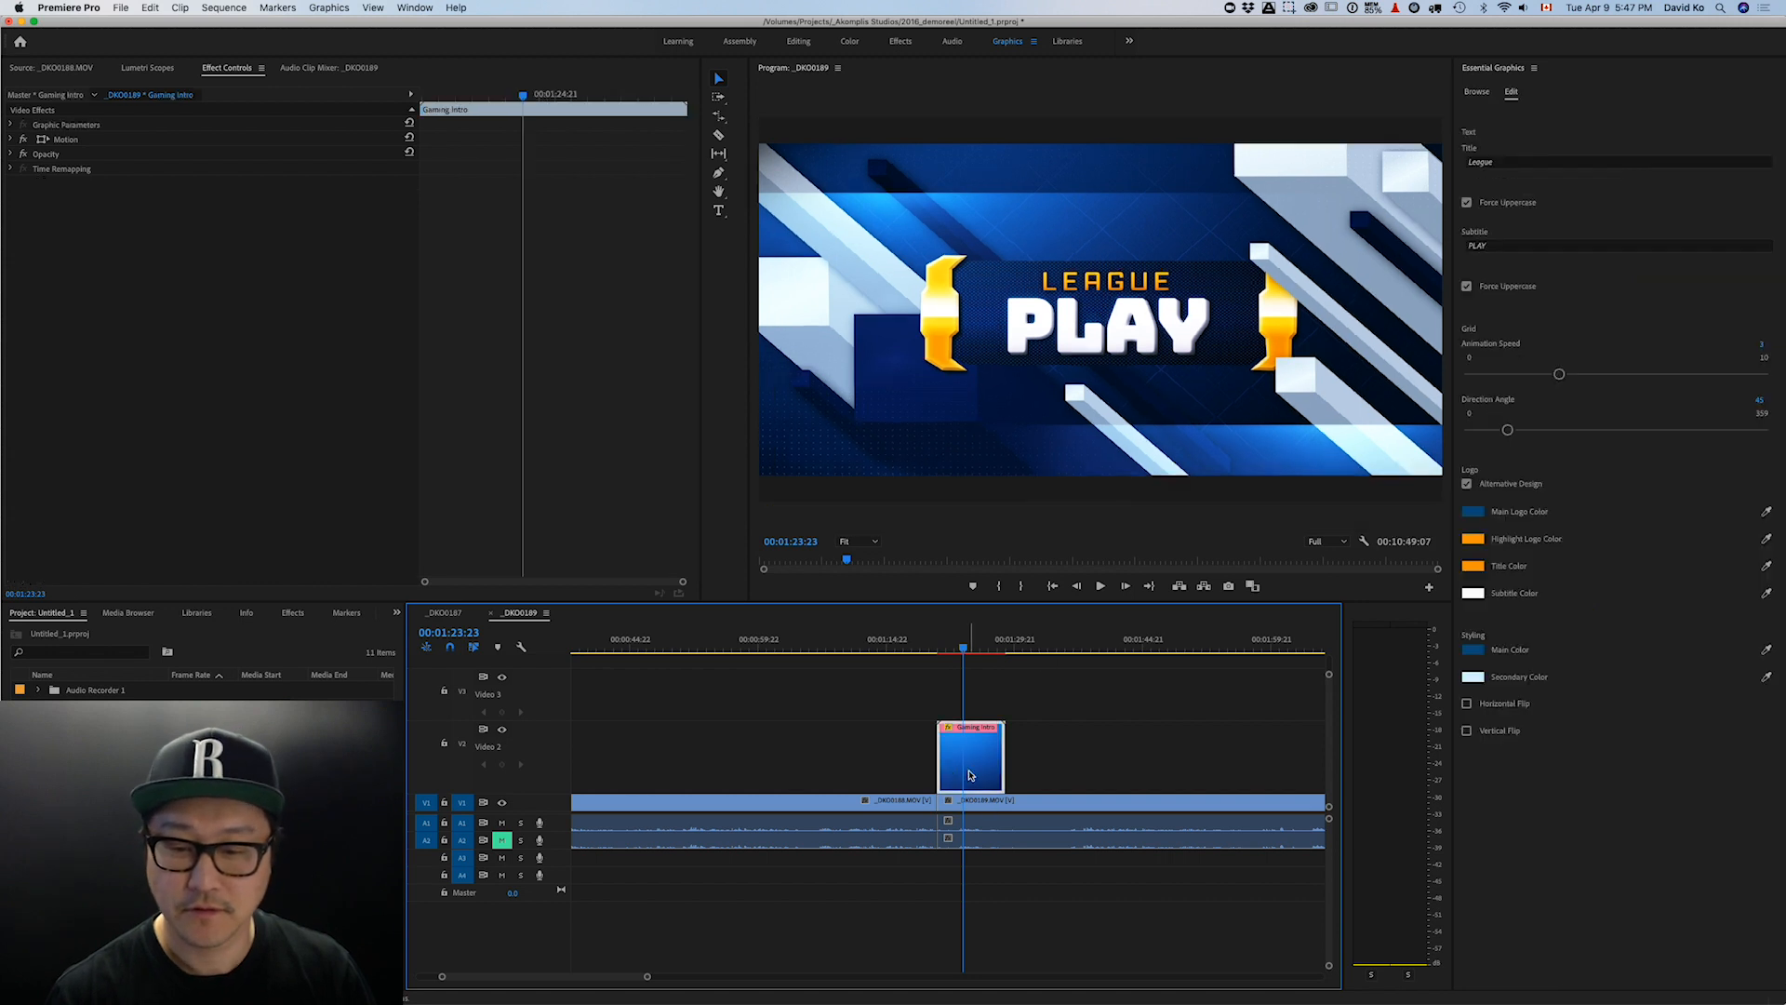
double_click(970, 775)
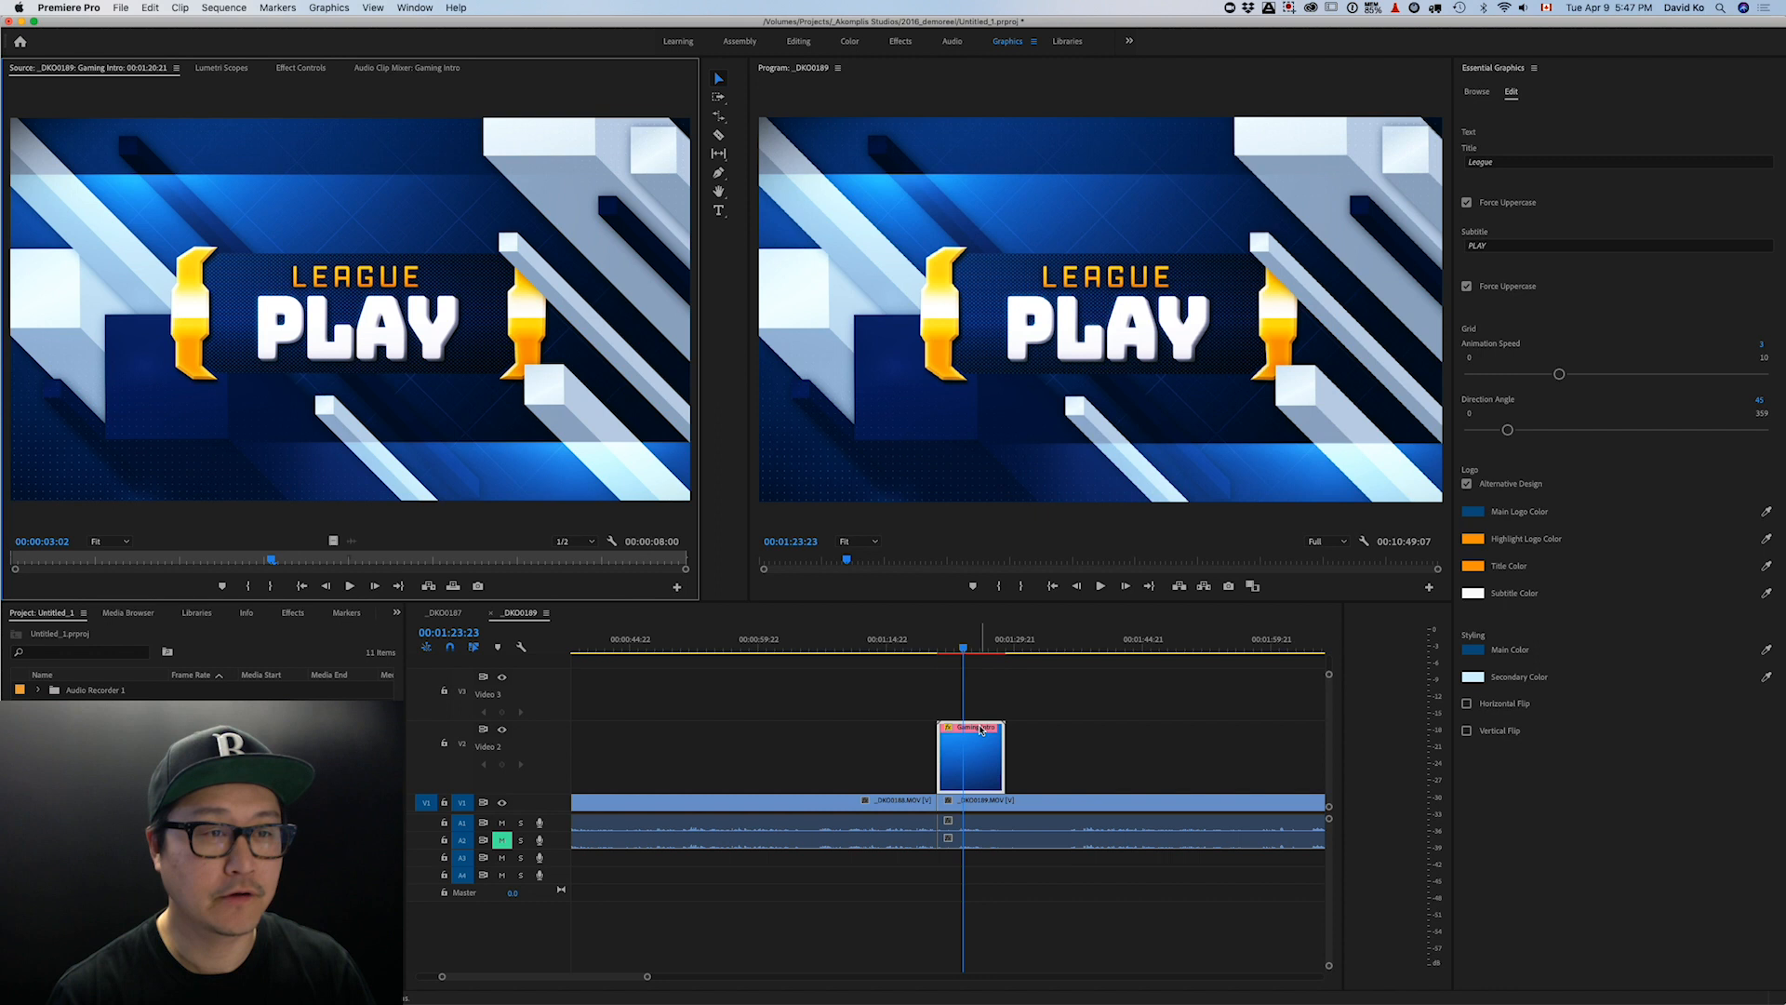
- Change the Gaming Intro title to 'Kid's League' and subtitle to 'STOP', then rewind the playhead
left_click(981, 730)
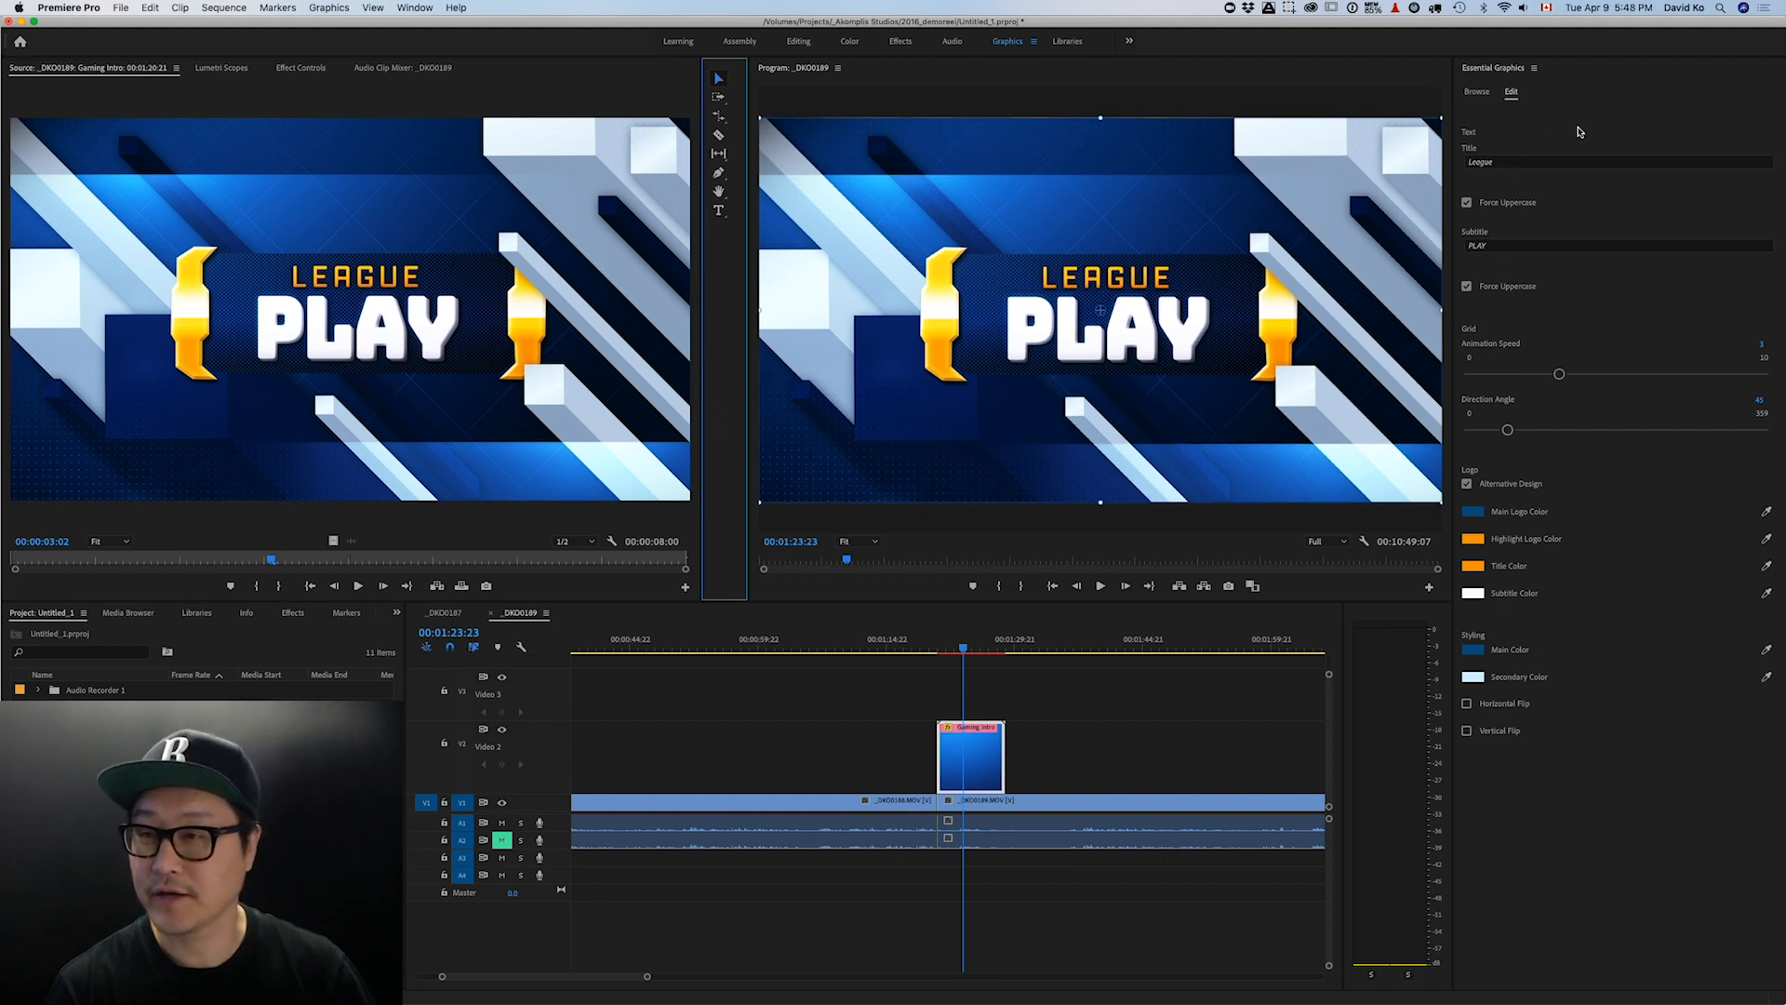
left_click(1506, 163)
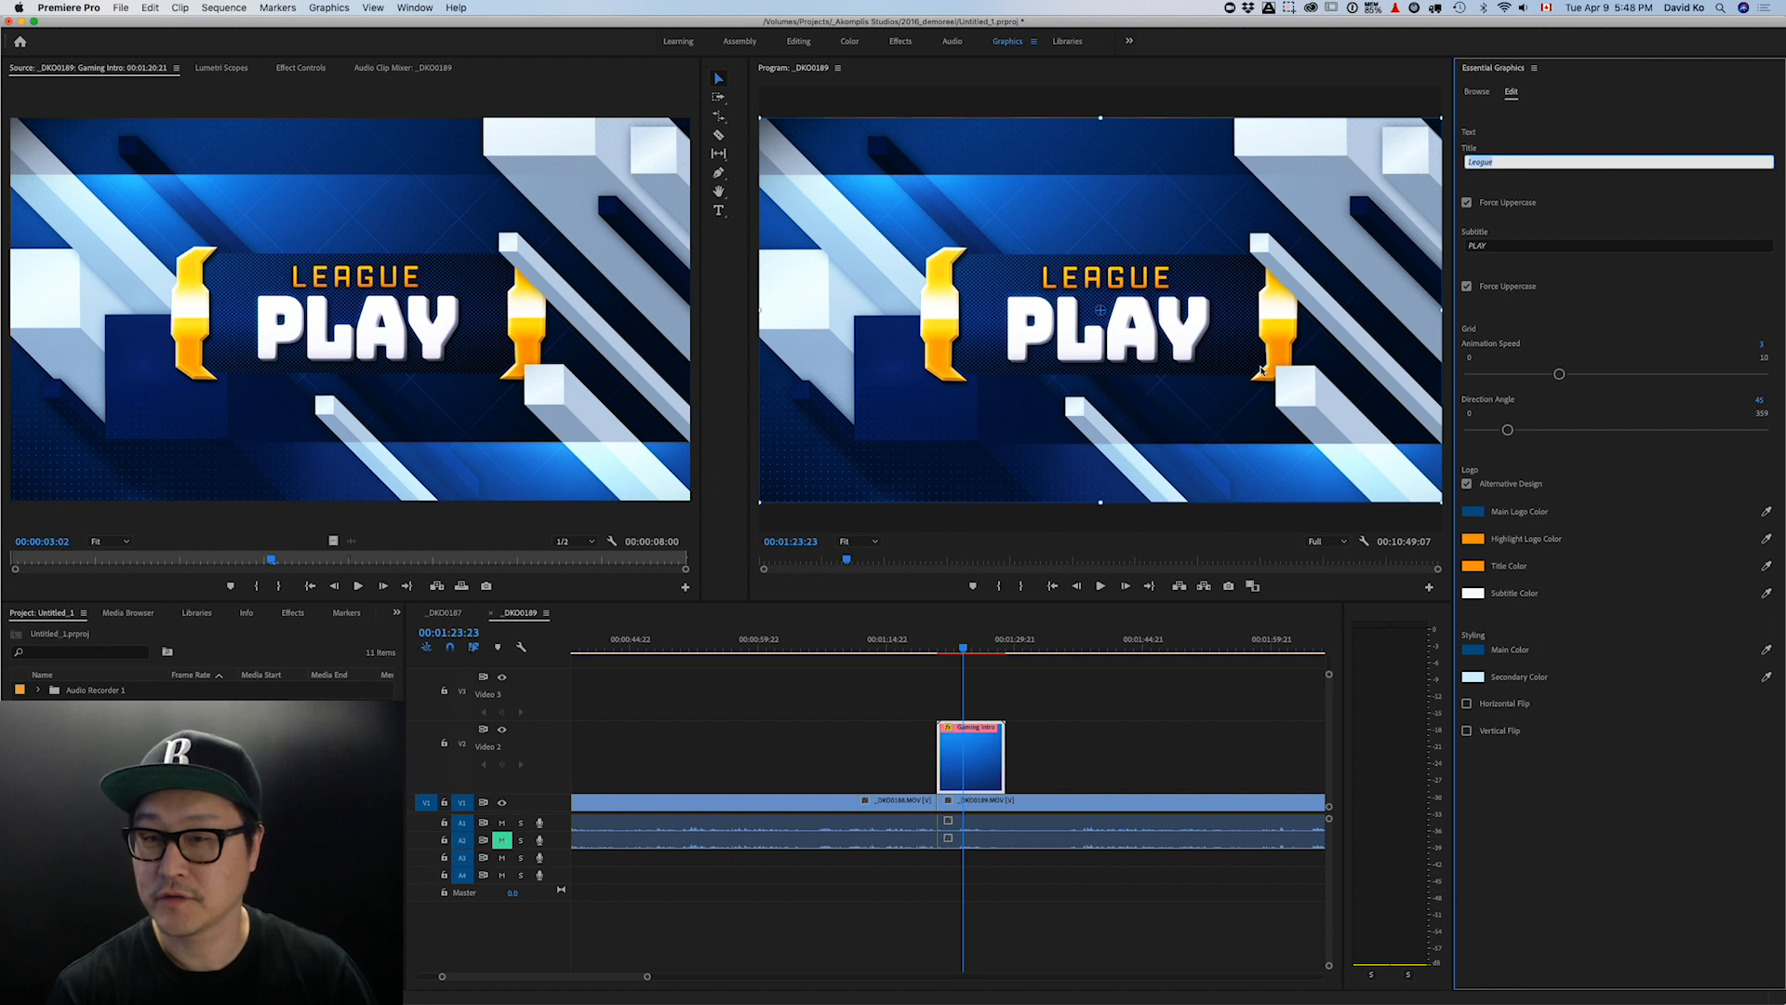
key("Right")
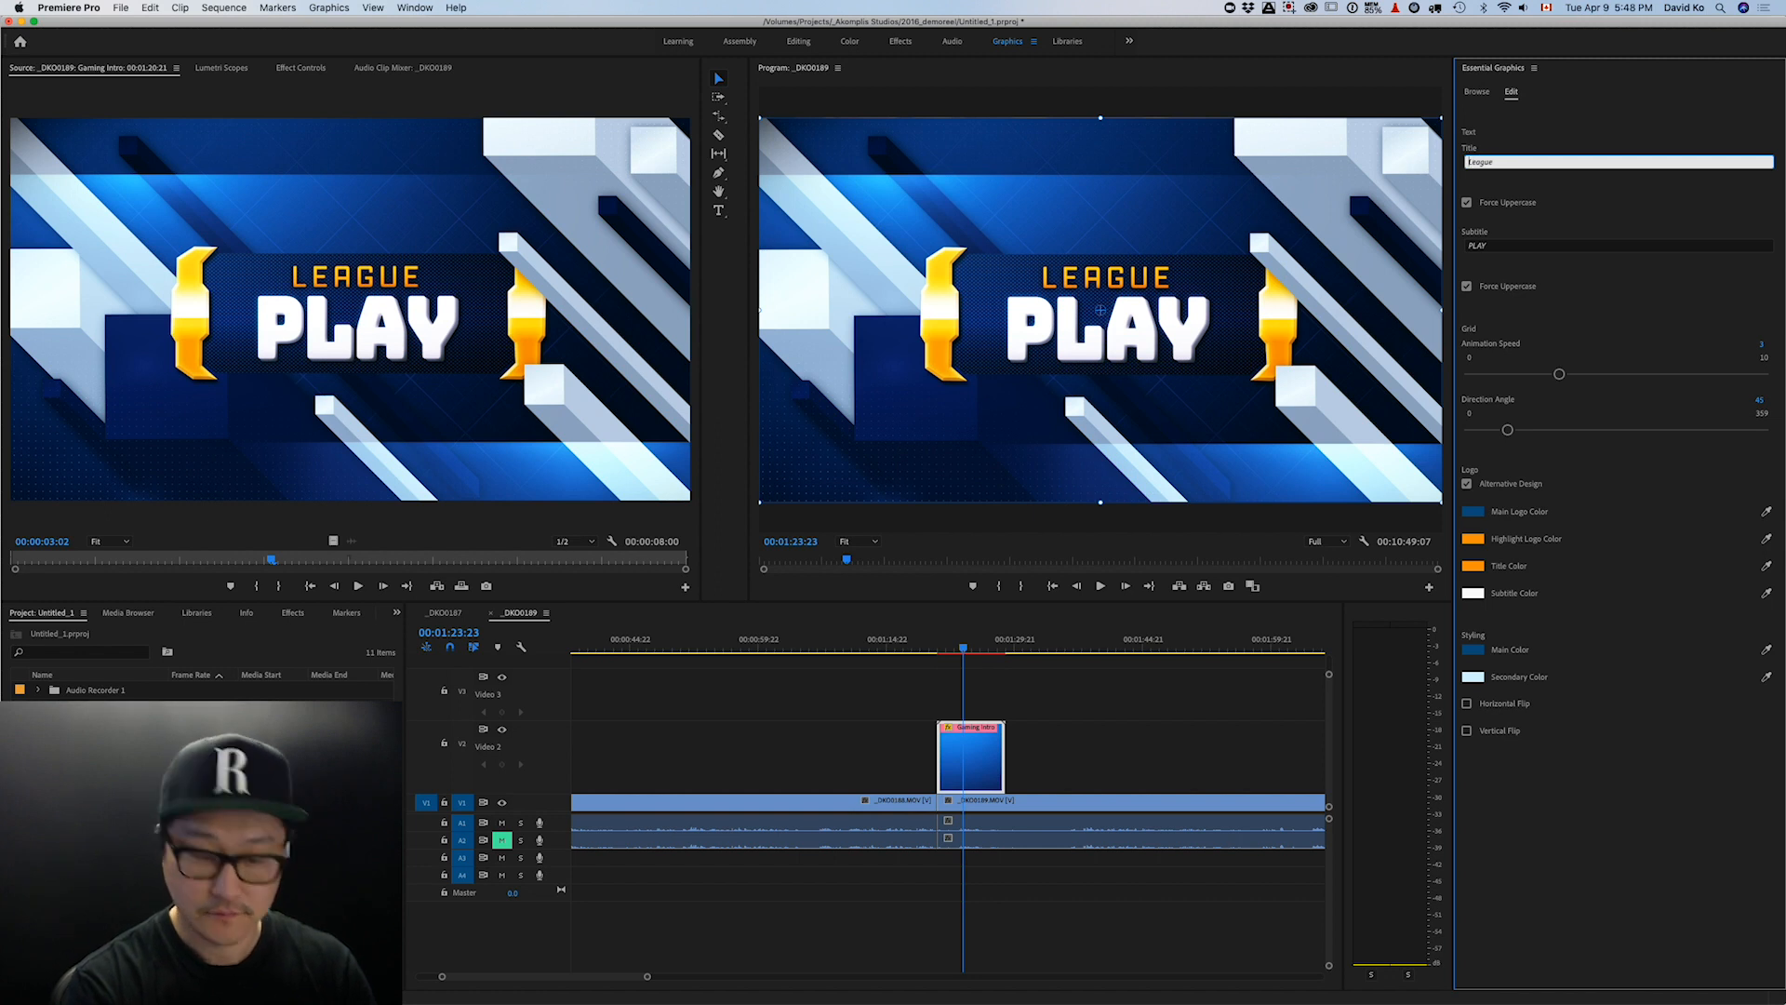
type("'s")
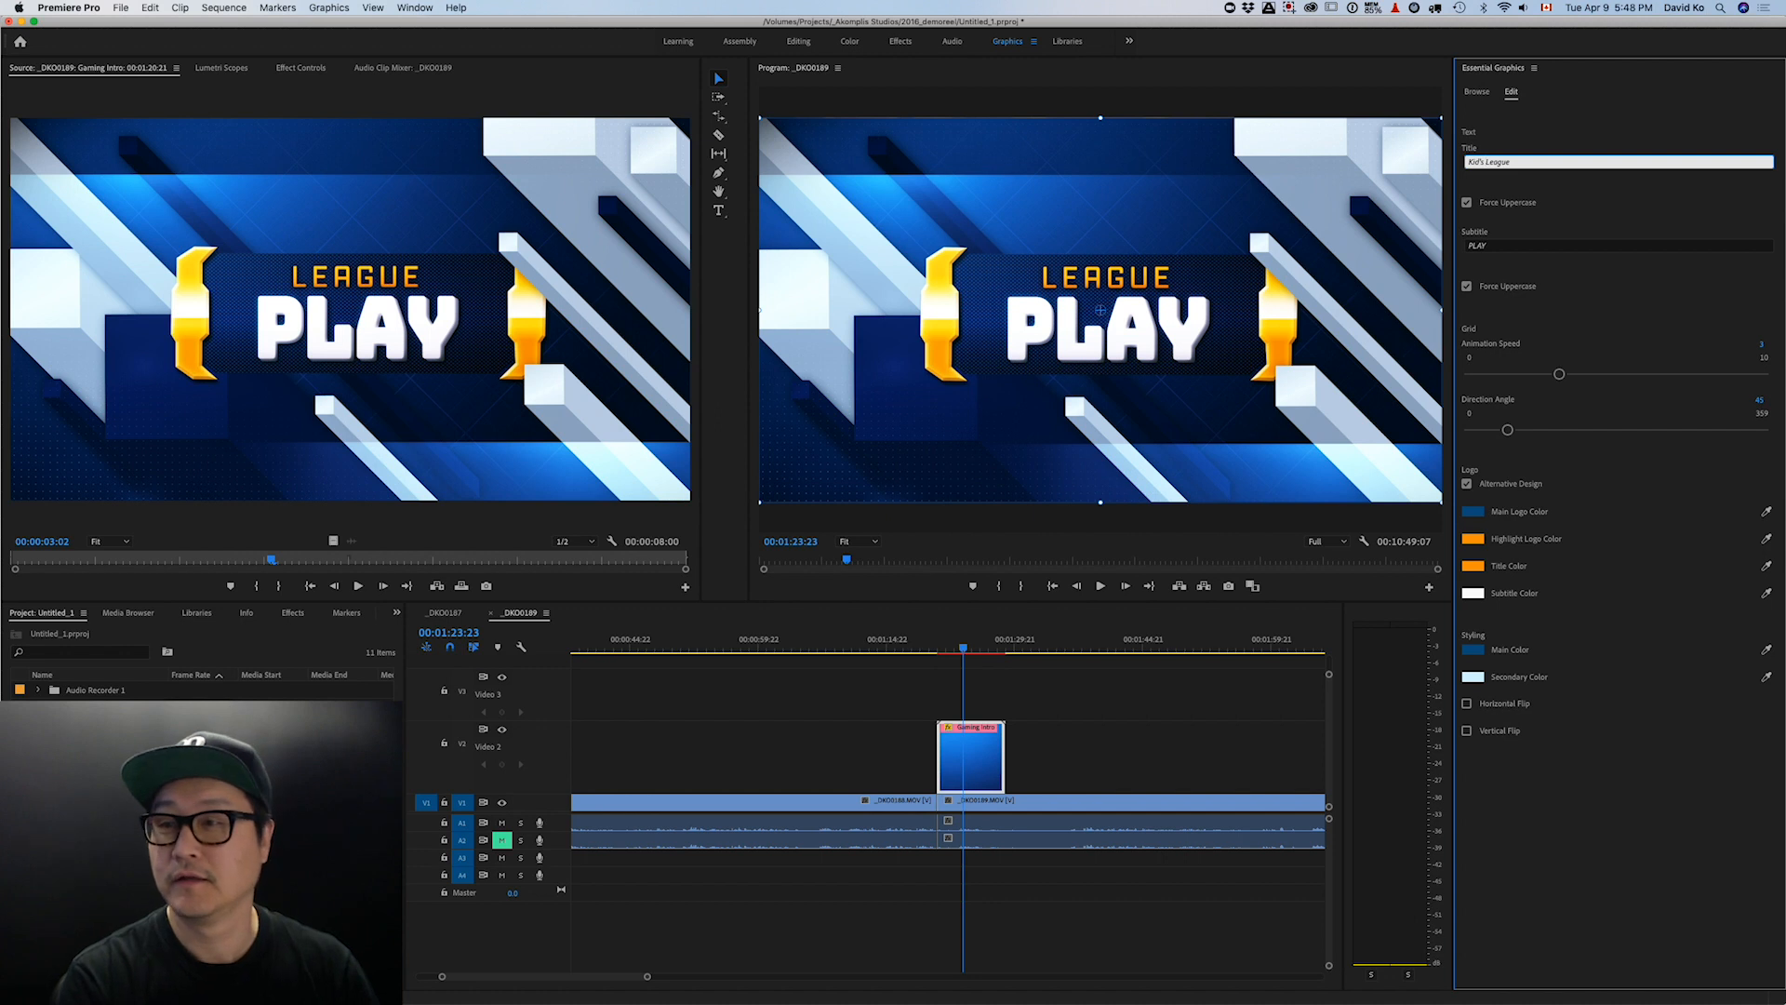
key("Return")
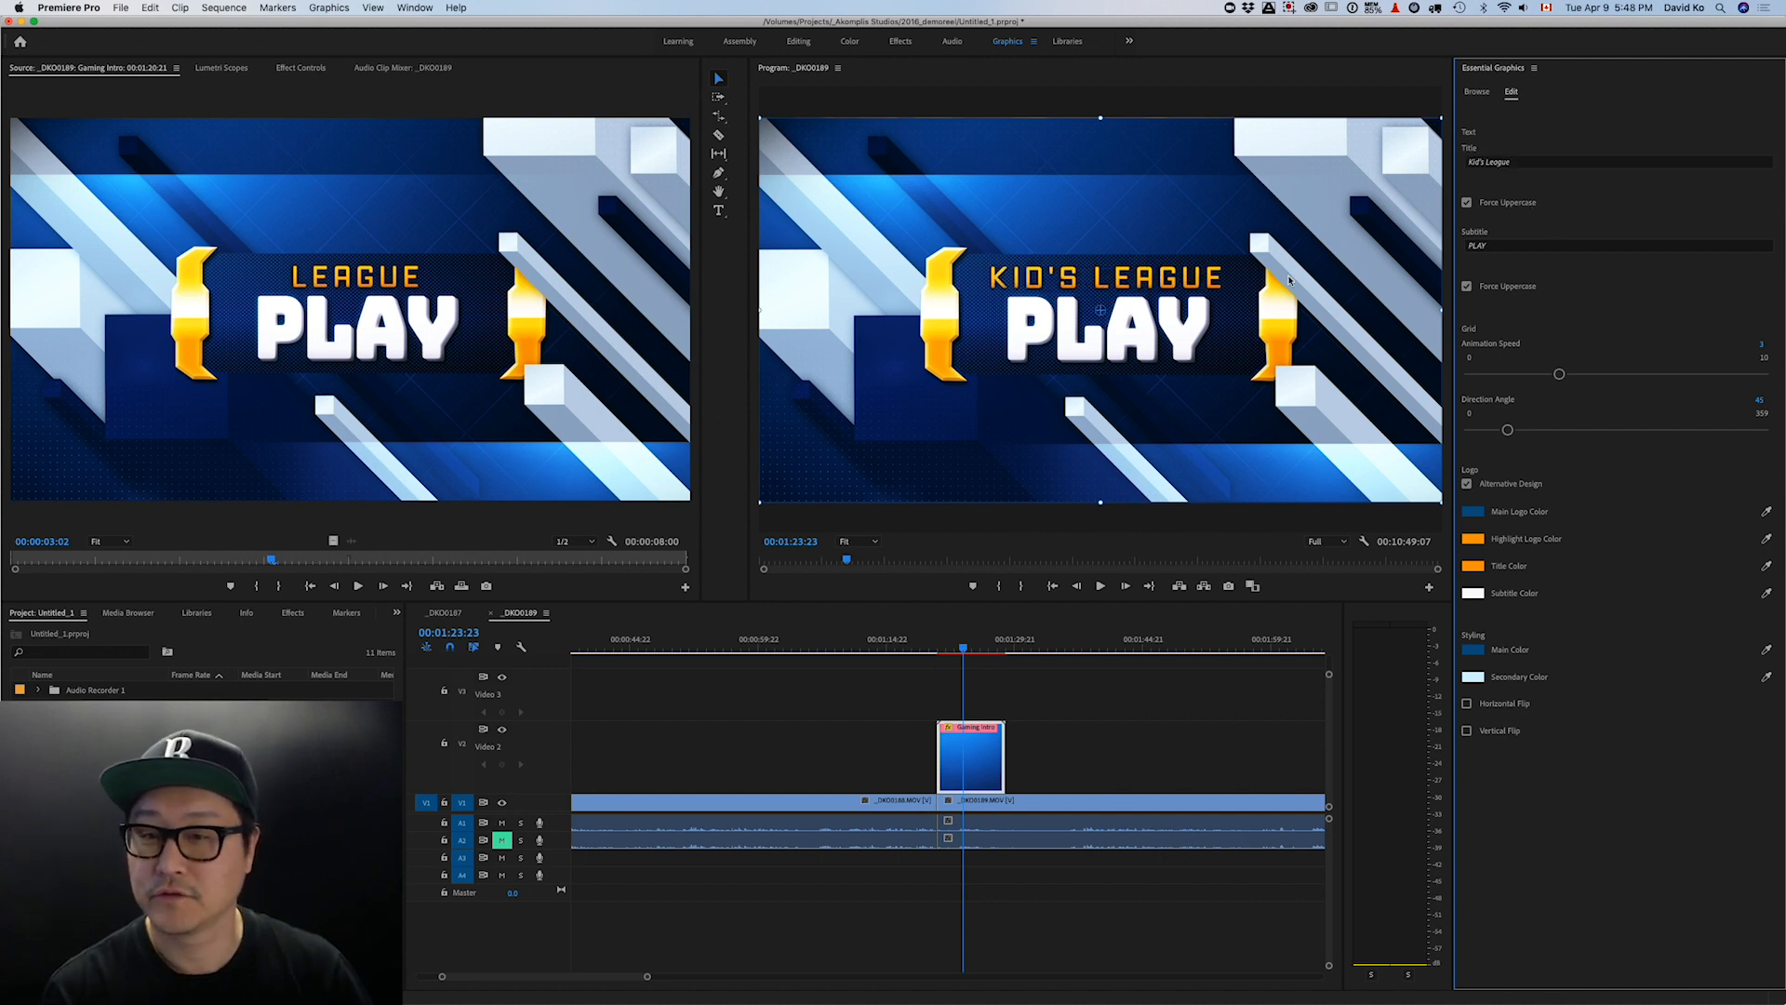
left_click(1495, 245)
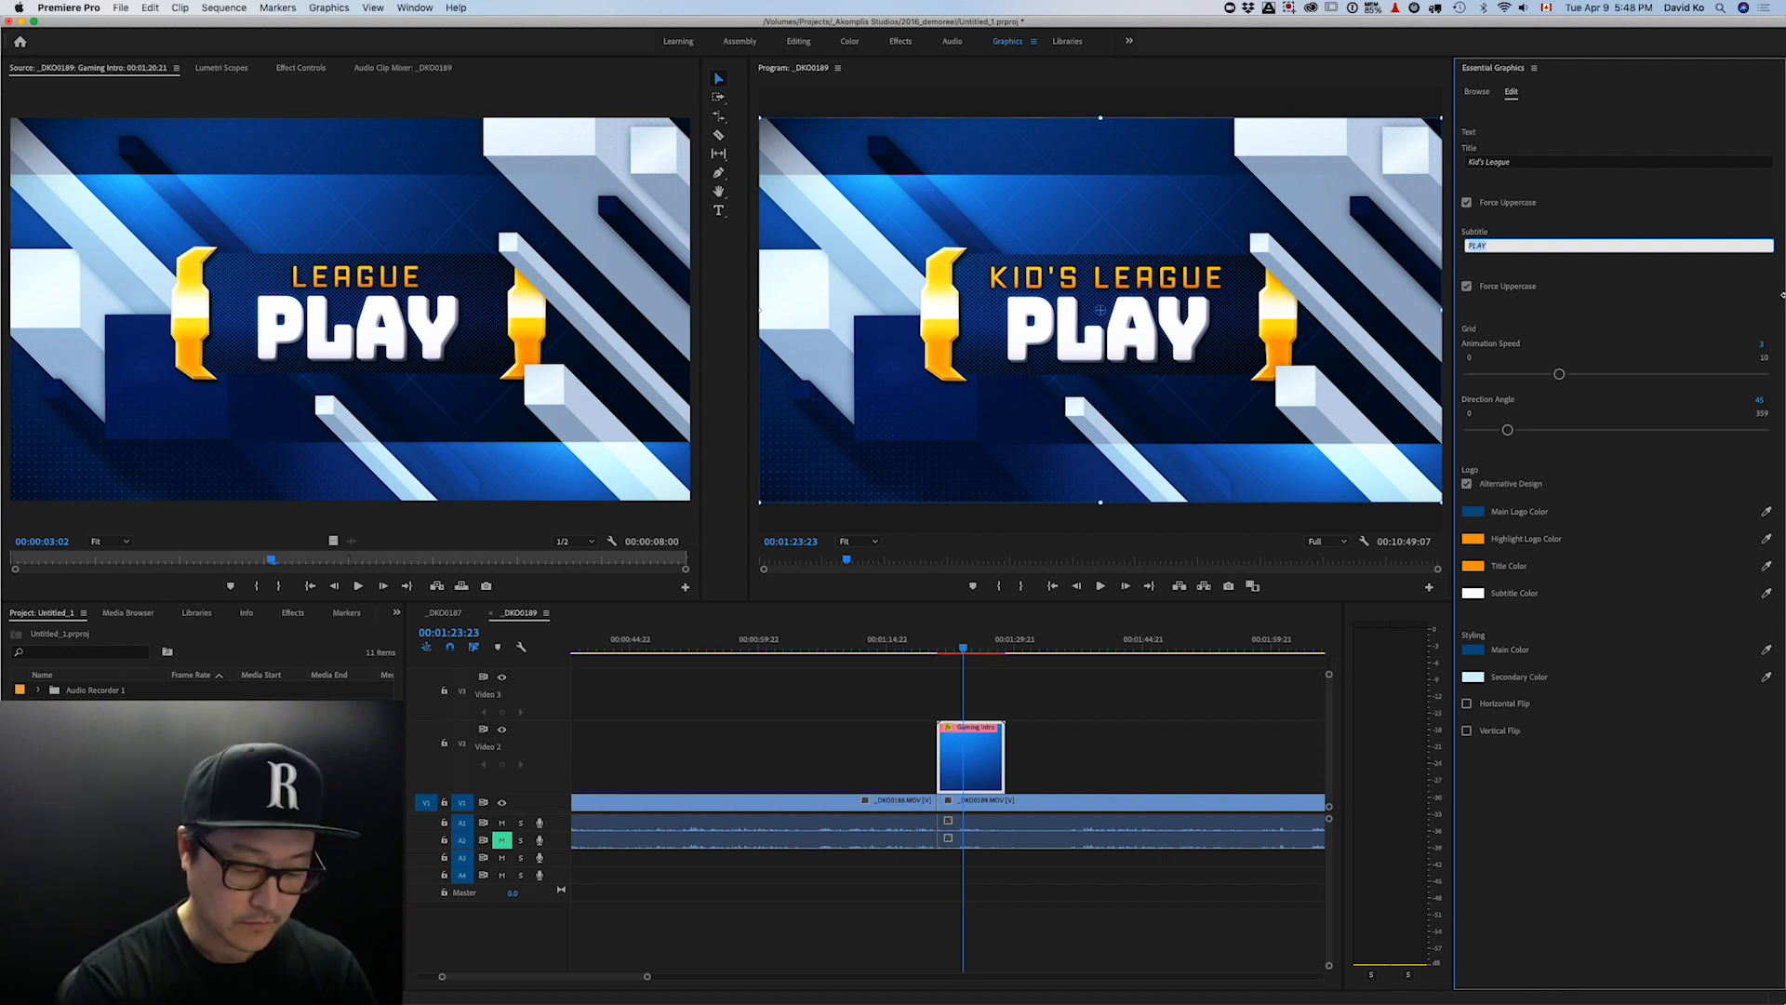
key("Return")
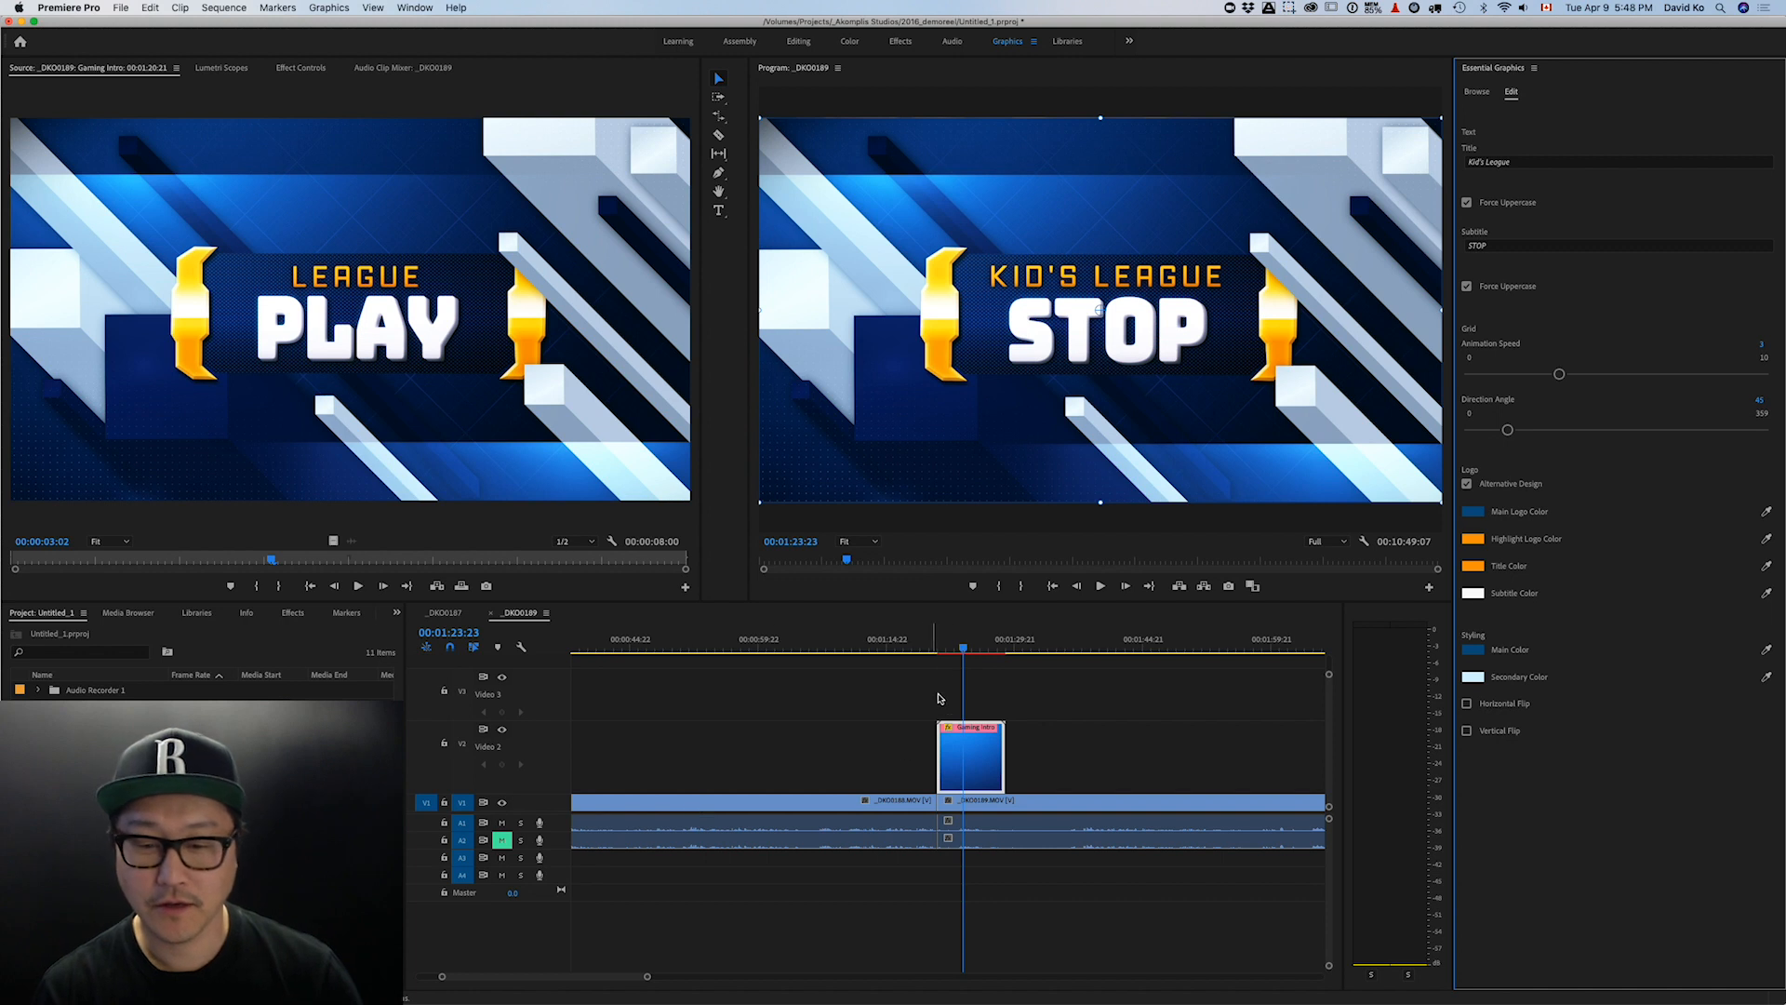
left_click_drag(962, 650, 938, 649)
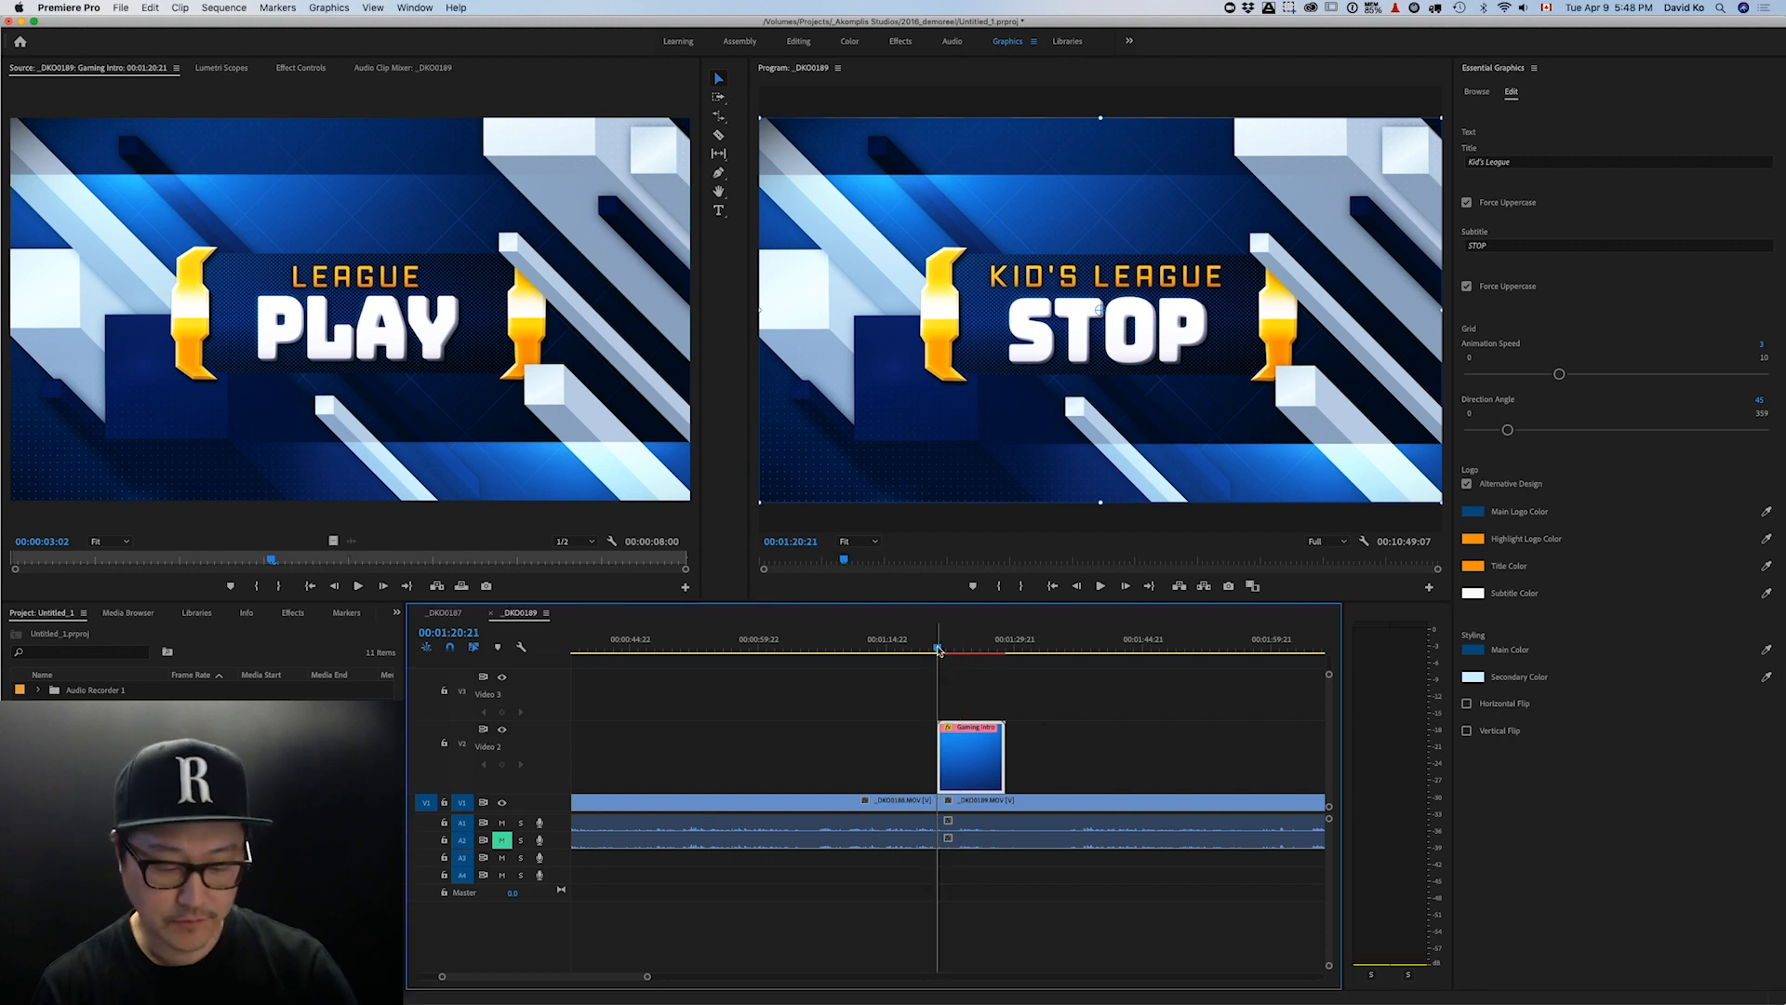
- Mark in and out around the Gaming Intro, render that range, and play it back
left_click(1005, 644)
left_click_drag(1006, 644, 1004, 644)
key("x")
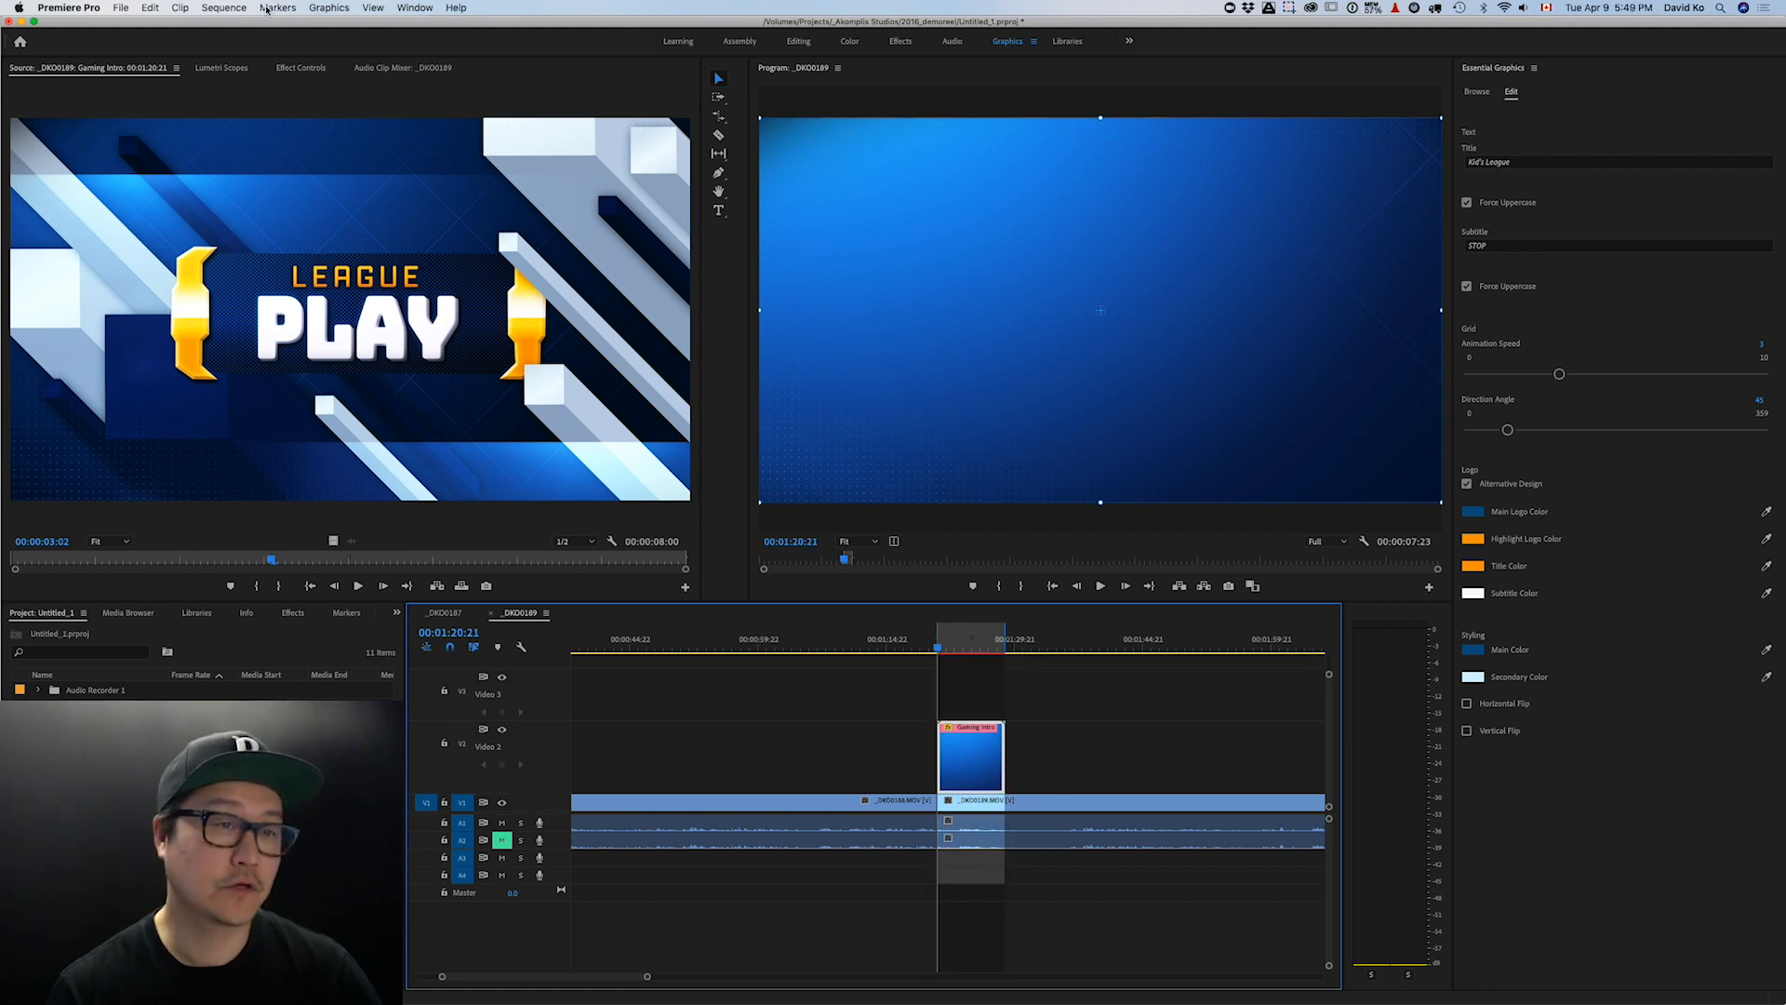
left_click(224, 9)
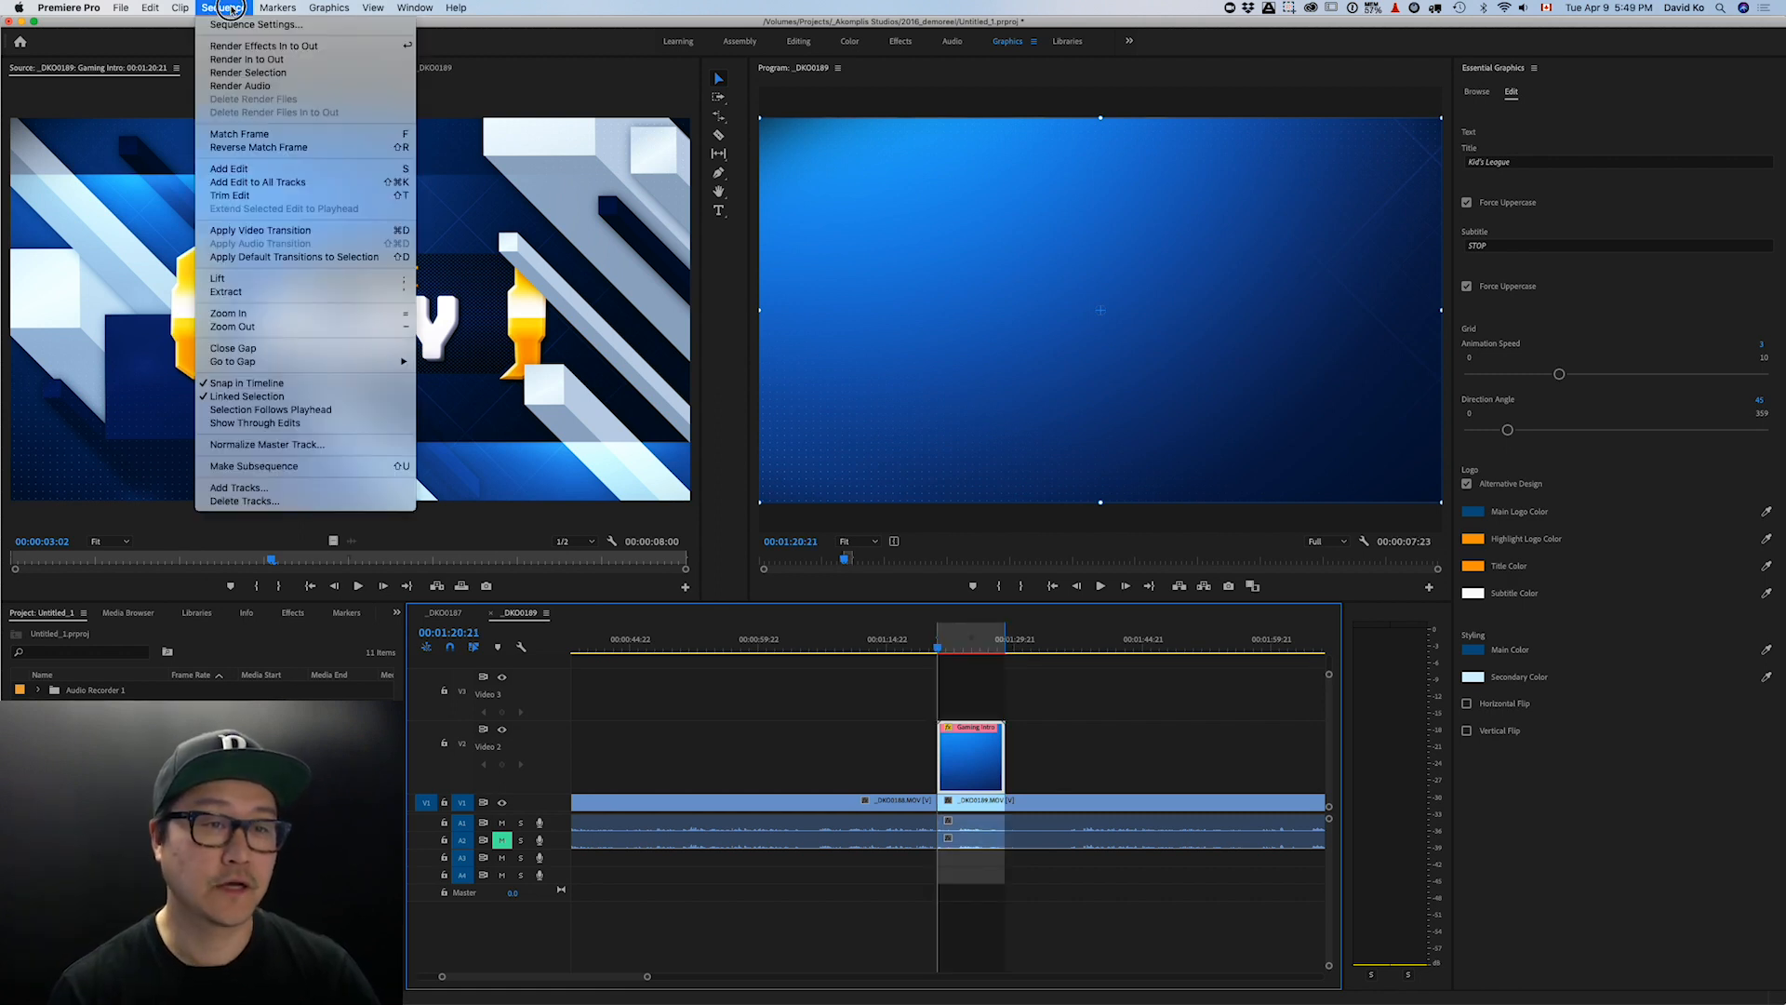
left_click(231, 61)
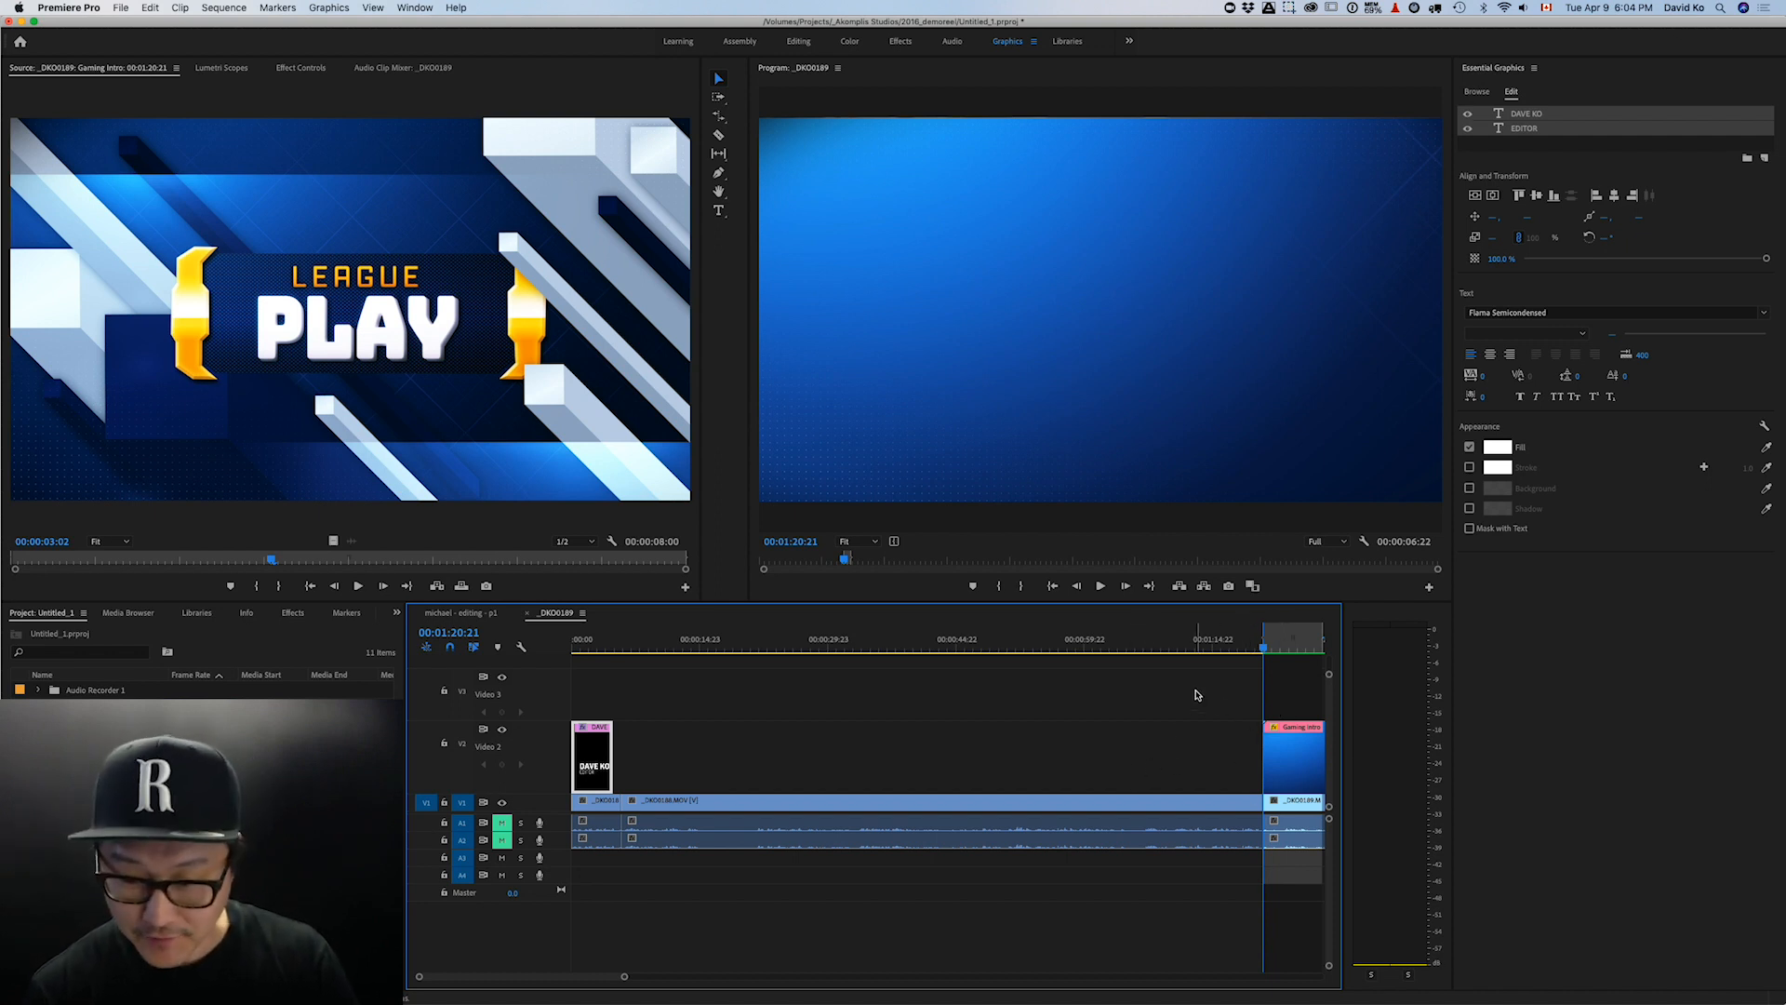
key("space")
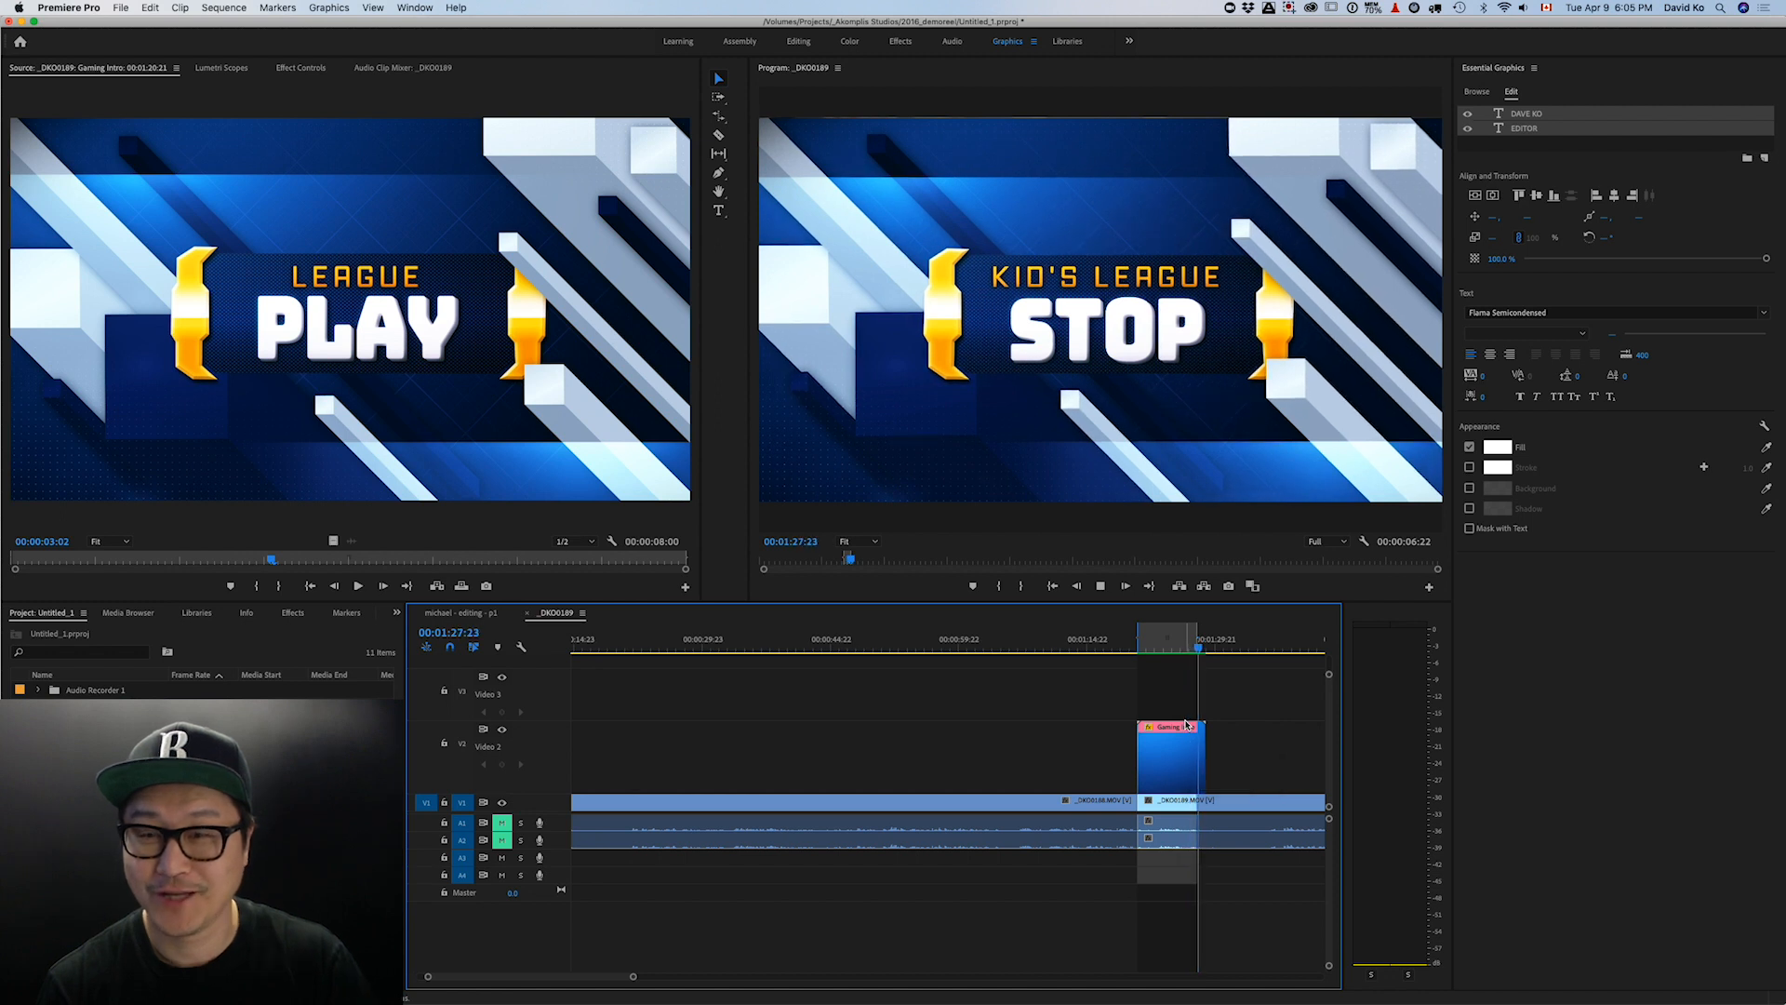
- Scrub back over the Gaming Intro, then open the Essential Graphics Browse panel
left_click(1171, 635)
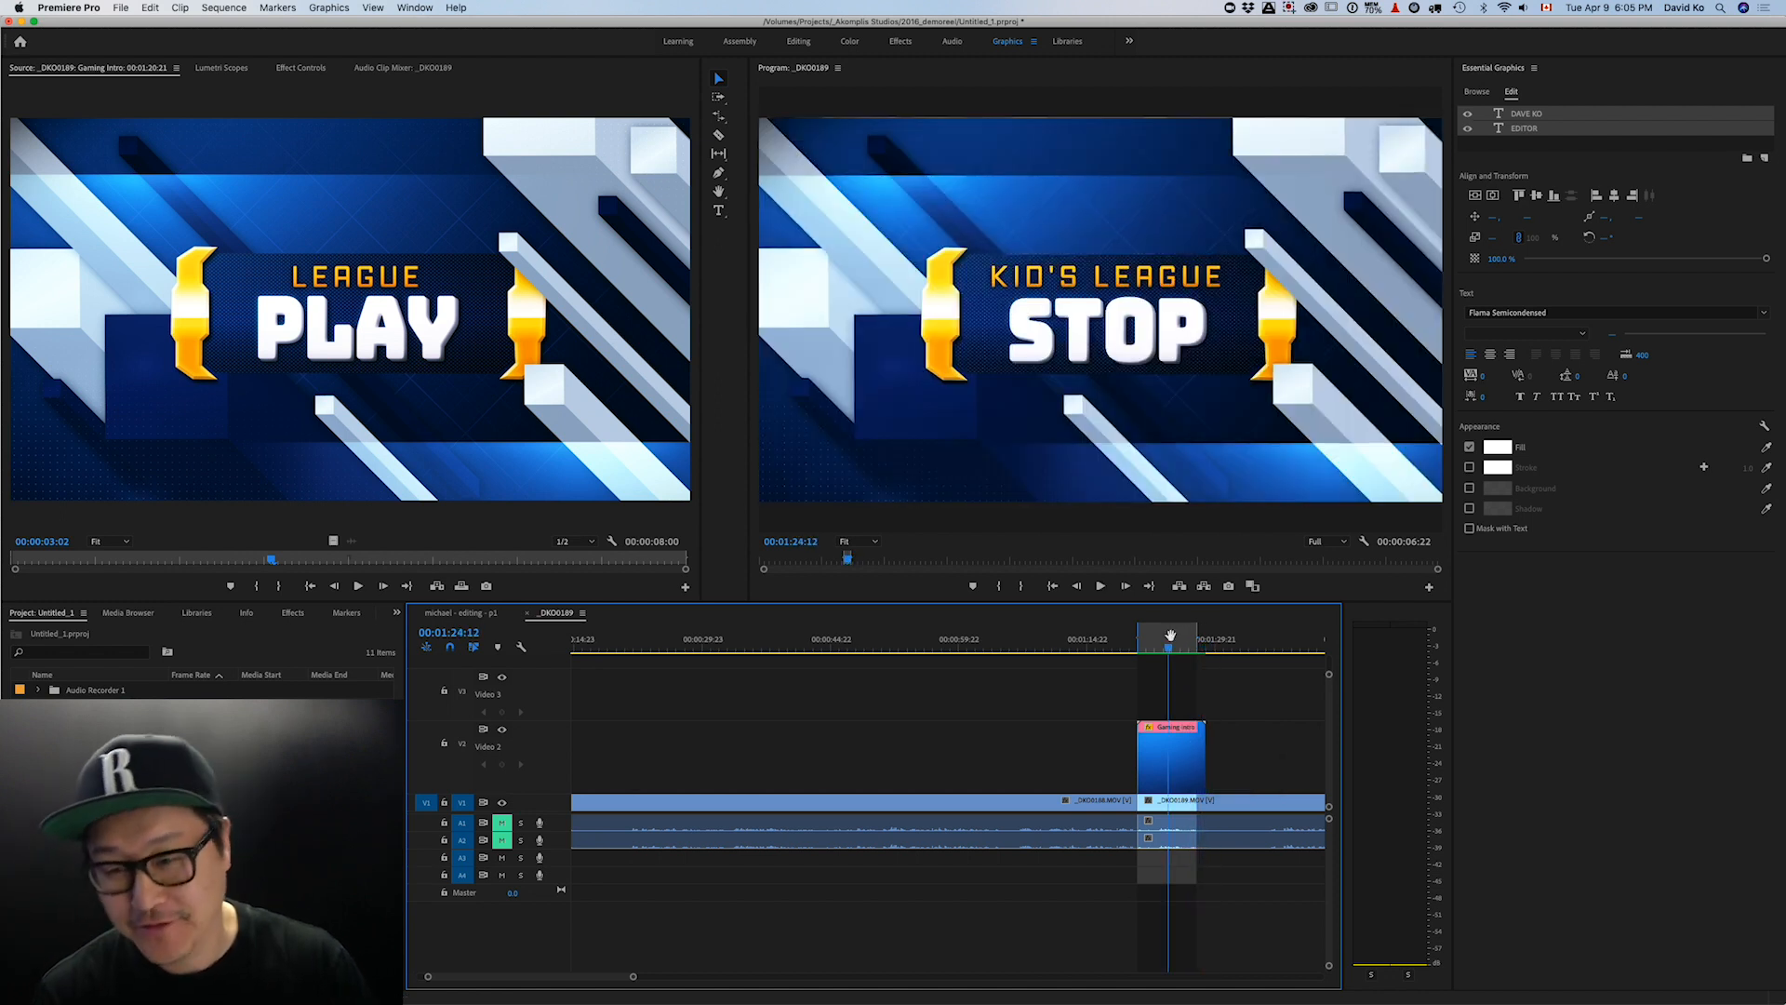
mouse_move(1170, 640)
left_mouse_down()
mouse_move(1145, 636)
mouse_move(1188, 634)
mouse_move(1164, 635)
left_mouse_up()
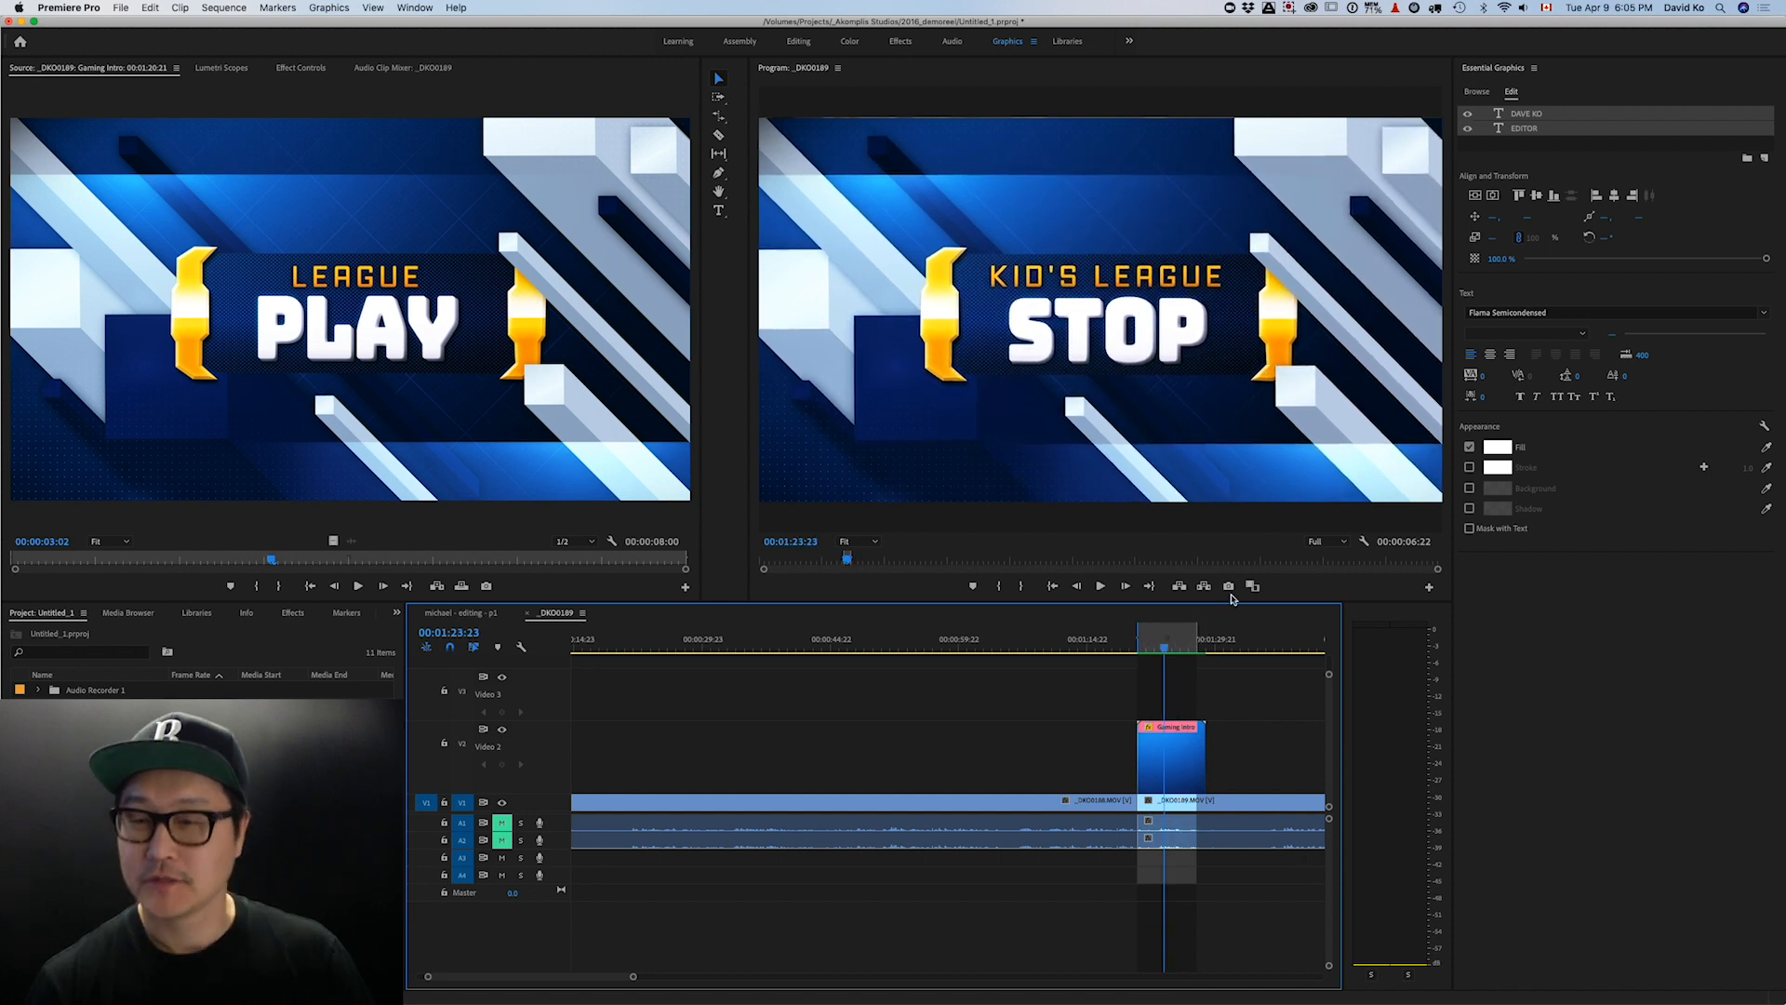
left_click(1476, 94)
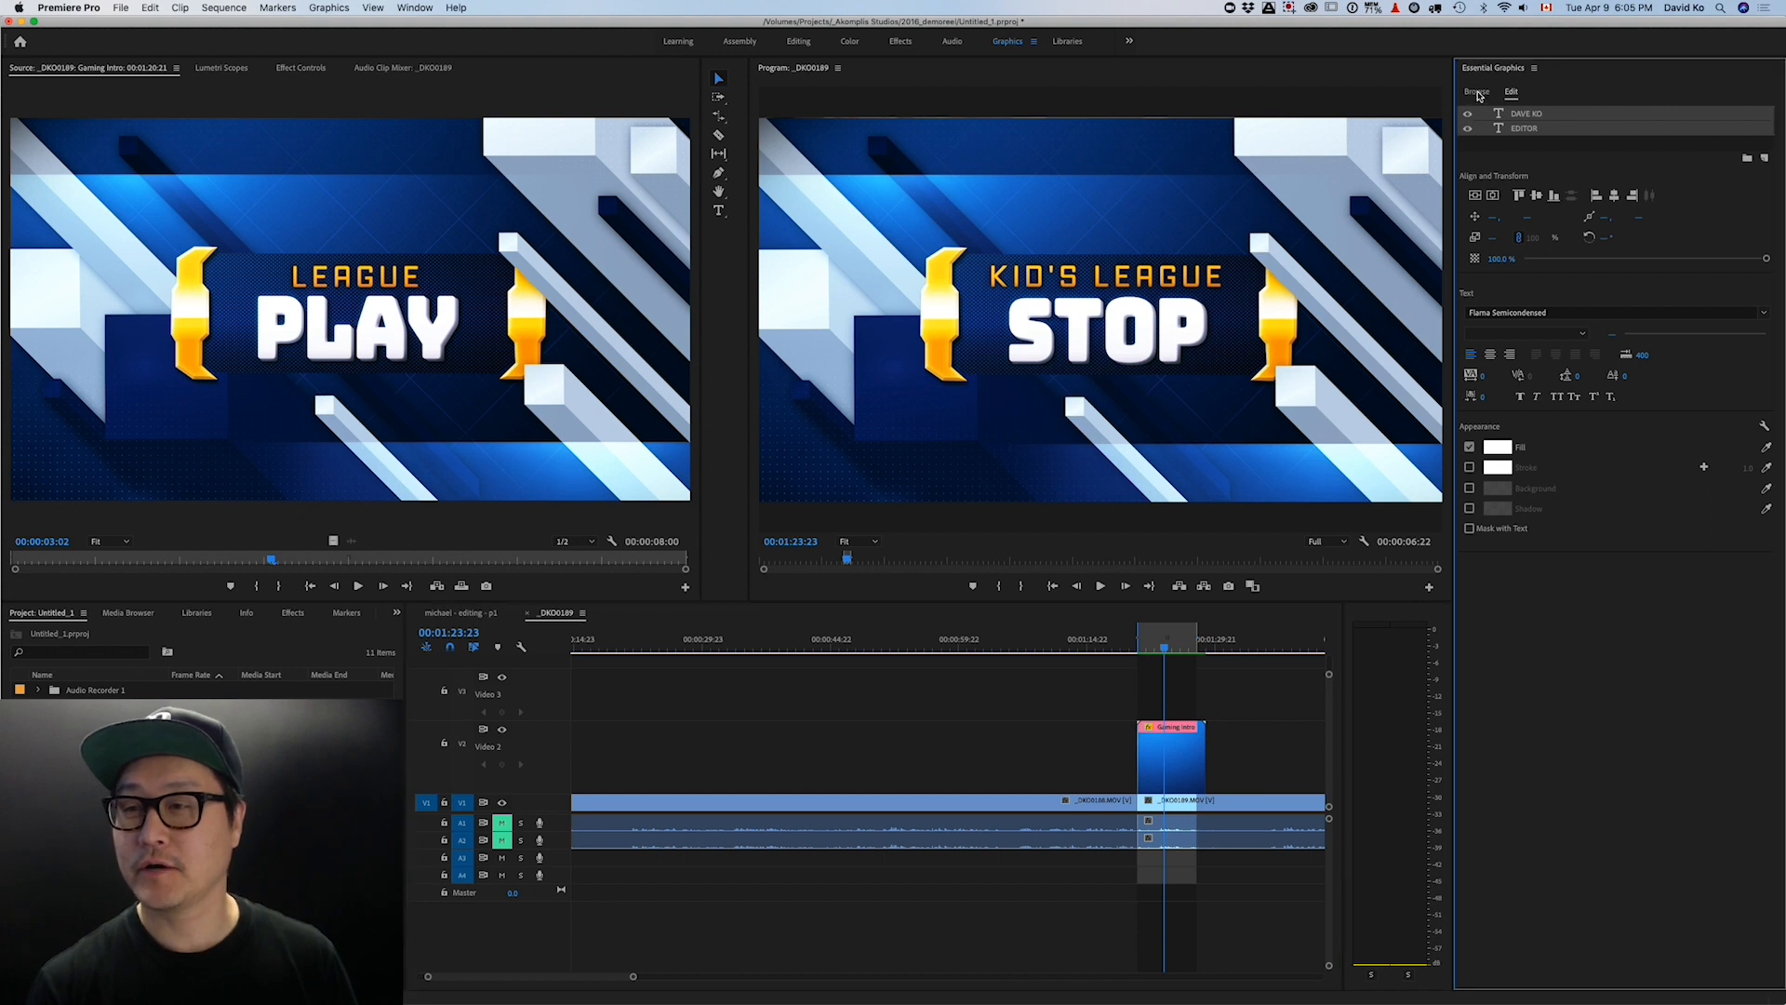
- Scroll through the My Templates grid of motion graphics templates
scroll(1570, 321, "down", 12)
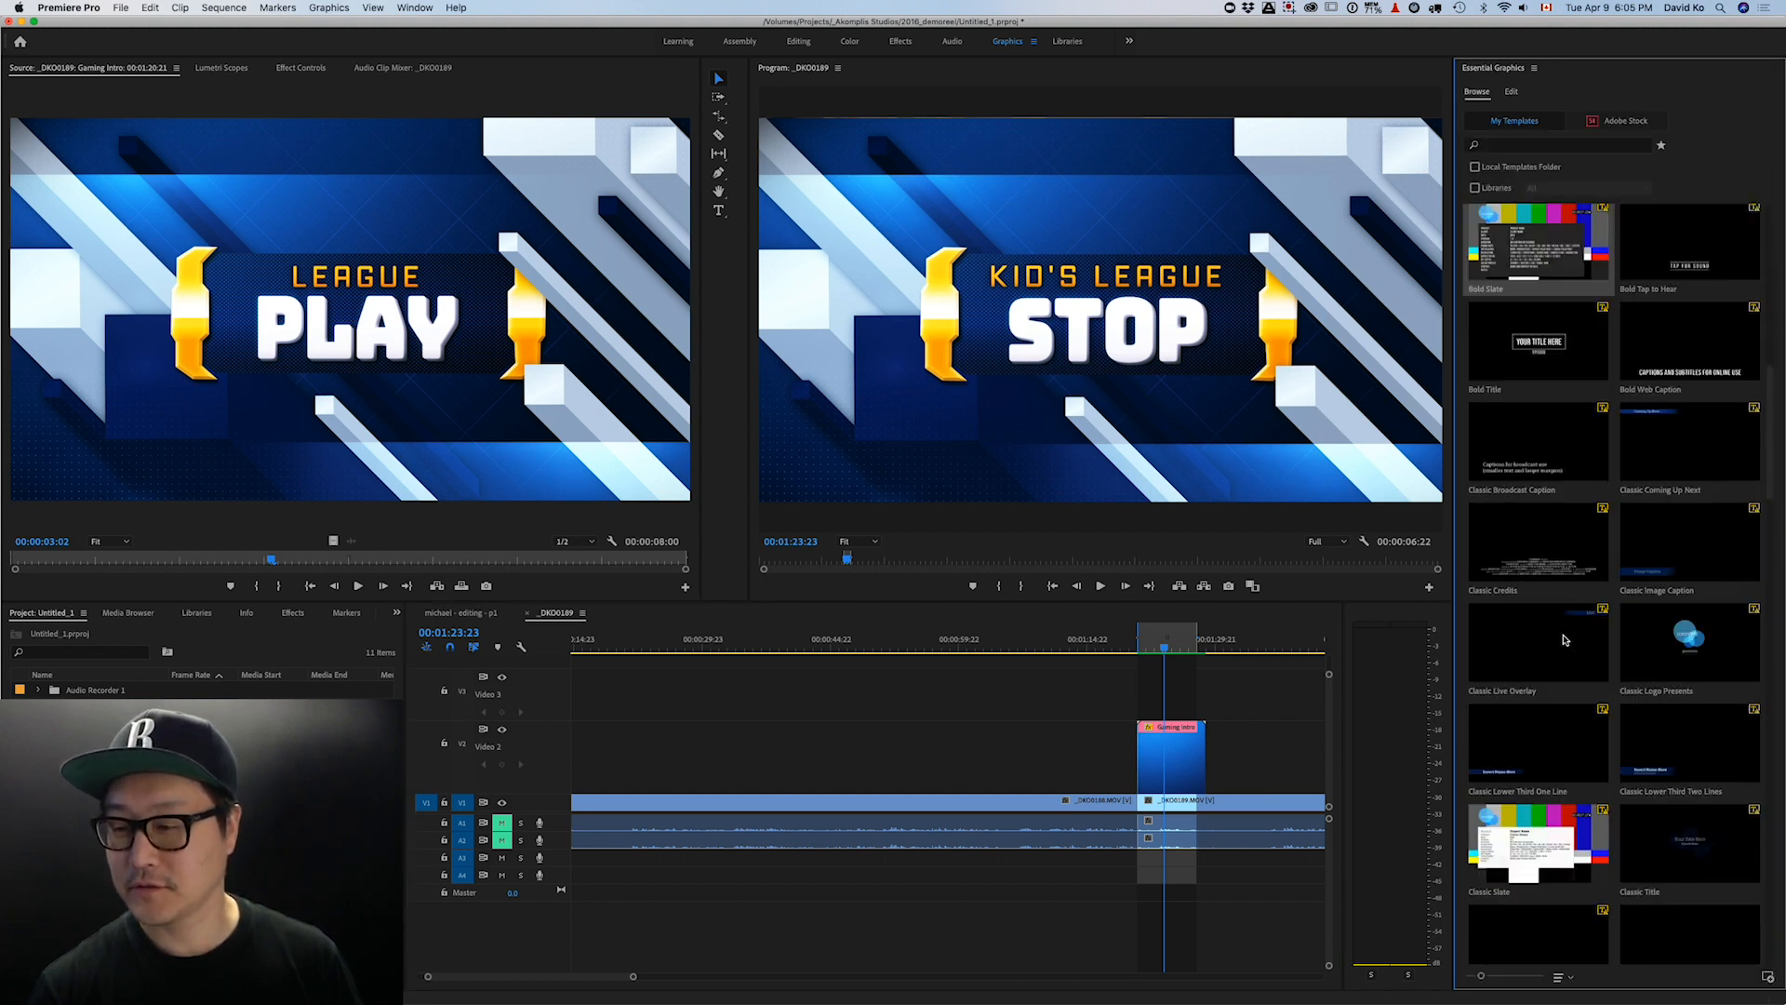
scroll(1664, 791, "down", 10)
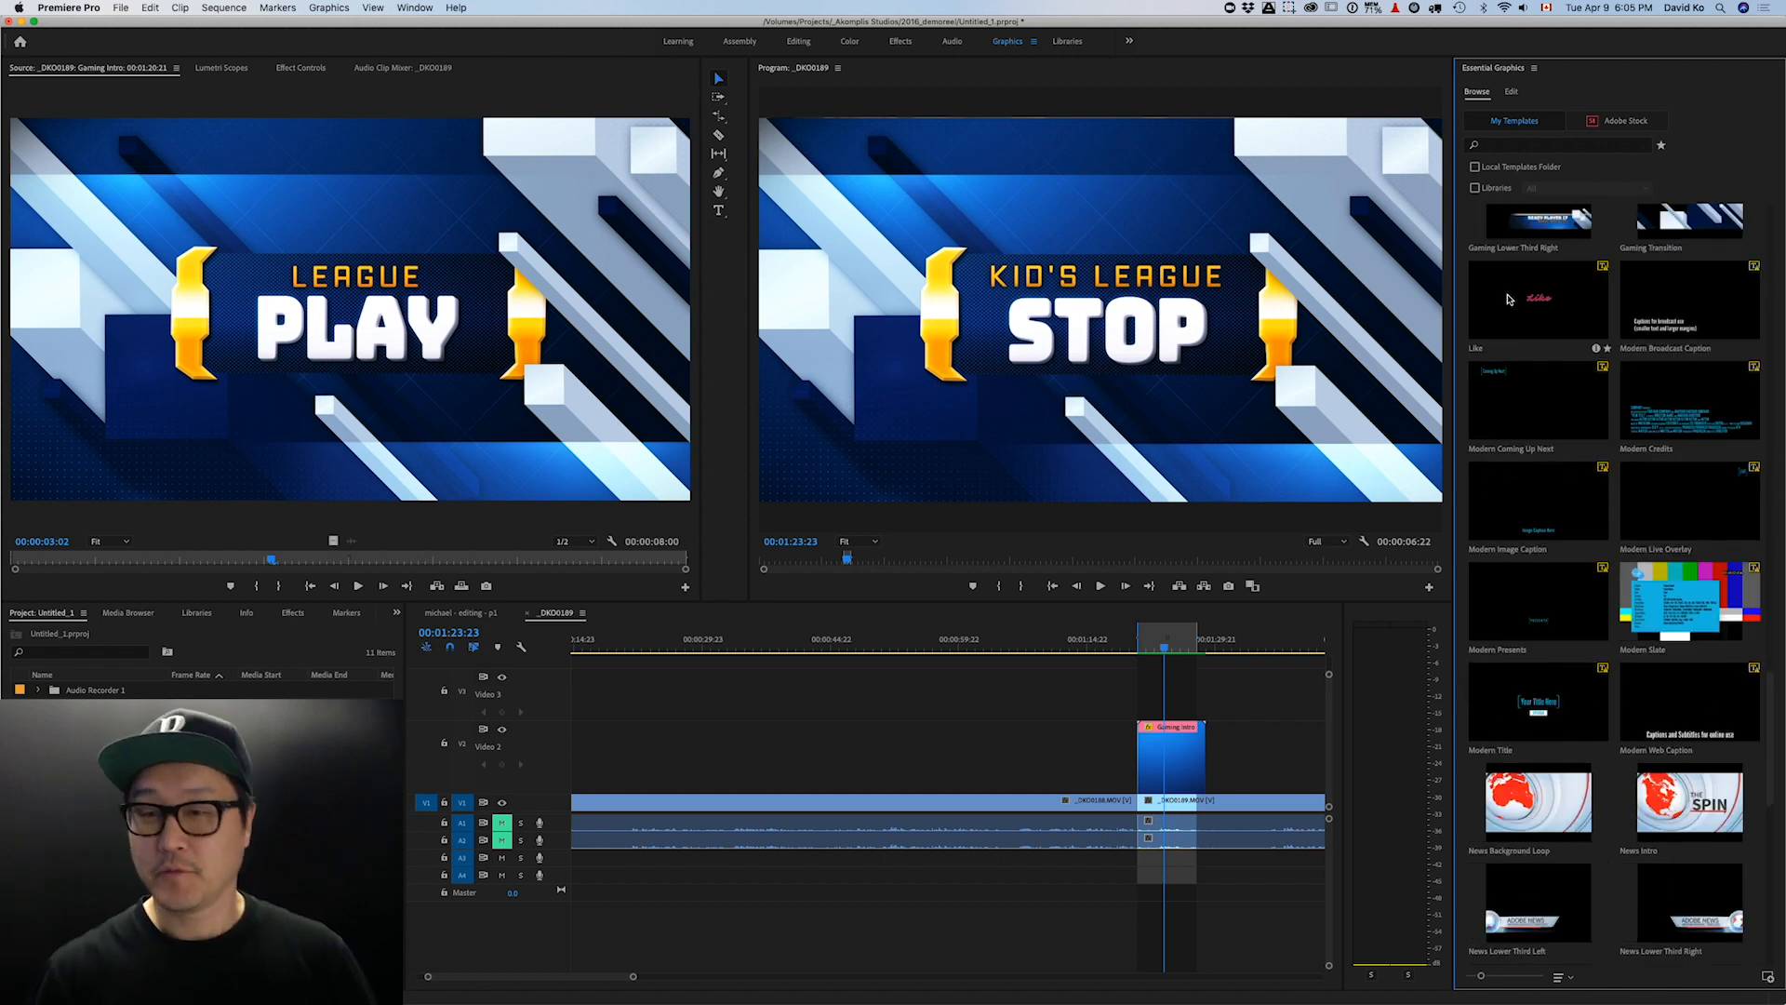
scroll(1576, 566, "up", 3)
mouse_move(1543, 538)
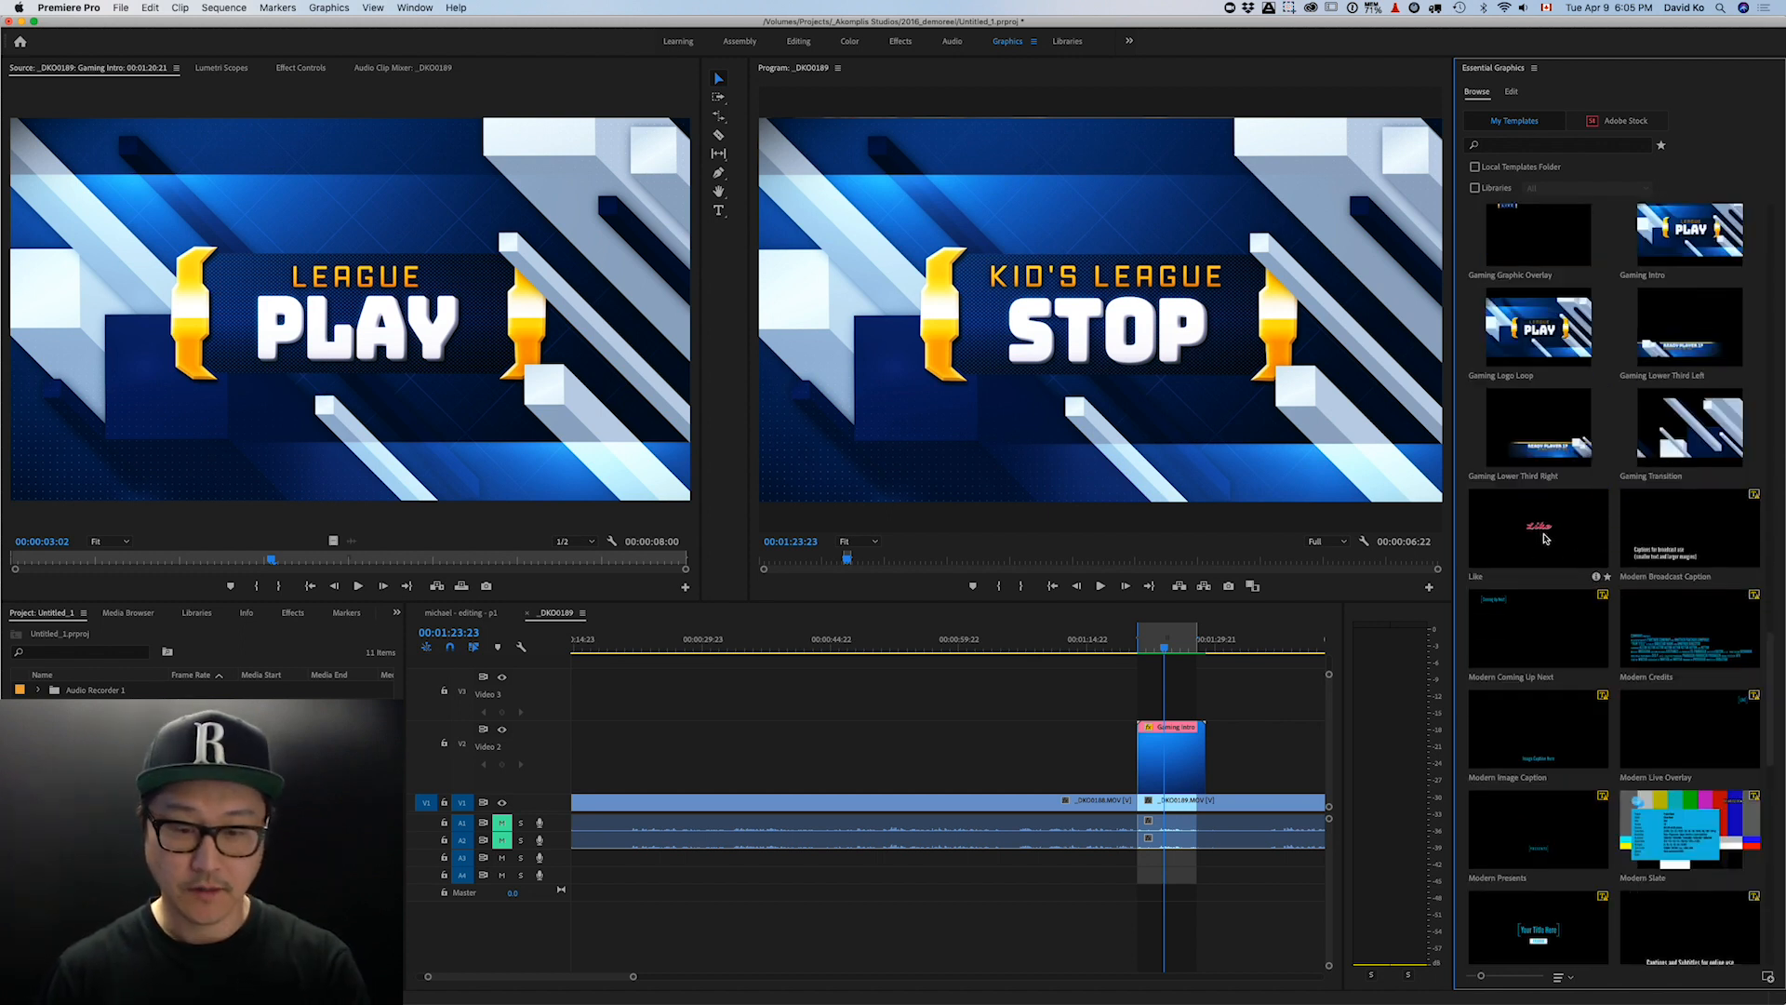
scroll(1570, 576, "down", 5)
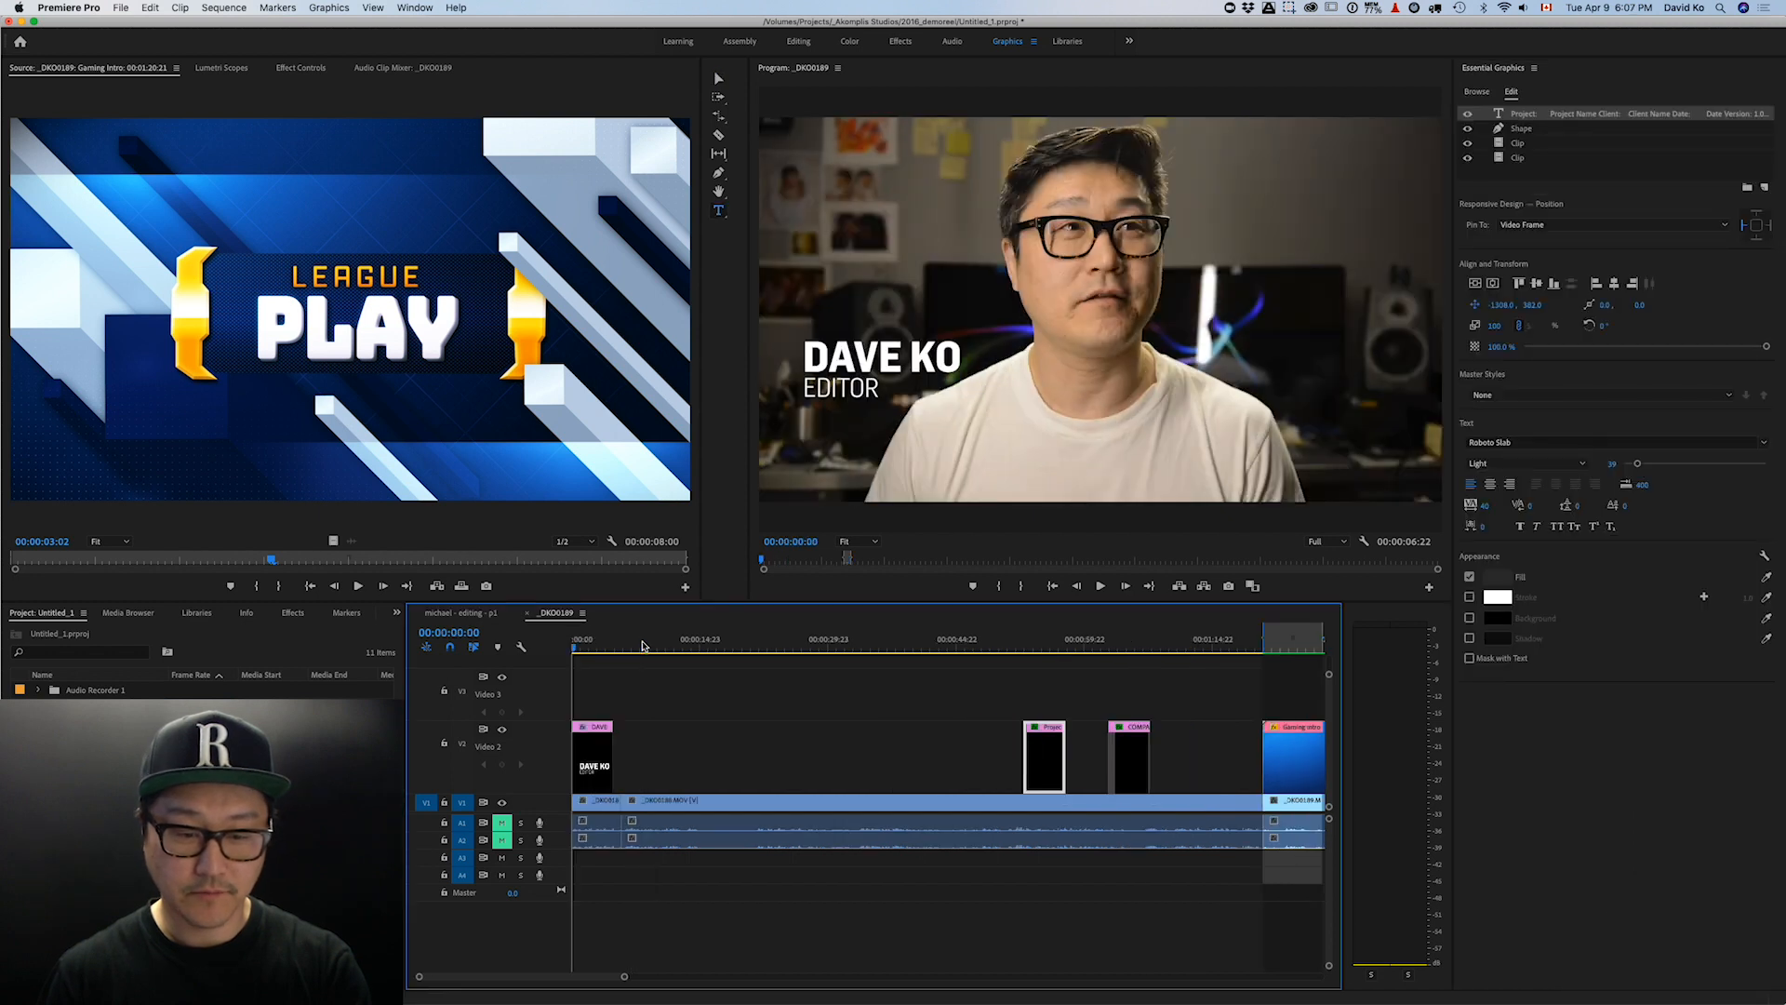
key("space")
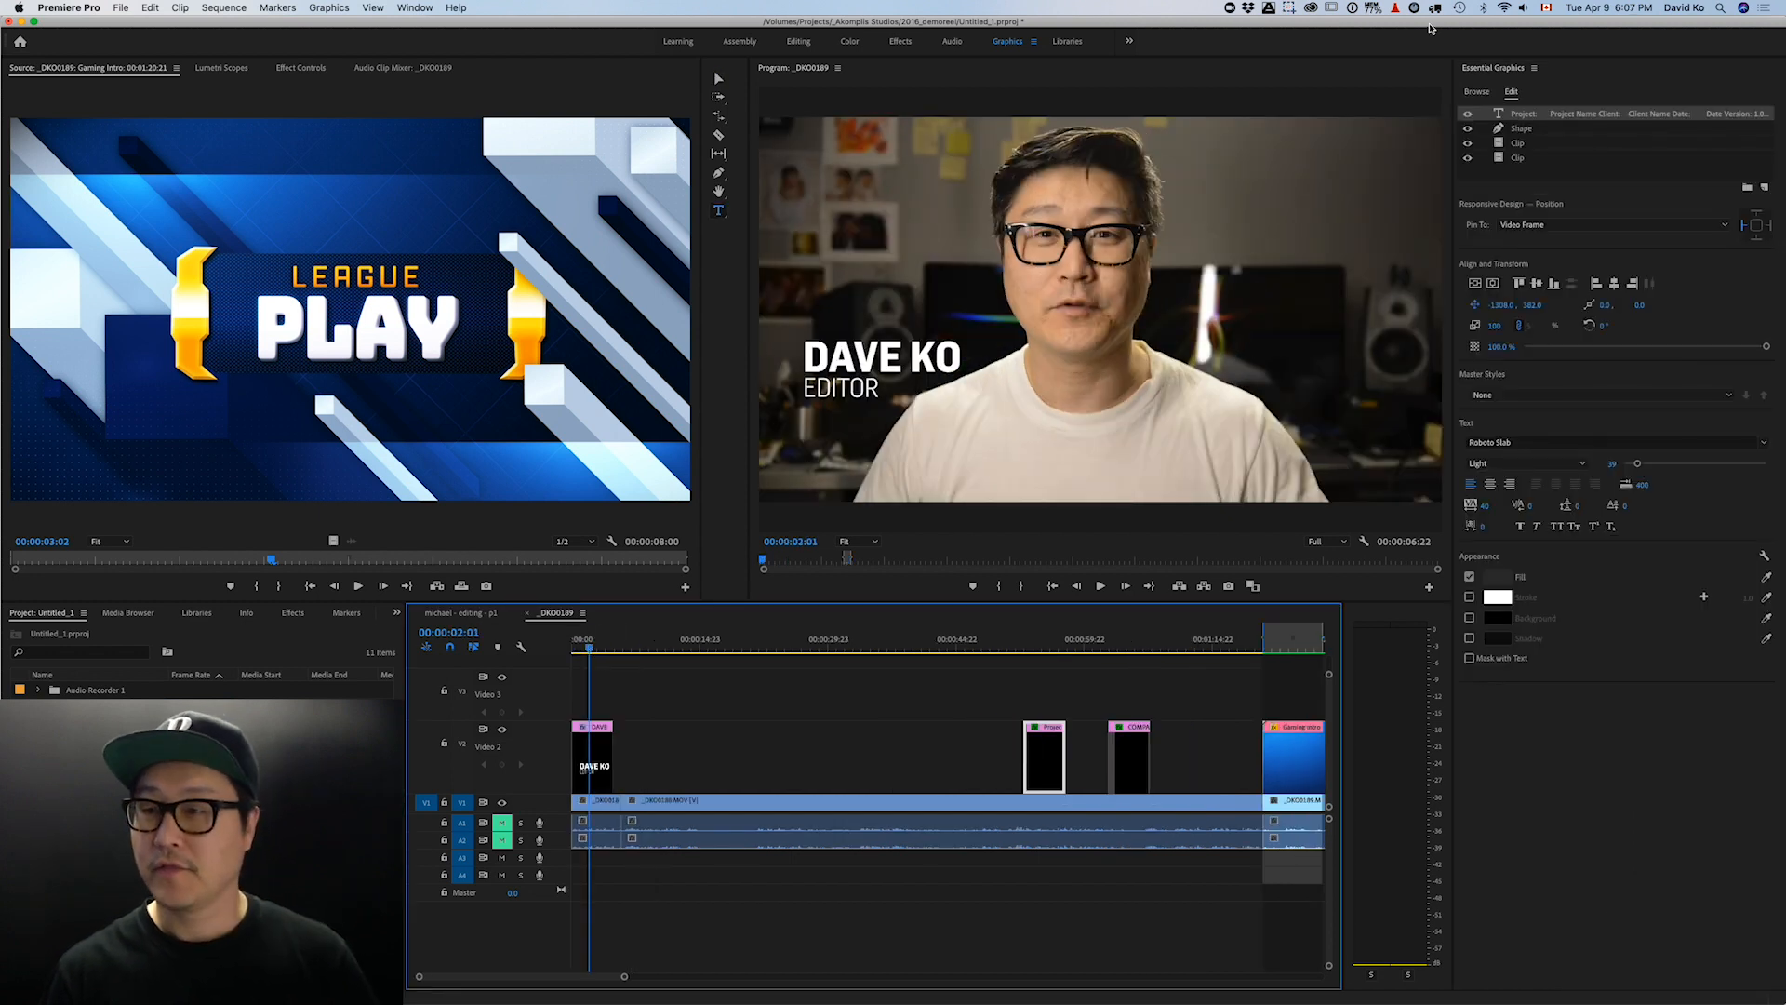
left_click(1486, 93)
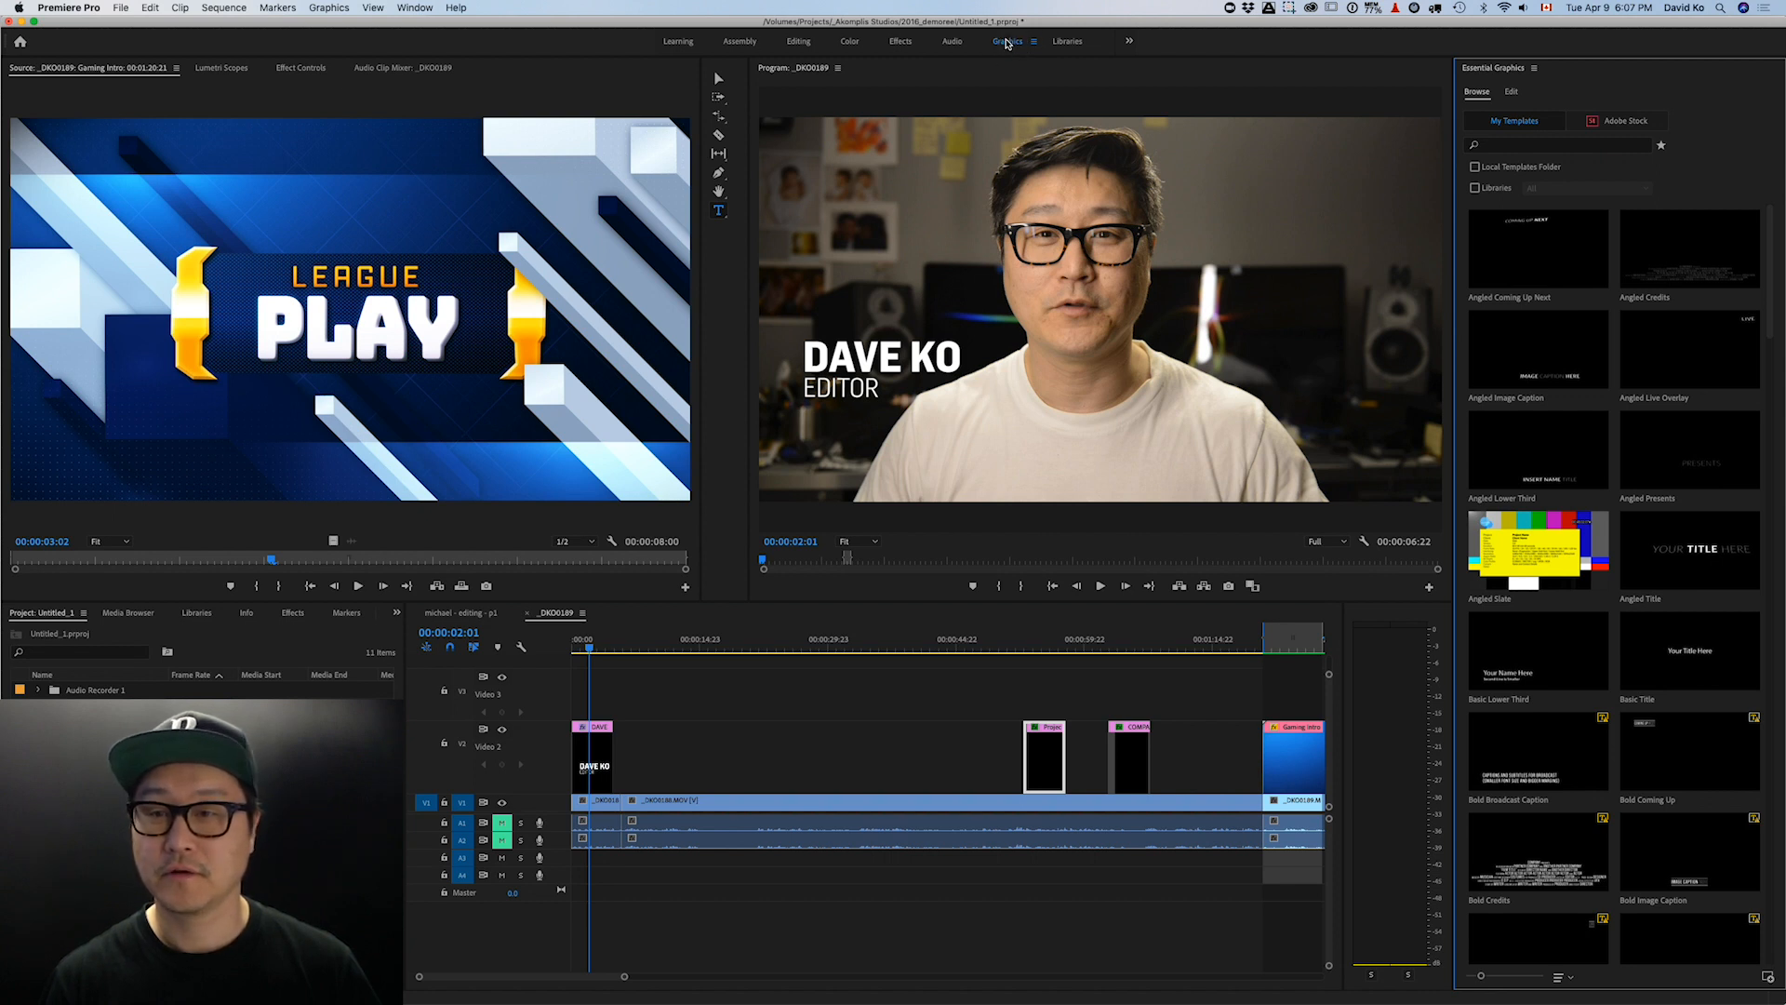
left_click(1513, 92)
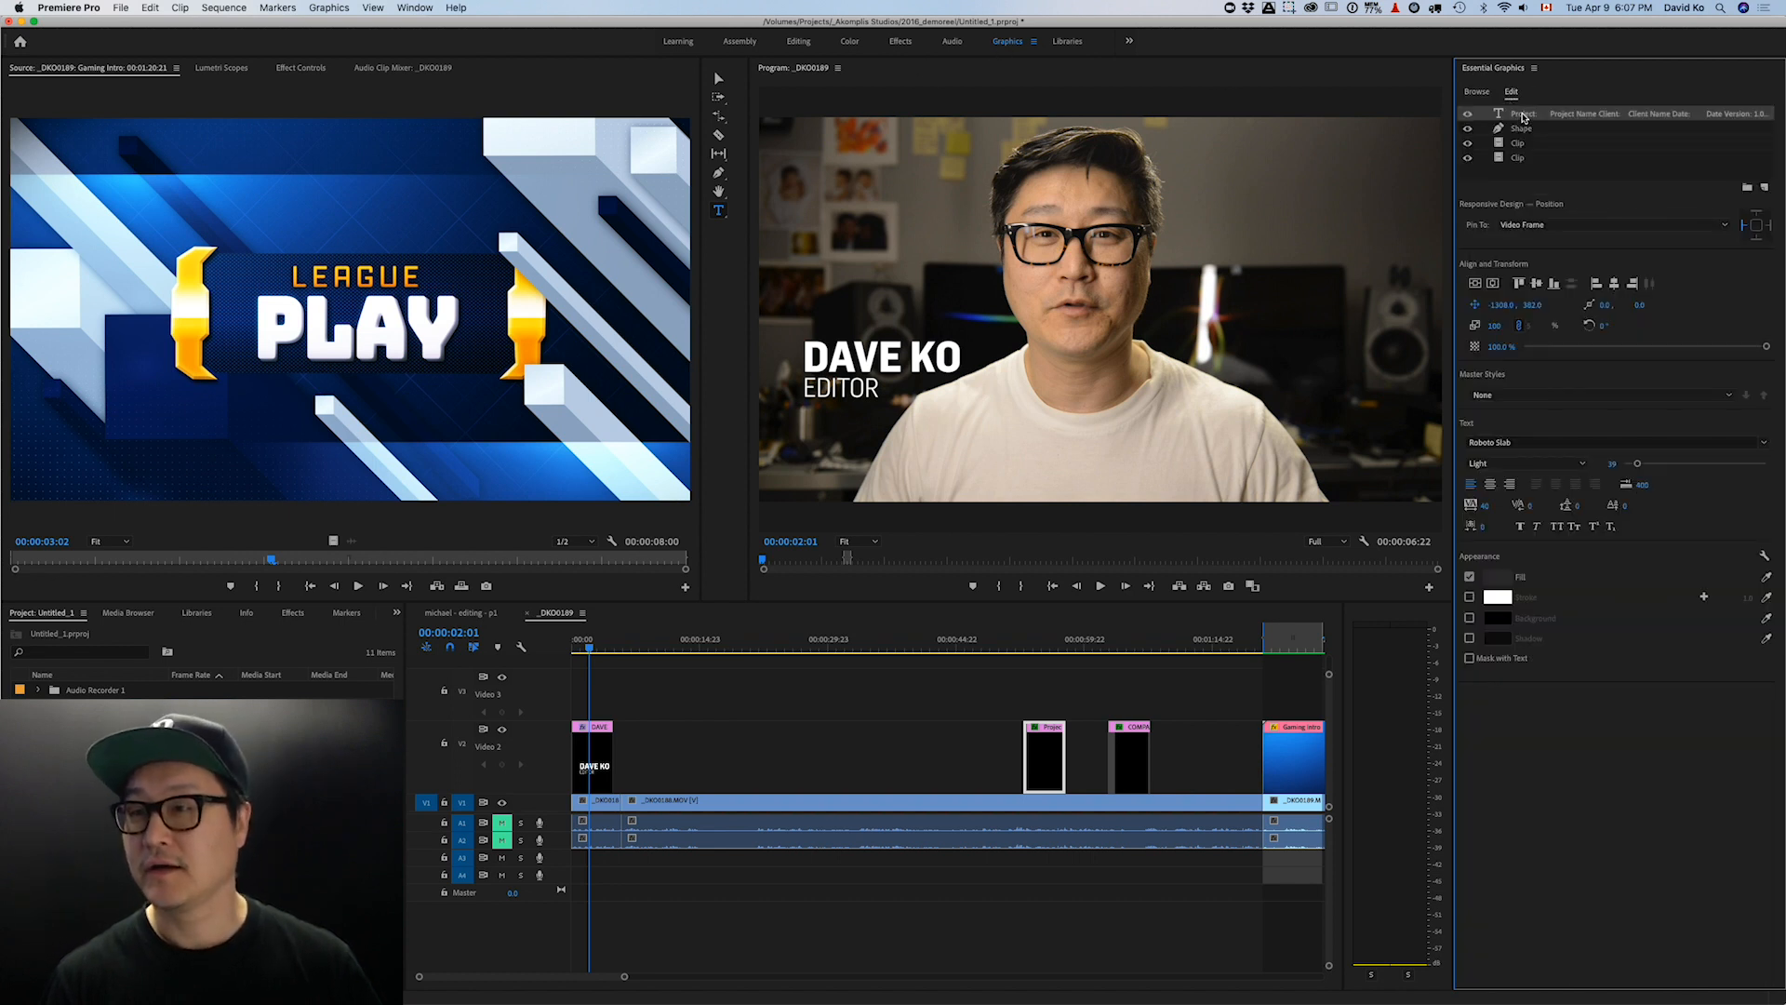
left_click(1522, 129)
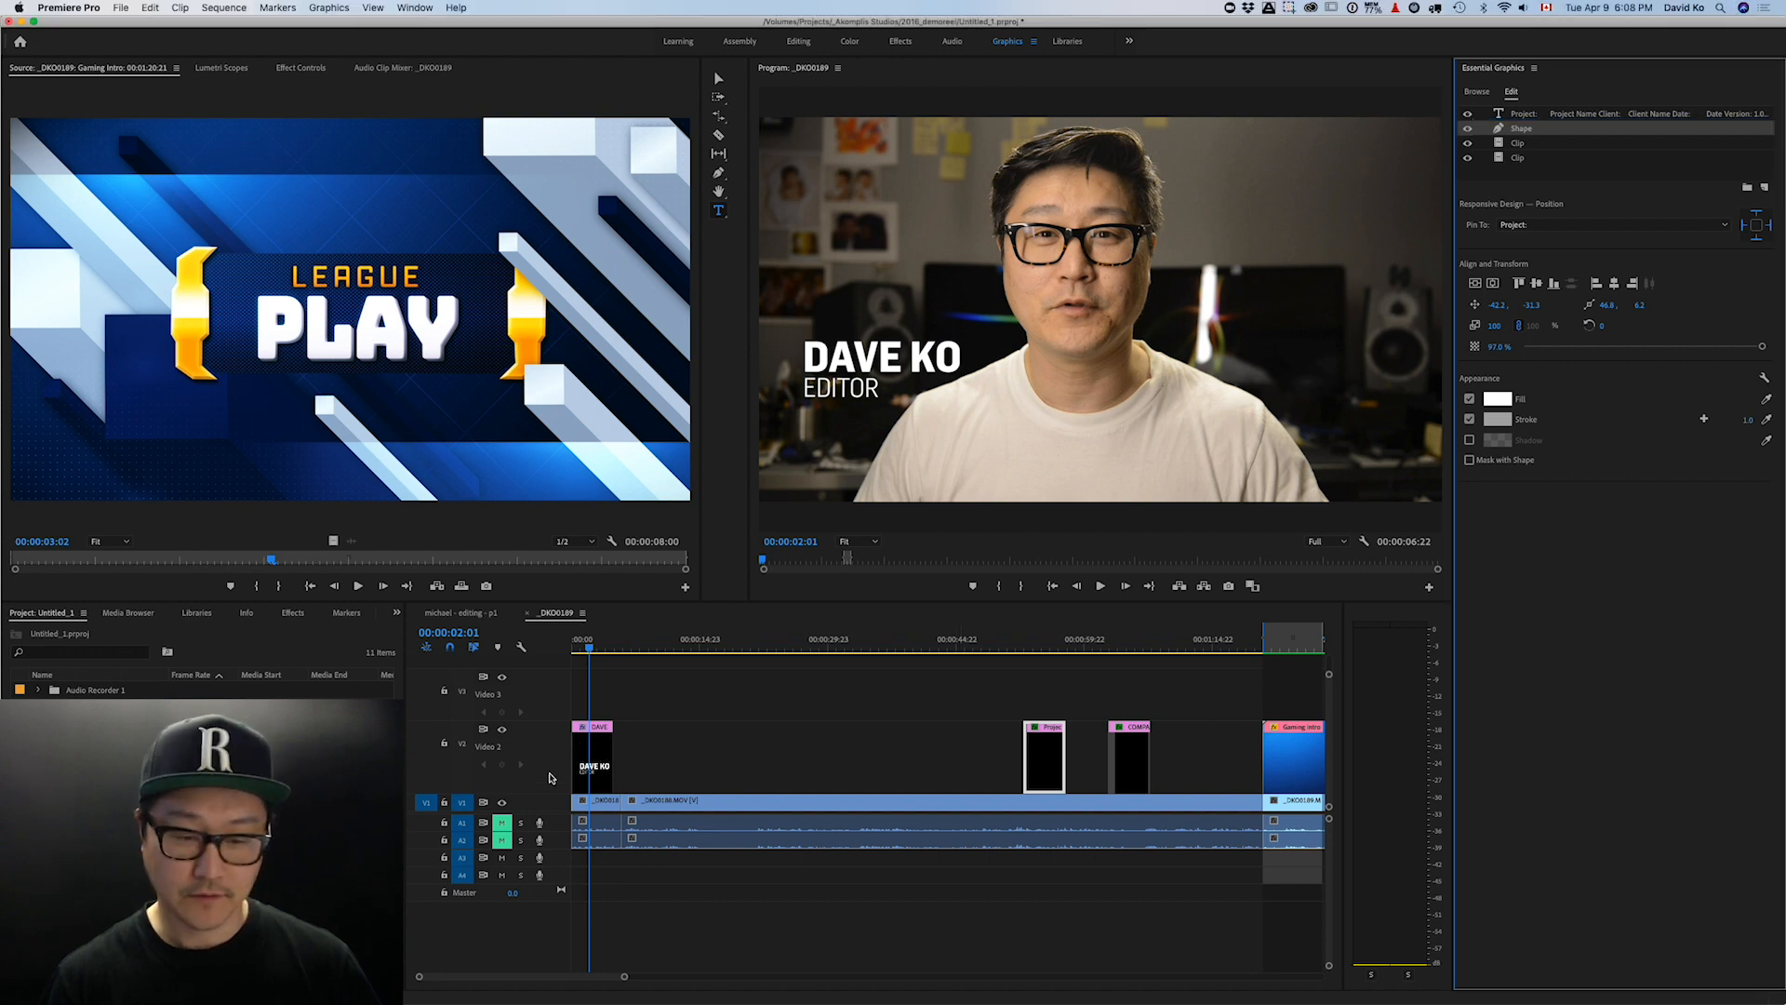
left_click(598, 751)
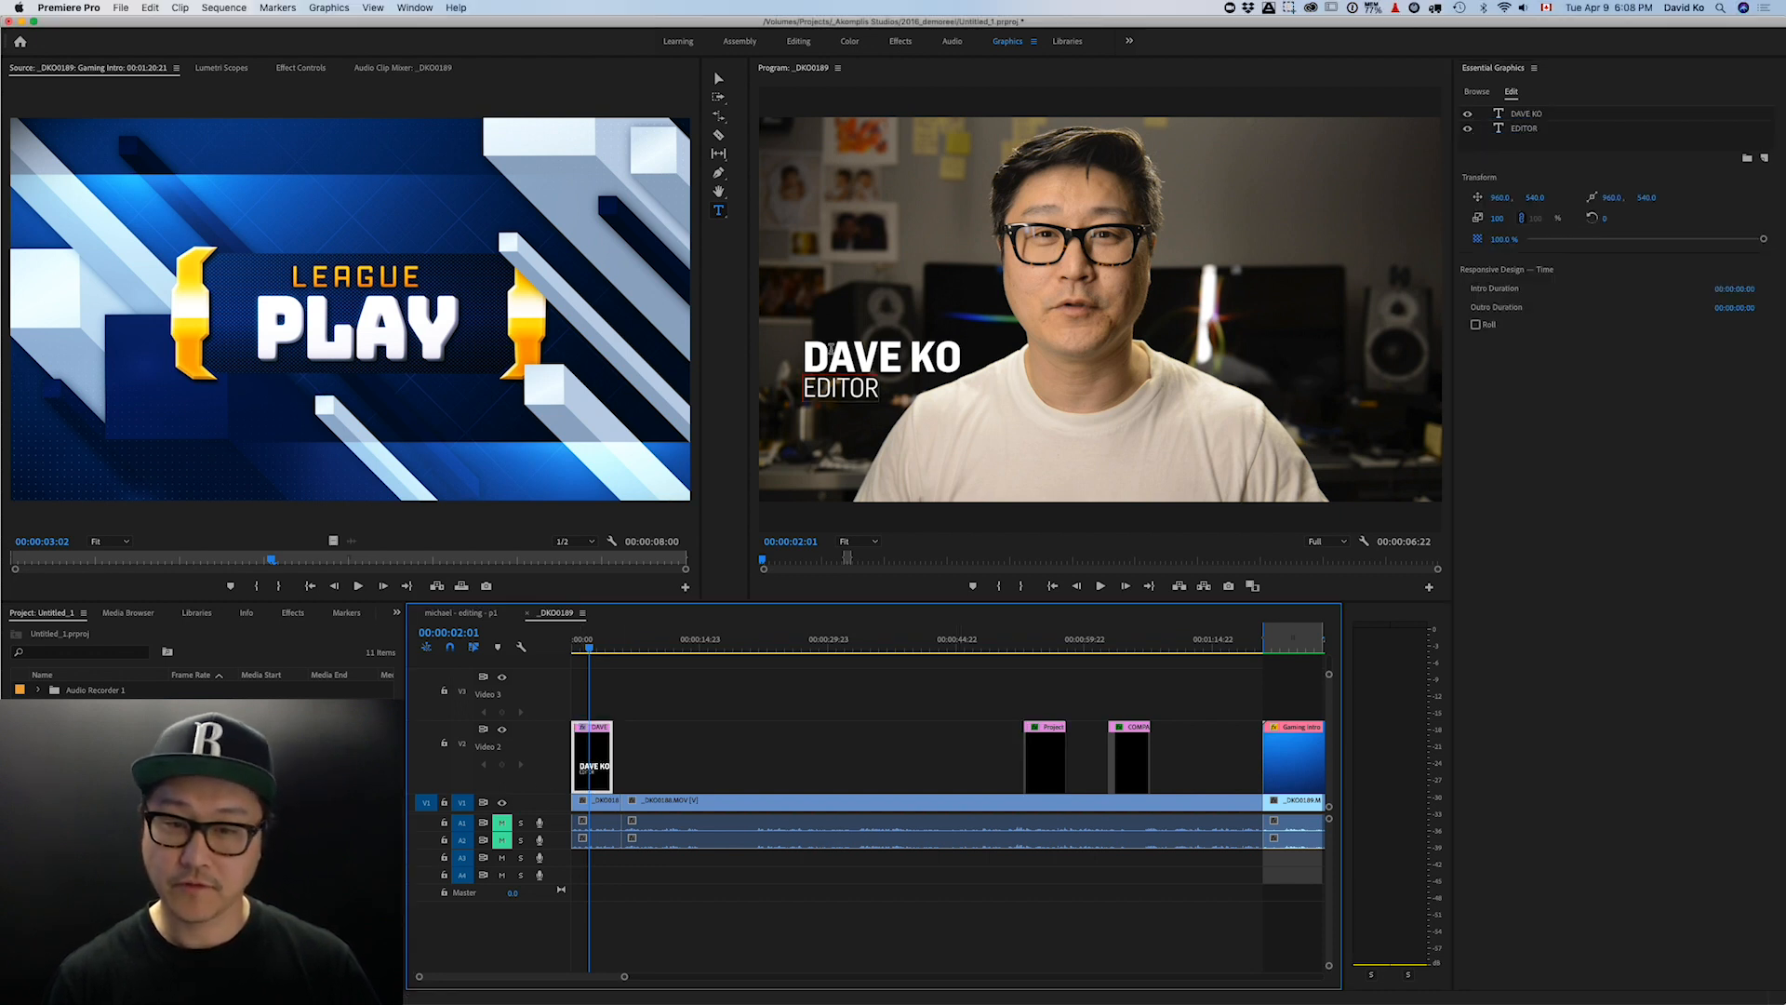
left_click(1524, 116)
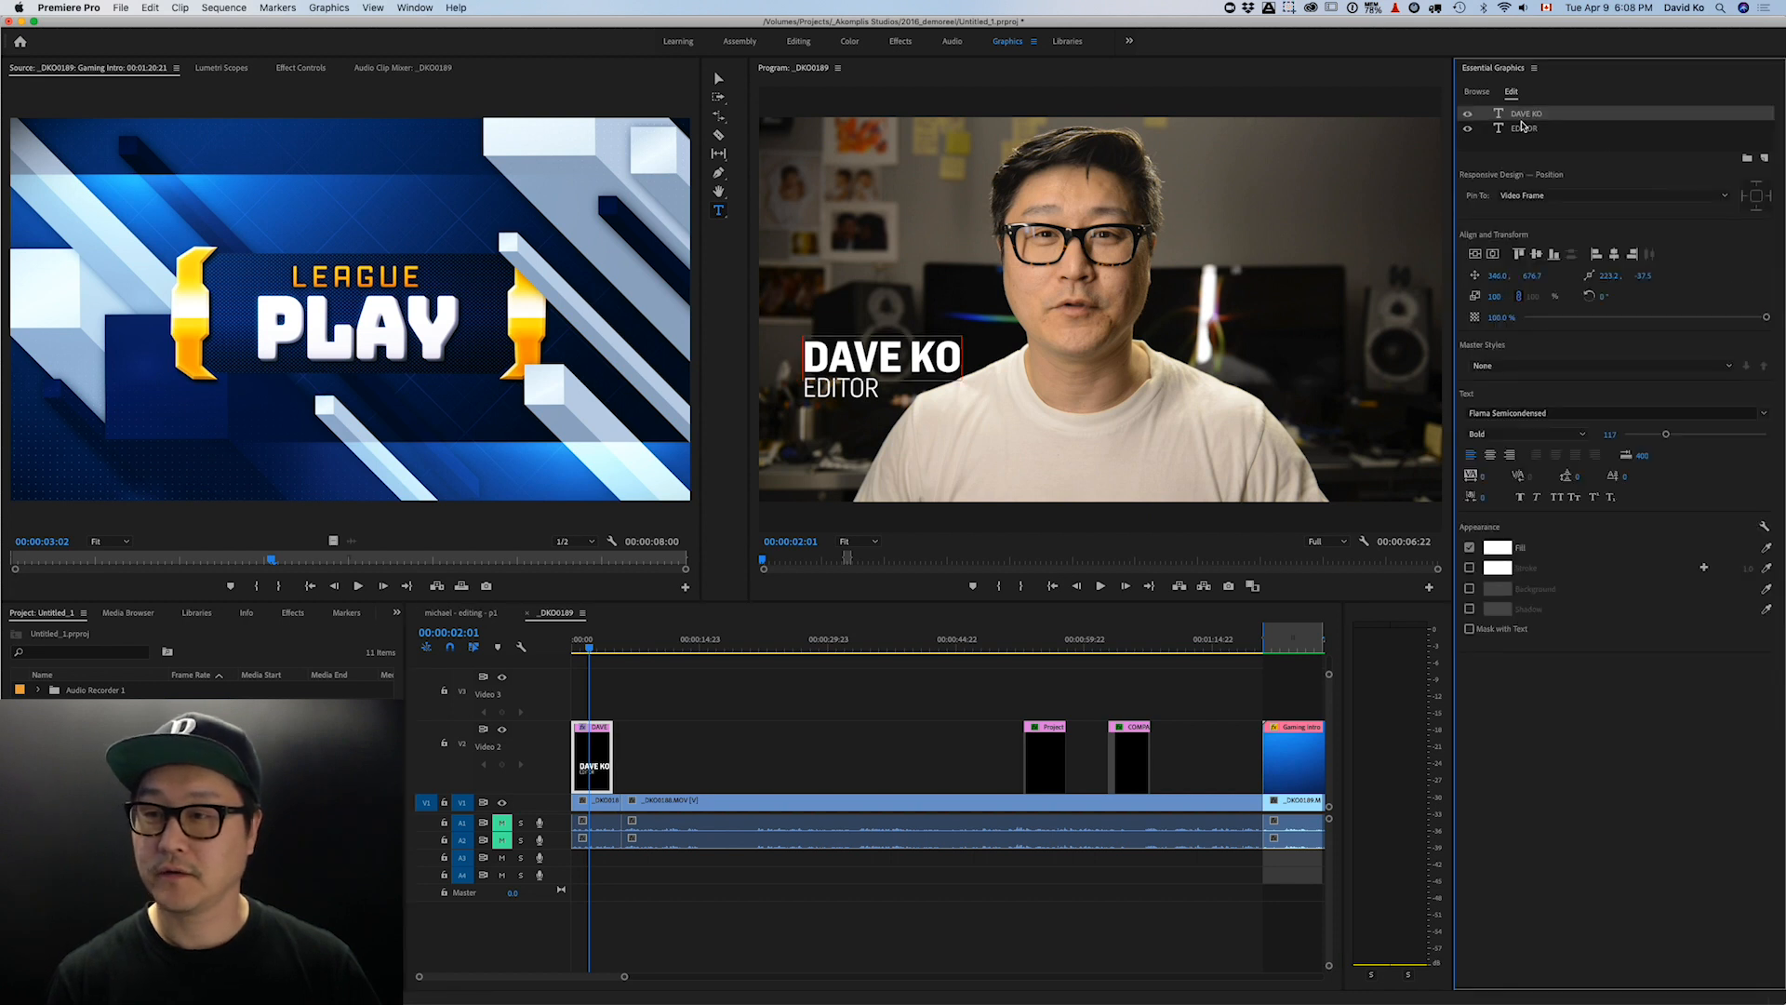
left_click(1510, 129)
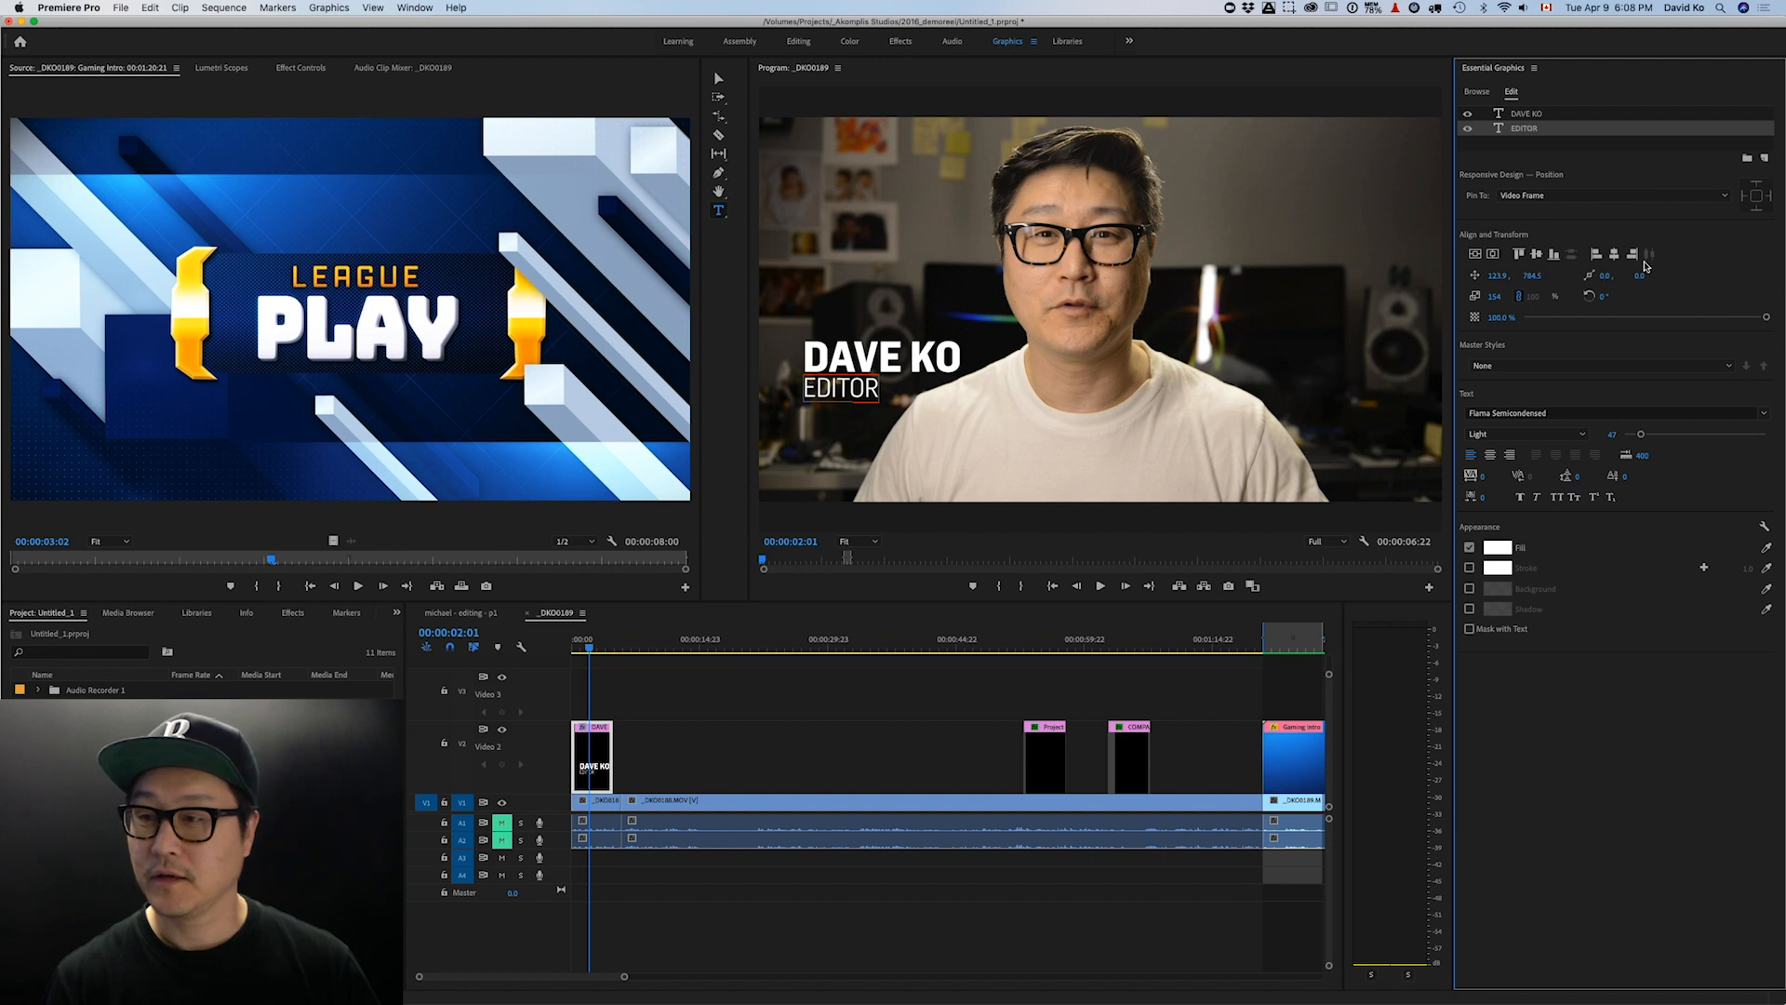
left_click(1613, 256)
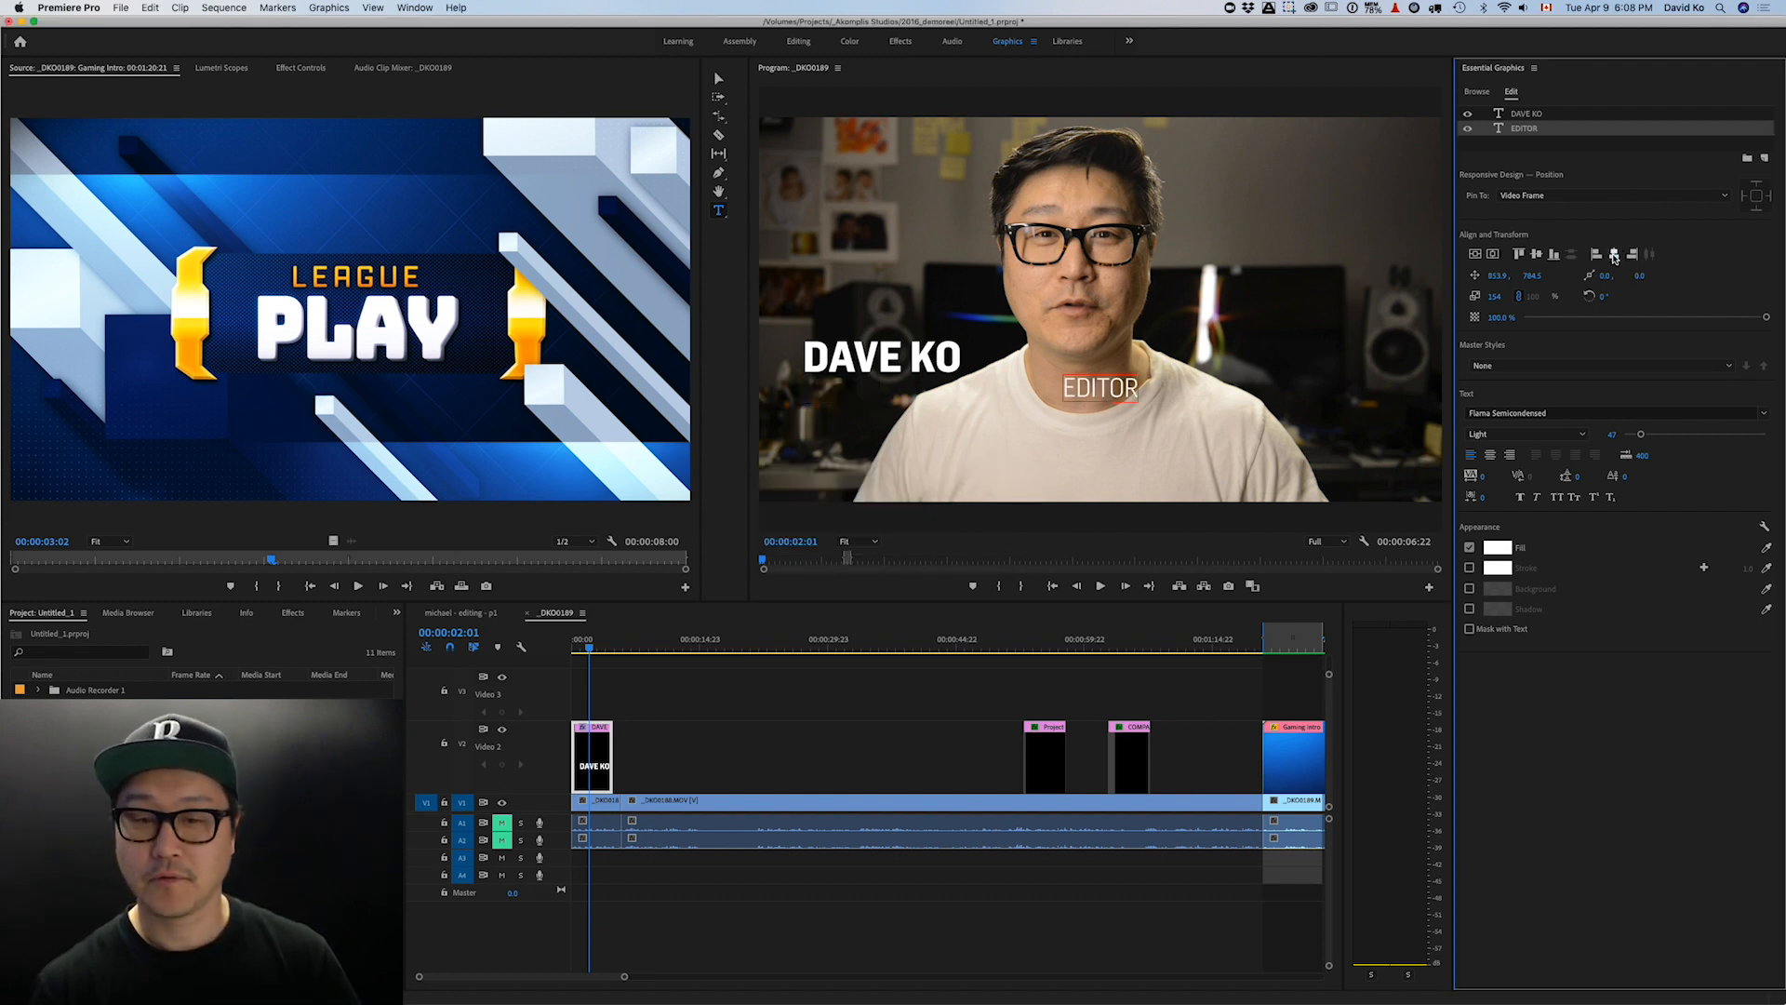
left_click(1207, 318)
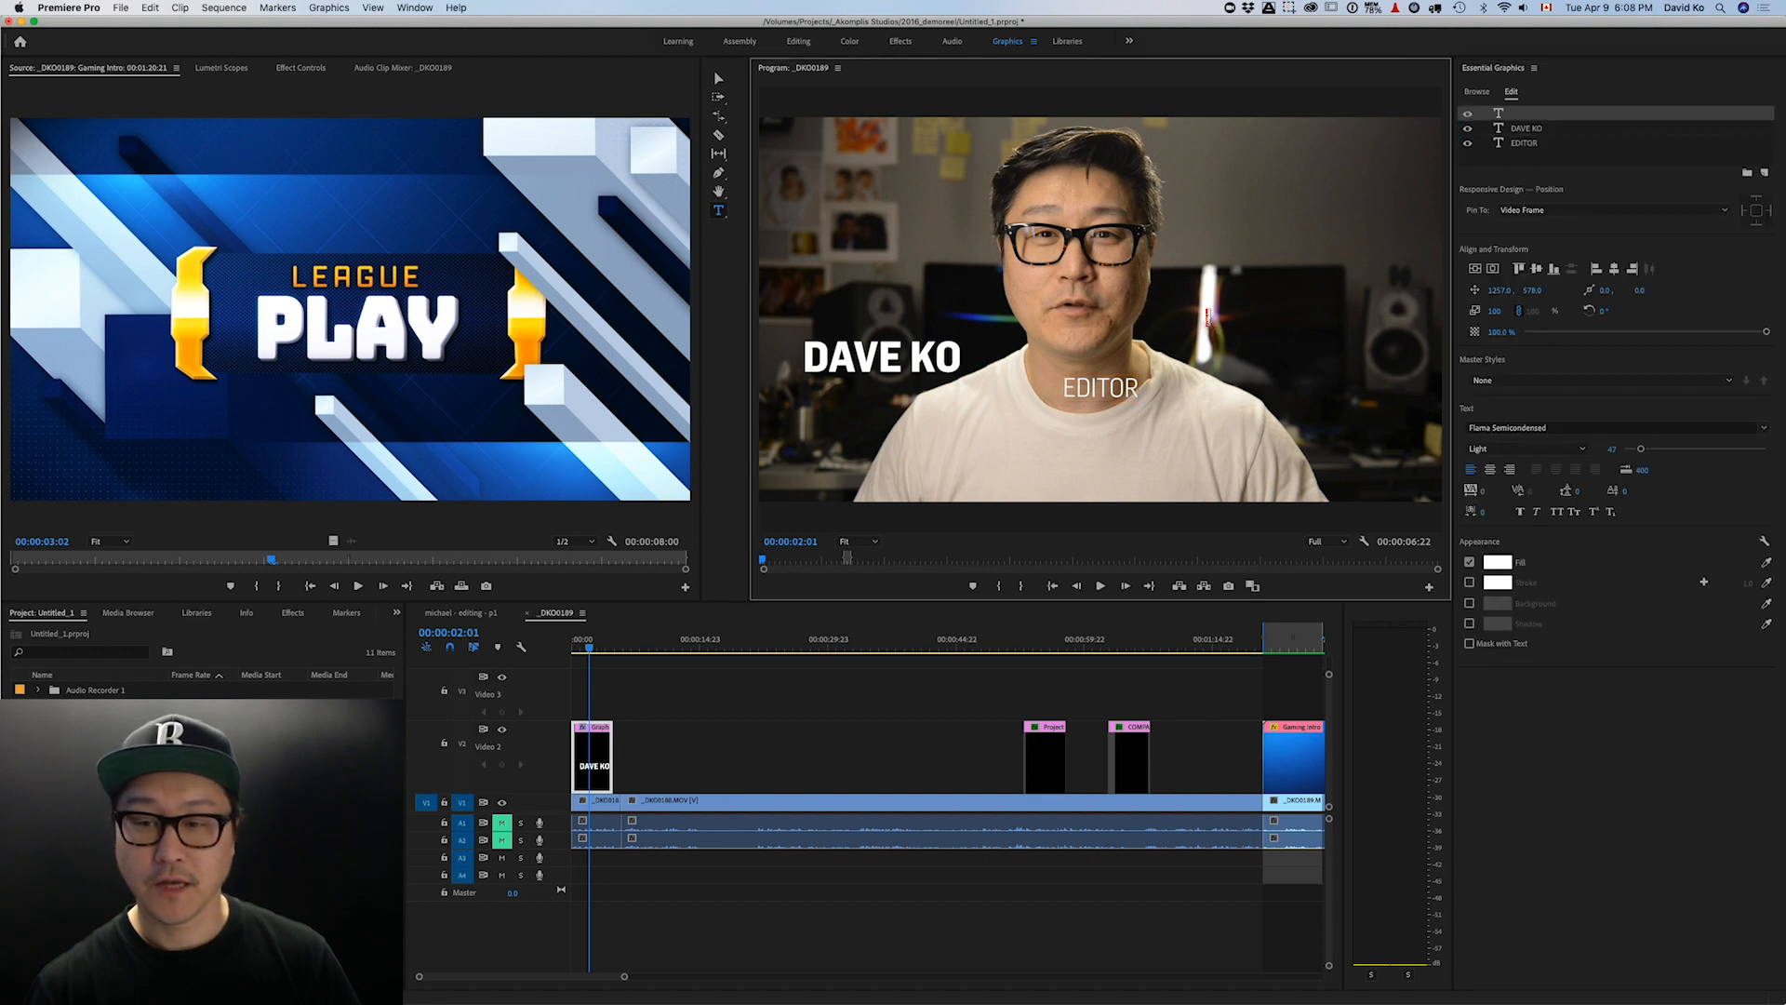
left_click(1524, 127)
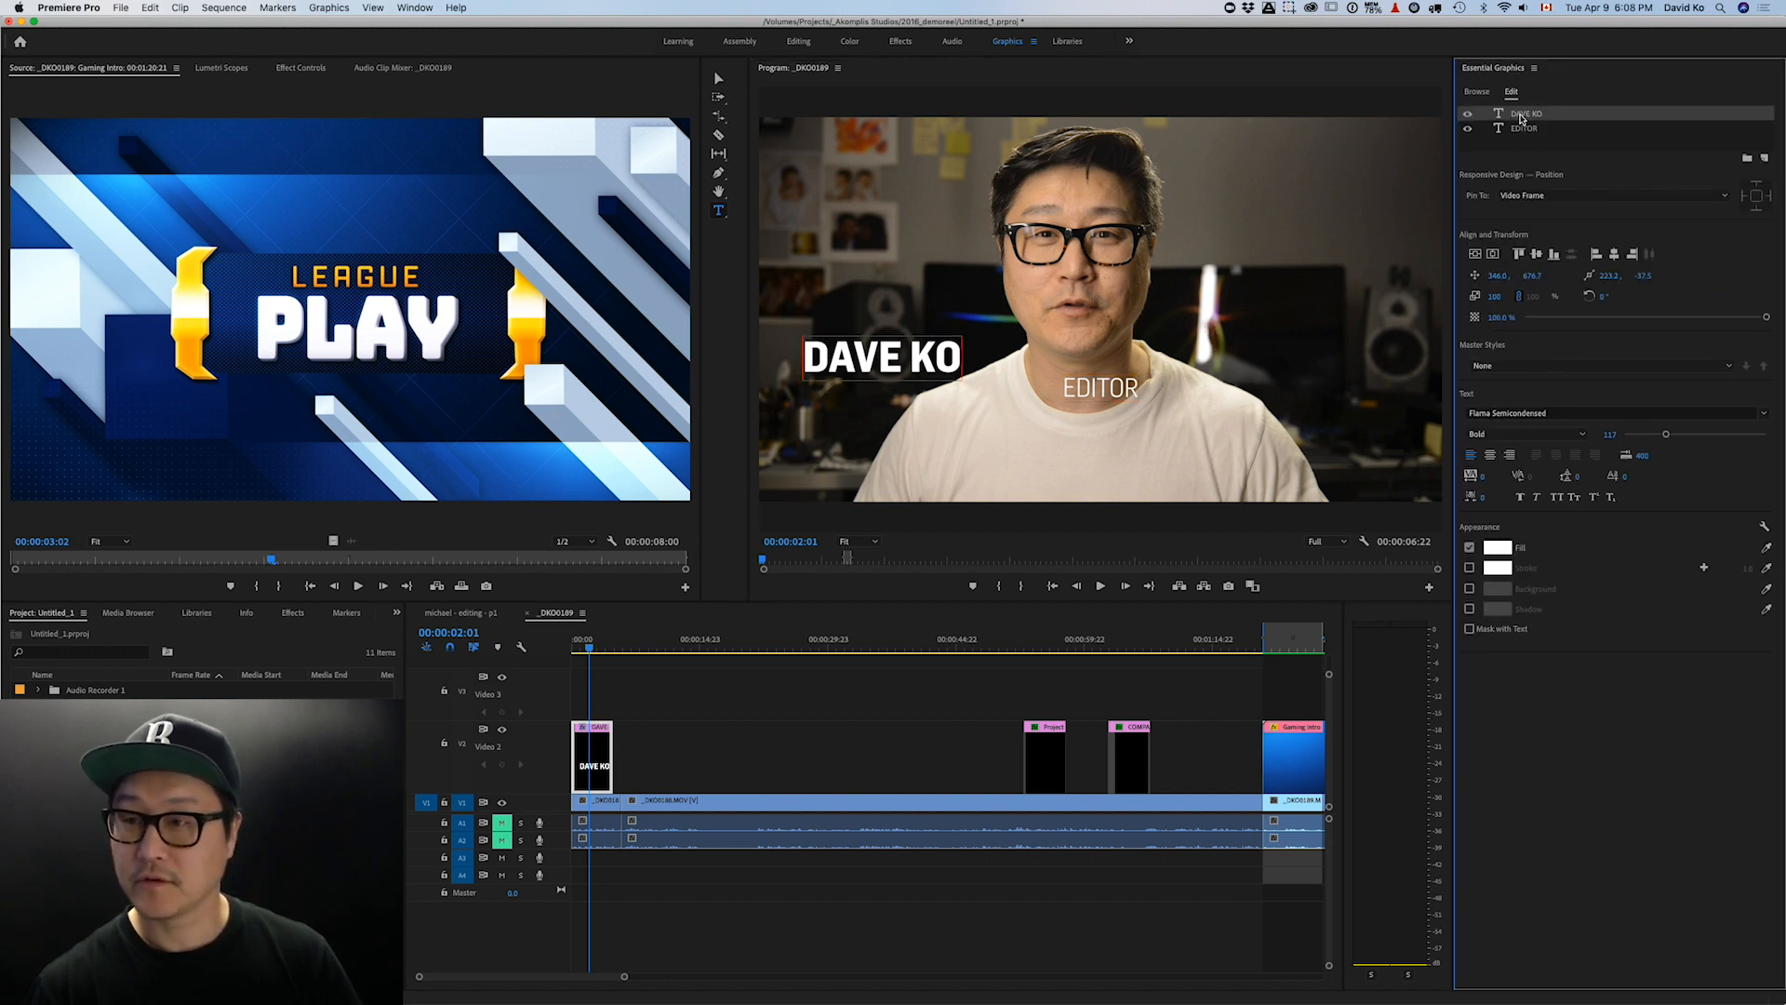
left_click(1519, 130, "shift")
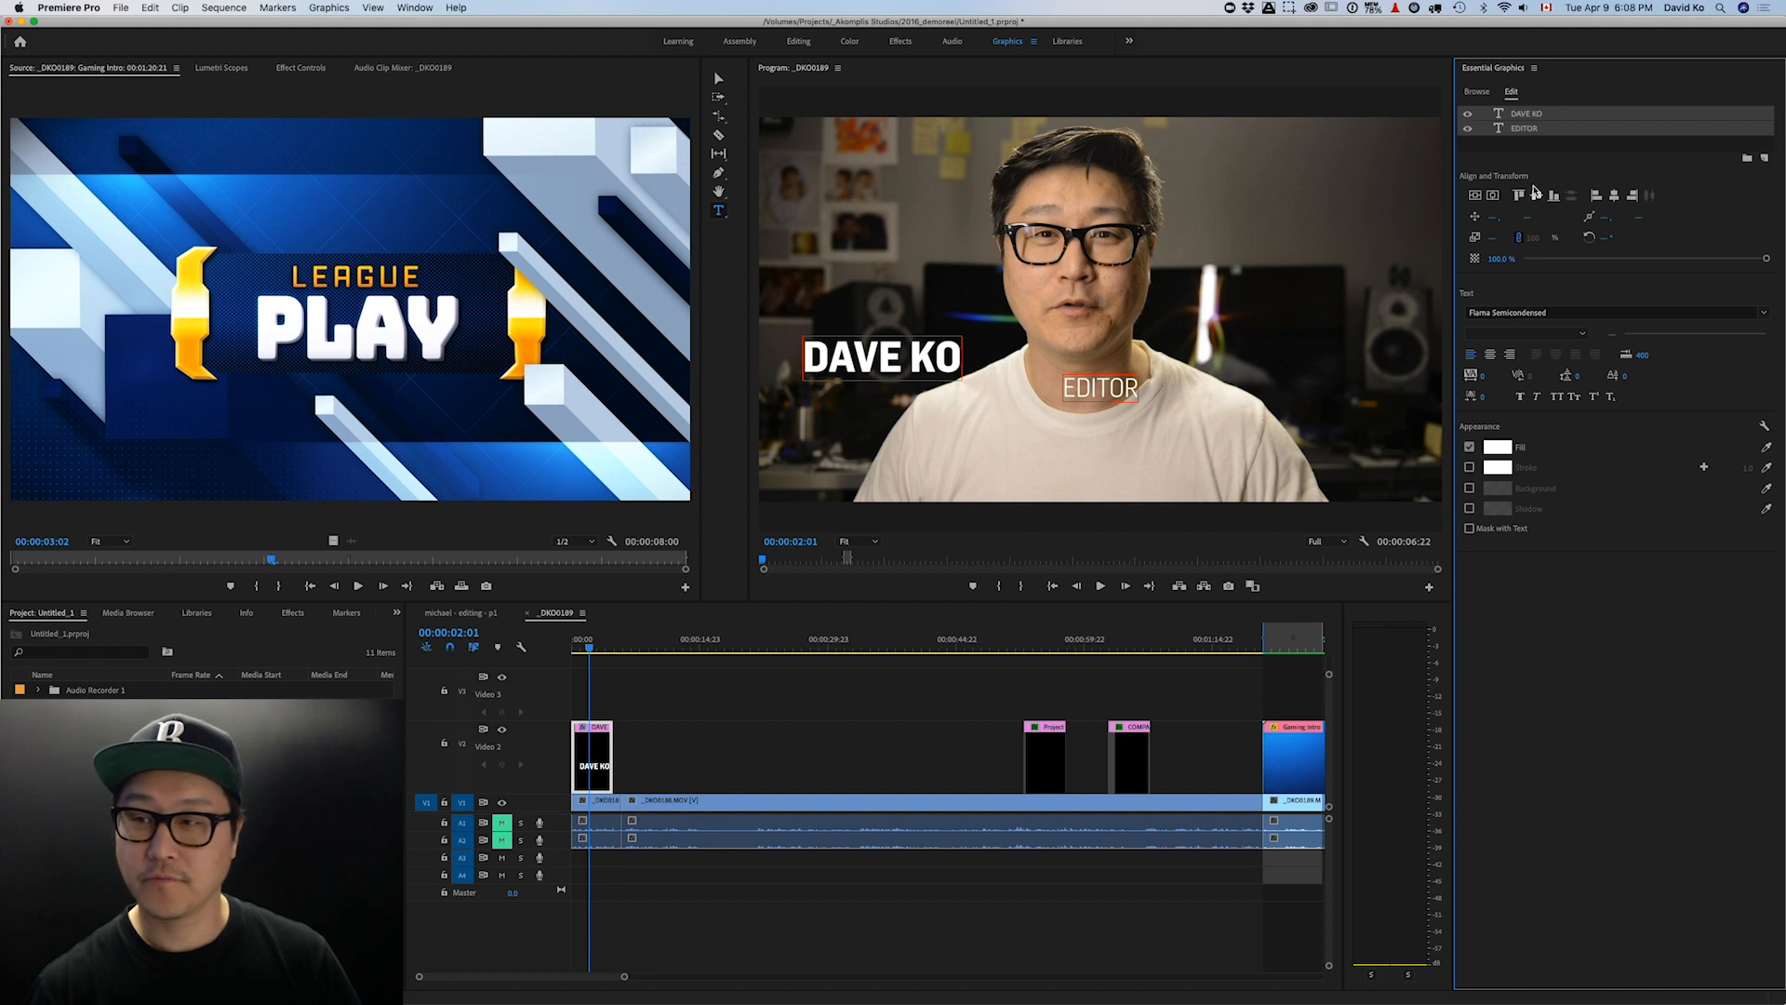
left_click(1530, 138)
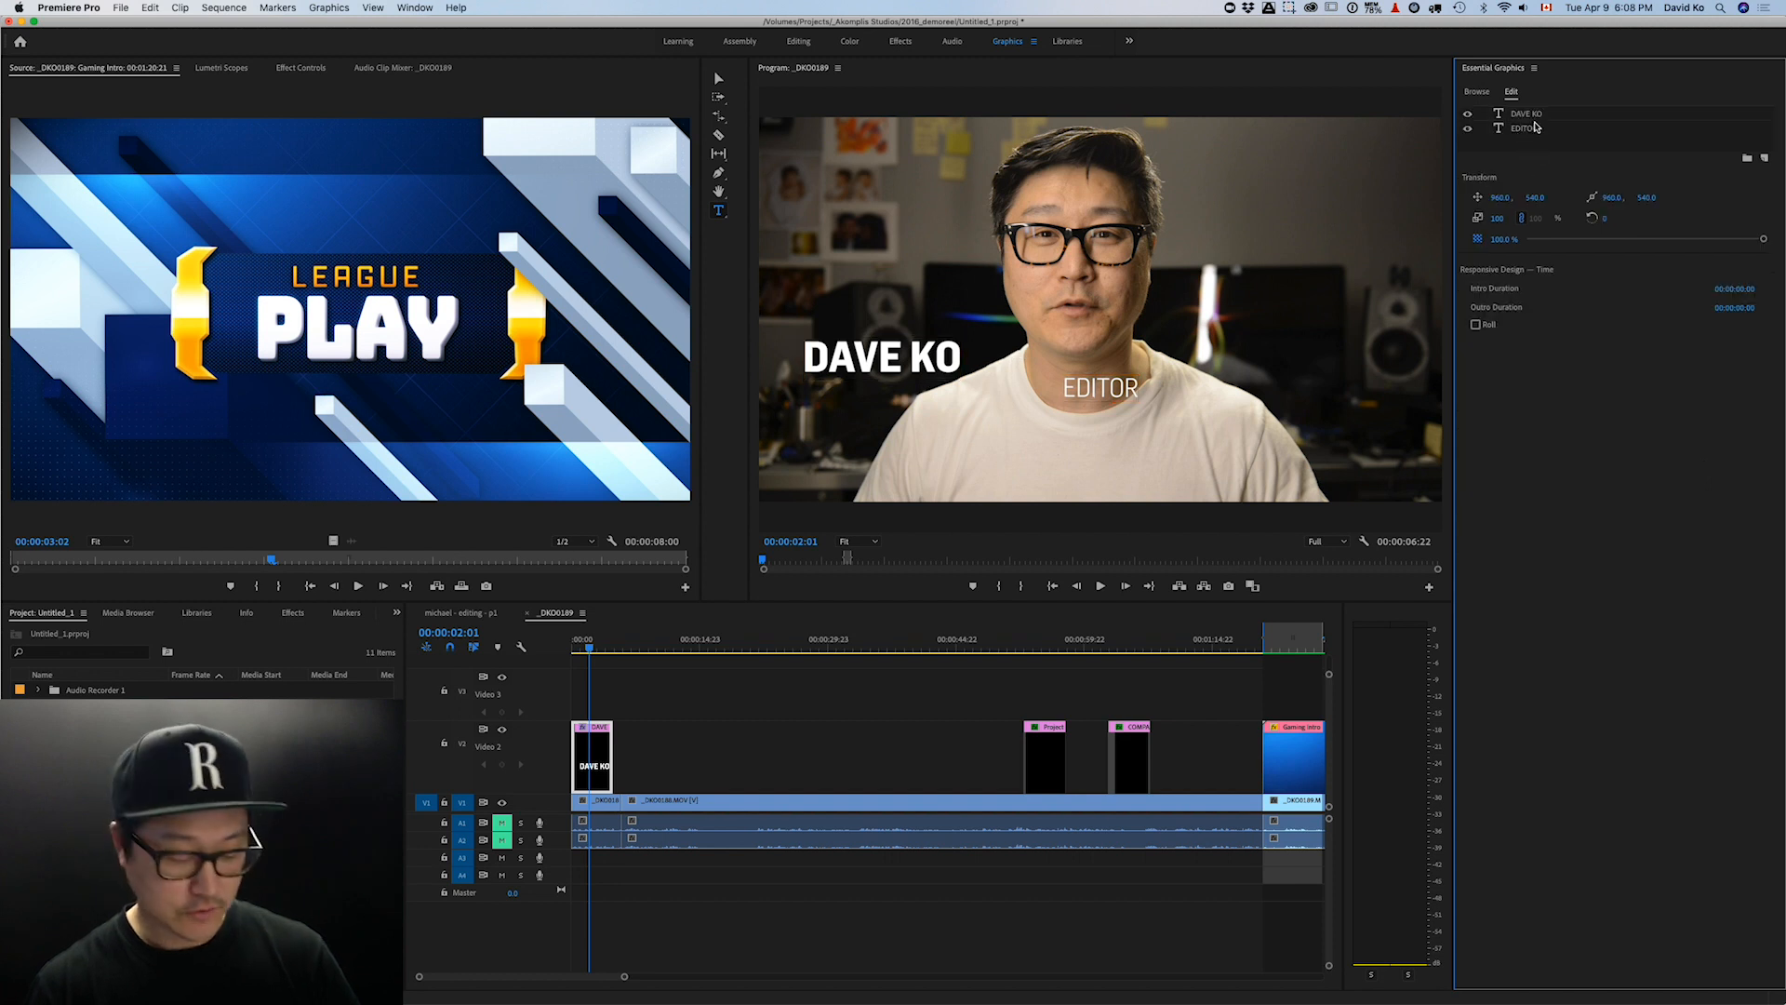
left_click(1533, 115)
left_click(1526, 130, "shift")
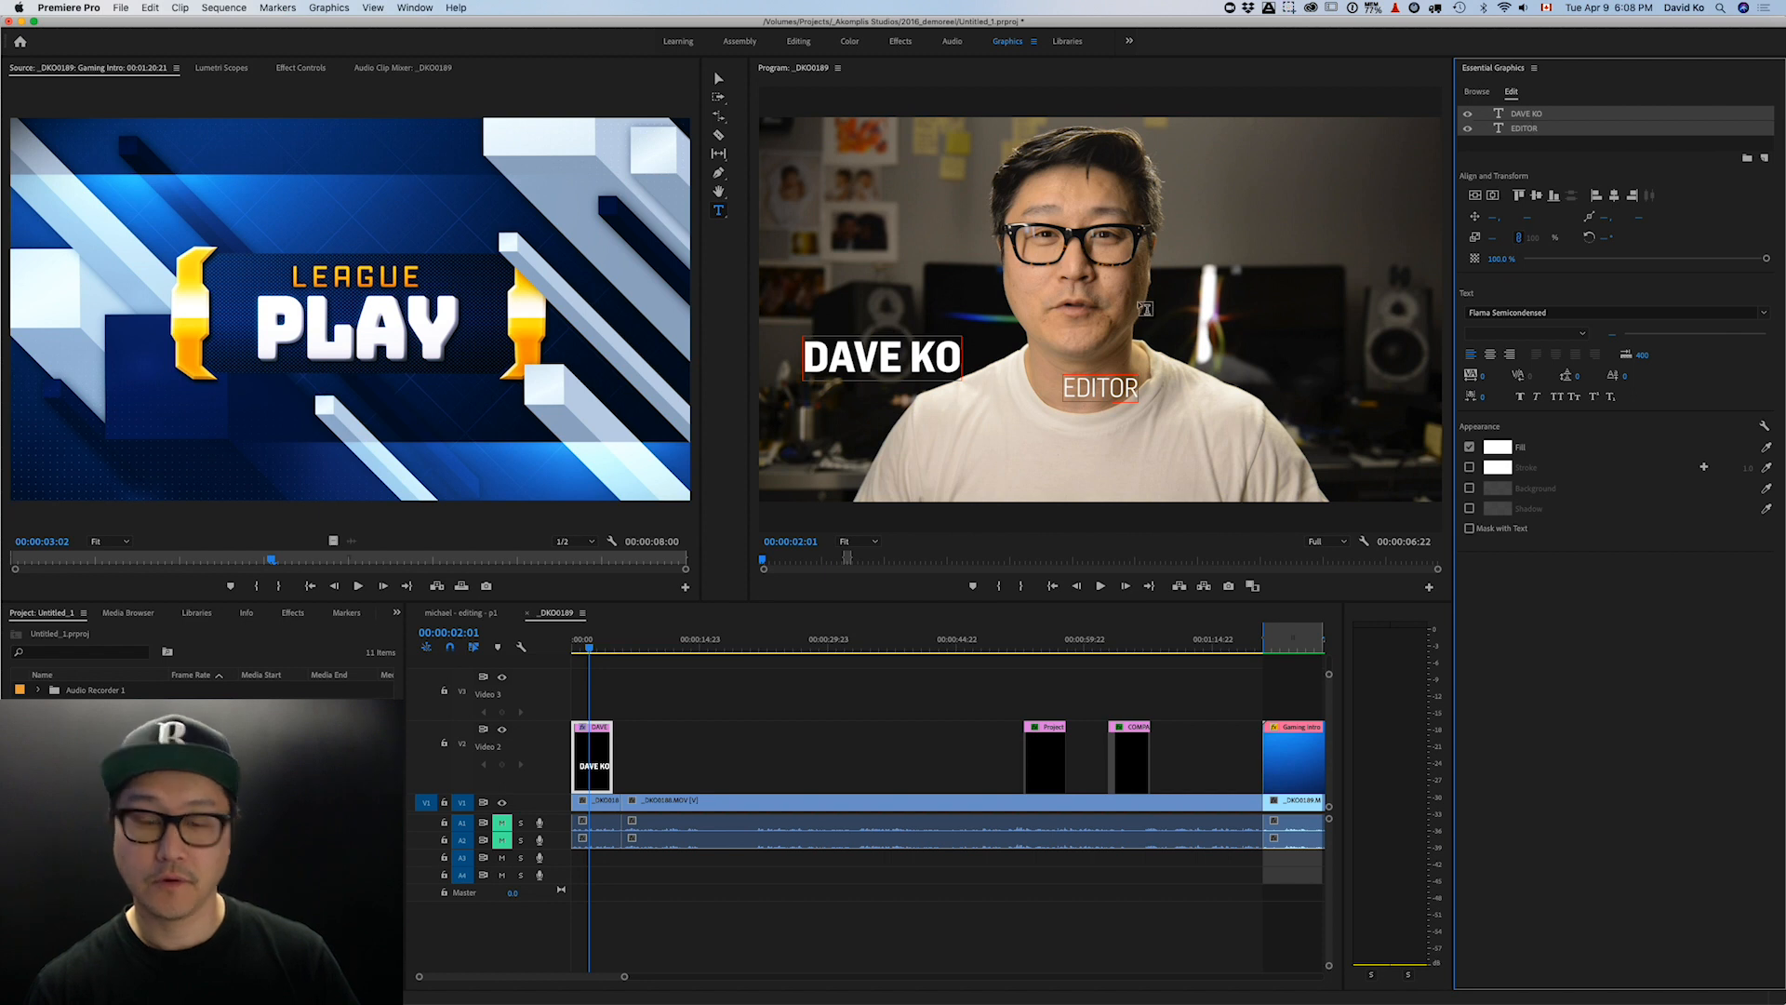
key("v")
left_click(1133, 315)
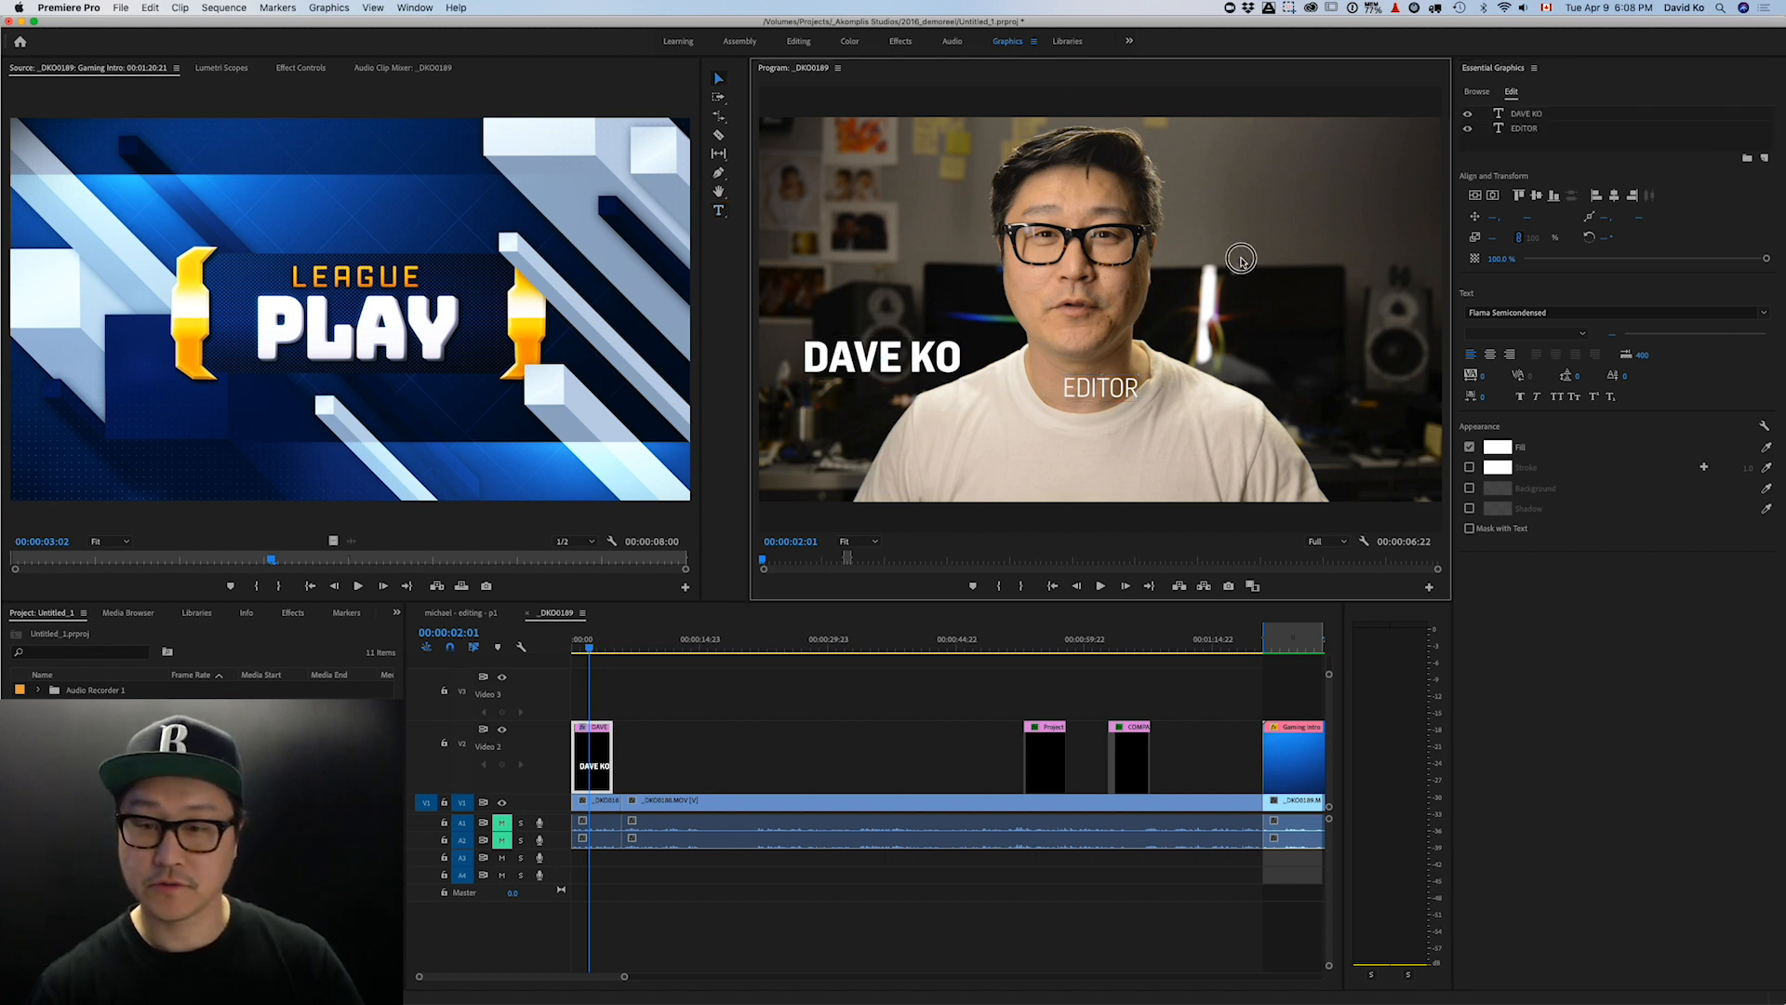
left_click_drag(806, 468, 806, 468)
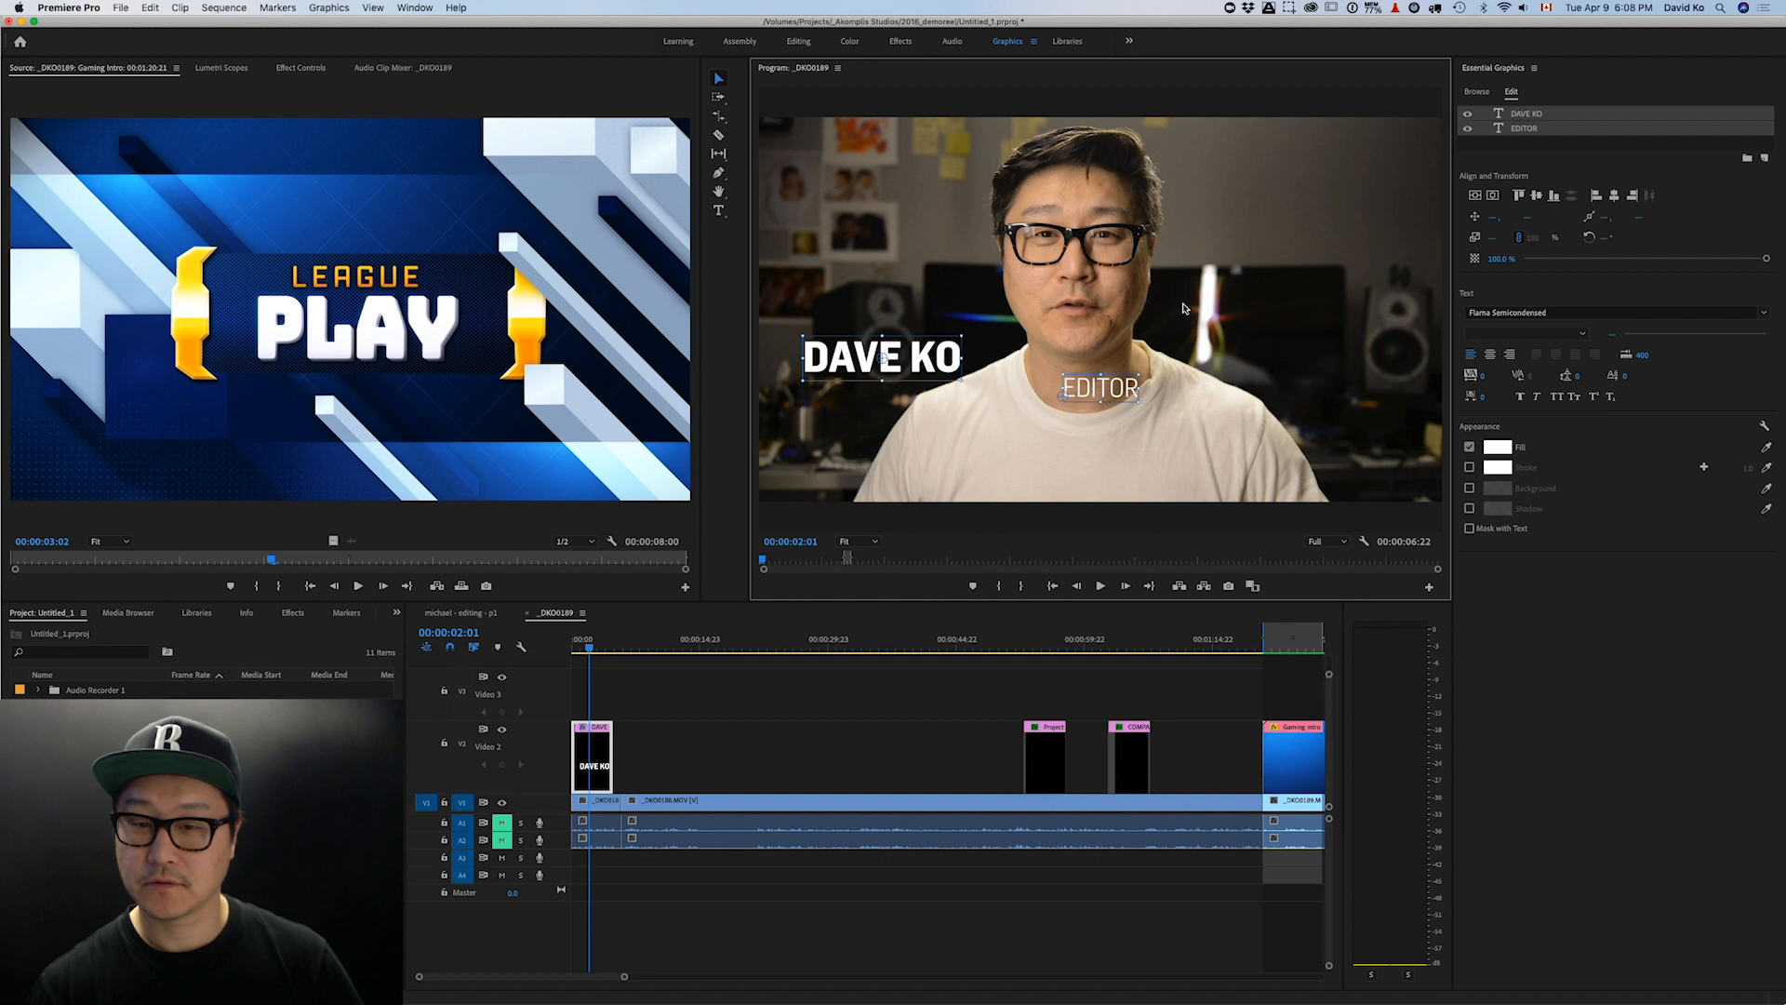
left_click(1597, 196)
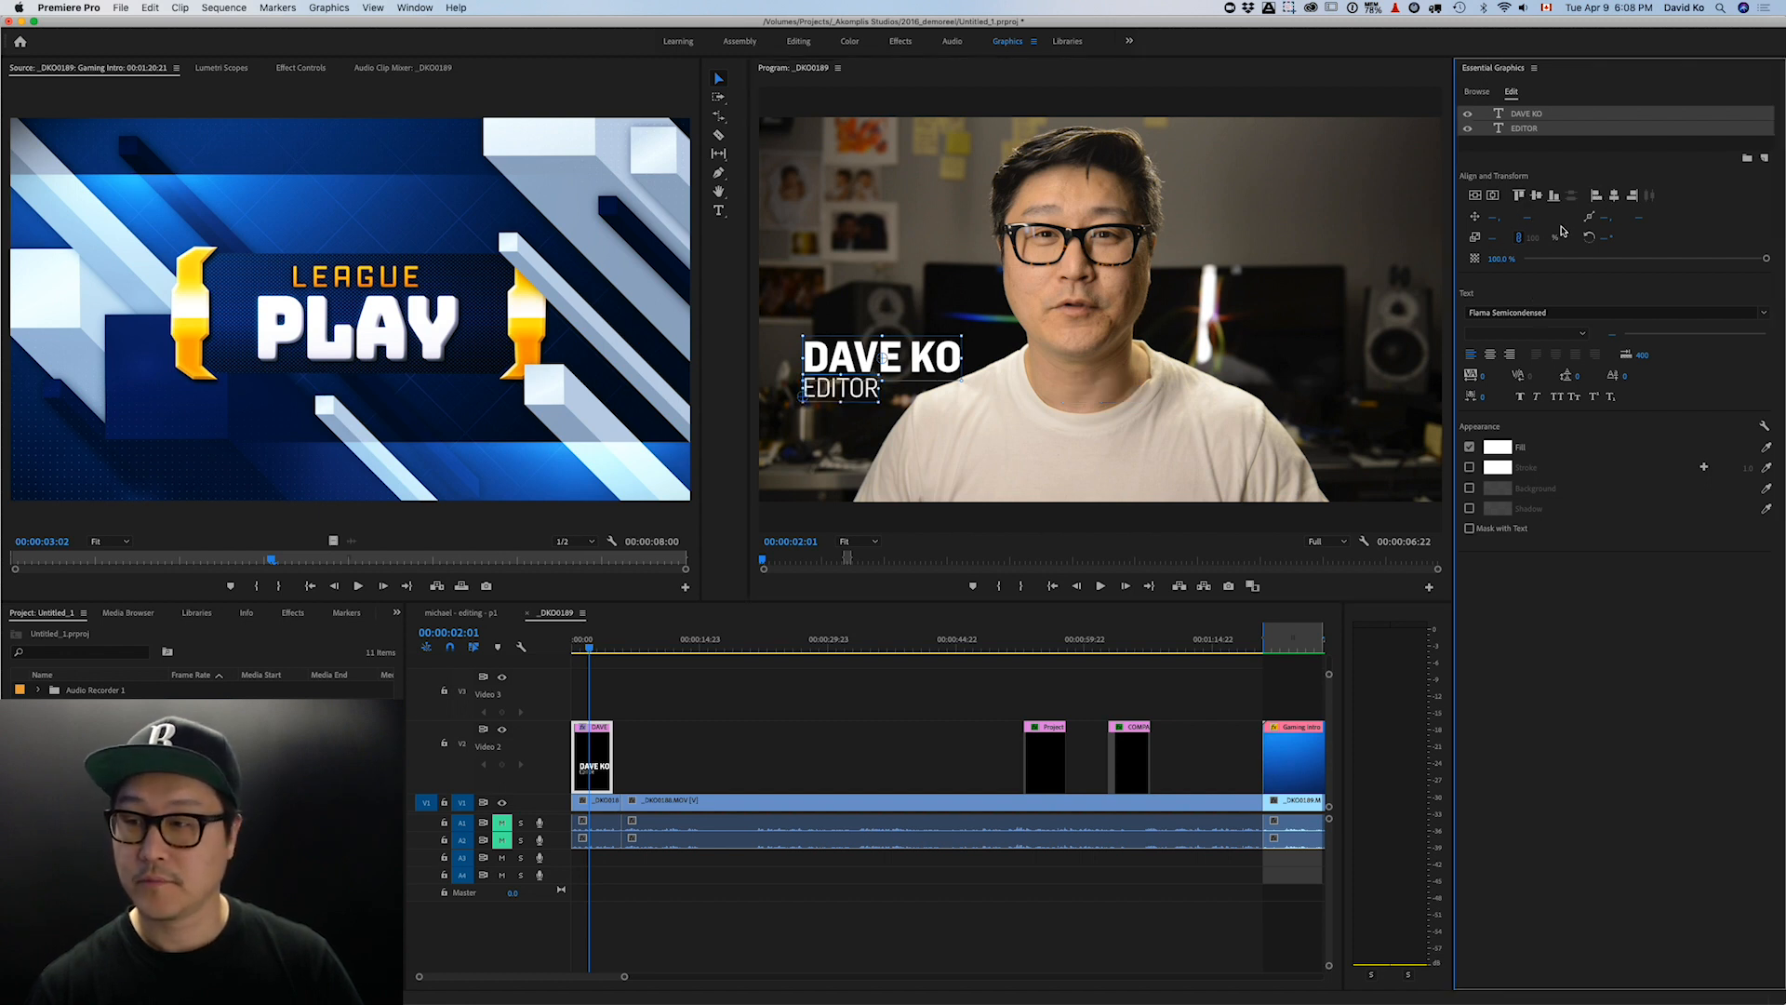
left_click(1635, 196)
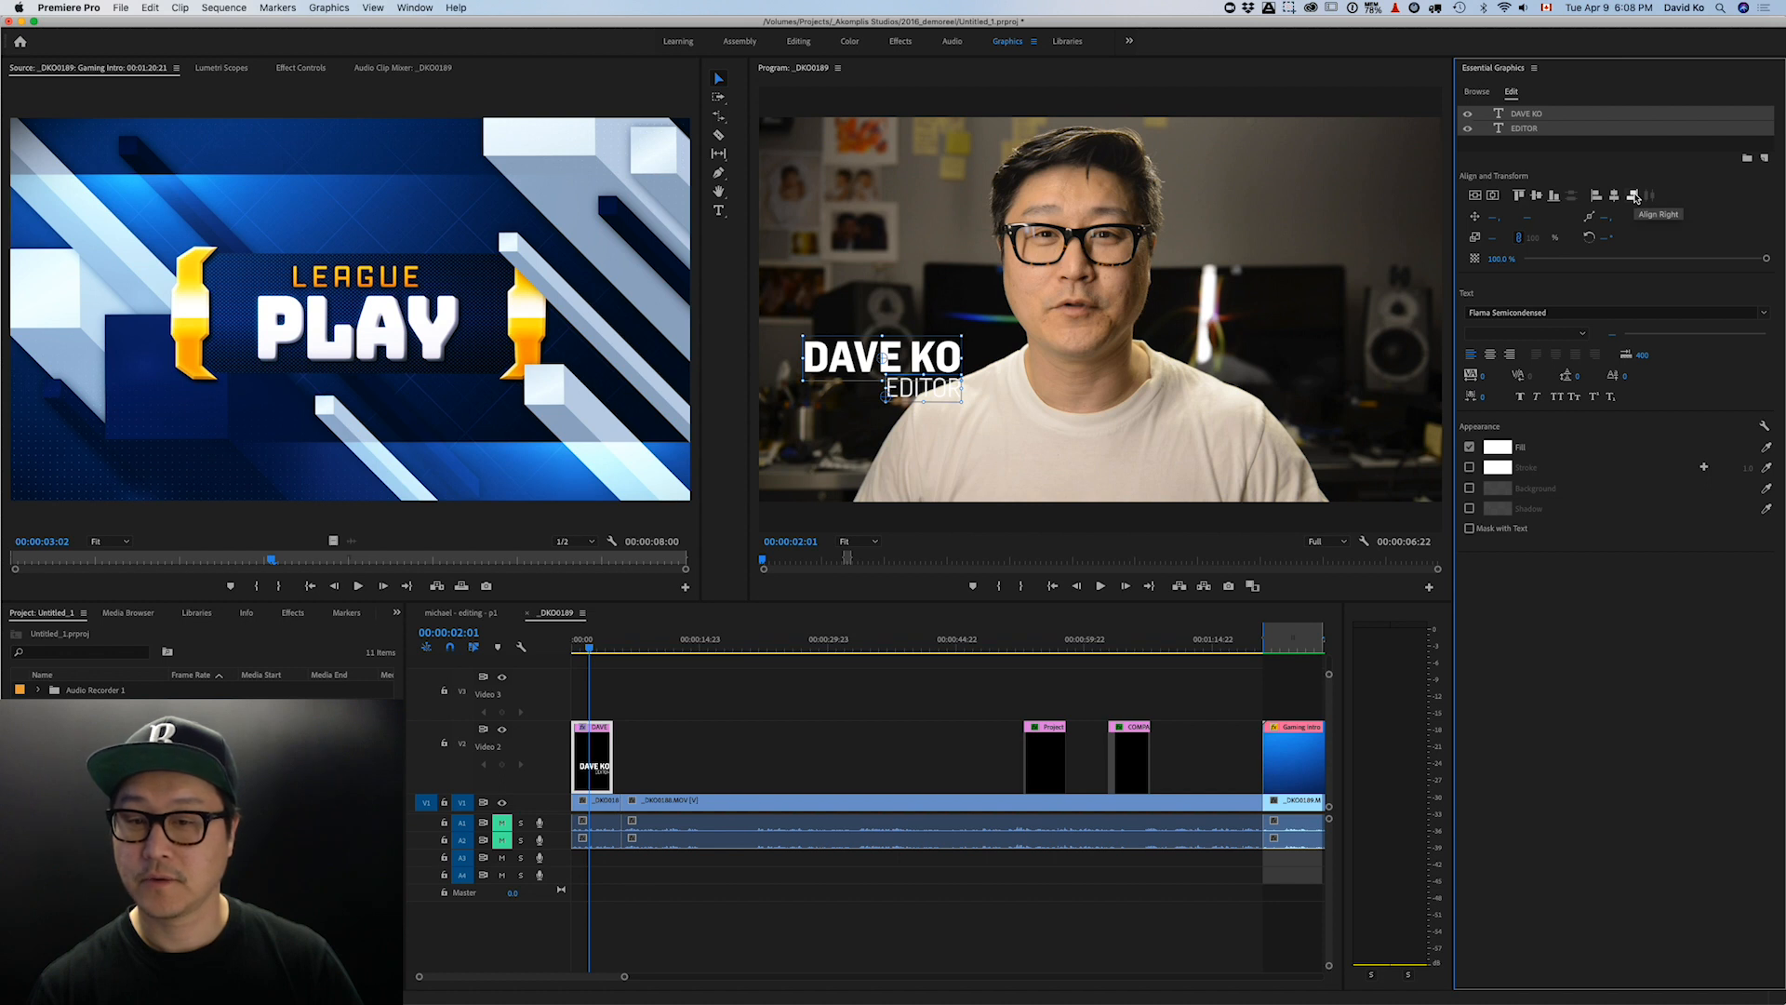
left_click(1615, 197)
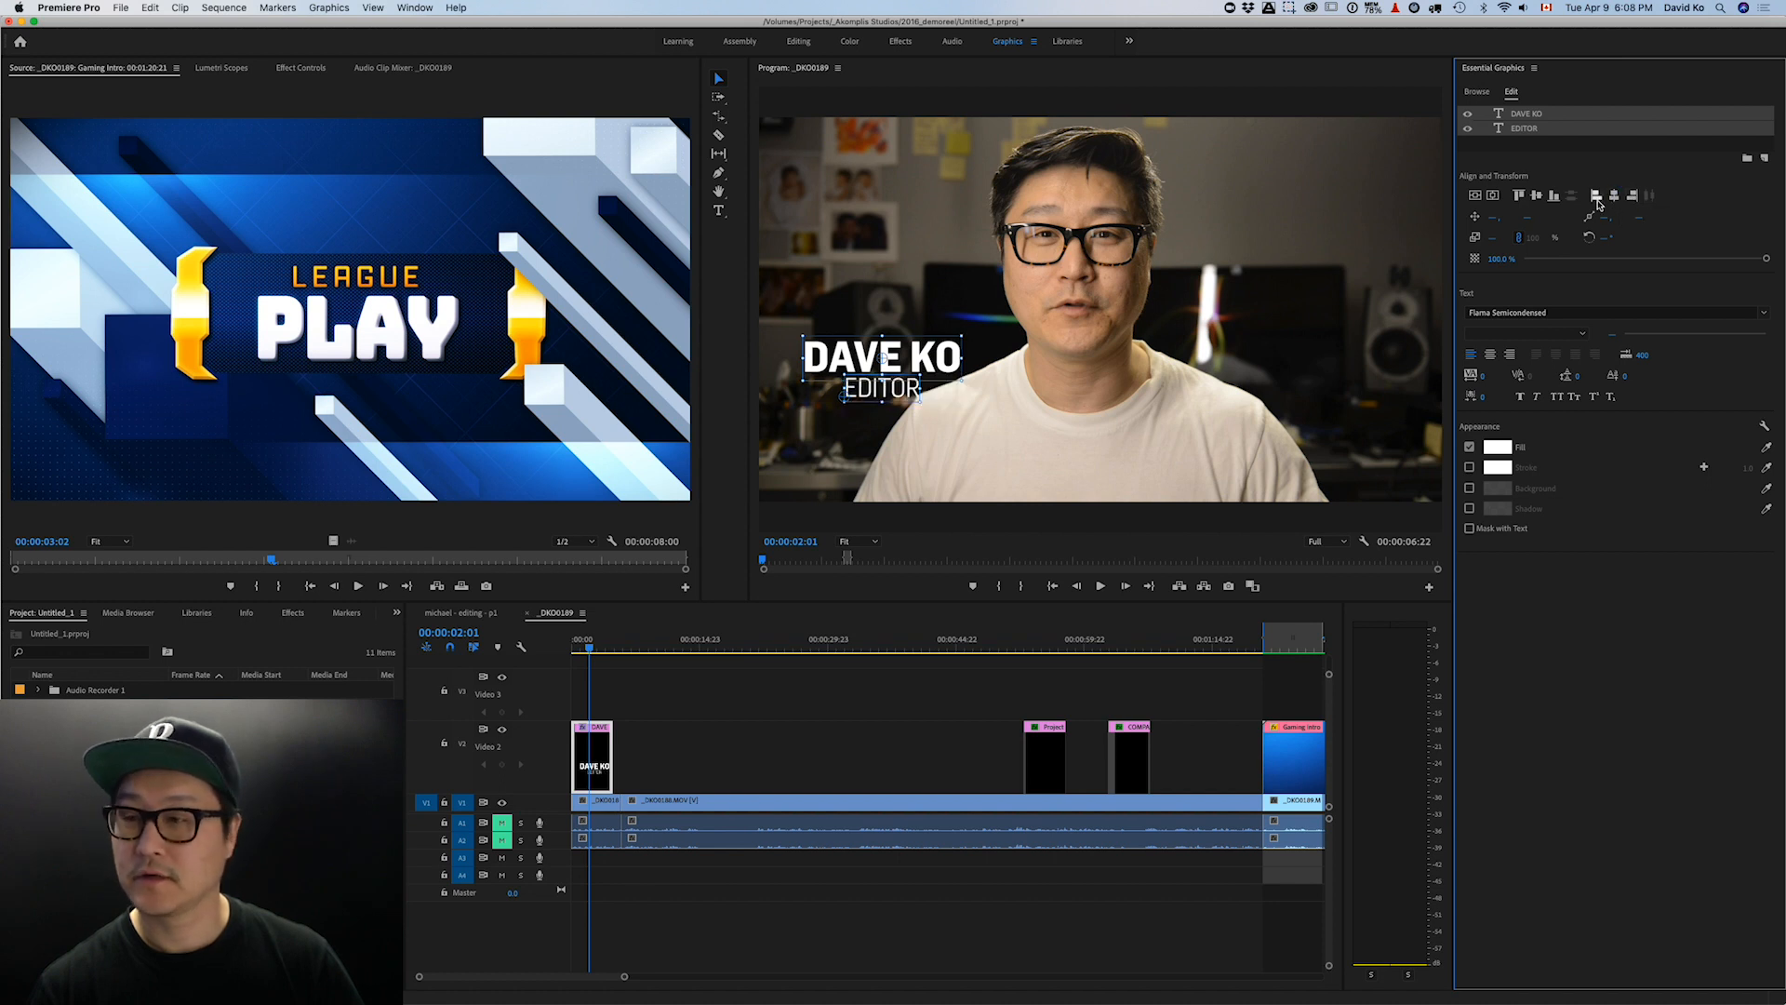
left_click(1538, 198)
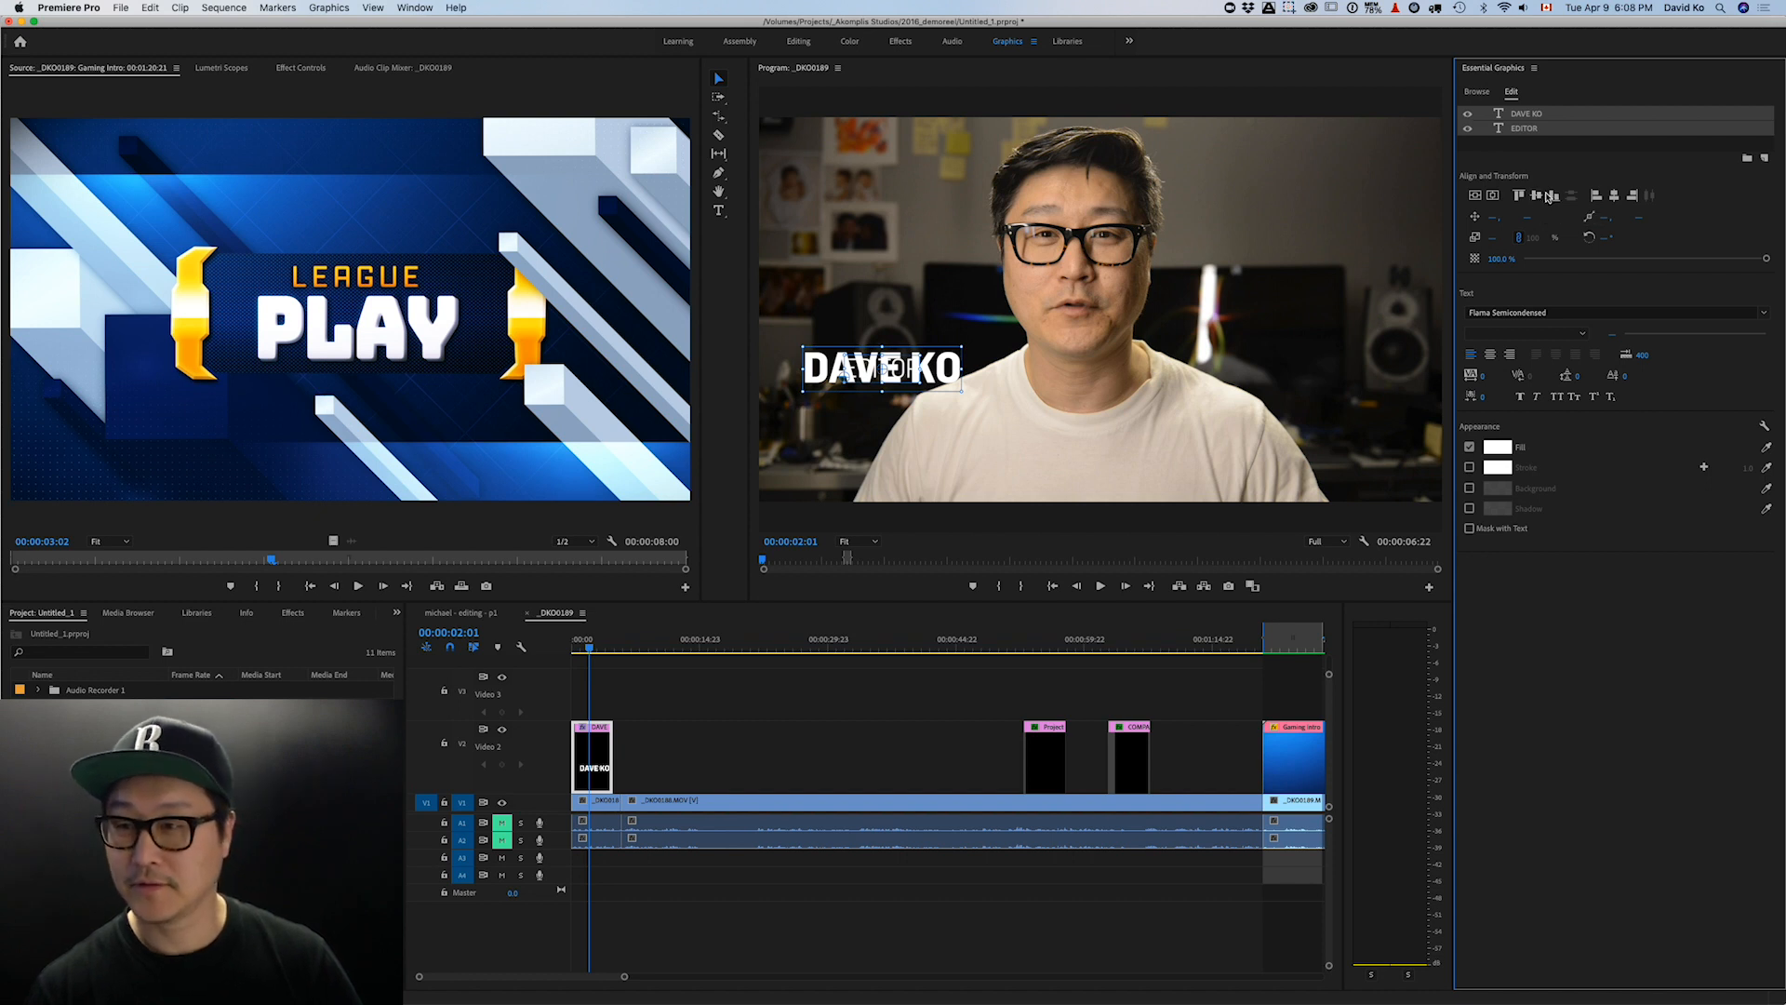
left_click(1554, 197)
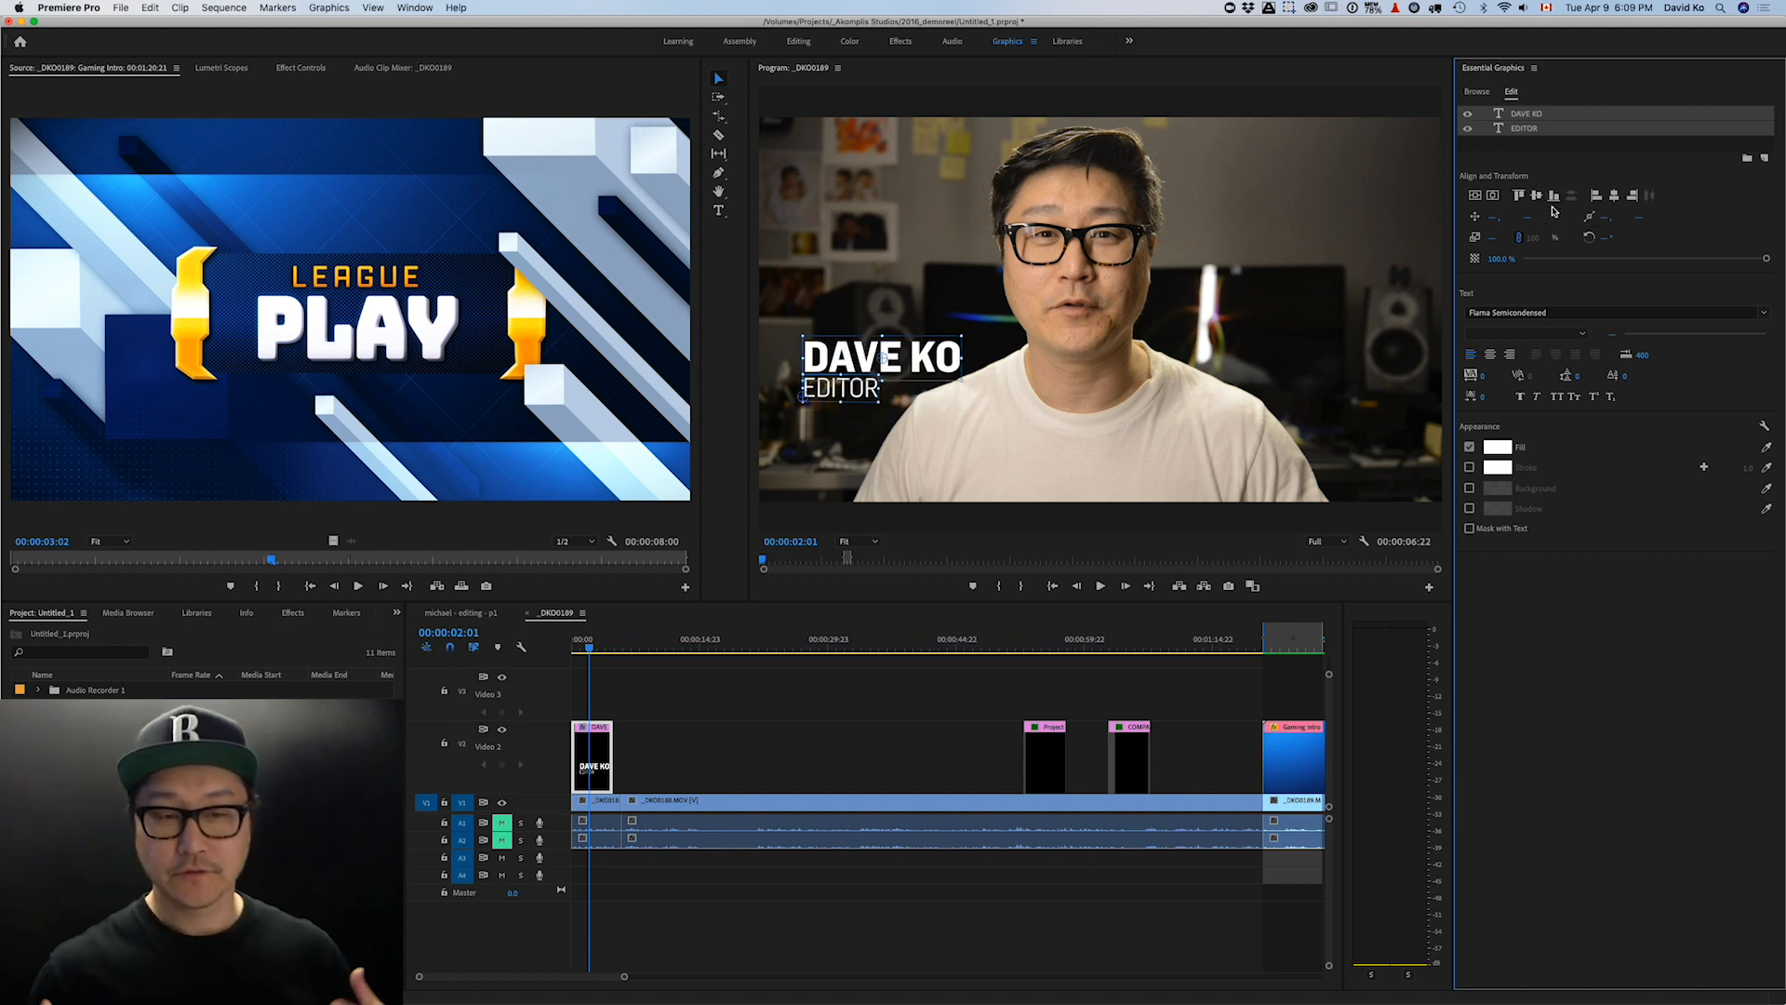